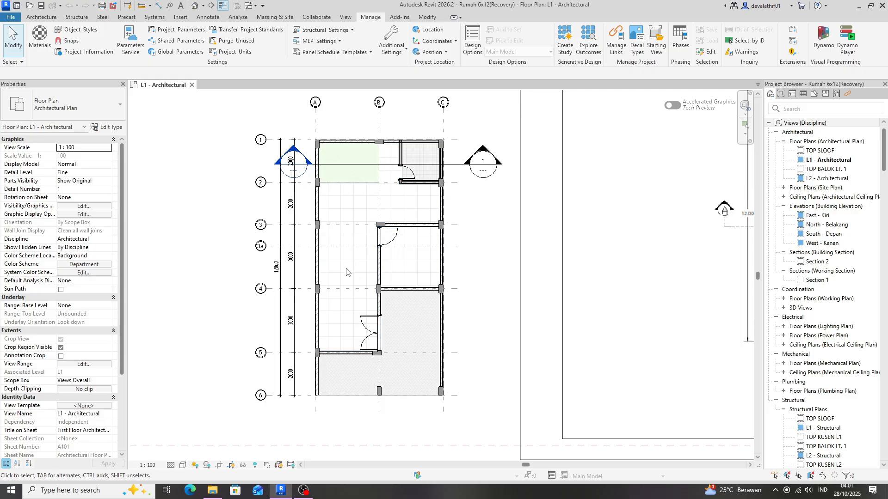
# Step: Open the 6X12M_007 drawing from the Rumah 6x12 folder and examine the ground-floor front window's dimensions
pyautogui.scroll(-2, 372, 273)
pyautogui.scroll(2, 689, 295)
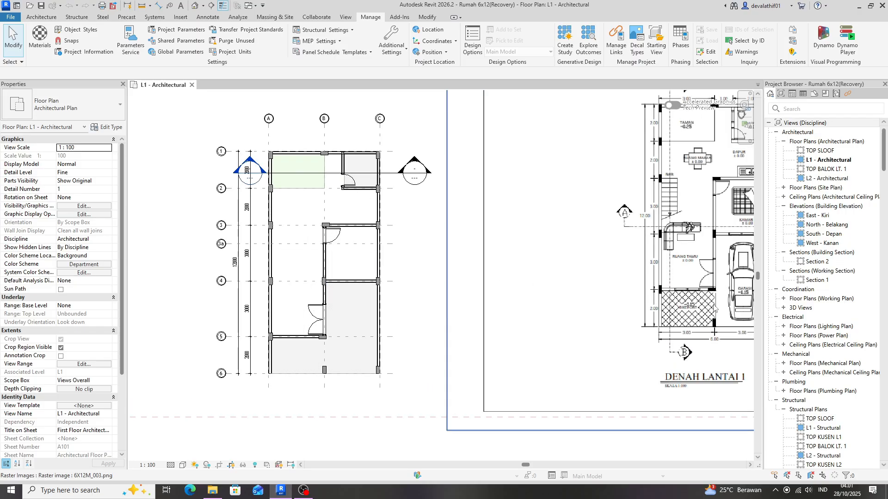
pyautogui.click(222, 489)
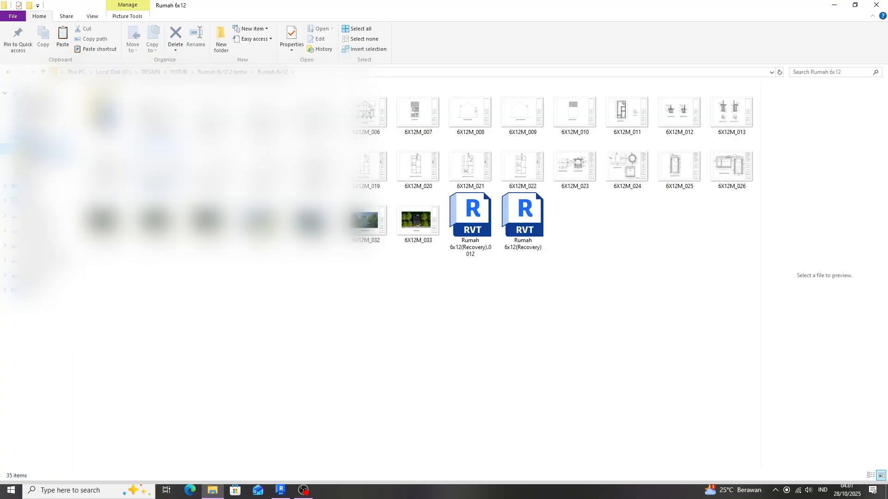
pyautogui.click(407, 114)
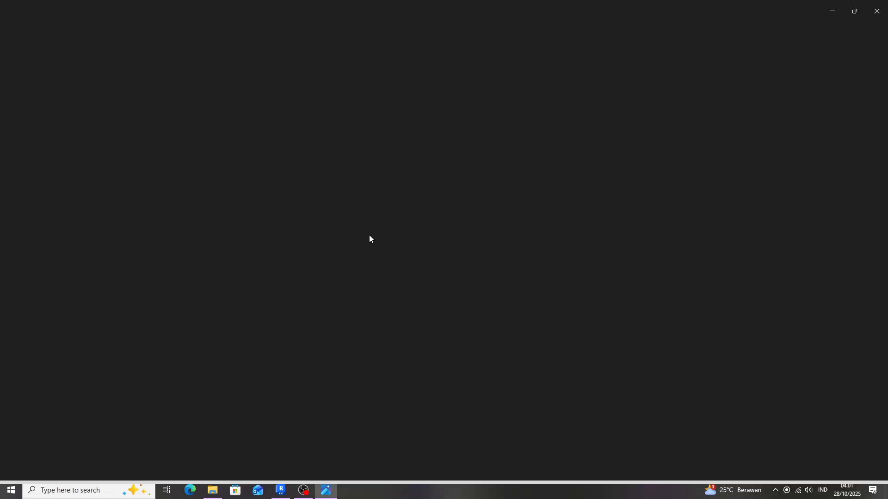
pyautogui.scroll(5, 388, 284)
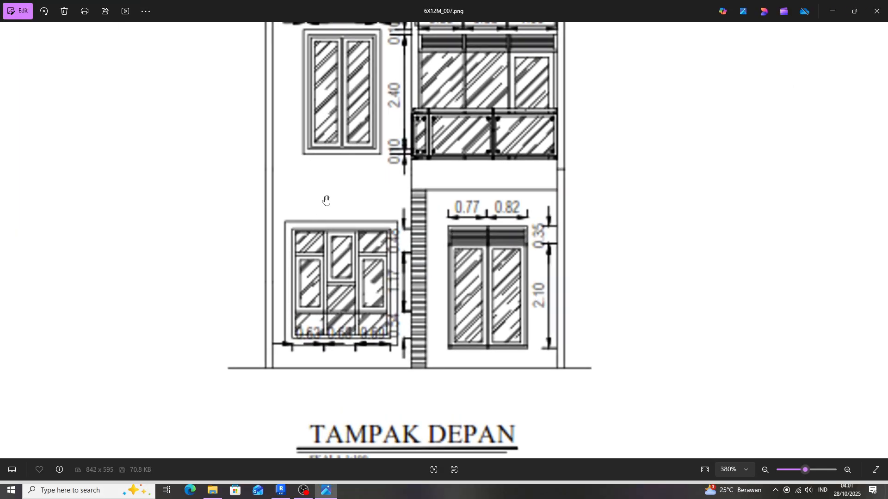
pyautogui.scroll(2, 323, 302)
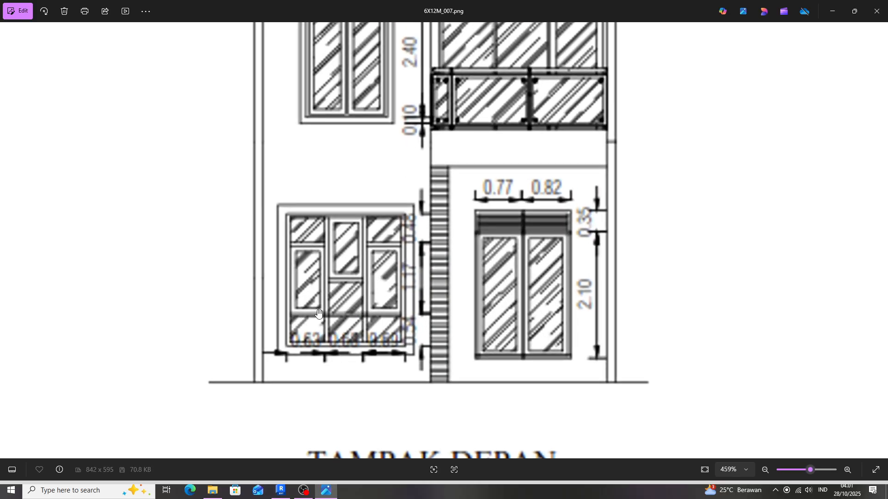
pyautogui.click(280, 491)
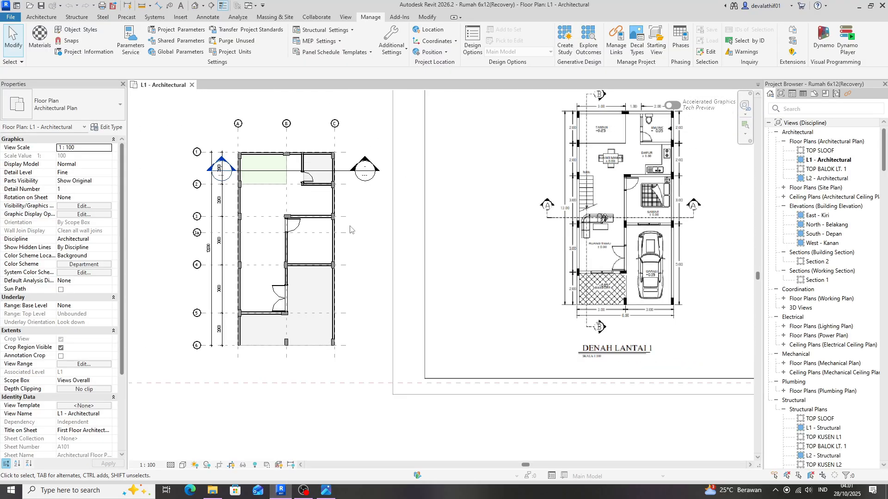
pyautogui.click(326, 490)
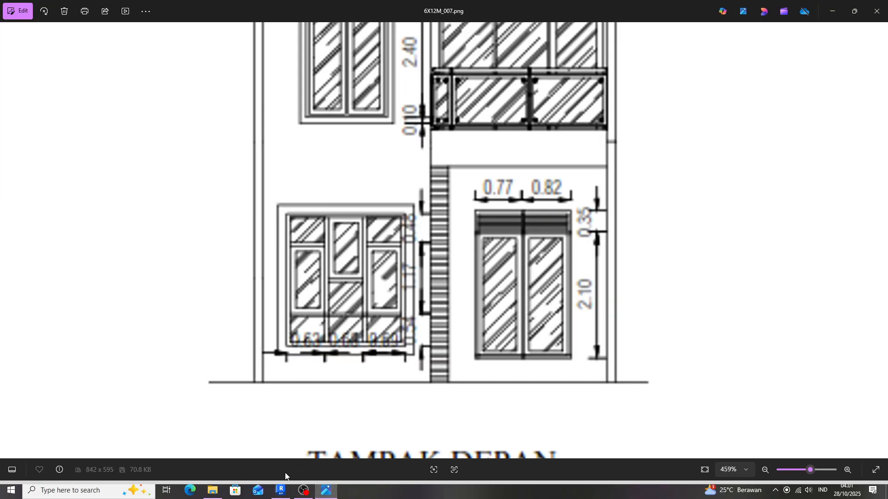
# Step: In Revit, create a new family from the Metric Window template and open its Exterior elevation
pyautogui.click(281, 490)
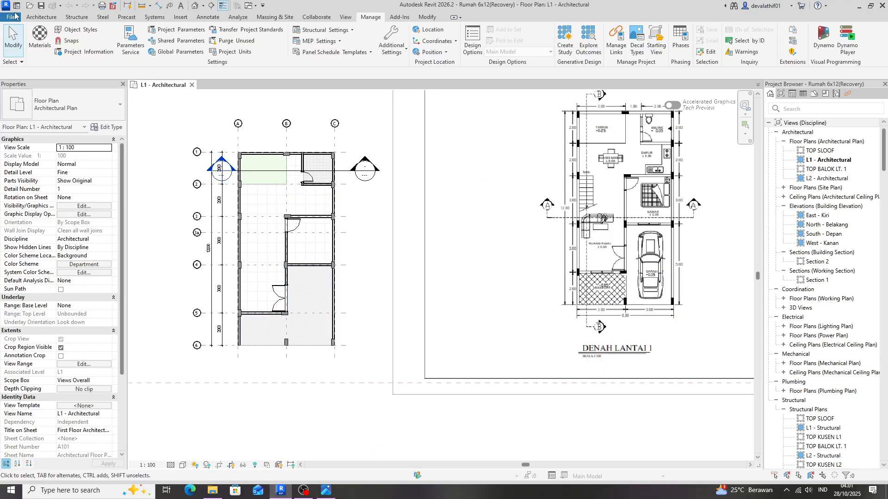
pyautogui.click(15, 18)
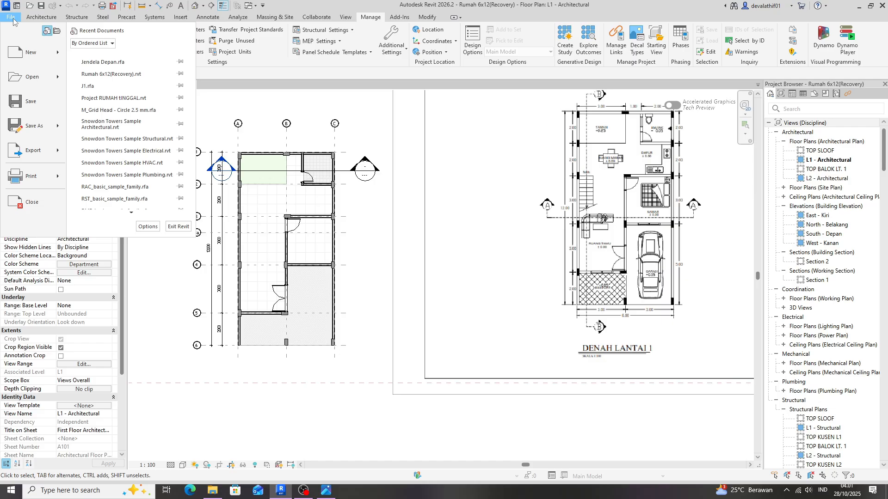
pyautogui.moveTo(62, 57)
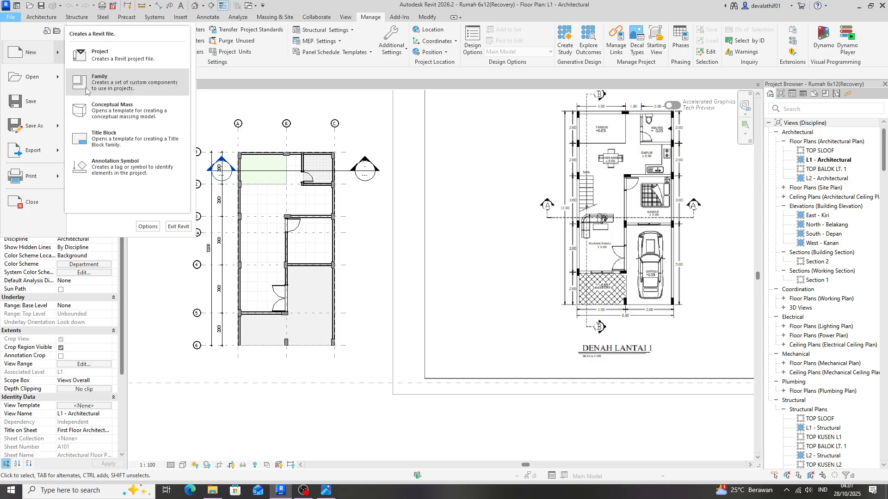
pyautogui.click(87, 84)
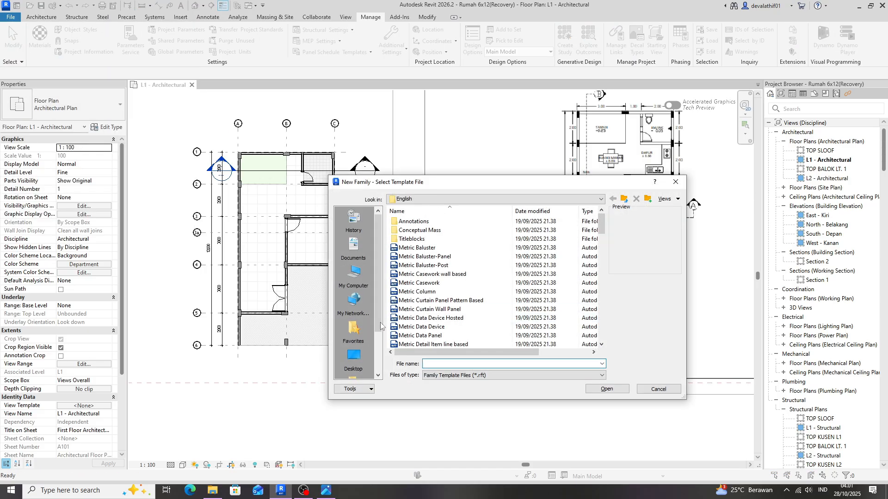
pyautogui.scroll(-2, 365, 327)
pyautogui.scroll(-3, 446, 318)
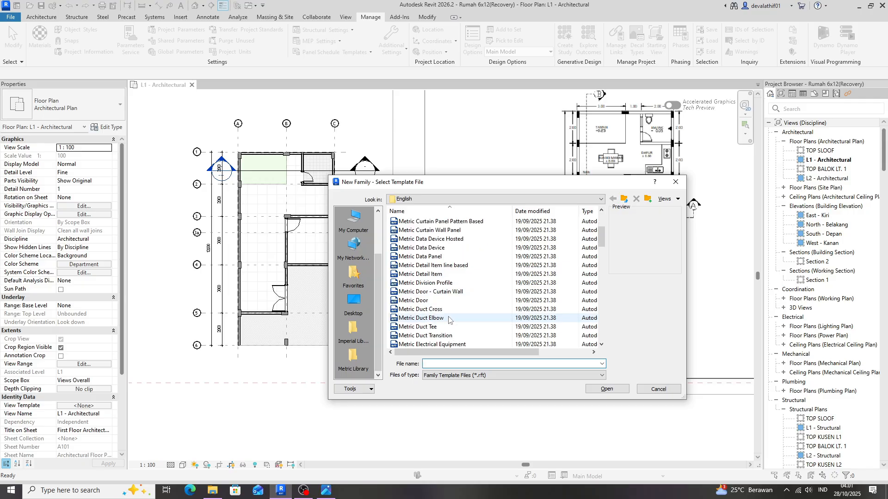
pyautogui.scroll(-15, 449, 319)
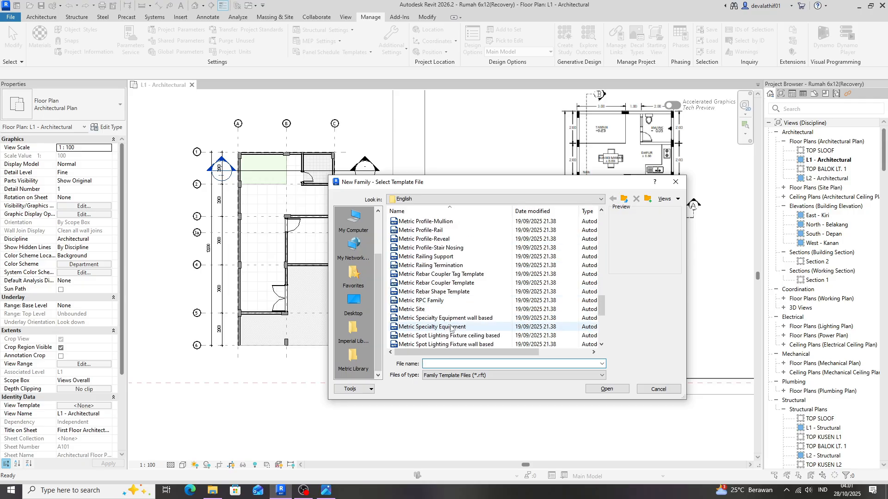
pyautogui.scroll(-6, 451, 329)
pyautogui.click(452, 310)
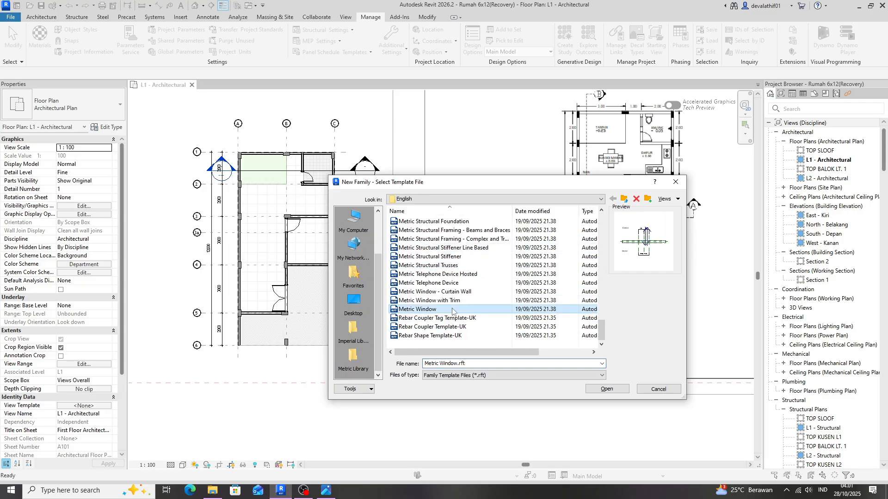
pyautogui.click(607, 389)
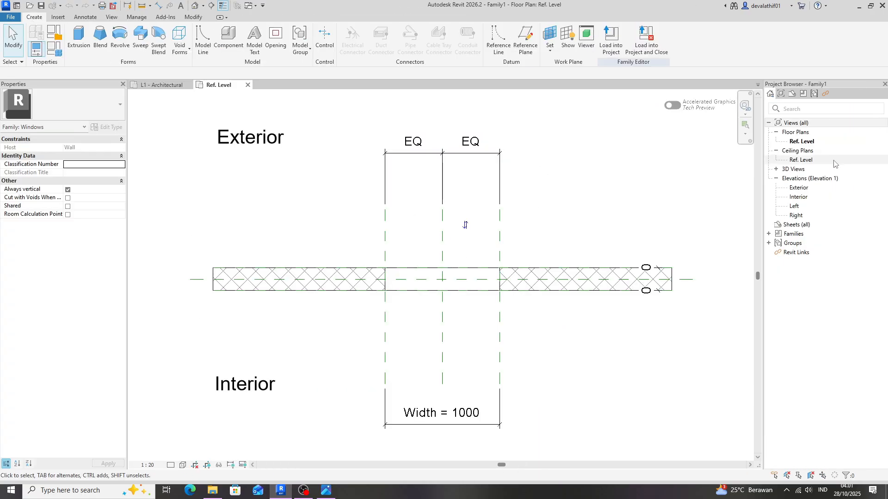
pyautogui.click(796, 196)
pyautogui.doubleClick(799, 188)
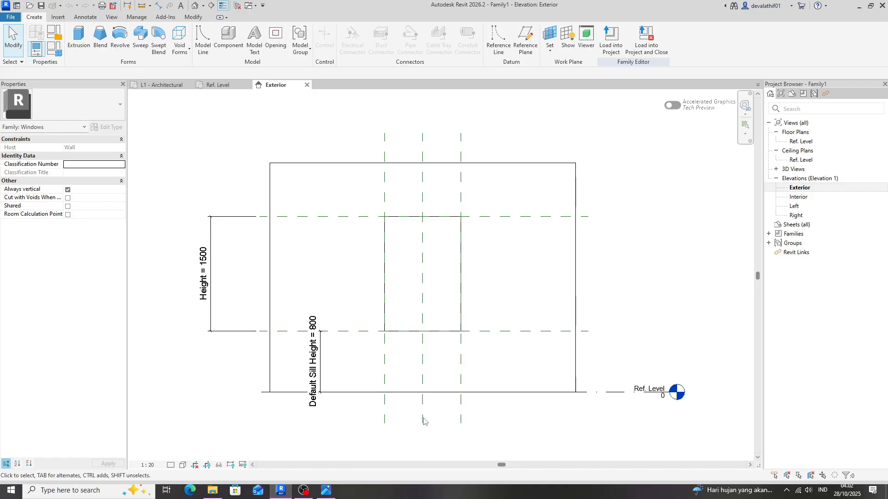
# Step: Switch to the 6X12M_007 front elevation drawing and open Calculator over it
pyautogui.click(326, 490)
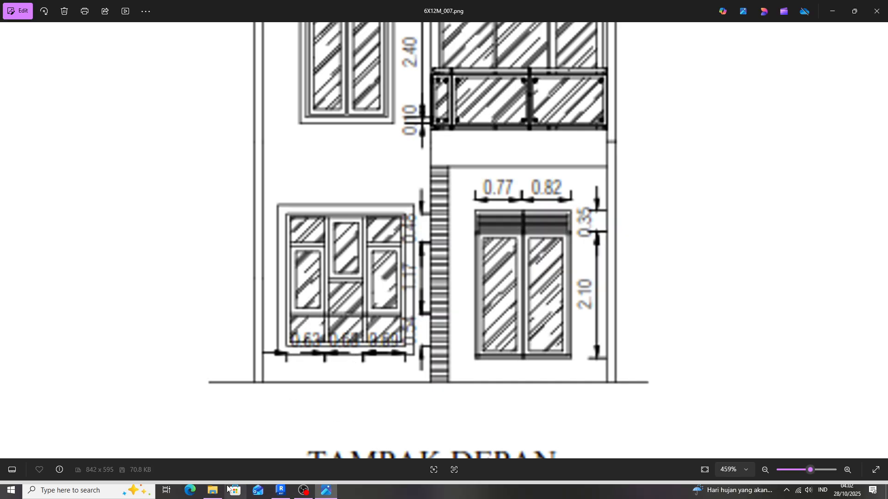
pyautogui.click(10, 495)
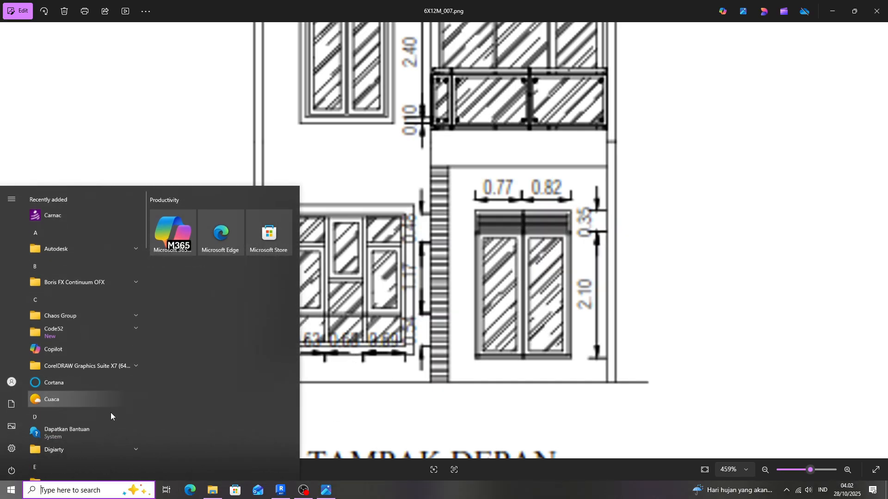
pyautogui.write('ca')
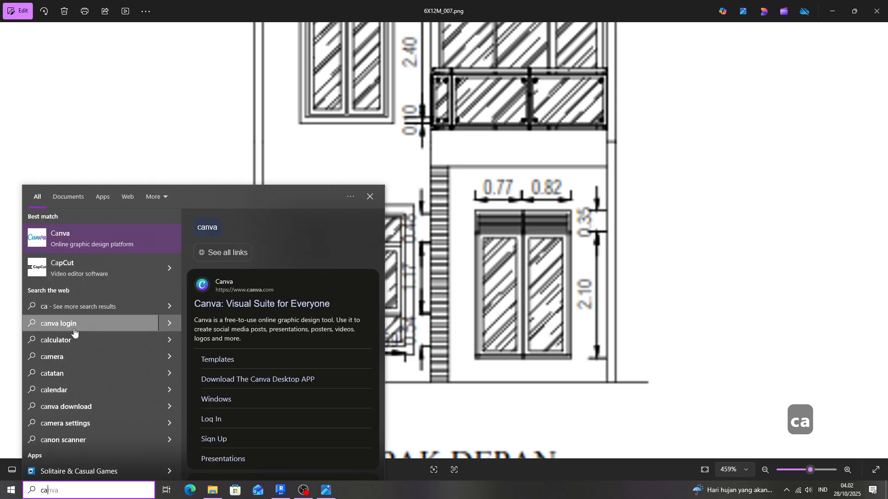
pyautogui.write('l')
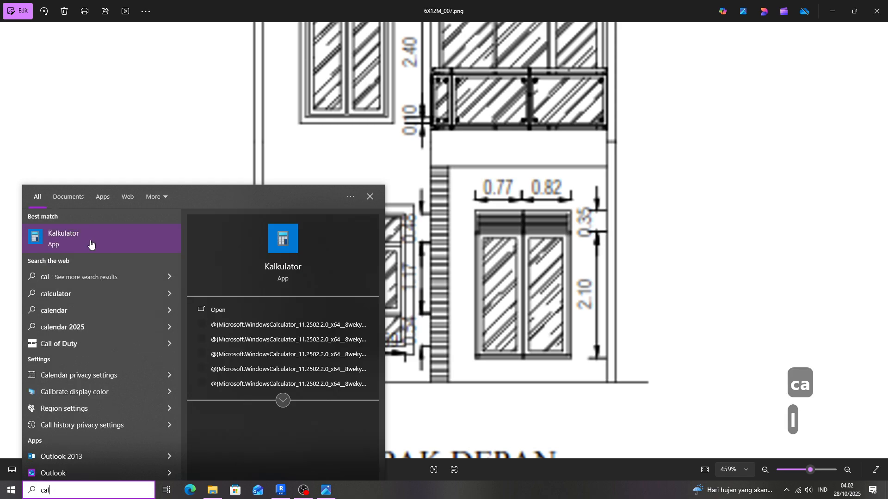
pyautogui.click(338, 293)
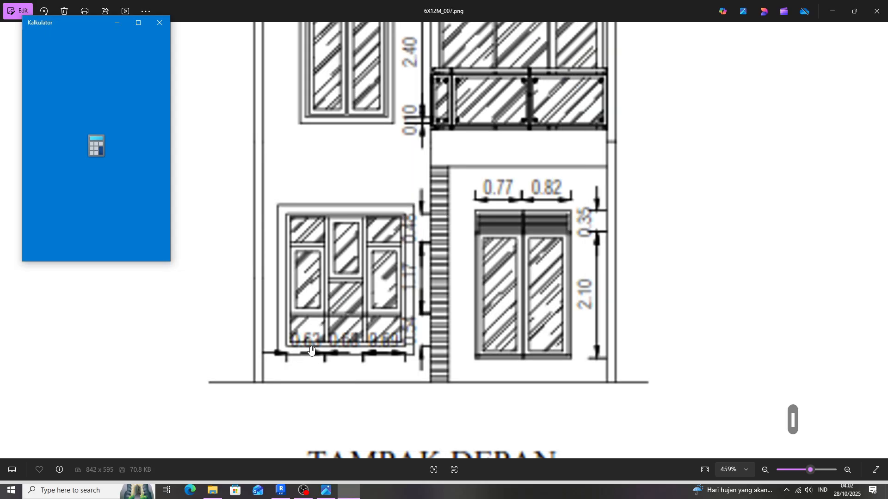
# Step: Calculate the front window's overall width as 650 × 3
pyautogui.click(121, 196)
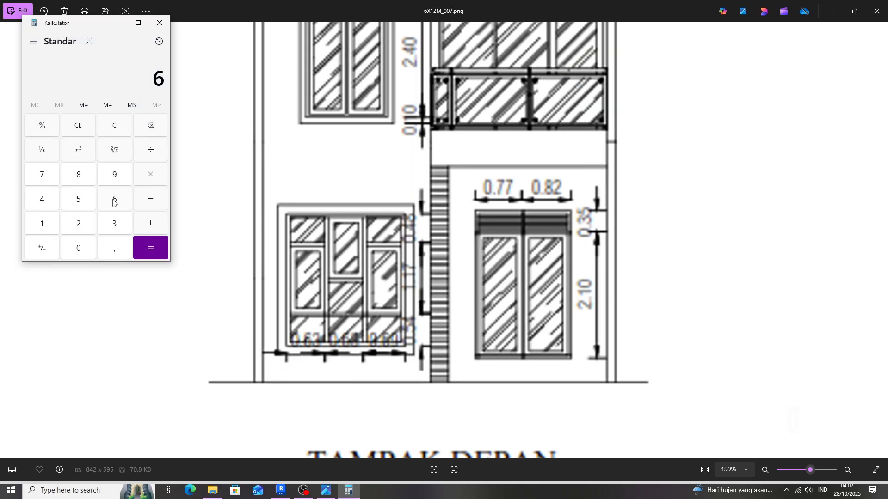
pyautogui.click(92, 203)
pyautogui.click(92, 245)
pyautogui.click(157, 184)
pyautogui.click(123, 231)
pyautogui.click(143, 248)
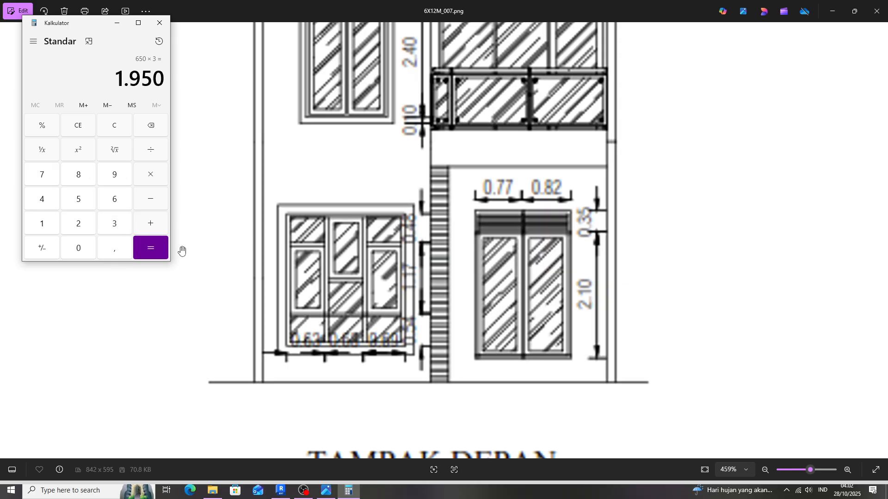
# Step: Back in Revit, set the window family's Width parameter to 1950
pyautogui.click(281, 491)
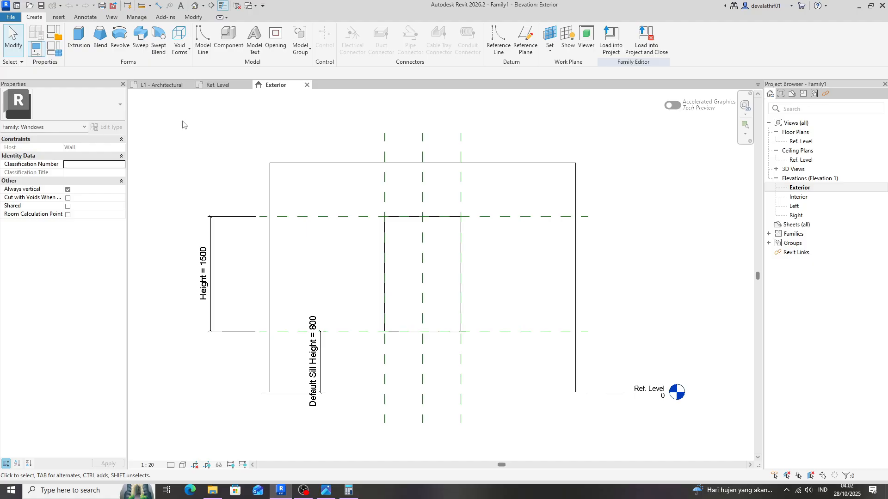
pyautogui.click(54, 49)
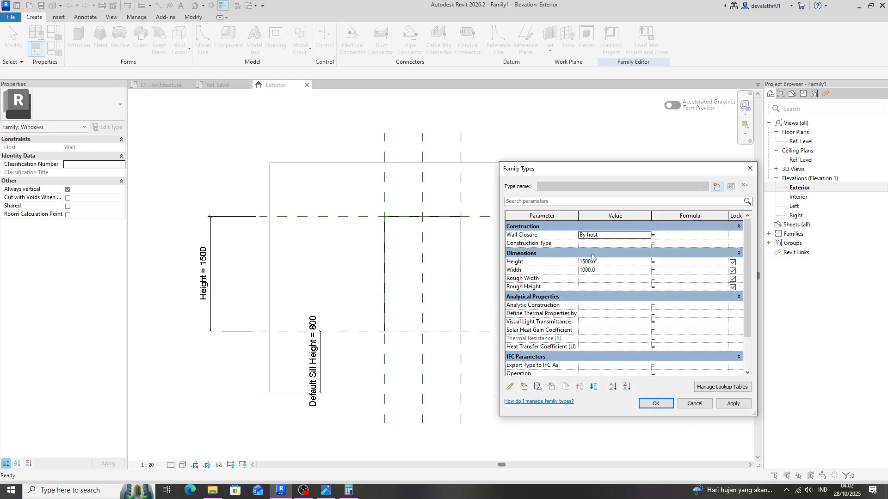
pyautogui.click(596, 270)
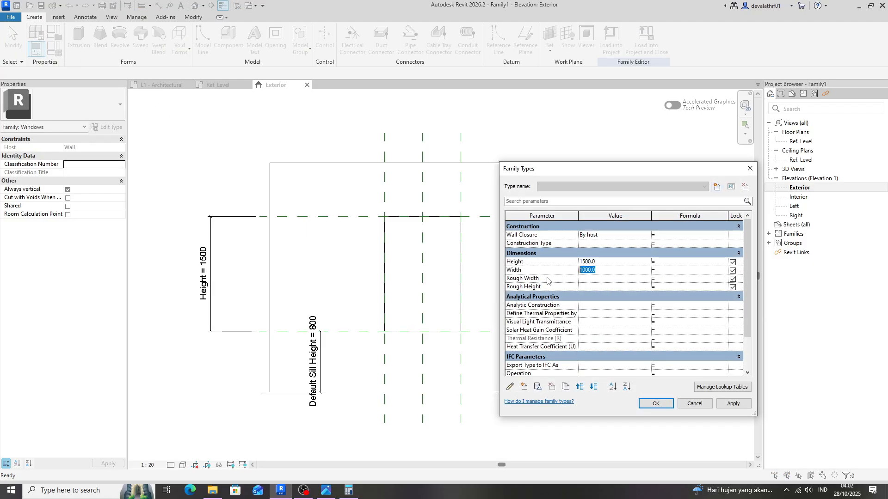
pyautogui.write('1950')
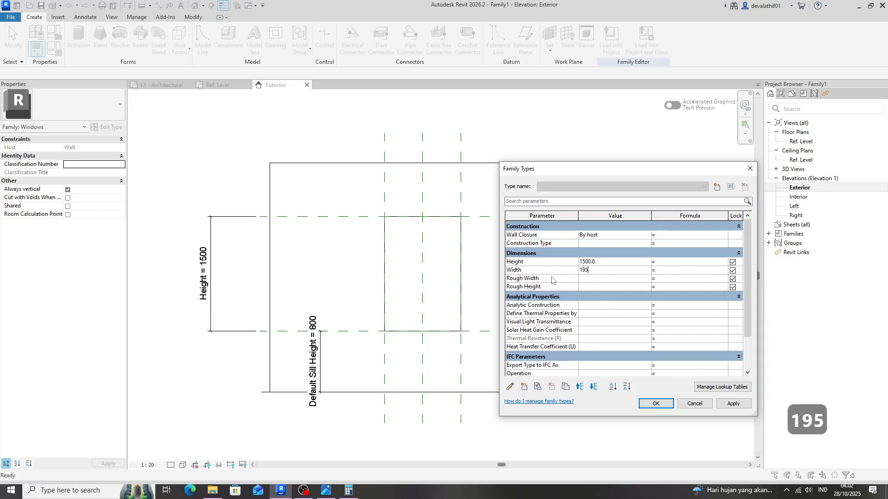
pyautogui.click(649, 404)
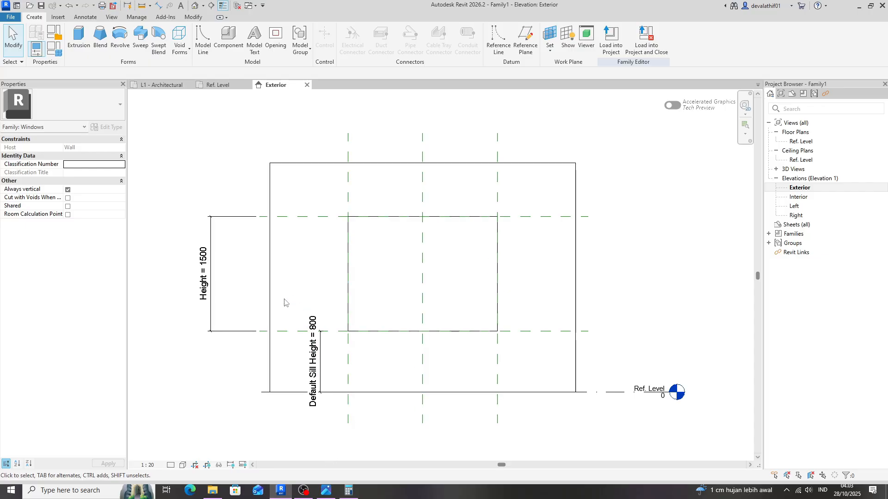
# Step: Return to the front elevation drawing with Calculator over it and clear the previous calculation
pyautogui.click(343, 498)
pyautogui.click(330, 496)
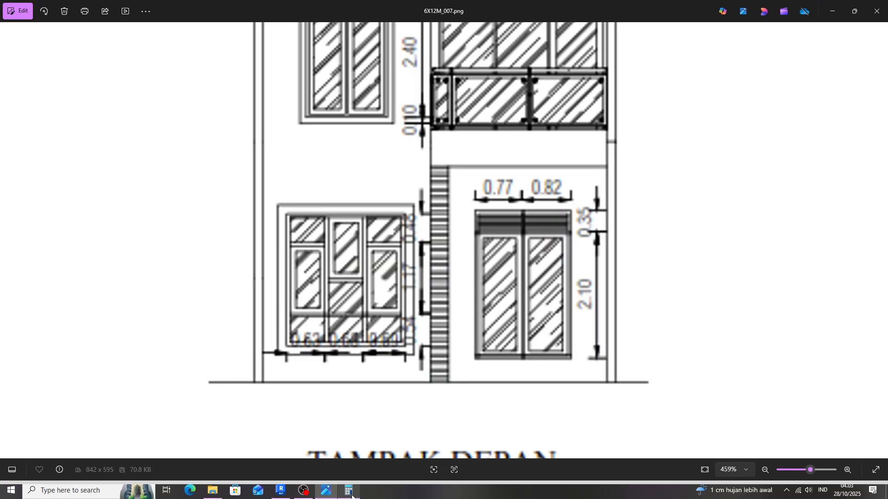
pyautogui.moveTo(354, 496)
pyautogui.click(352, 456)
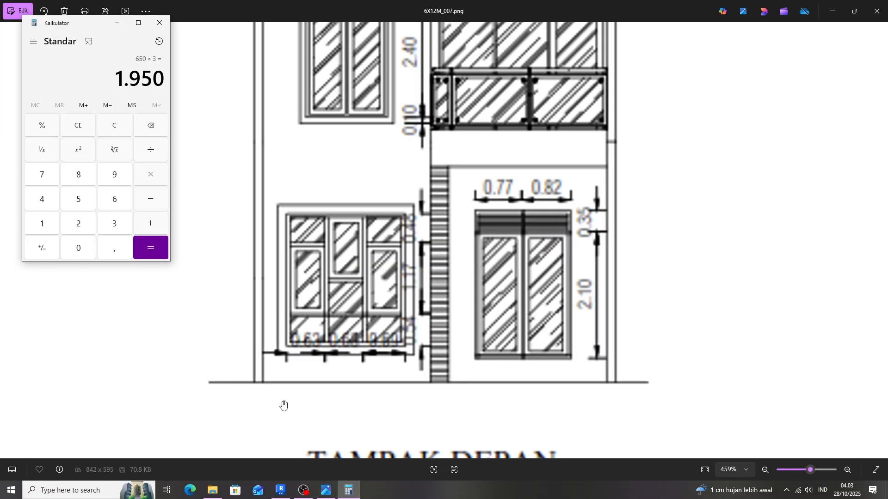
pyautogui.click(120, 129)
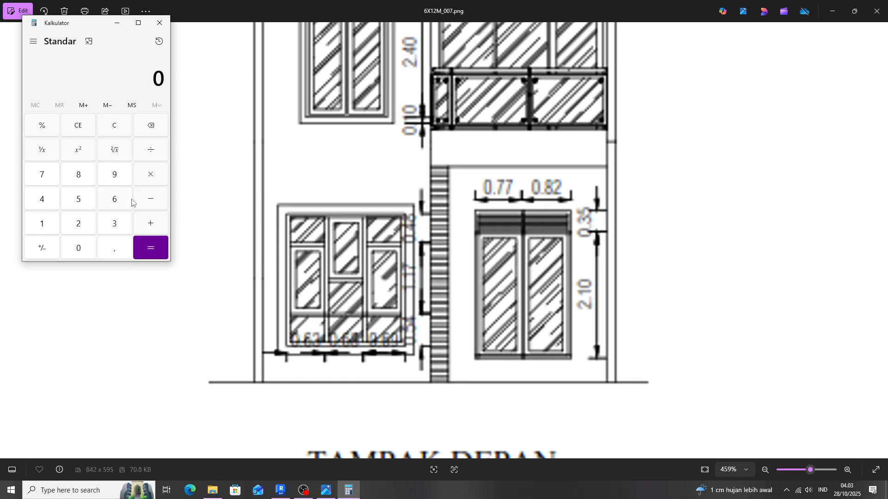
# Step: Calculate the front window's overall height as 540 + 1170 + 490
pyautogui.click(88, 205)
pyautogui.click(45, 204)
pyautogui.click(88, 239)
pyautogui.doubleClick(42, 224)
pyautogui.click(43, 173)
pyautogui.click(78, 246)
pyautogui.click(149, 228)
pyautogui.click(44, 205)
pyautogui.click(110, 181)
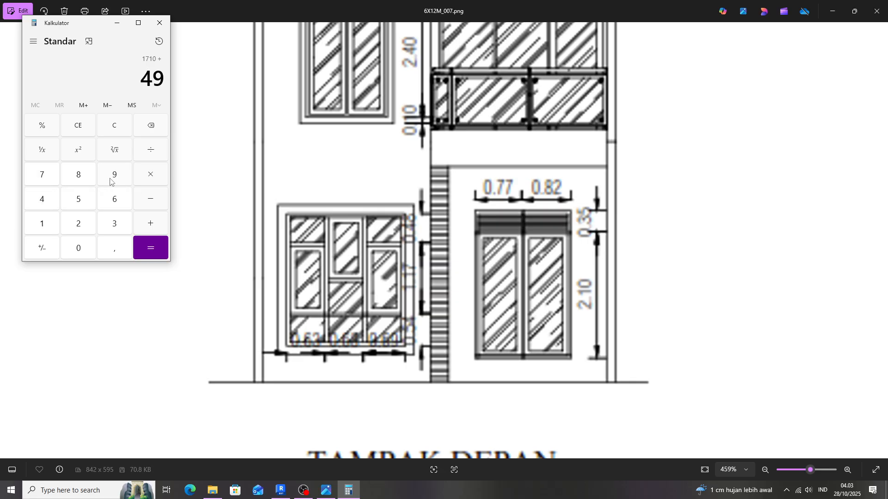
pyautogui.click(87, 249)
pyautogui.click(151, 250)
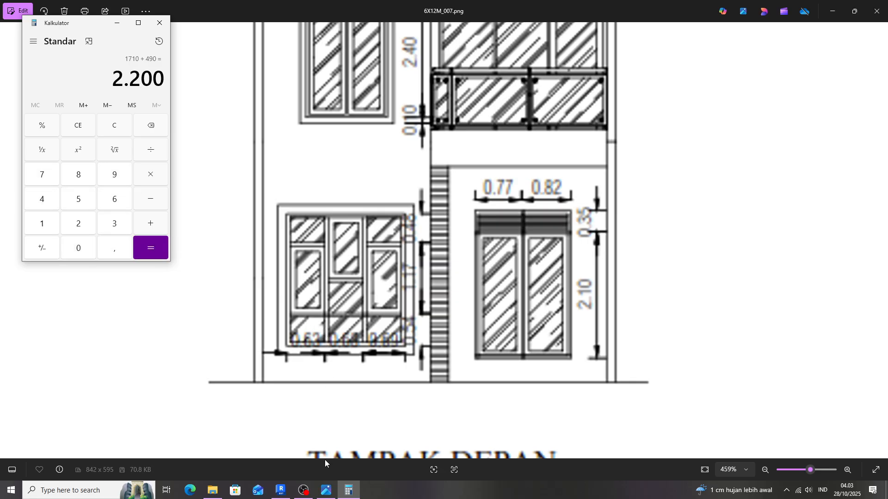
# Step: Switch back to Revit and set the window family's Height parameter to 2200
pyautogui.click(280, 491)
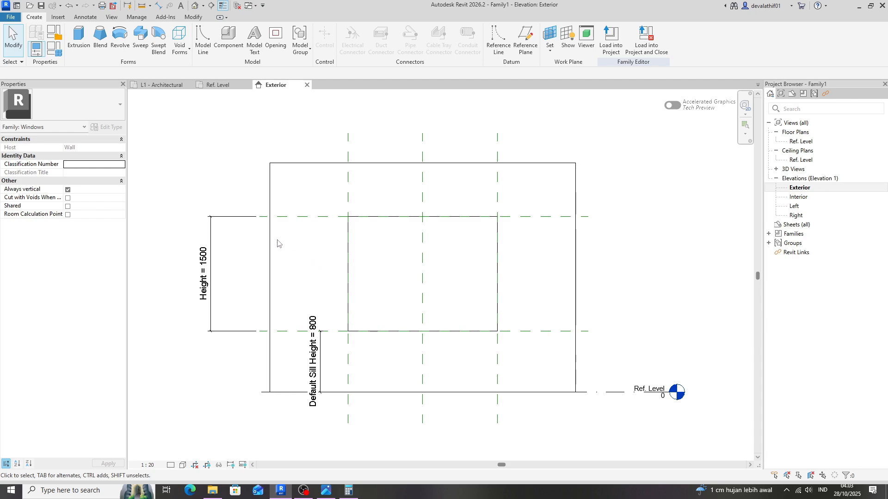
pyautogui.click(54, 48)
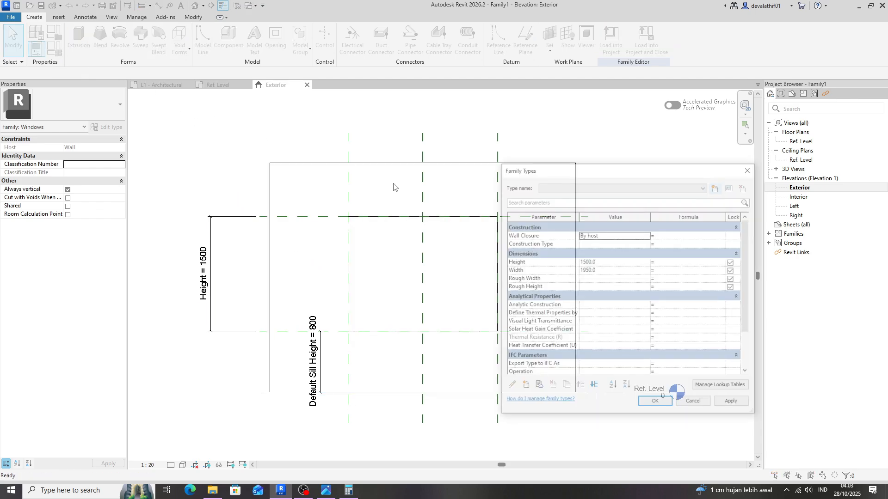
pyautogui.click(603, 262)
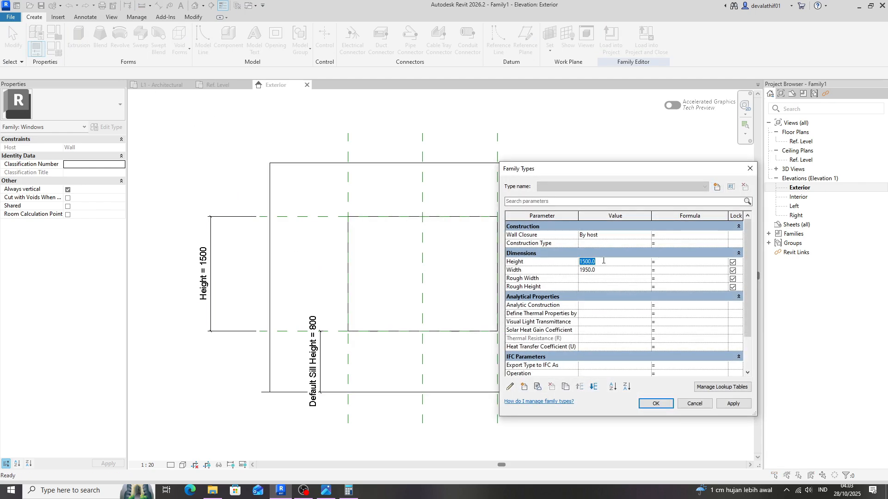
pyautogui.write('2200')
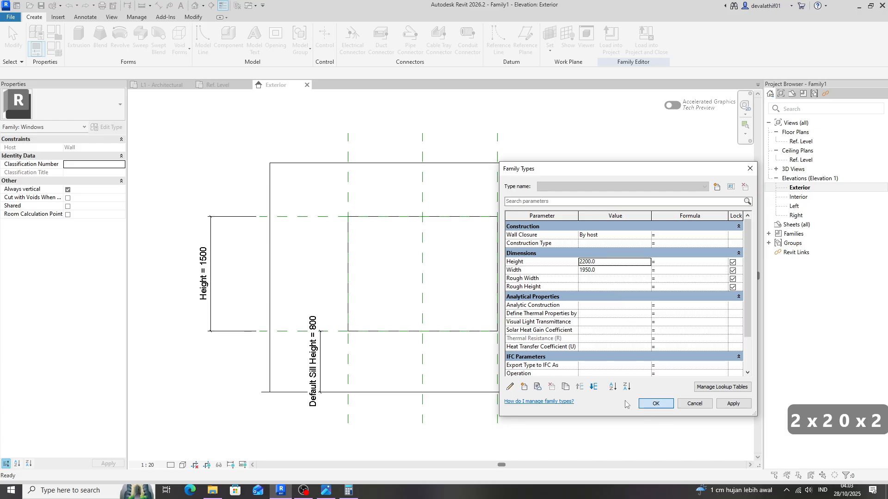
pyautogui.click(655, 404)
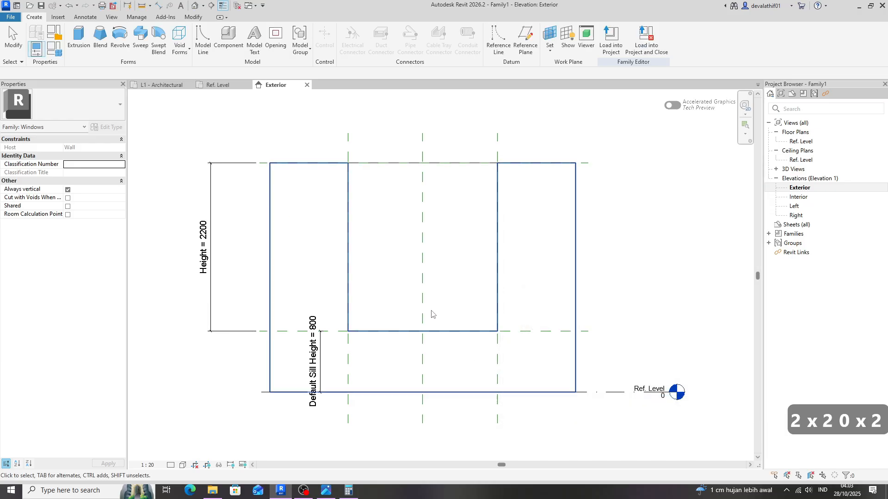
# Step: Stretch the host wall's top edge up to a height of about 3480 mm and duplicate its type as "Generic - 150"
pyautogui.click(271, 221)
pyautogui.moveTo(422, 160); pyautogui.dragTo(427, 129)
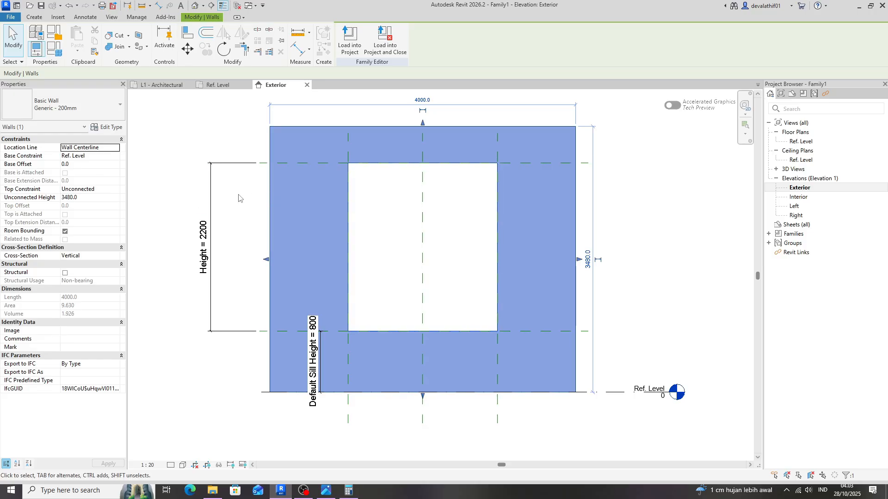
pyautogui.click(118, 128)
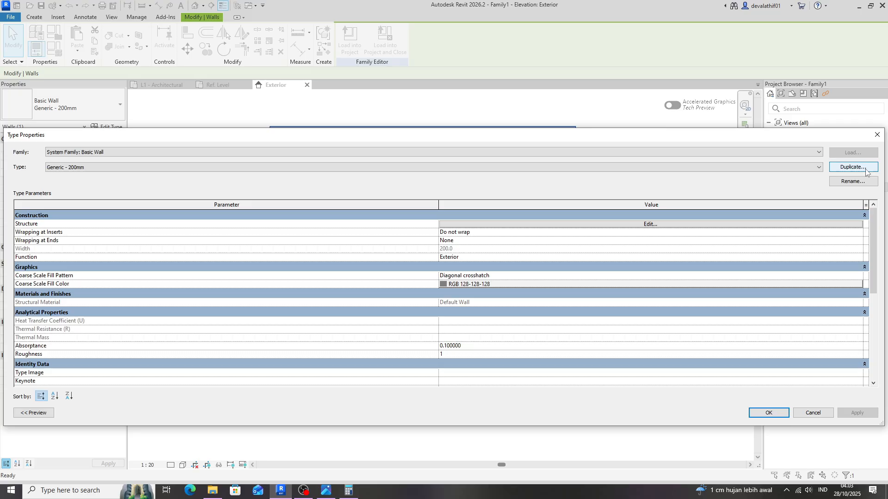
pyautogui.click(853, 167)
pyautogui.click(424, 237)
pyautogui.moveTo(415, 236); pyautogui.dragTo(468, 241)
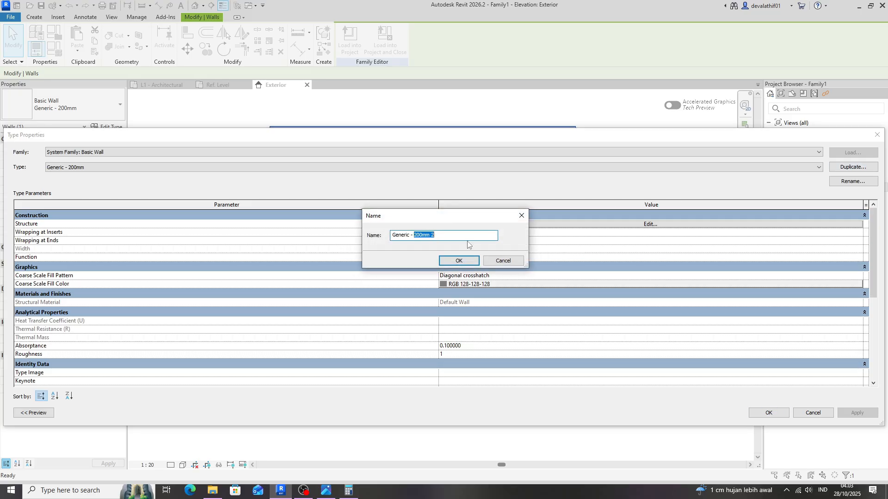
pyautogui.write('150')
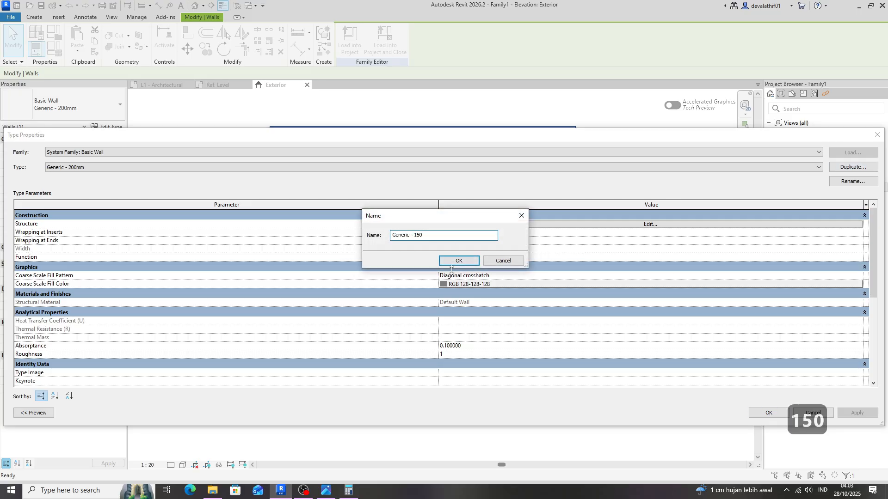
pyautogui.click(458, 261)
# Step: Set the structure layer thickness of the new wall type to 150 and apply it to the host wall
pyautogui.click(479, 224)
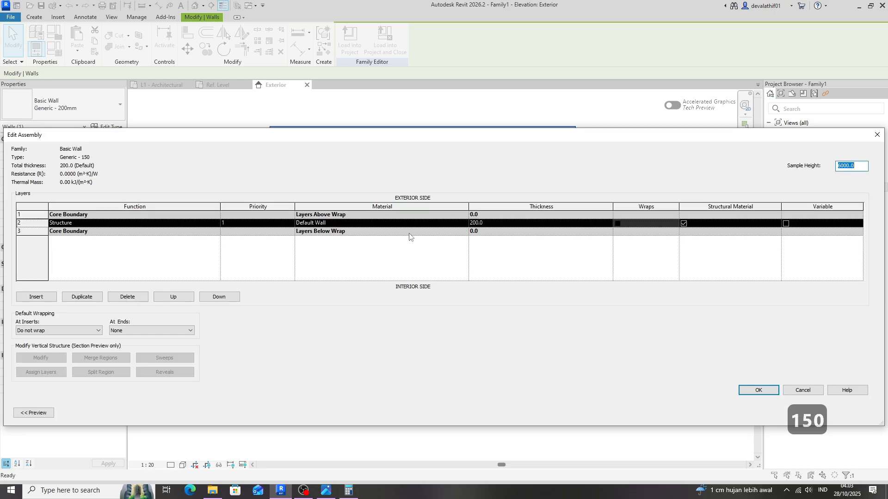
pyautogui.click(504, 224)
pyautogui.write('150')
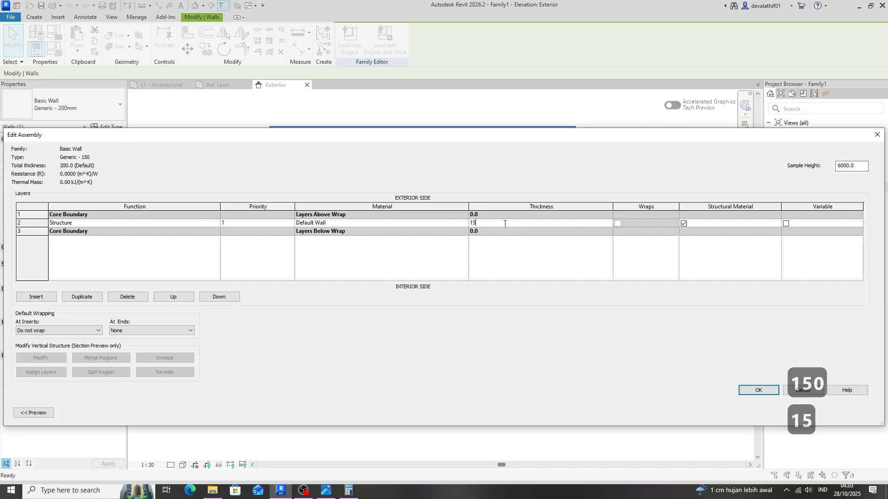
pyautogui.click(743, 389)
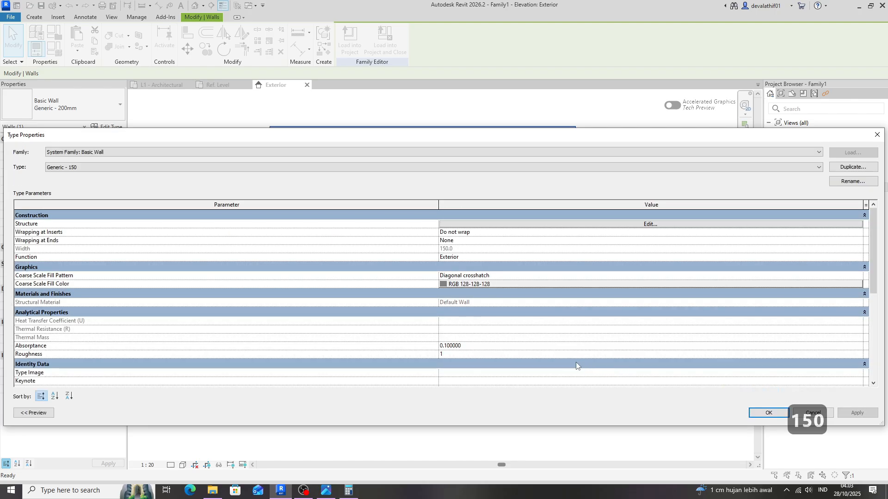
pyautogui.click(764, 411)
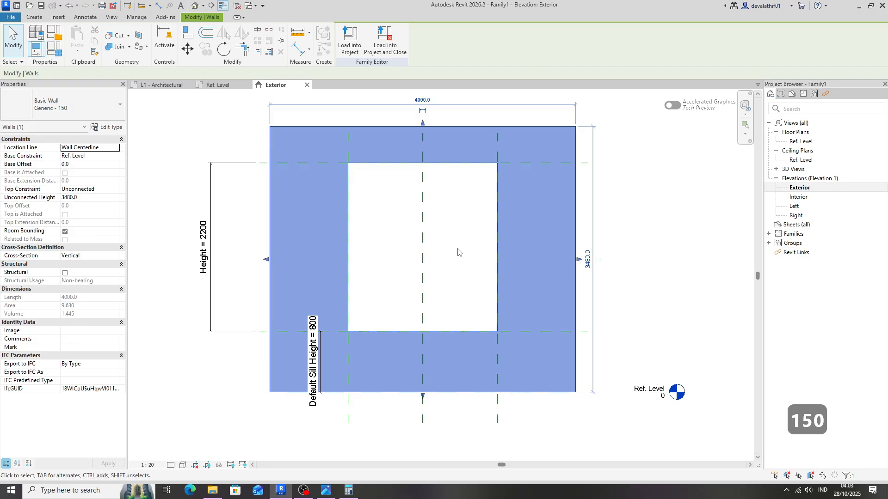
pyautogui.click(638, 237)
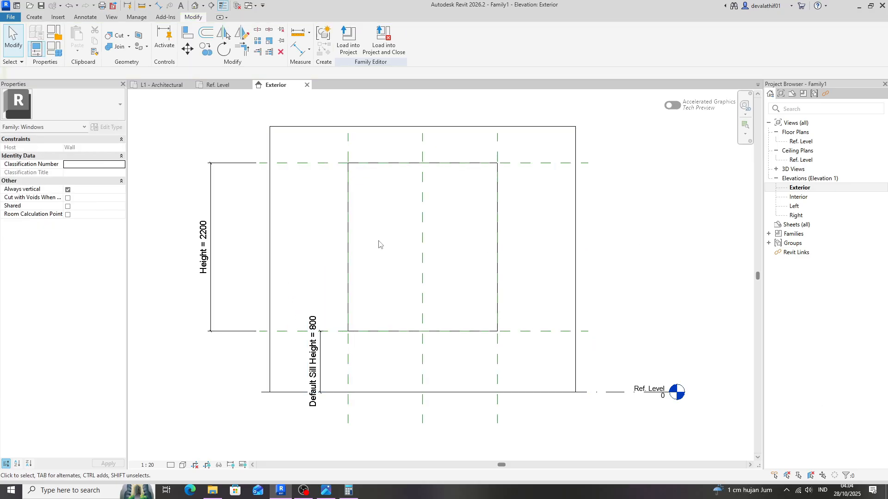
# Step: Add a horizontal reference plane offset 540 above the window's sill reference plane
pyautogui.press('r')
pyautogui.press('p')
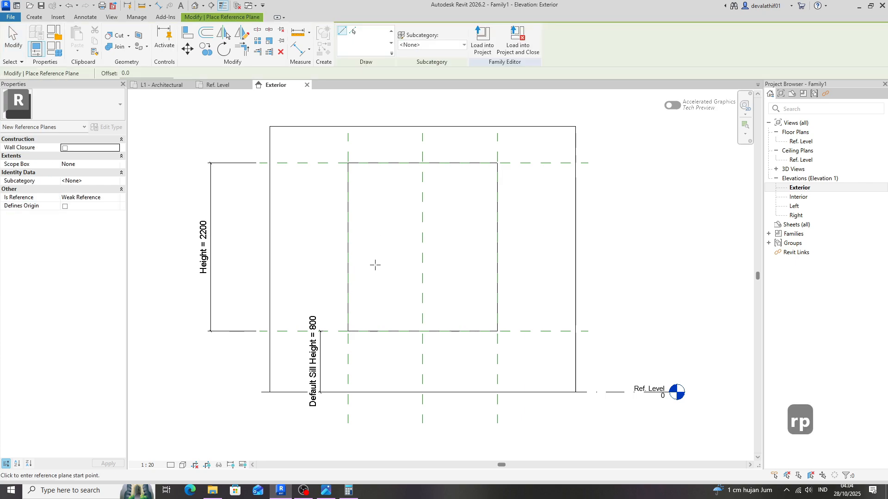
pyautogui.click(353, 31)
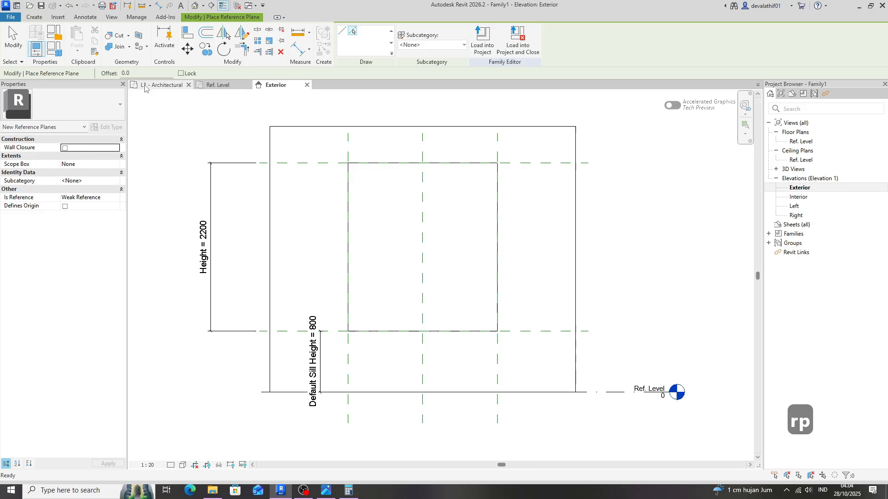
pyautogui.write('5')
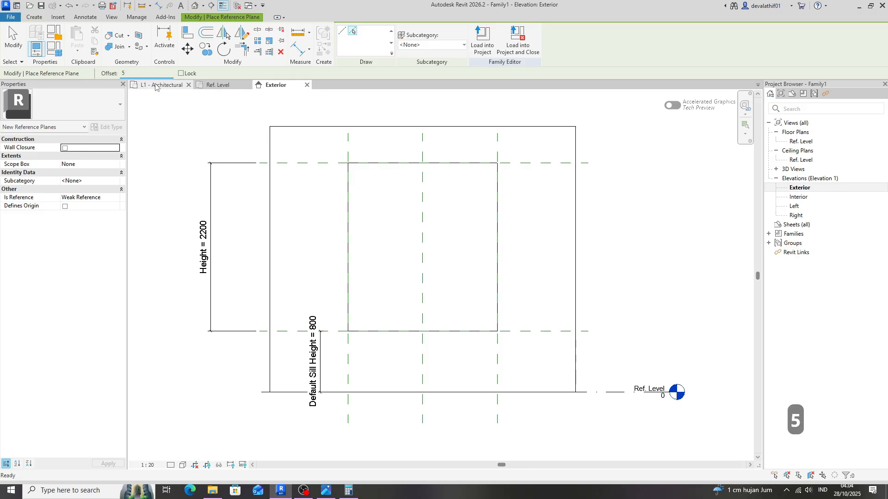
pyautogui.write('40')
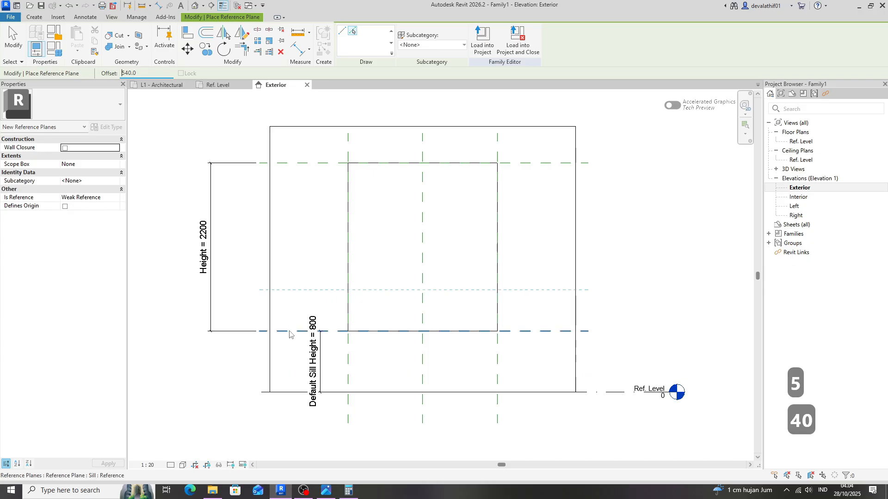
pyautogui.click(290, 332)
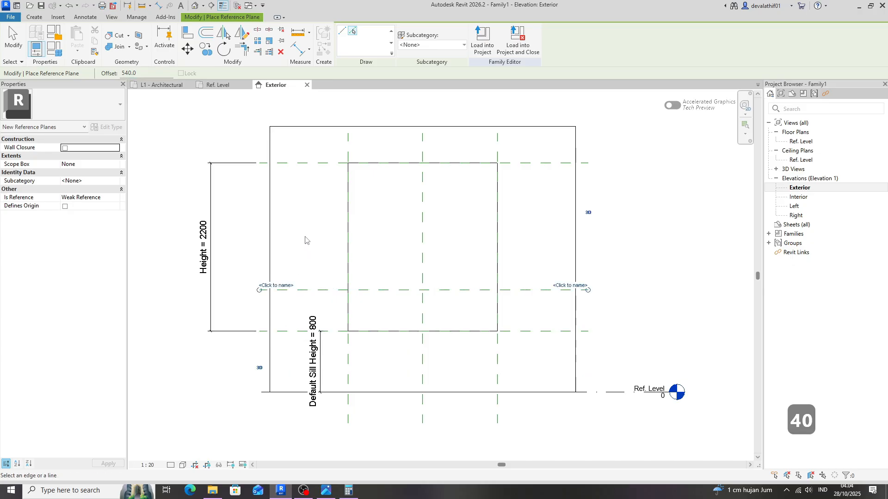
# Step: Add a second horizontal reference plane offset 1170 above the plane just placed over the sill
pyautogui.doubleClick(130, 73)
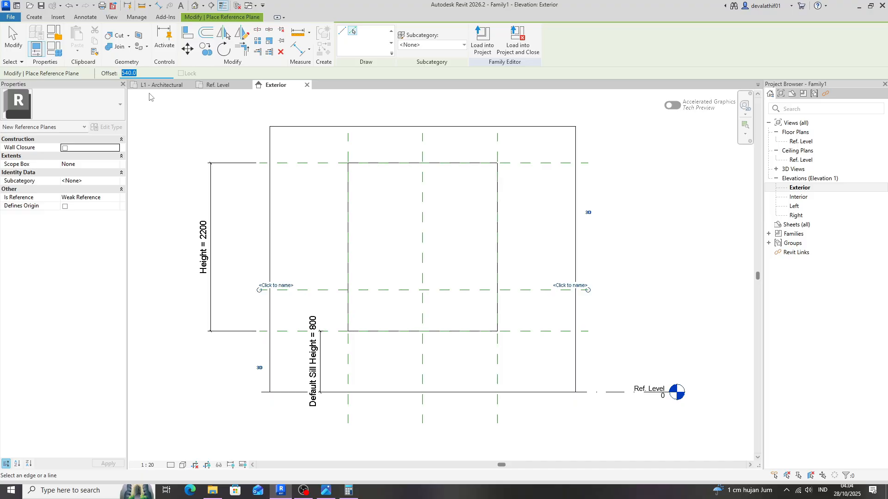
pyautogui.write('1170')
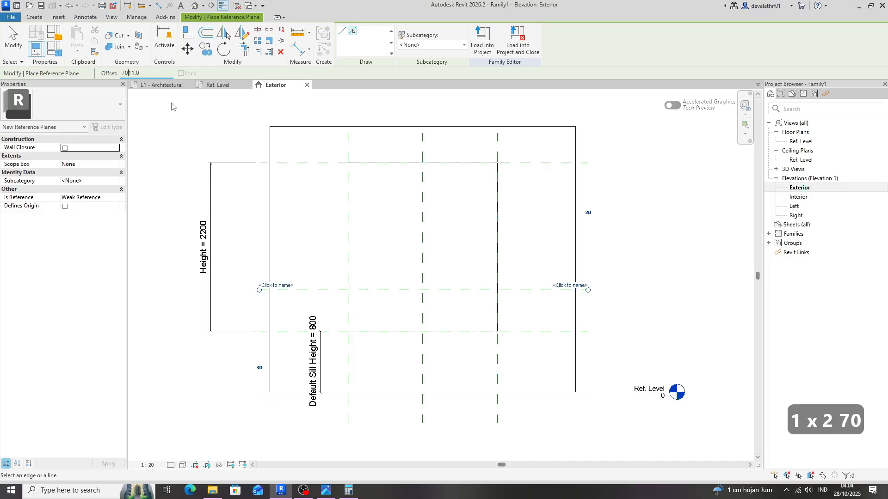
pyautogui.doubleClick(143, 73)
pyautogui.write('1')
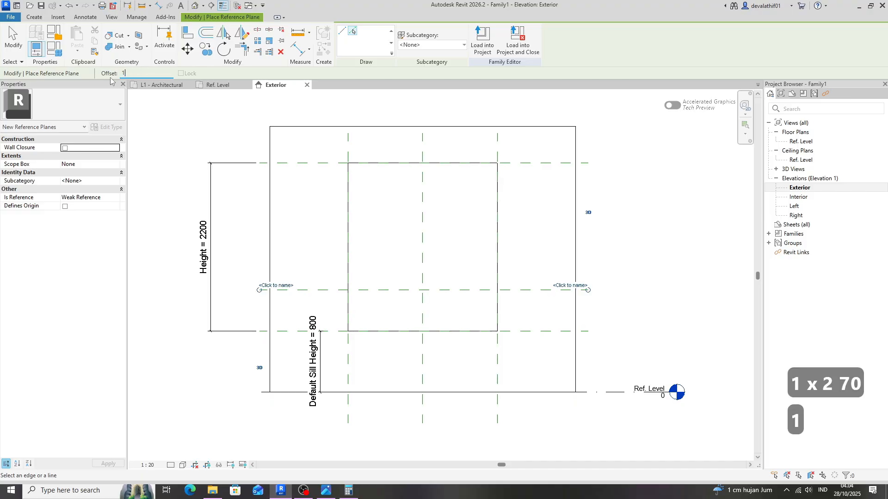
pyautogui.write('170')
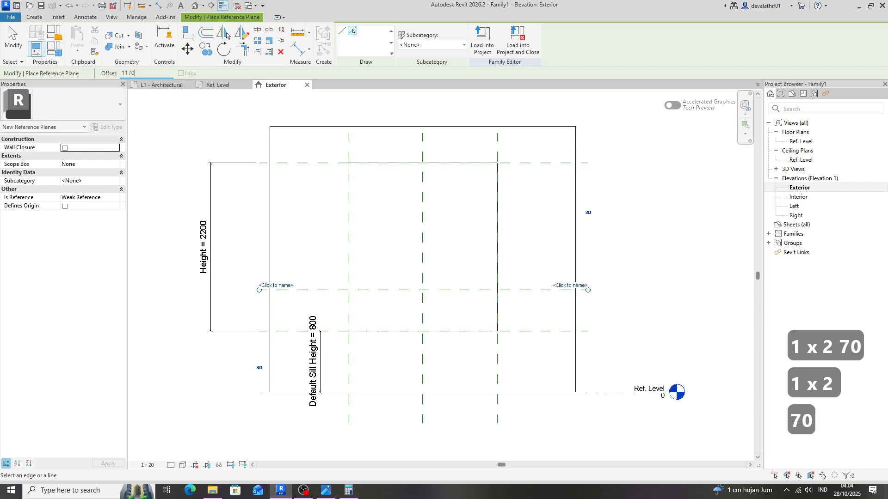
pyautogui.click(316, 290)
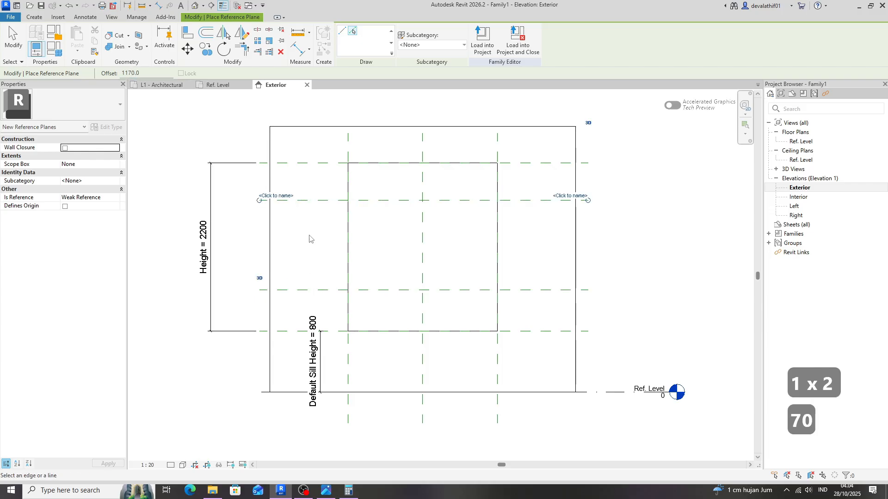
pyautogui.press('Escape')
# Step: Place a continuous aligned dimension from the sill plane through both intermediate planes to the window's head plane, beside the opening
pyautogui.press('d')
pyautogui.press('i')
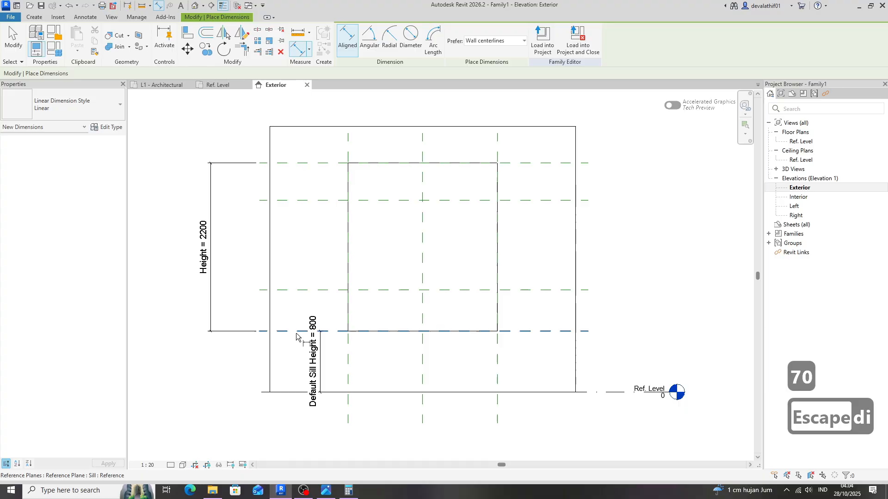
pyautogui.click(284, 331)
pyautogui.click(283, 291)
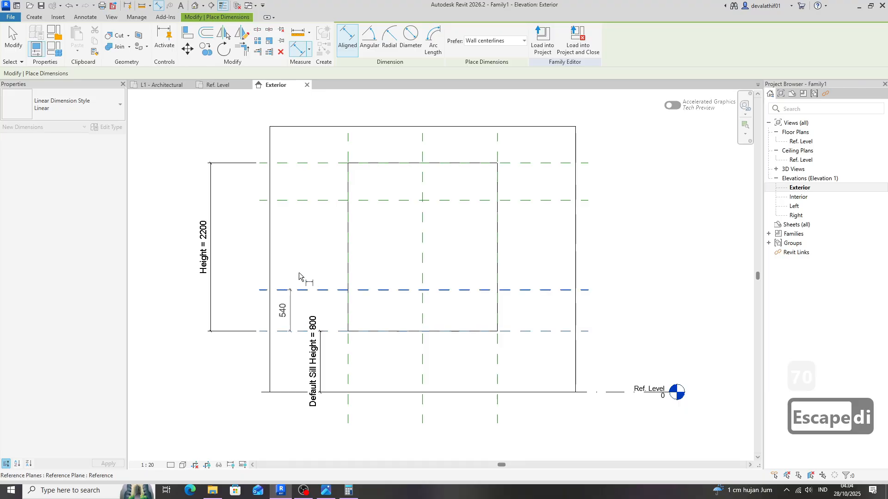
pyautogui.click(306, 200)
pyautogui.click(303, 163)
pyautogui.click(298, 182)
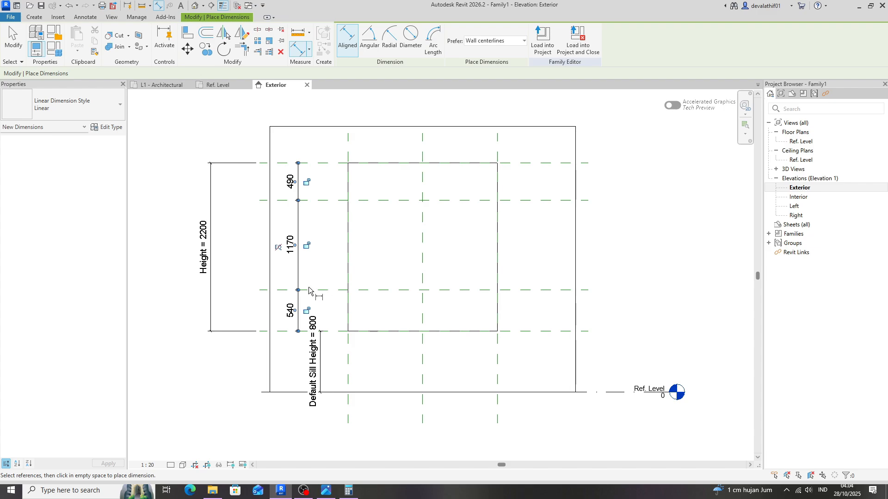
pyautogui.press('Escape')
pyautogui.press('Escape')
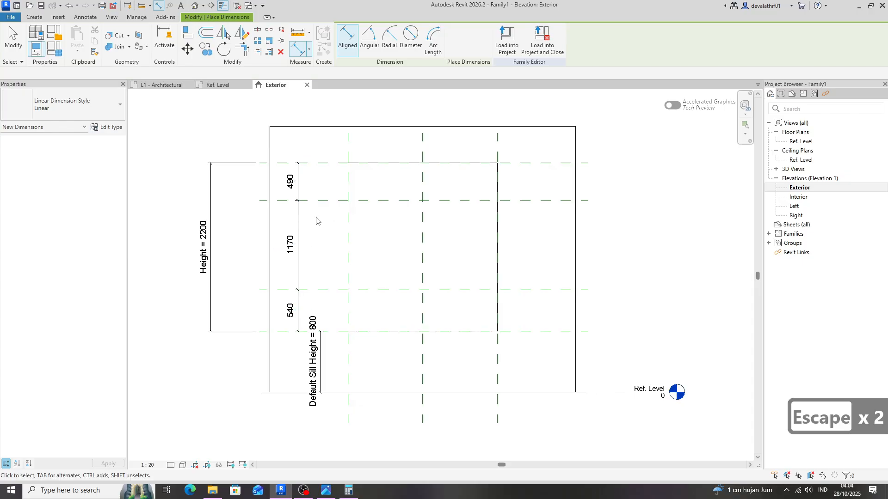
# Step: Add another horizontal reference plane offset 490 above the lower intermediate plane
pyautogui.press('r')
pyautogui.press('p')
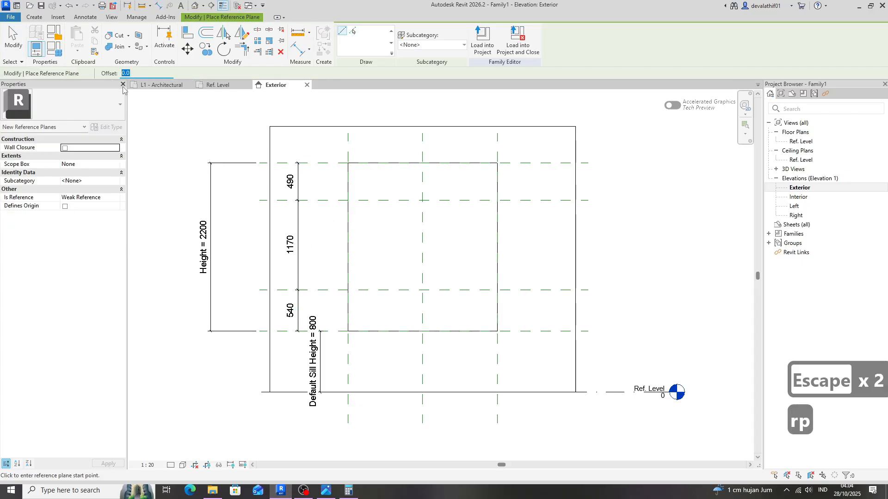
pyautogui.write('490')
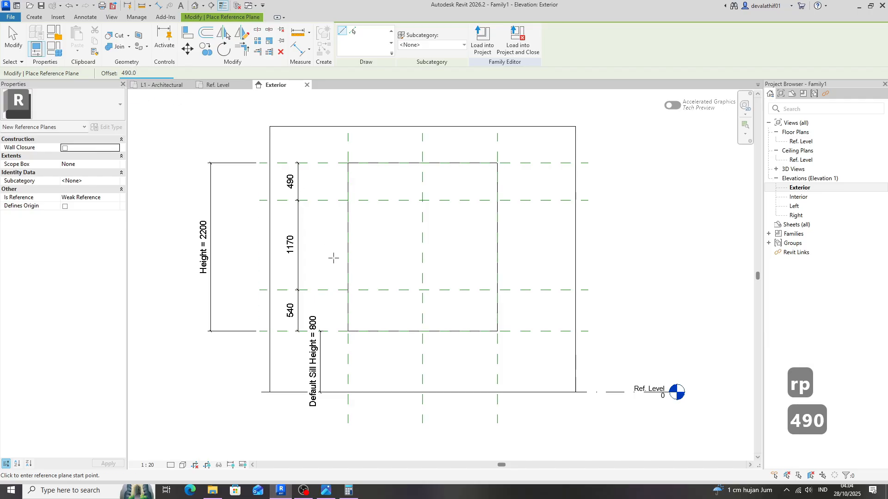
pyautogui.click(352, 30)
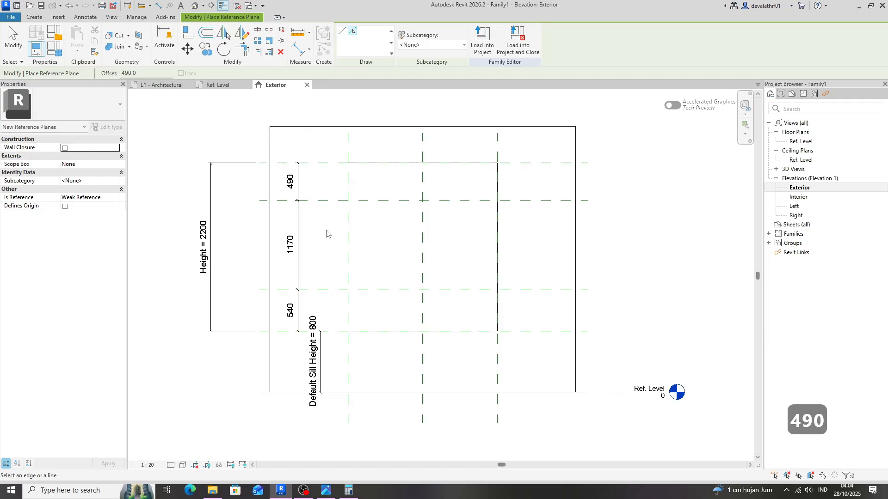
pyautogui.click(332, 290)
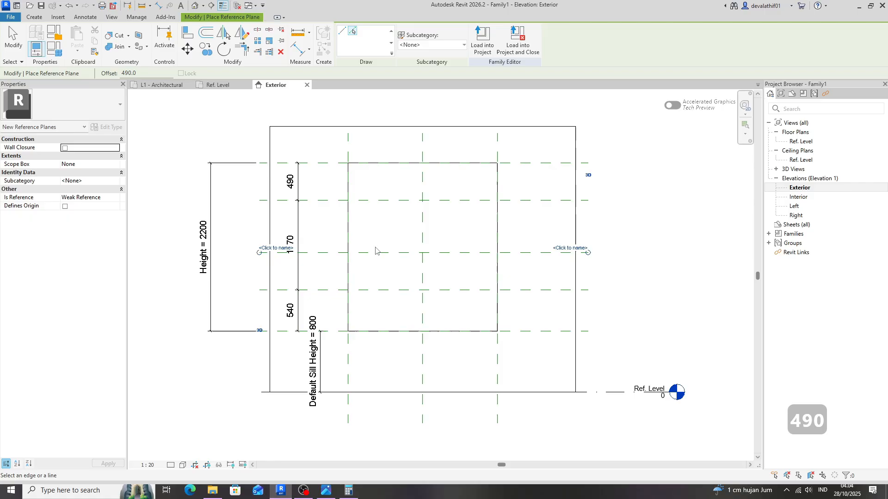
pyautogui.press('Escape')
# Step: Dimension the distance between the lower intermediate plane and the new plane above it
pyautogui.press('d')
pyautogui.press('i')
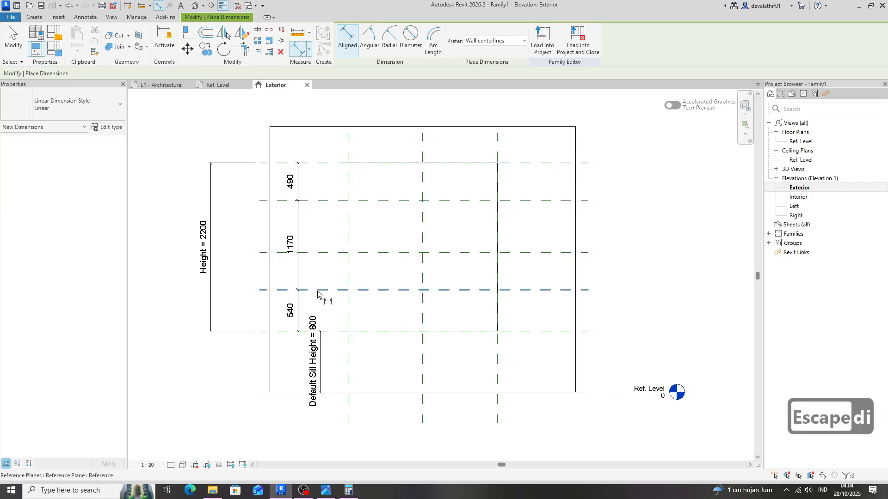
pyautogui.click(319, 291)
pyautogui.click(320, 253)
pyautogui.click(315, 273)
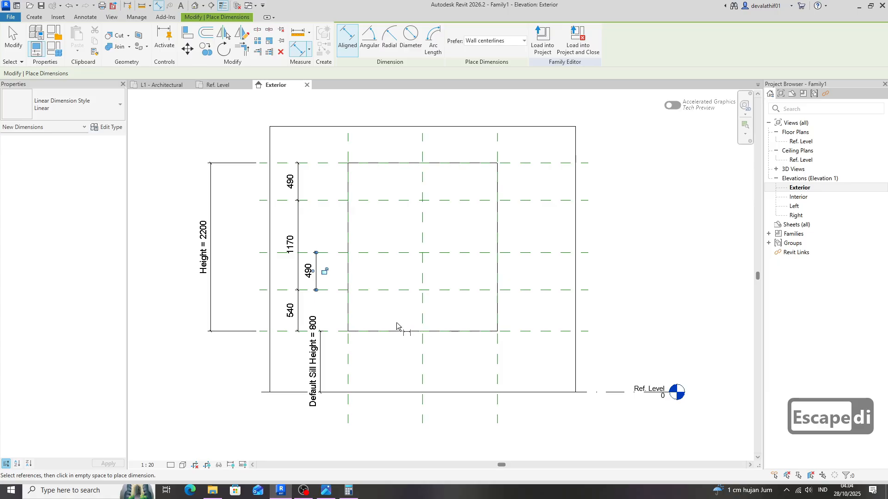
pyautogui.press('Escape')
pyautogui.press('Escape')
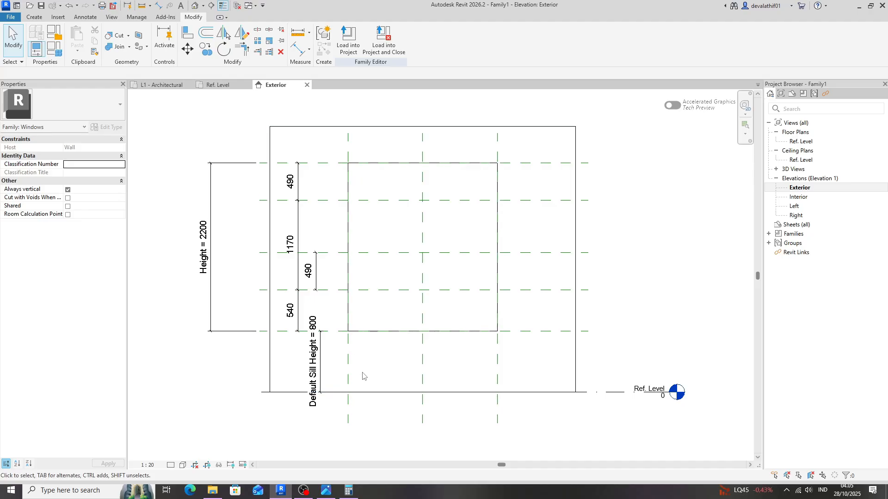
pyautogui.scroll(2, 366, 359)
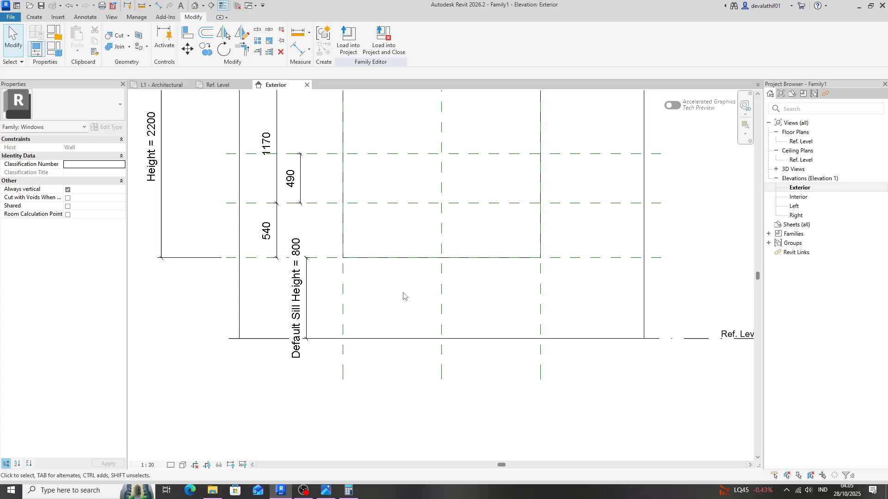
pyautogui.press('r')
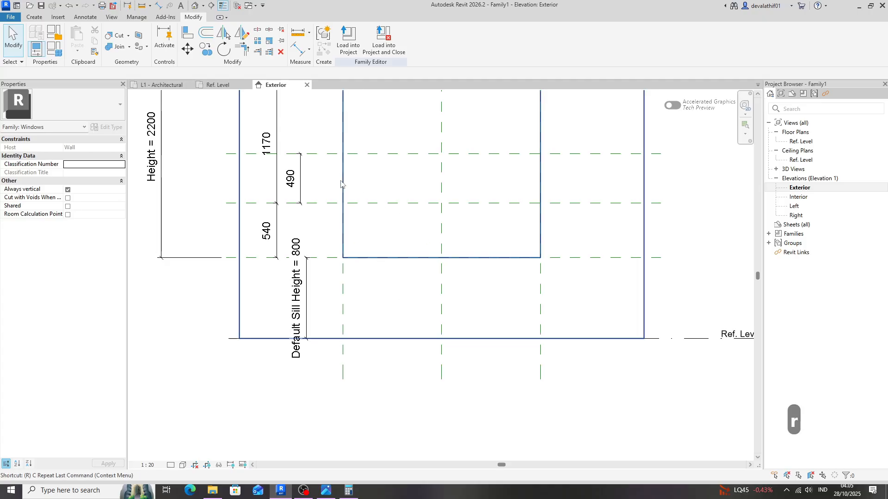
pyautogui.press('p')
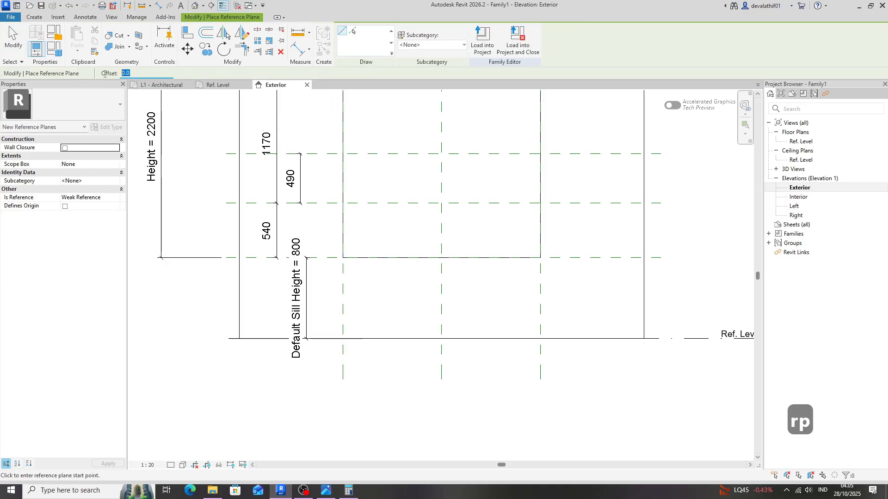
pyautogui.write('30')
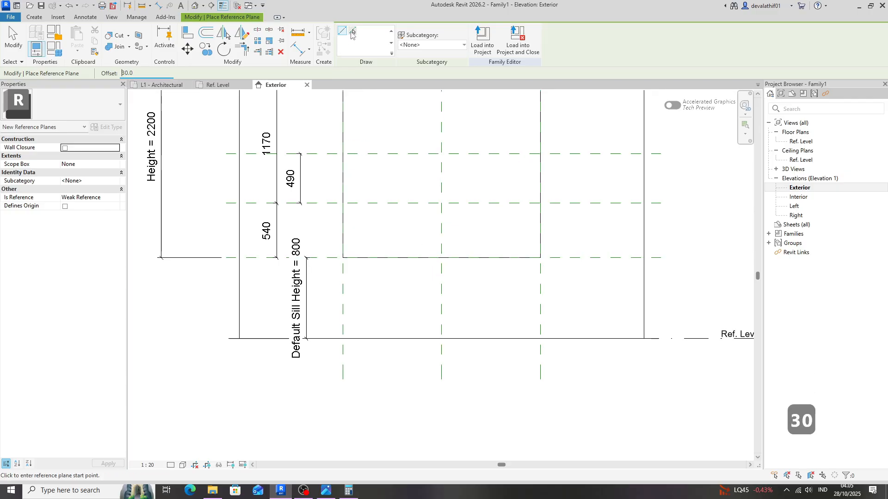
pyautogui.click(353, 30)
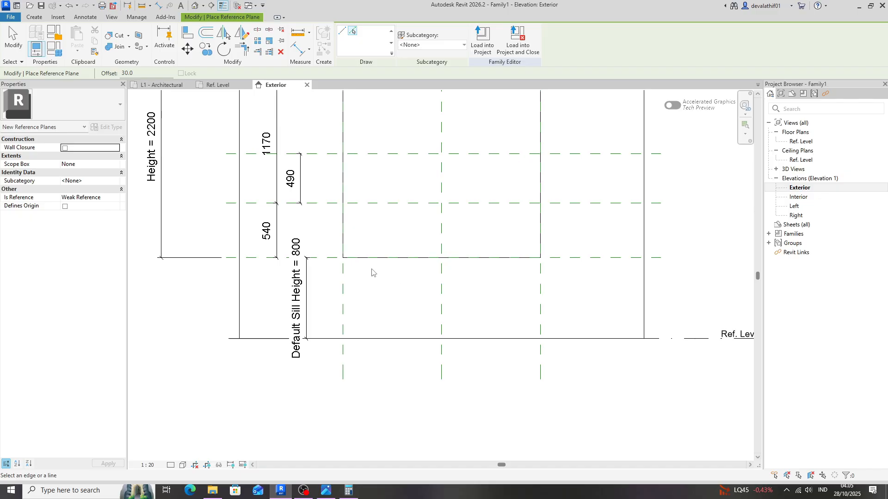
pyautogui.press('Escape')
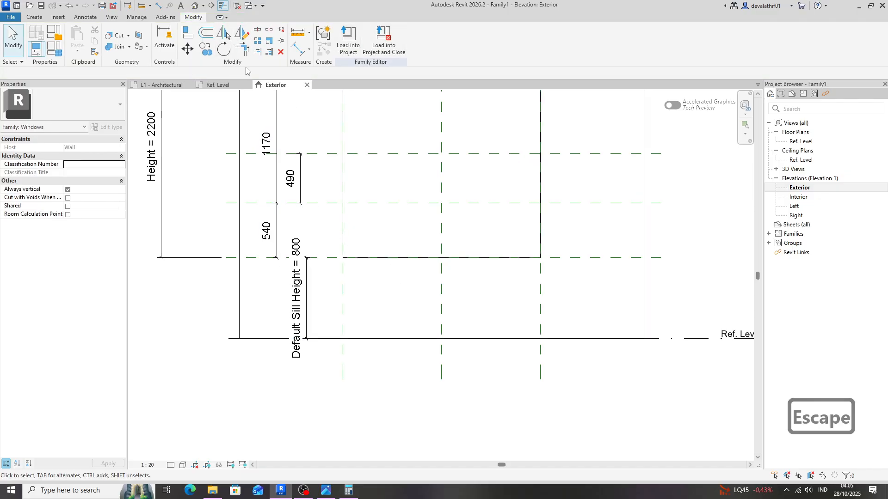
# Step: Add two vertical reference planes inside the opening, the first offset 650 from the left jamb plane and the second 650 beyond it
pyautogui.press('r')
pyautogui.press('p')
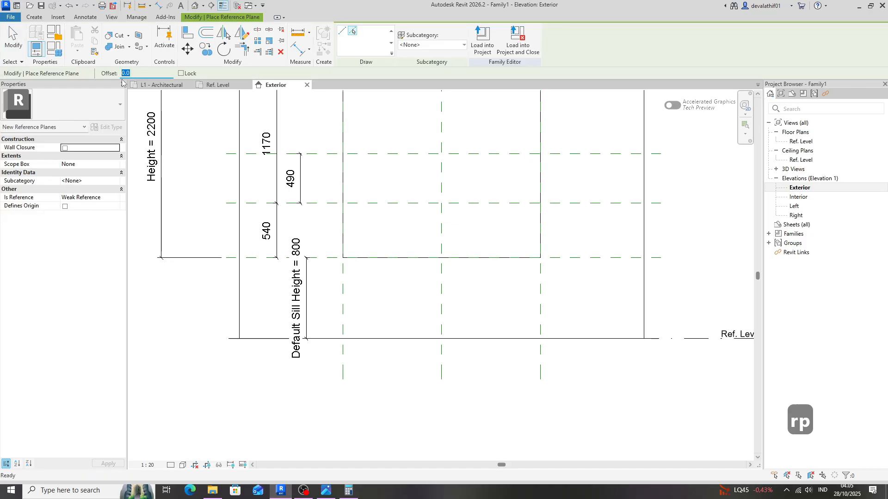
pyautogui.write('650')
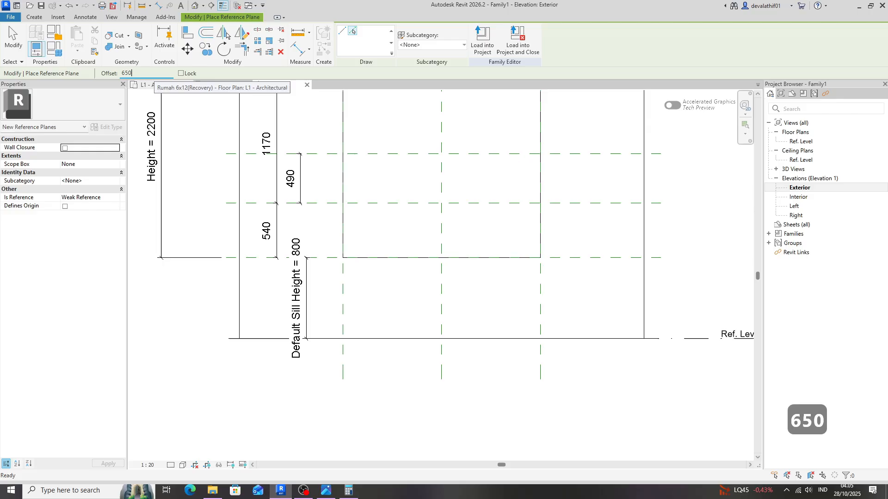
pyautogui.click(345, 305)
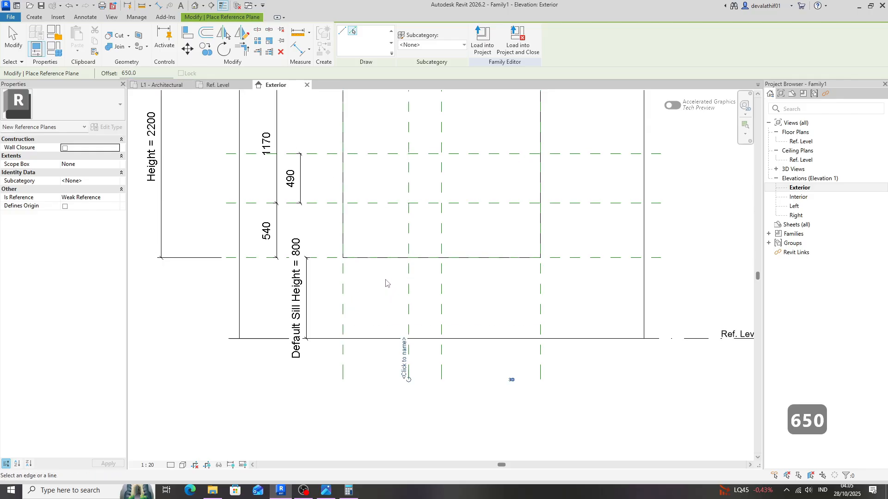
pyautogui.click(408, 293)
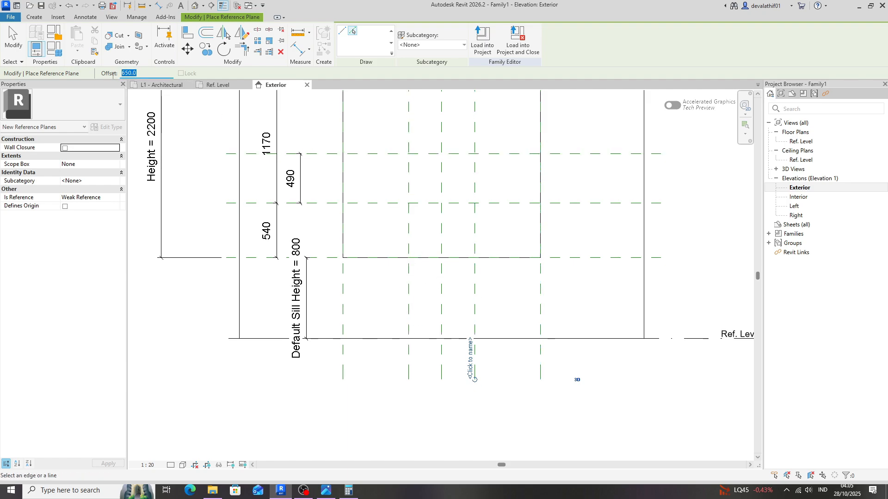
# Step: Add vertical reference planes offset 30 on both sides of each of the two new intermediate vertical planes
pyautogui.write('30')
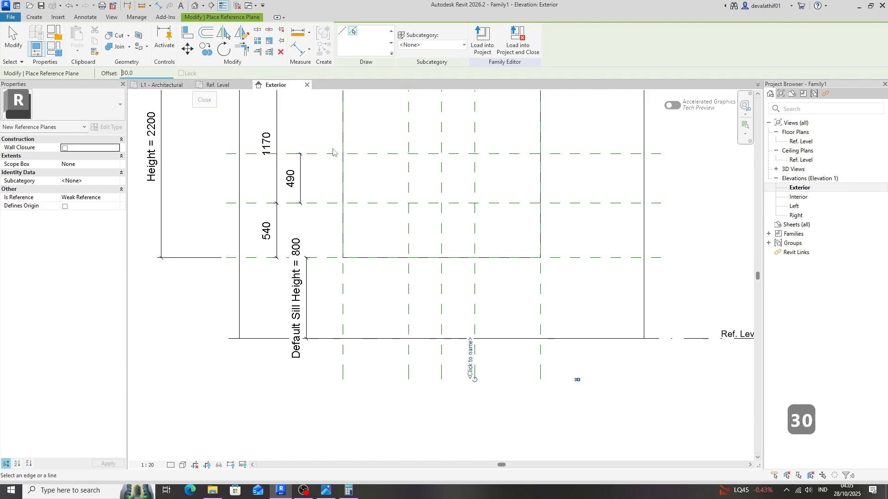
pyautogui.click(409, 290)
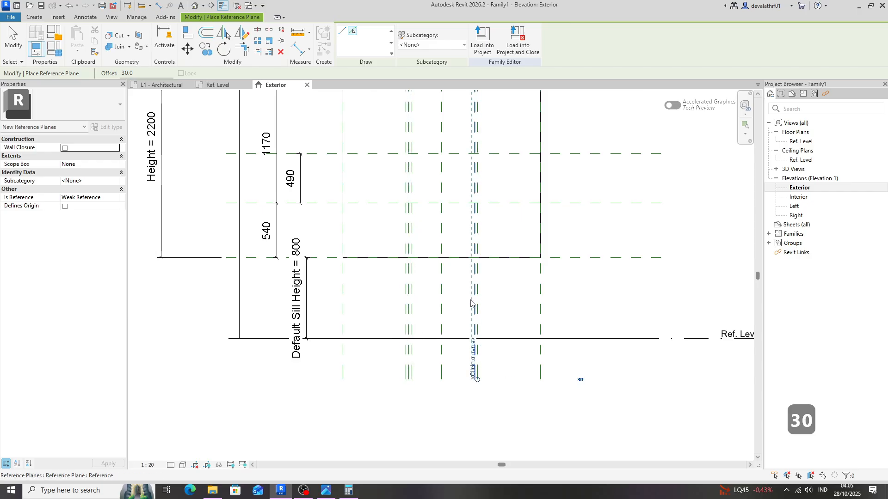
pyautogui.click(471, 303)
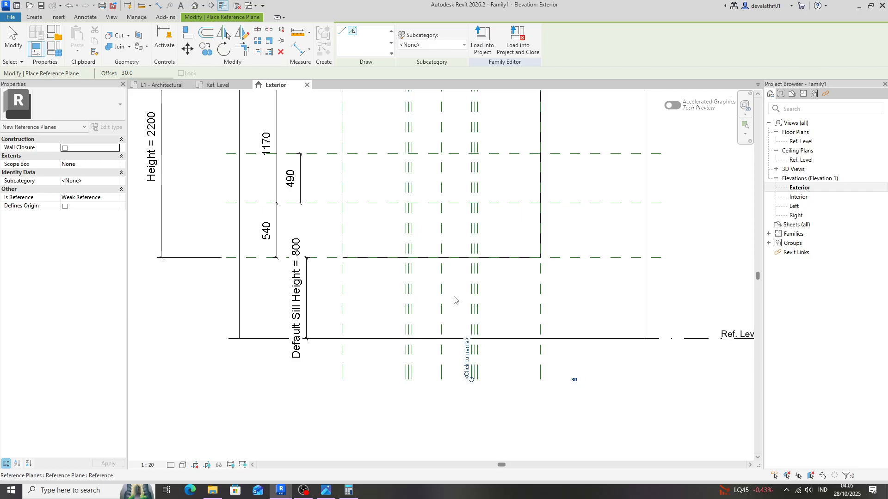
pyautogui.press('Escape')
pyautogui.press('Escape')
# Step: Place a continuous aligned dimension below the opening from the left jamb plane through the middle plane of each triple to the right jamb plane
pyautogui.press('d')
pyautogui.press('i')
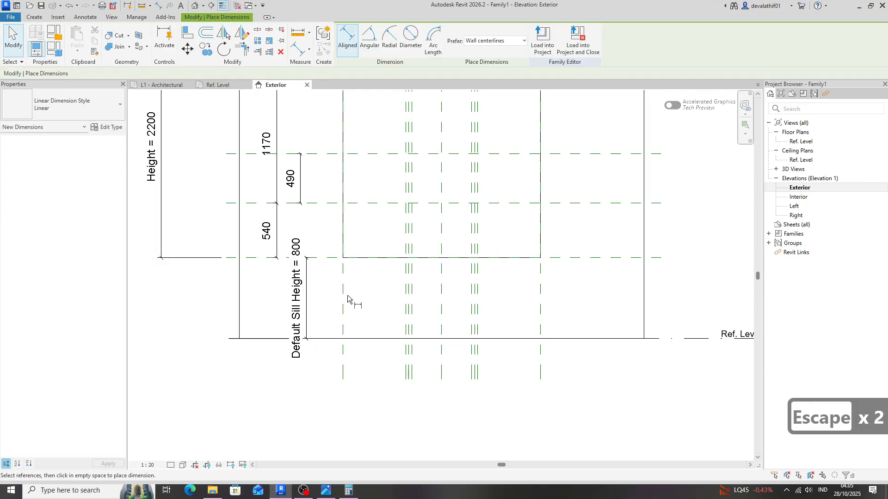
pyautogui.click(344, 306)
pyautogui.scroll(3, 381, 312)
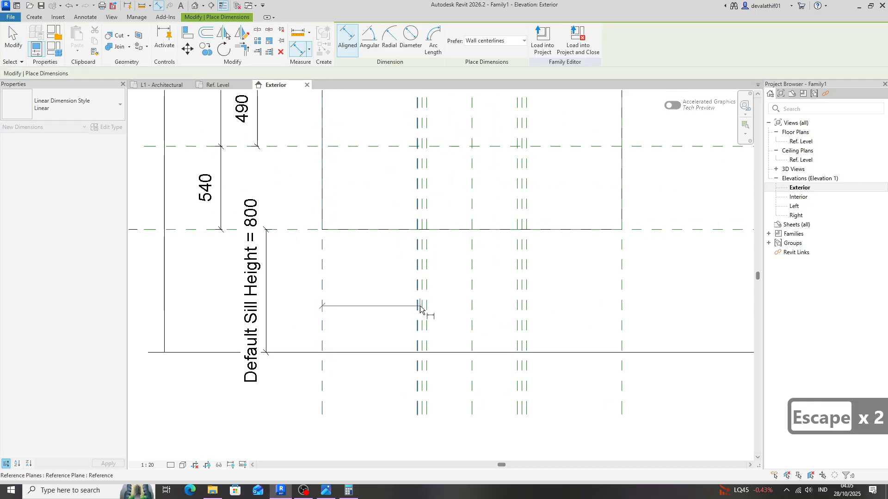
pyautogui.click(420, 306)
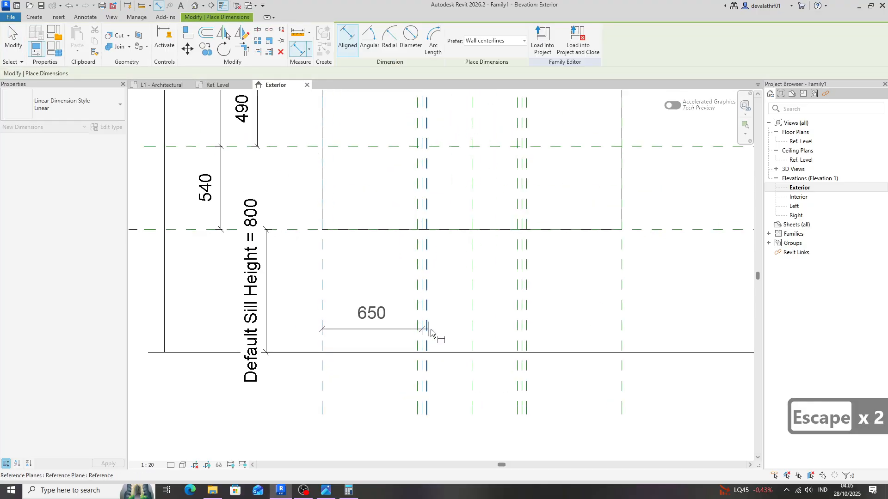
pyautogui.click(523, 306)
pyautogui.click(622, 324)
pyautogui.click(595, 403)
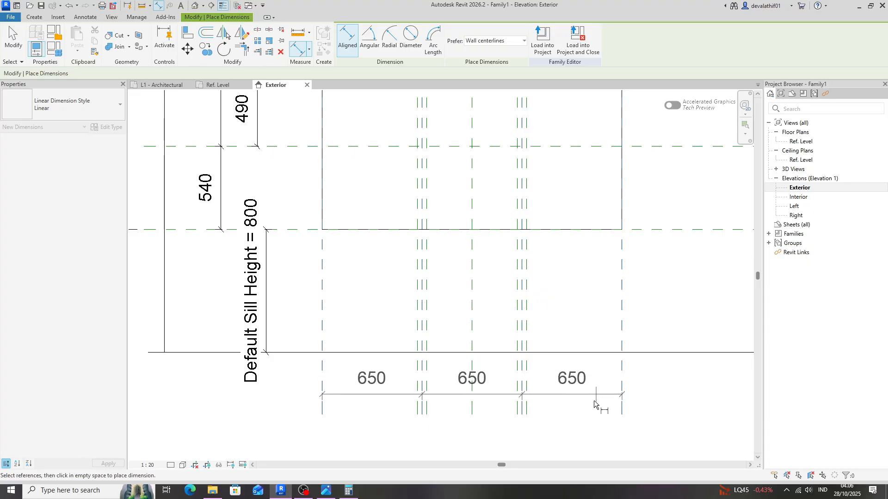
pyautogui.click(589, 415)
pyautogui.press('Escape')
pyautogui.press('Escape')
pyautogui.press('Escape')
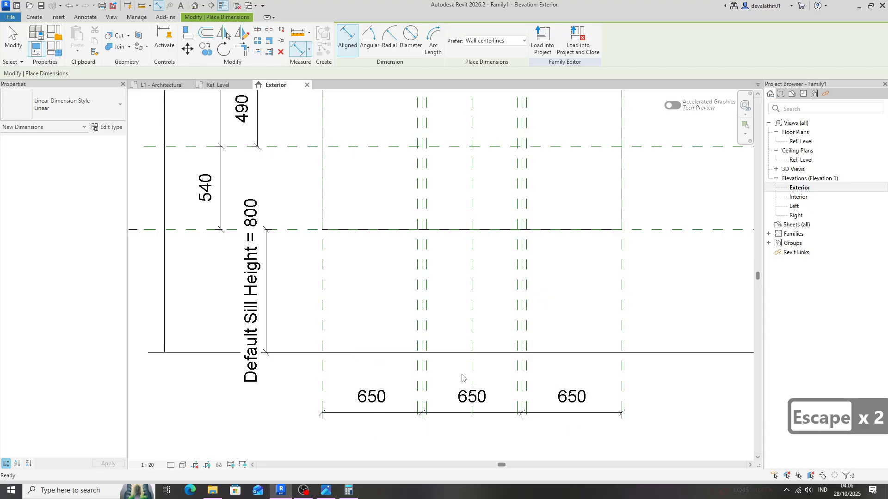
# Step: Create a sweep and sketch its path as a closed rectangle around the four edges of the window opening
pyautogui.scroll(-2, 407, 350)
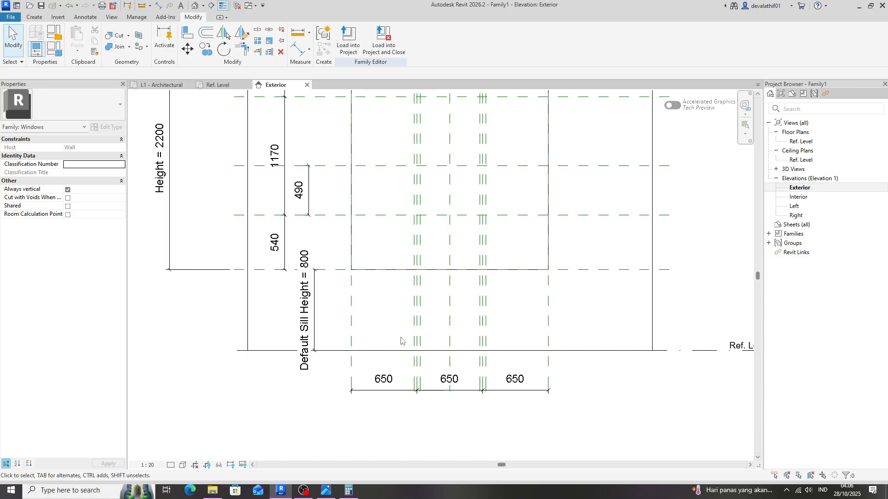
pyautogui.moveTo(367, 189); pyautogui.dragTo(380, 313, button='middle')
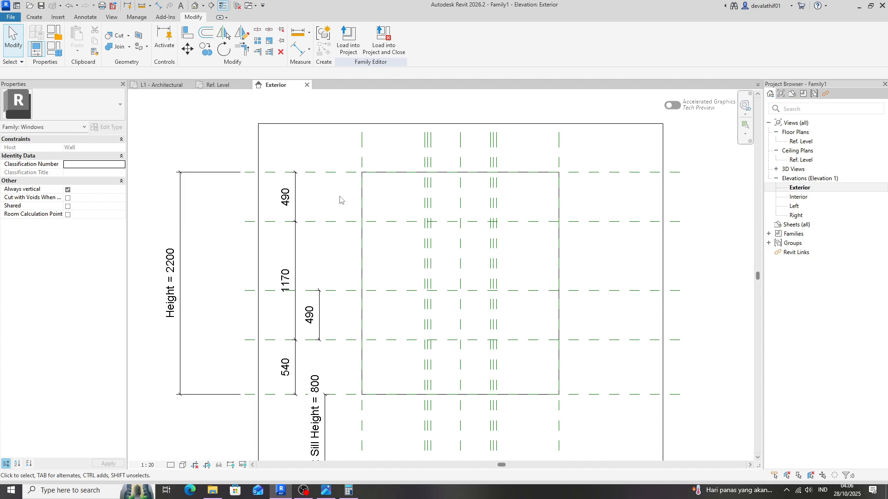
pyautogui.scroll(-1, 340, 200)
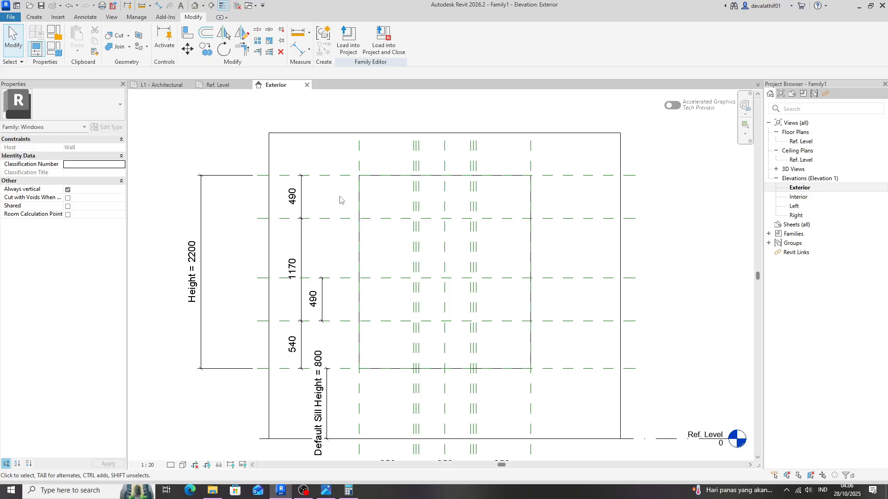
pyautogui.scroll(-1, 339, 200)
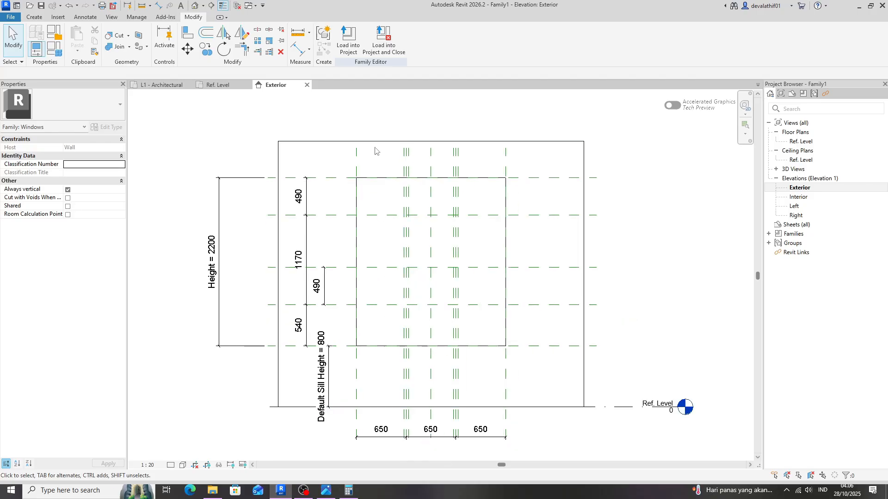
pyautogui.click(39, 19)
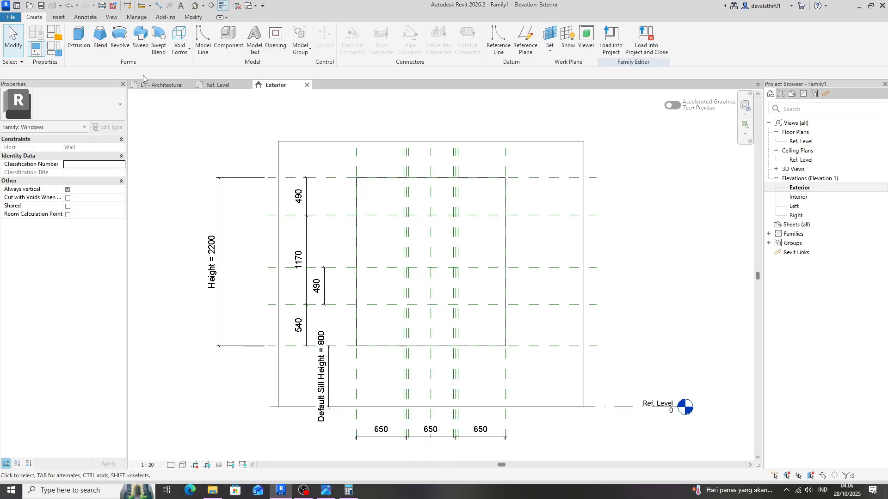
pyautogui.click(140, 37)
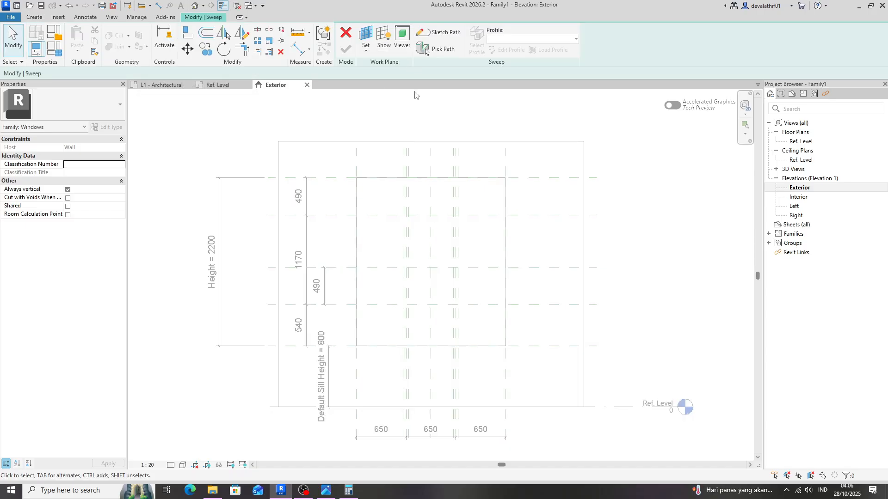
pyautogui.click(439, 32)
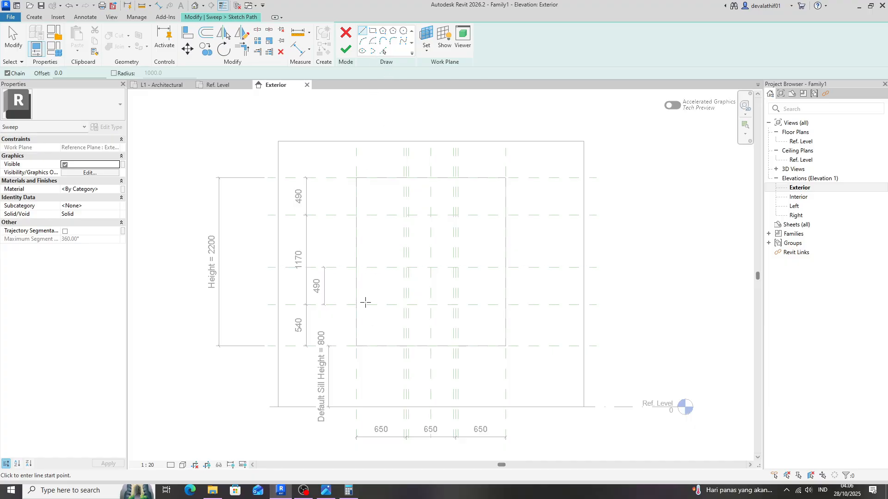
pyautogui.click(357, 346)
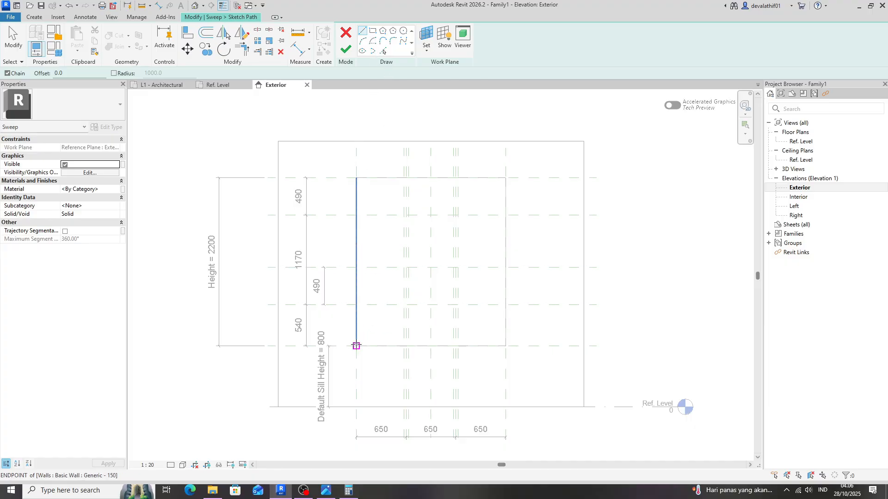
pyautogui.click(356, 178)
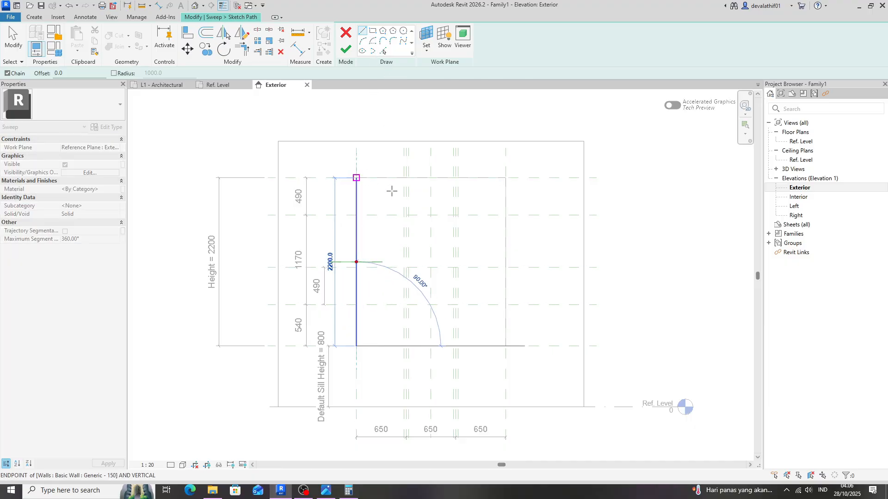
pyautogui.click(505, 177)
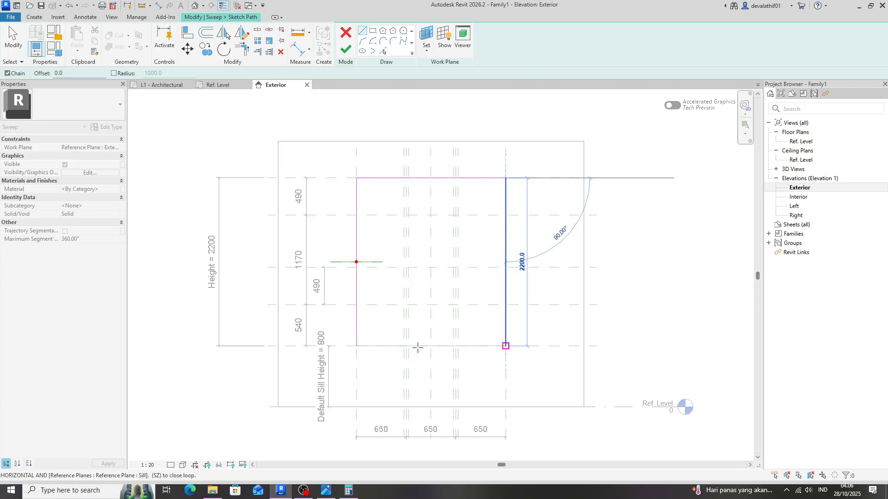
pyautogui.click(393, 347)
pyautogui.click(357, 346)
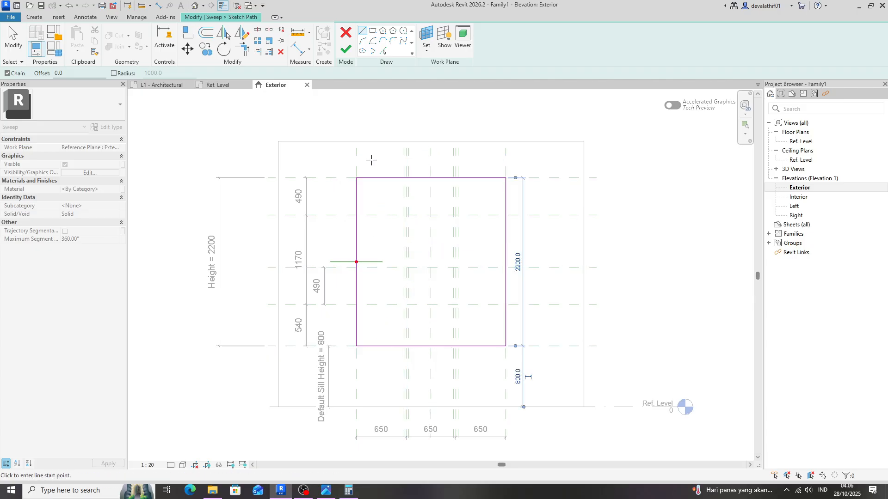
pyautogui.click(346, 49)
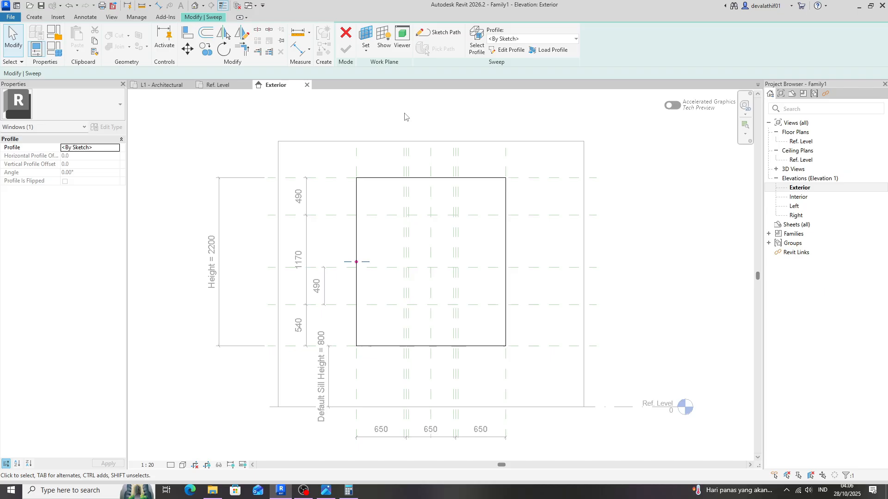
# Step: Open the frame sweep's profile for editing in the Floor Plan: Ref. Level view
pyautogui.click(506, 49)
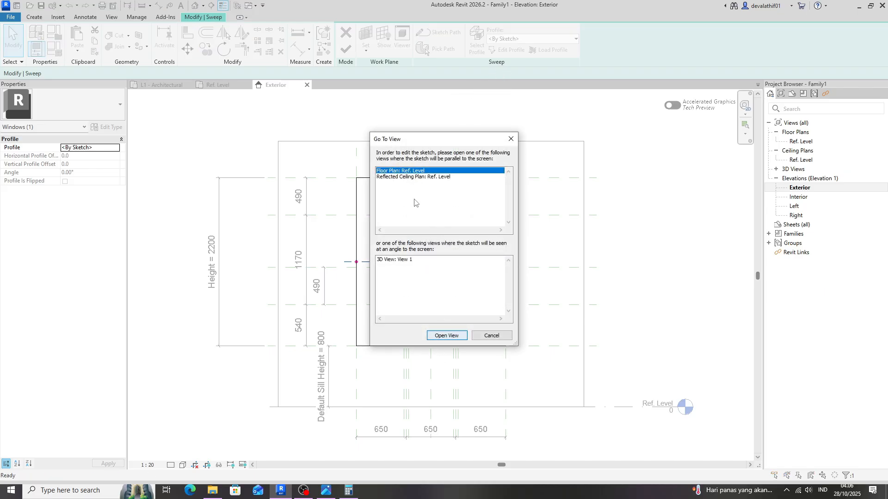
pyautogui.click(447, 336)
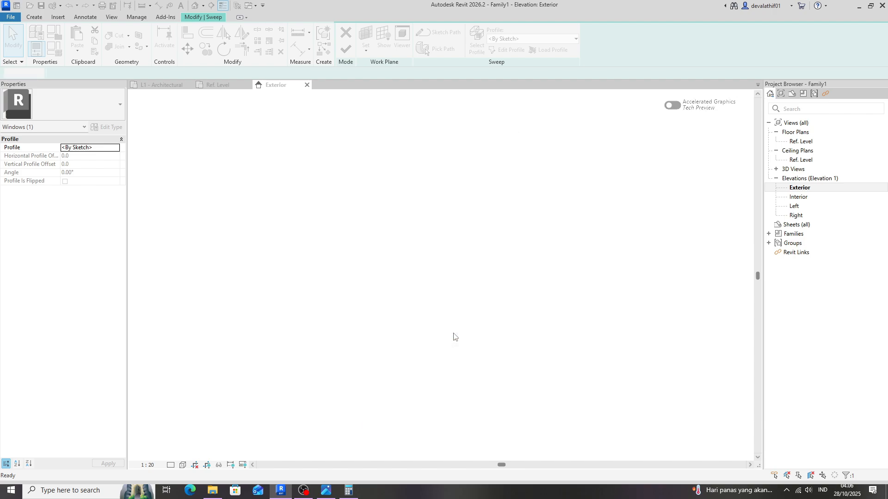
pyautogui.scroll(3, 578, 284)
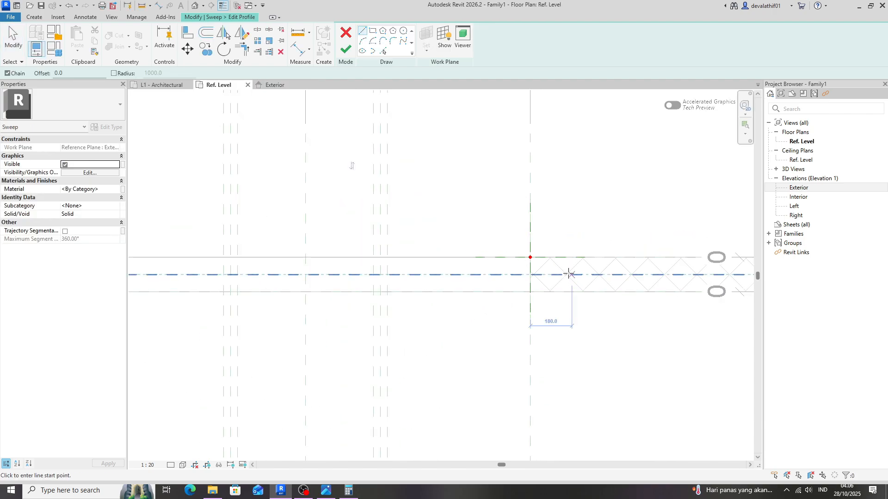
pyautogui.scroll(3, 574, 274)
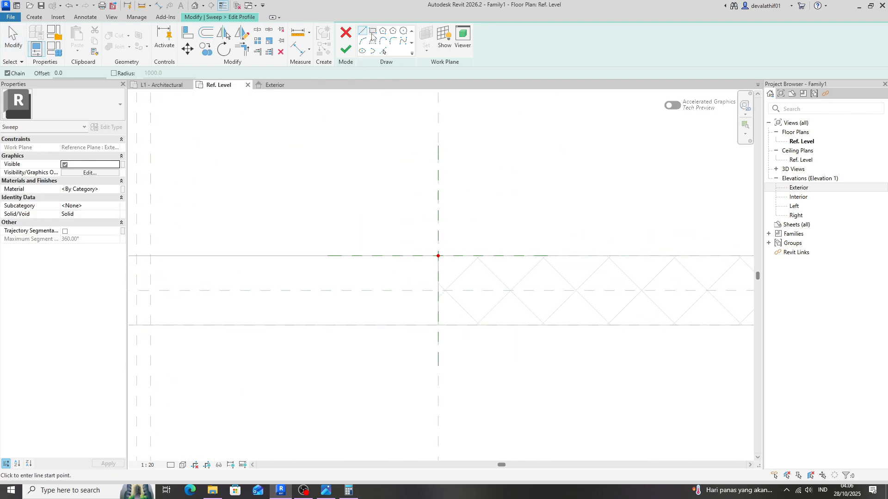
# Step: Sketch a closed rectangular profile 150 deep across the wall thickness, with one long side on the jamb plane and the rest inside the opening
pyautogui.click(372, 30)
pyautogui.click(362, 31)
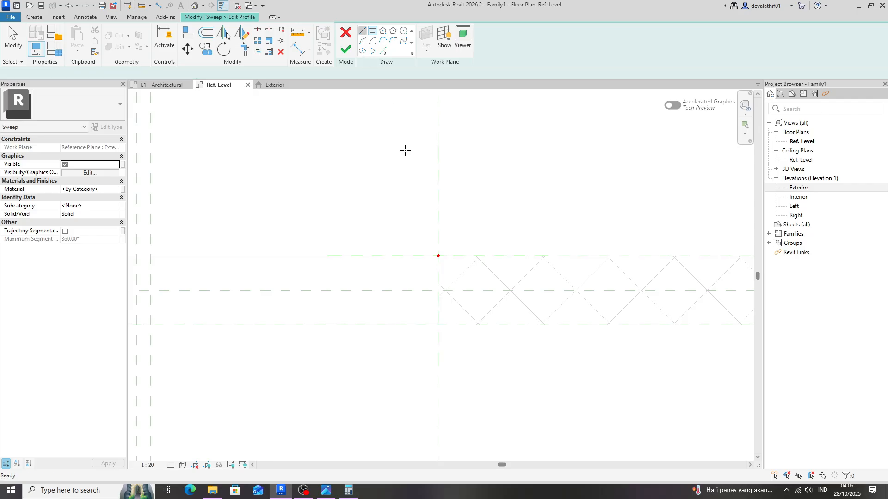
pyautogui.click(439, 255)
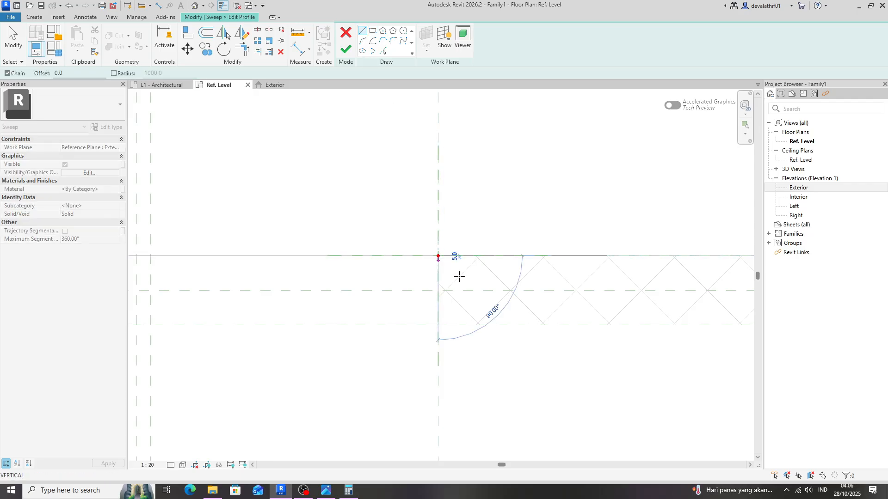
pyautogui.click(438, 325)
pyautogui.scroll(3, 427, 314)
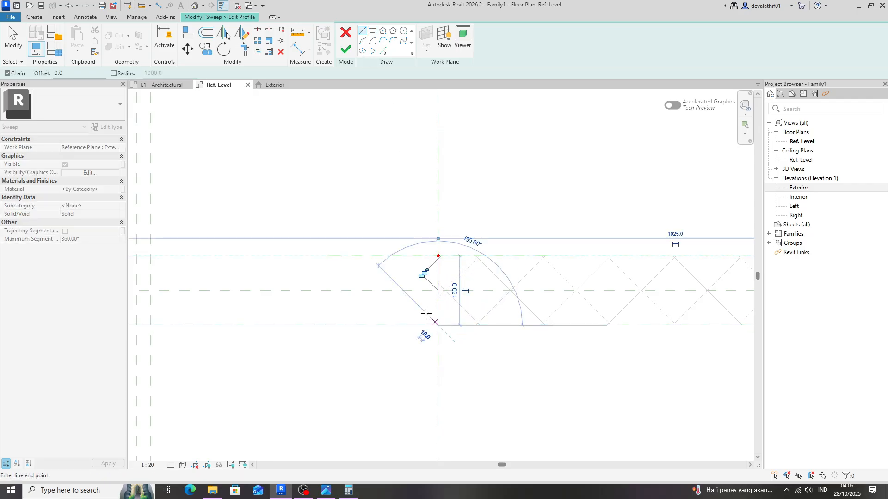
pyautogui.click(394, 337)
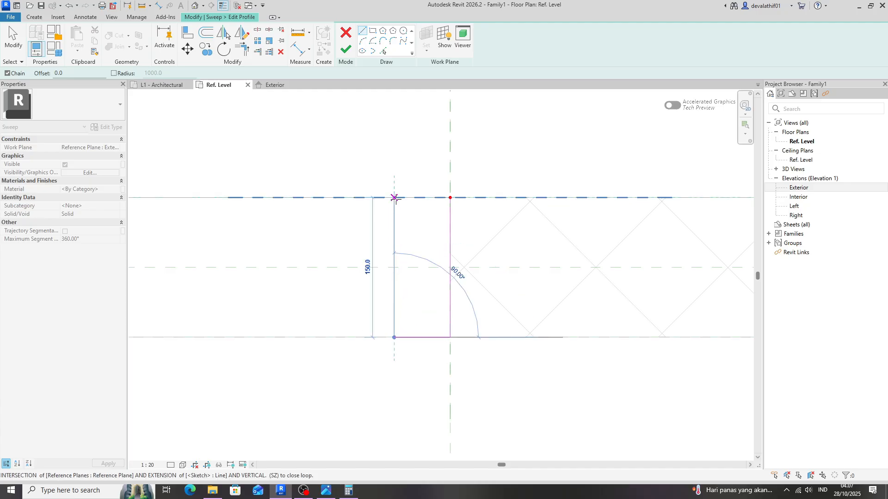
pyautogui.click(394, 198)
pyautogui.click(450, 198)
pyautogui.press('Escape')
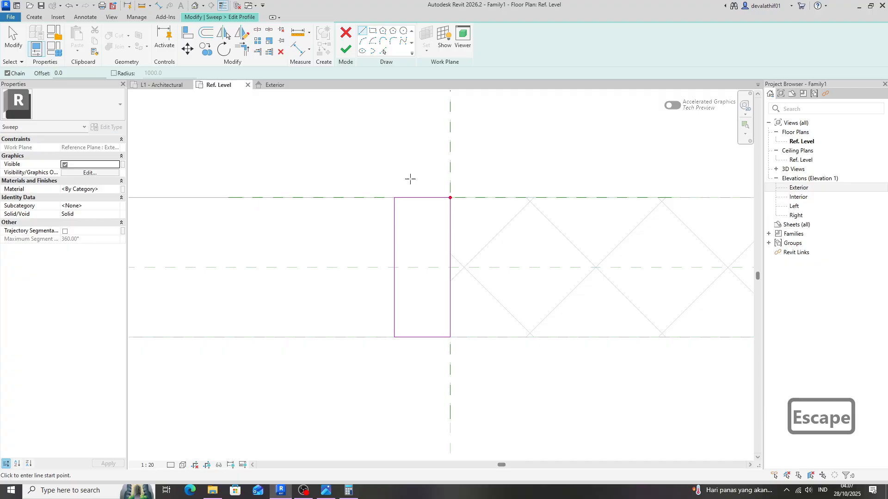
# Step: Add two offset lines to the frame profile, 10 inward from its opening-side edge and 30 inward from its edge at the profile origin
pyautogui.click(382, 51)
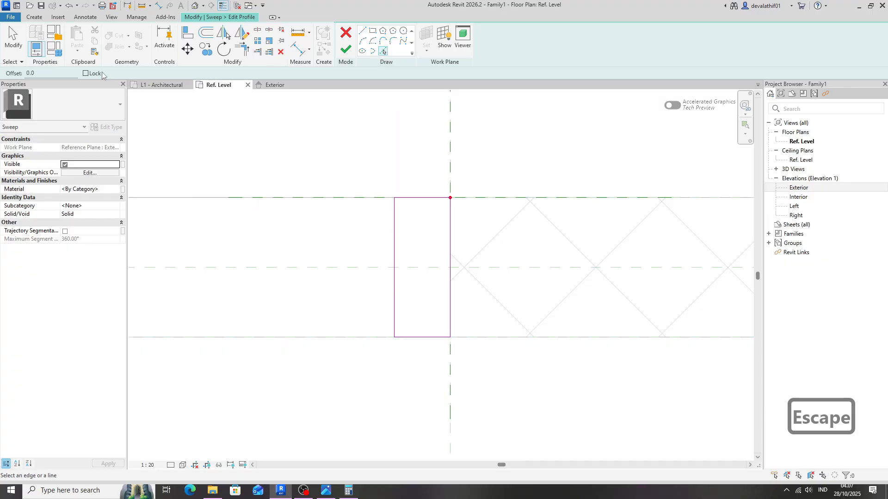
pyautogui.write('1')
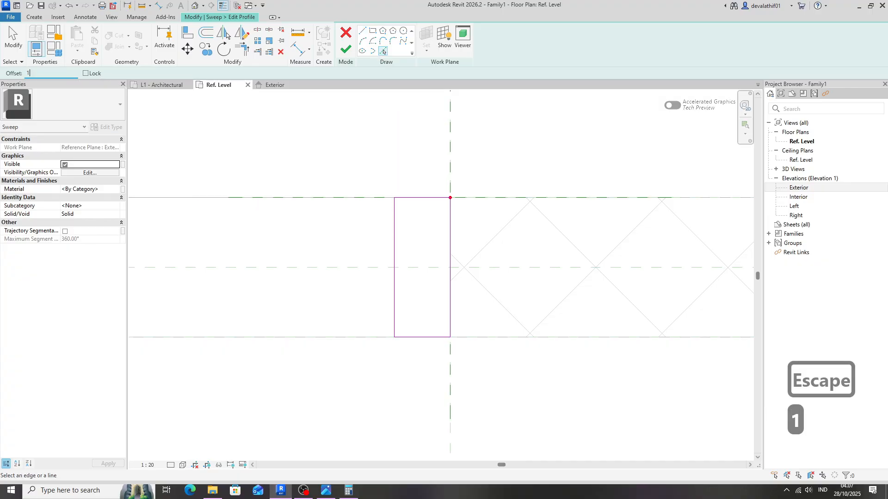
pyautogui.write('0')
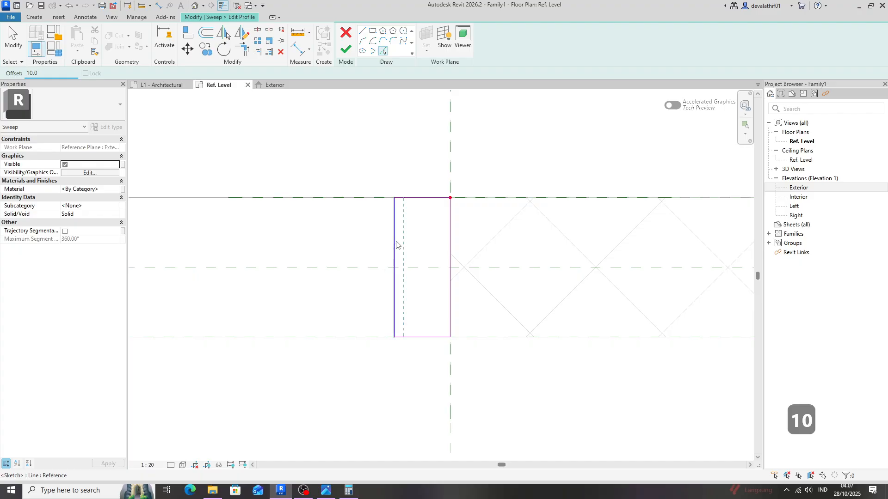
pyautogui.click(395, 243)
pyautogui.doubleClick(40, 75)
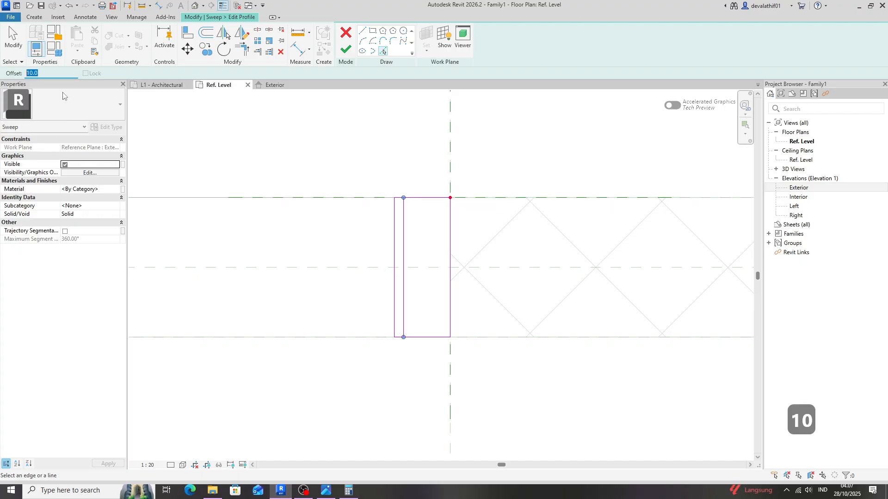
pyautogui.write('30')
pyautogui.click(423, 204)
pyautogui.press('Escape')
pyautogui.press('Escape')
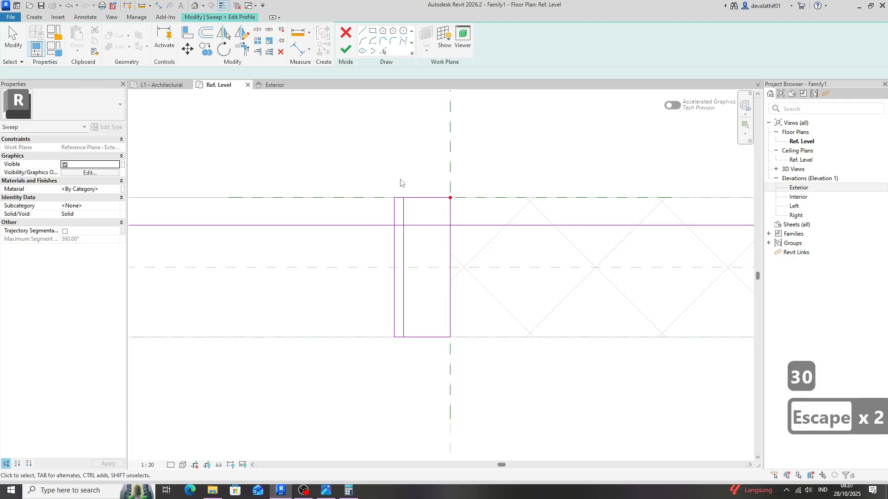
# Step: Trim the offset lines and the rectangle's edges to a corner, forming a 10 by 30 rebate in the frame profile
pyautogui.press('t')
pyautogui.press('r')
pyautogui.scroll(3, 414, 217)
pyautogui.click(391, 230)
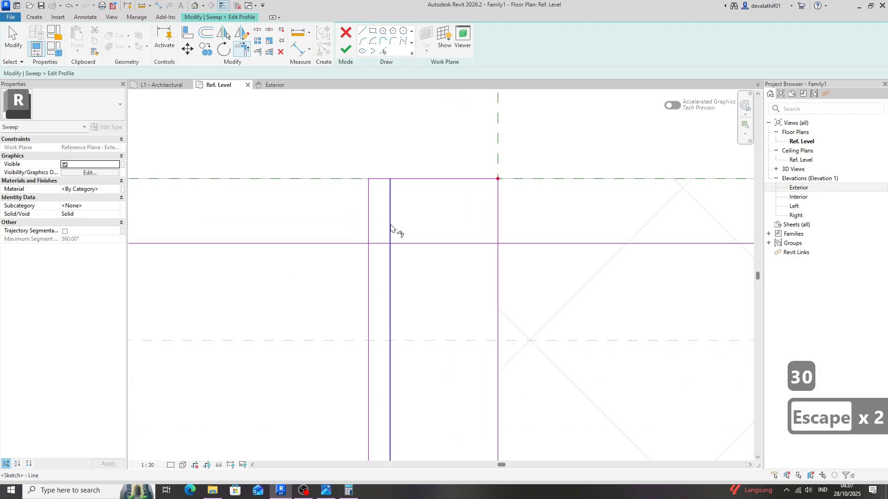
pyautogui.click(377, 243)
pyautogui.click(380, 244)
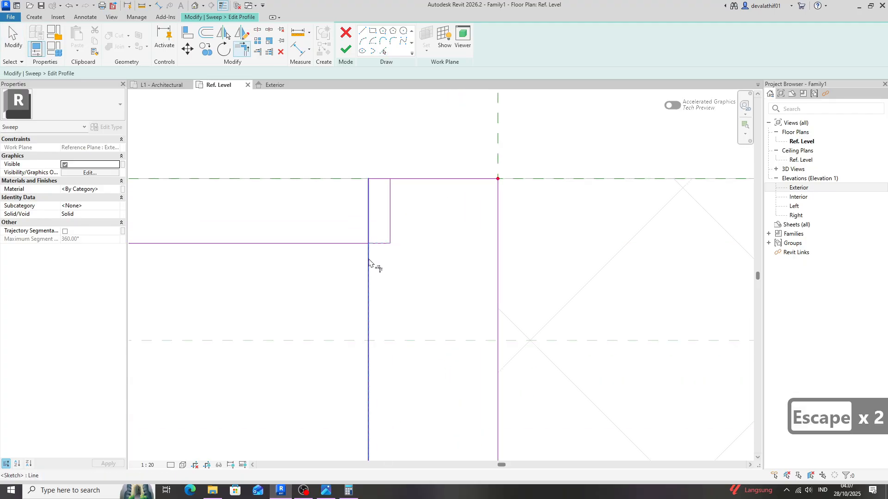
pyautogui.click(373, 263)
pyautogui.click(390, 218)
pyautogui.click(407, 189)
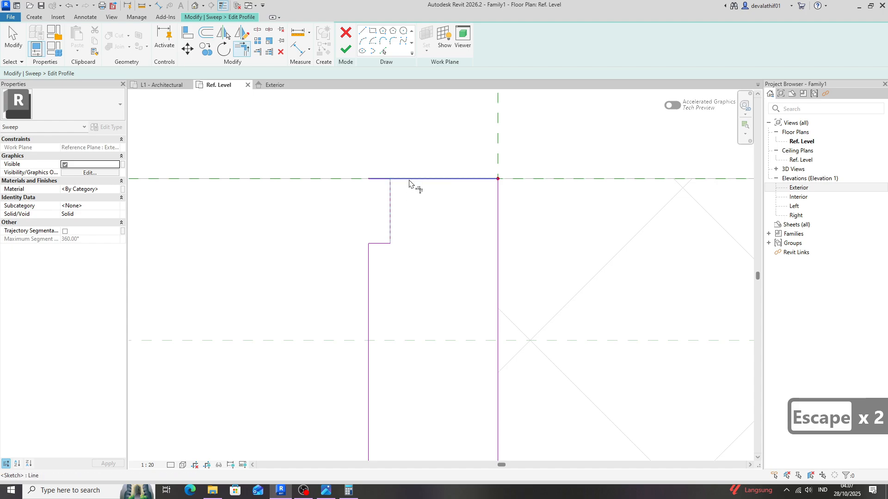
# Step: Finish the profile and the frame sweep, and return to the Exterior elevation with the frame deselected
pyautogui.click(346, 49)
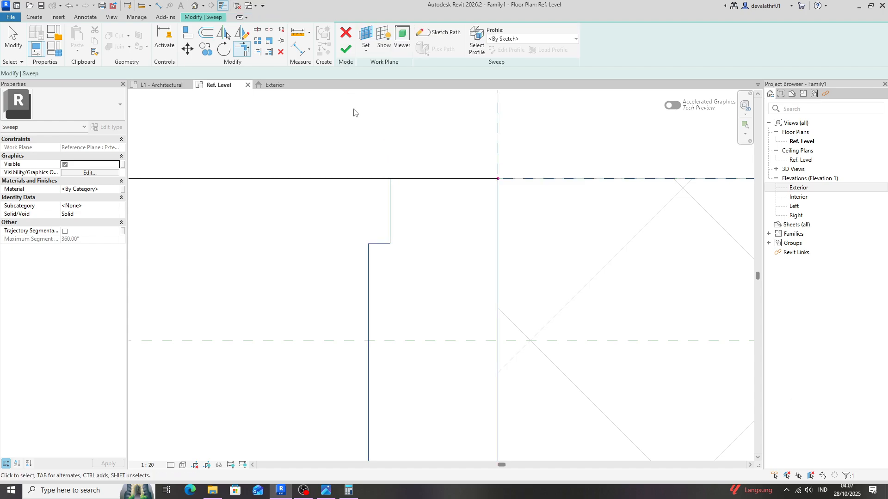
pyautogui.click(349, 49)
pyautogui.click(275, 85)
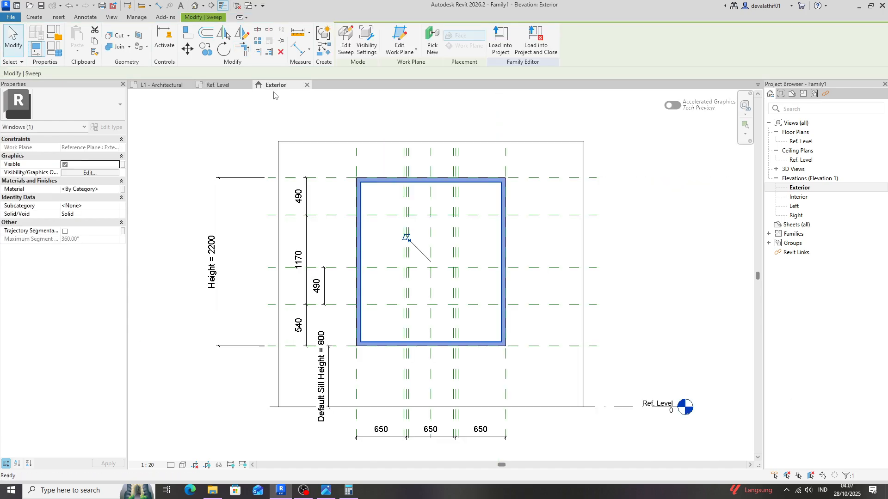
pyautogui.click(390, 203)
# Step: Create a new sweep with a vertical path along the middle plane of the left triple, from the frame's top inner edge to its bottom inner edge
pyautogui.scroll(3, 361, 194)
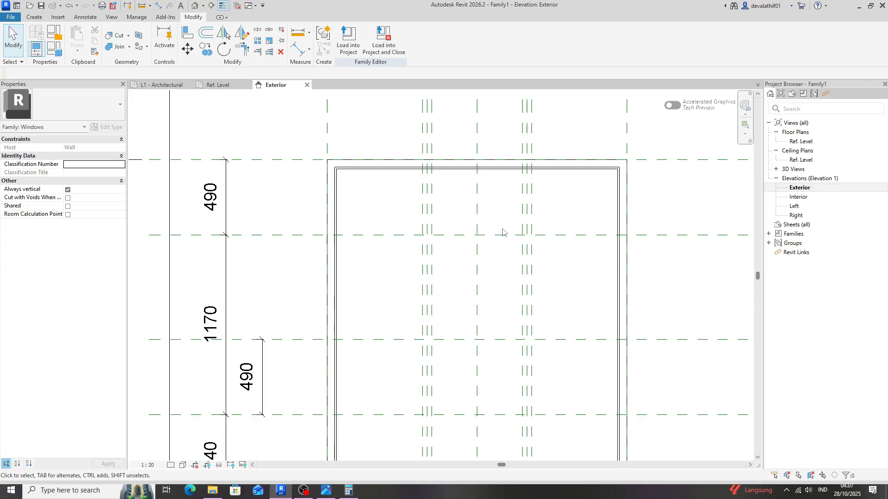
pyautogui.moveTo(428, 229); pyautogui.dragTo(389, 169, button='middle')
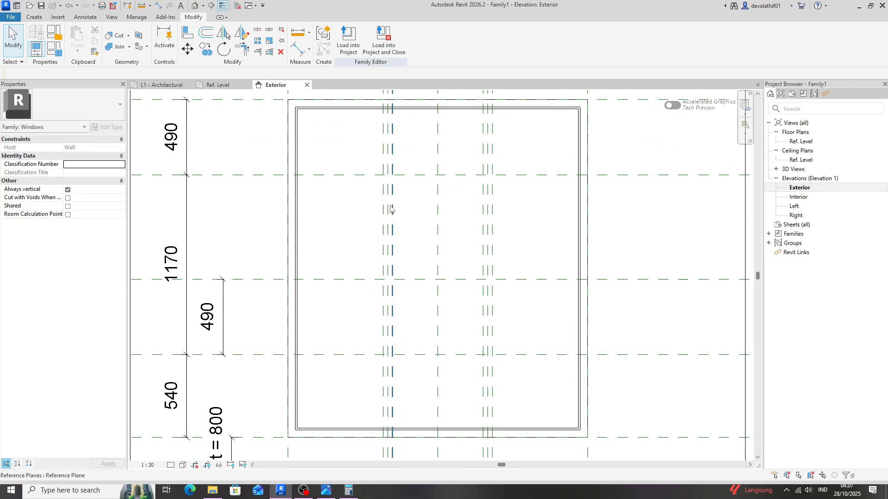
pyautogui.click(40, 18)
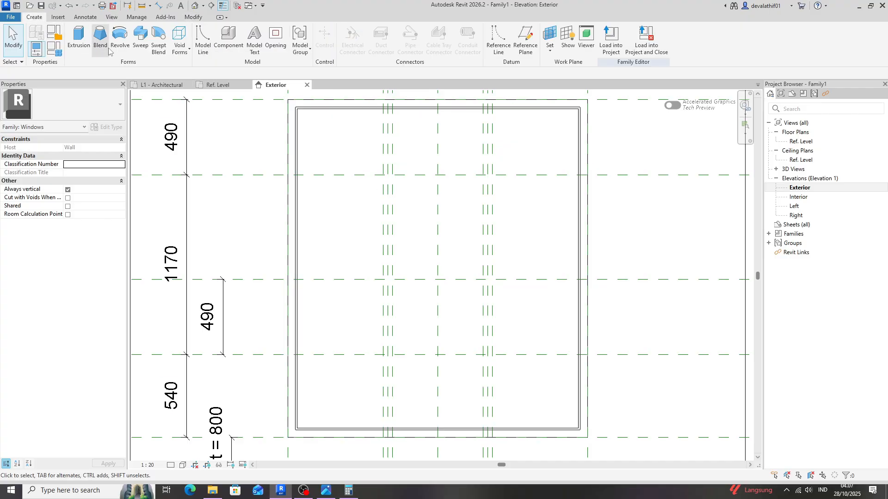
pyautogui.click(141, 42)
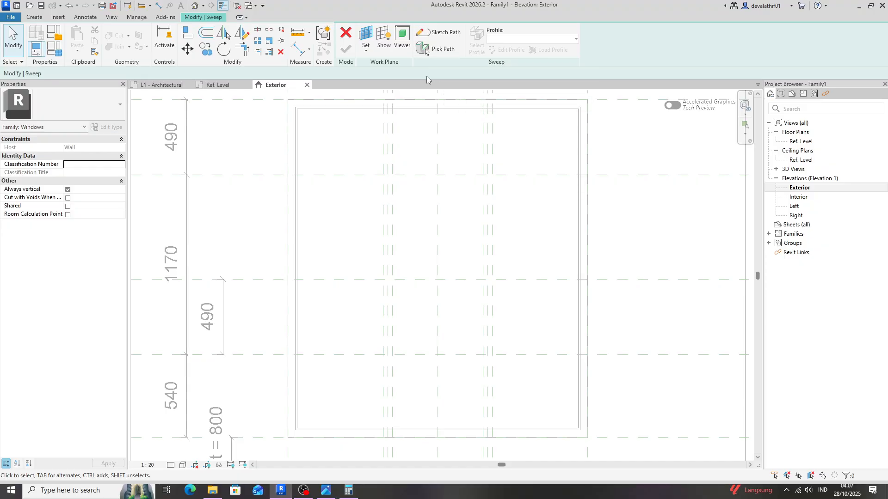
pyautogui.click(443, 31)
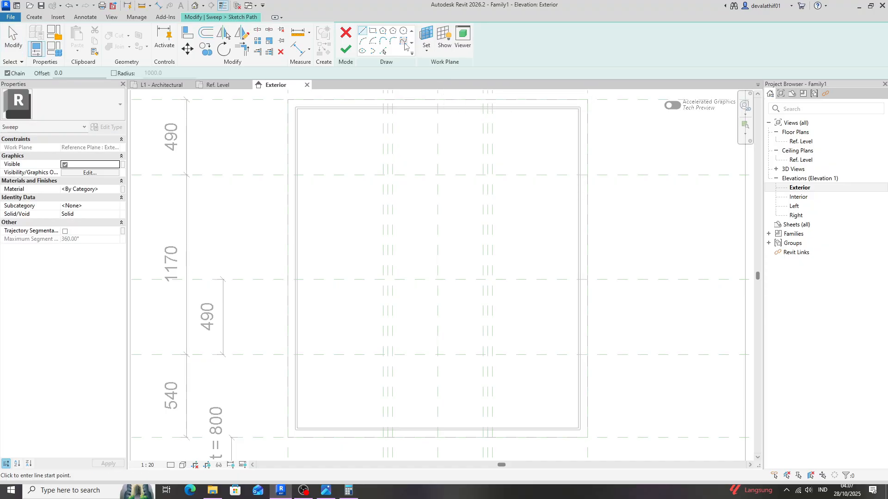
pyautogui.scroll(5, 383, 108)
pyautogui.click(384, 107)
pyautogui.scroll(-3, 402, 123)
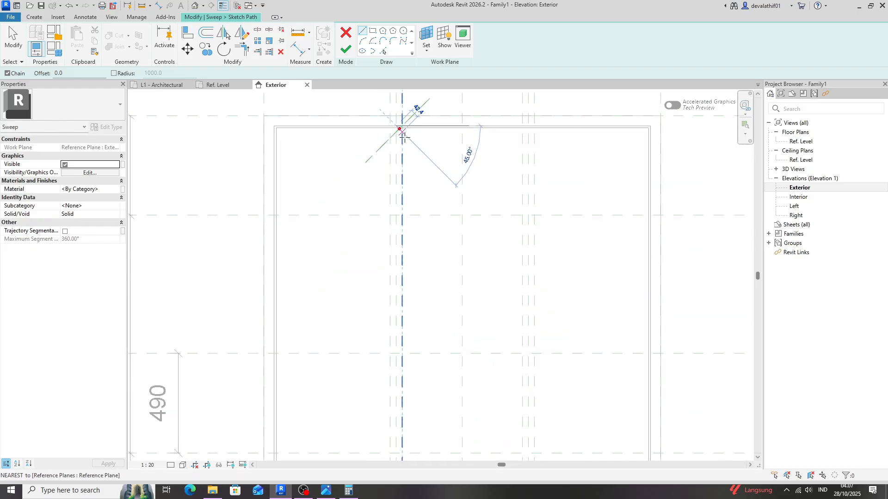
pyautogui.scroll(4, 398, 412)
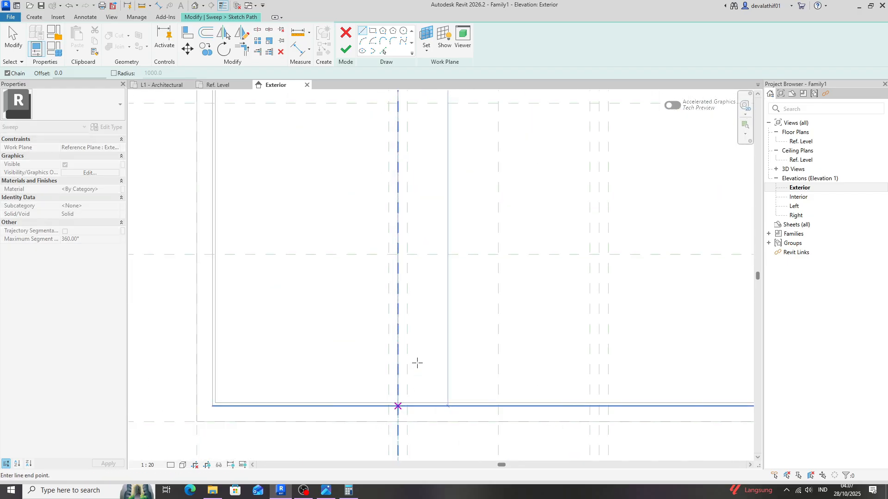
pyautogui.click(397, 405)
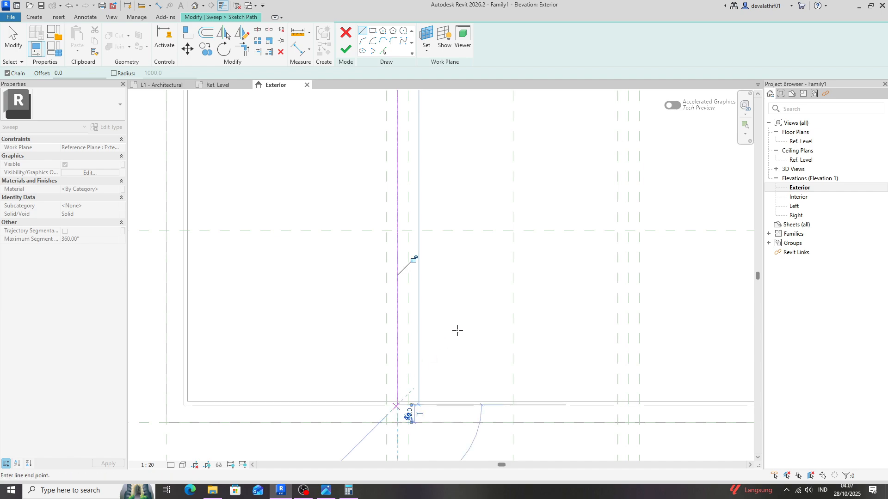
pyautogui.click(345, 51)
# Step: Edit the mullion sweep's profile in Floor Plan: Ref. Level and sketch a 60-wide rectangle between the triple's outer planes, spanning the full wall thickness
pyautogui.click(494, 51)
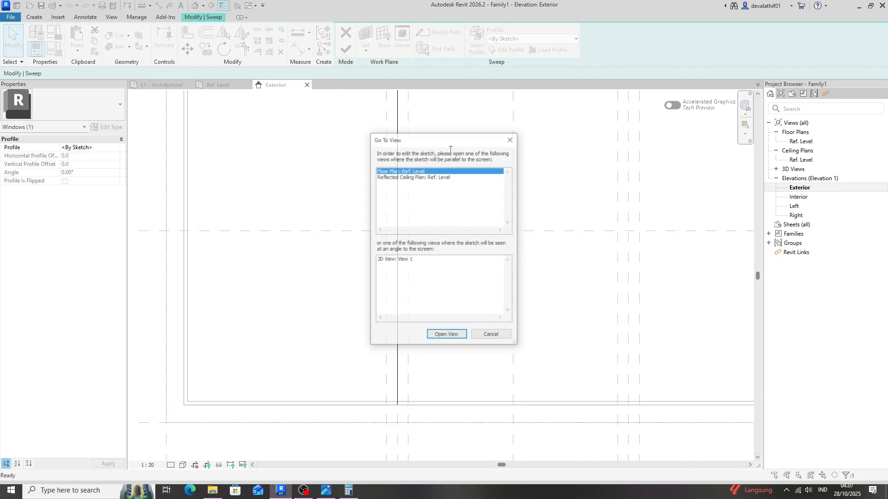
pyautogui.click(445, 336)
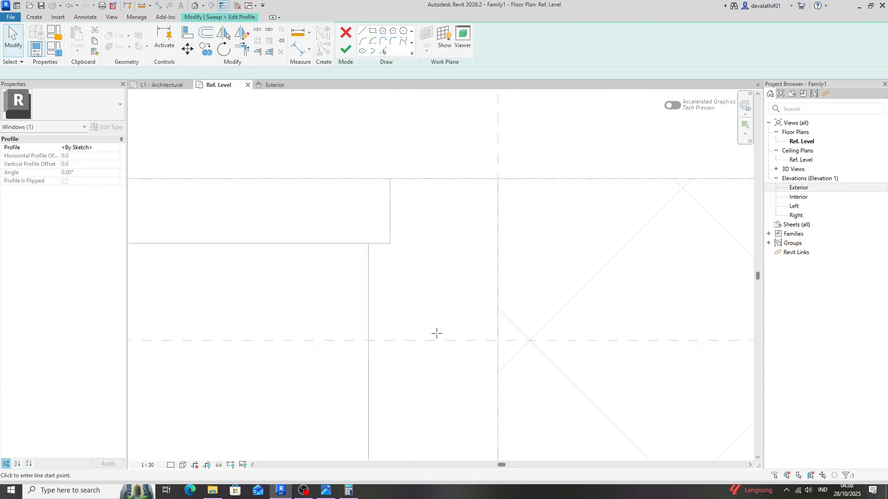
pyautogui.scroll(-3, 490, 296)
pyautogui.scroll(-2, 489, 294)
pyautogui.moveTo(223, 295); pyautogui.dragTo(290, 295, button='middle')
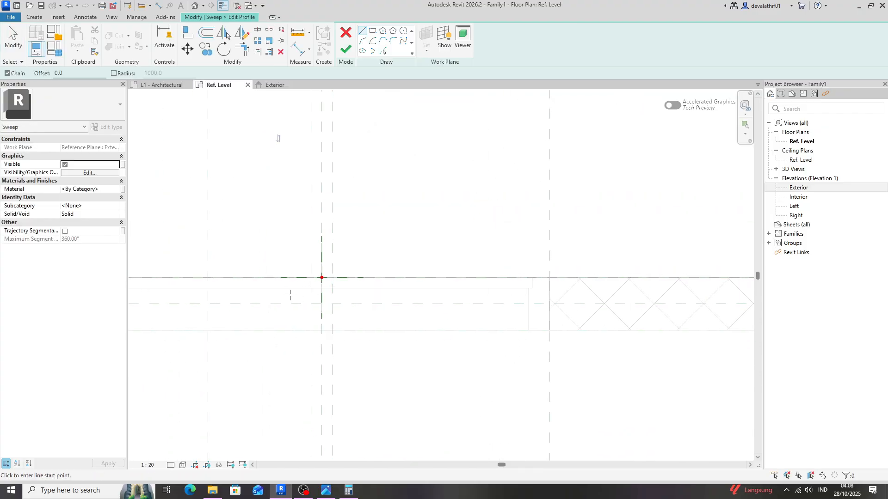
pyautogui.scroll(2, 294, 296)
pyautogui.scroll(2, 339, 295)
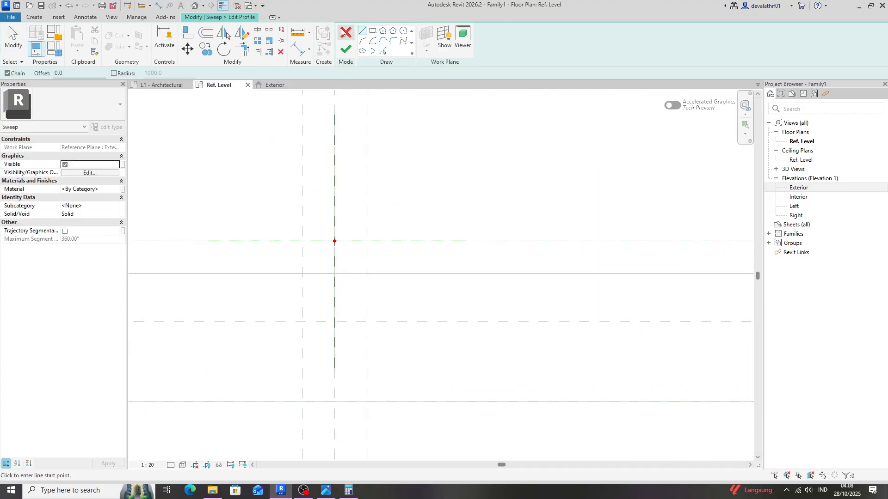
pyautogui.click(372, 30)
pyautogui.click(302, 241)
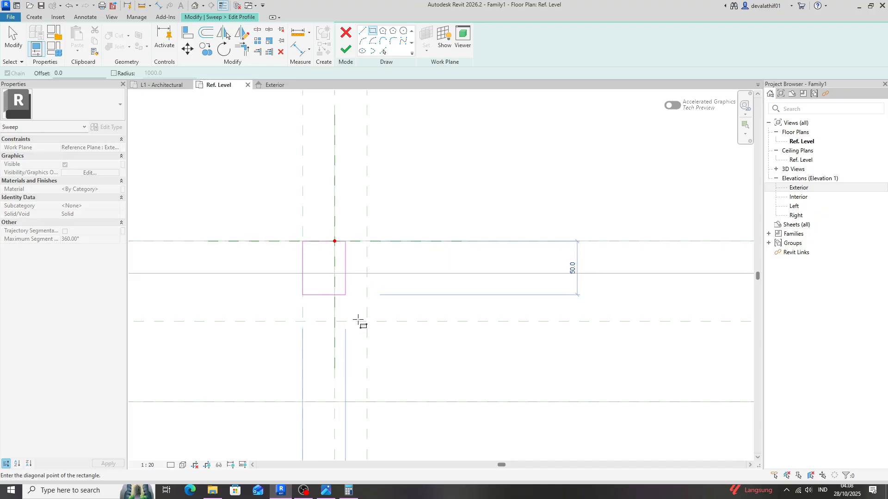
pyautogui.click(367, 401)
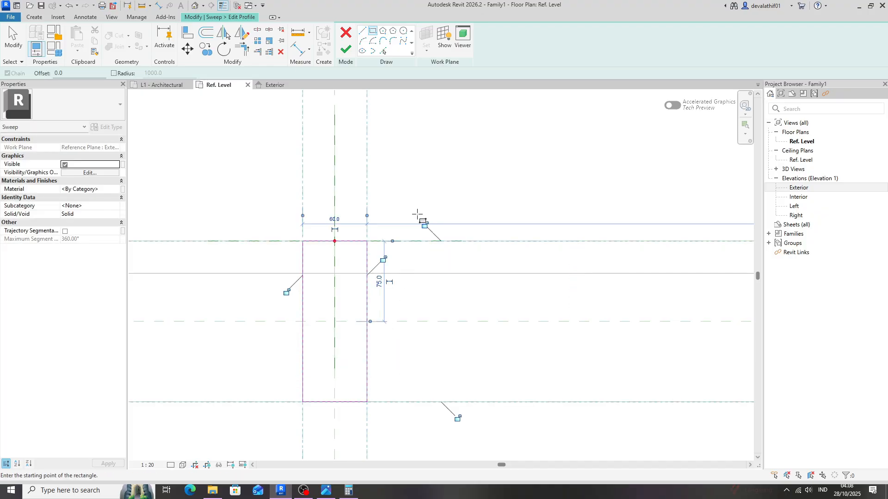
pyautogui.press('Escape')
pyautogui.press('Escape')
# Step: Offset both long side edges of the mullion profile rectangle inward by 10
pyautogui.scroll(1, 372, 205)
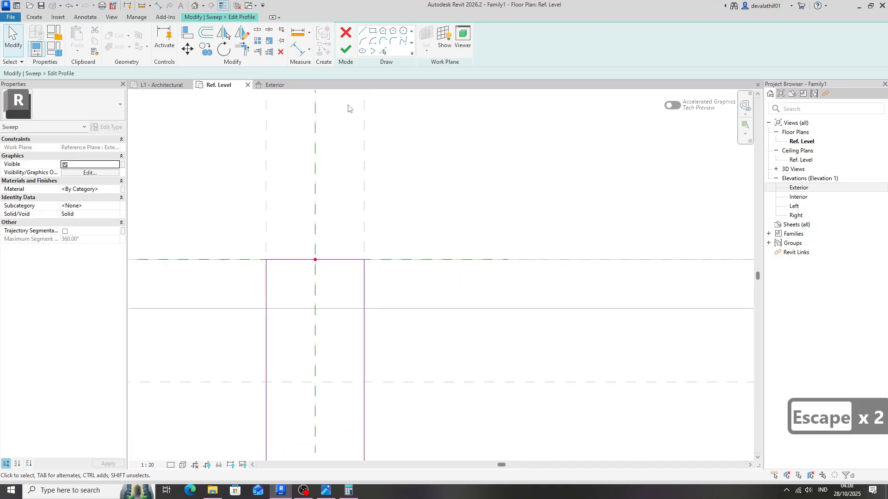
pyautogui.click(384, 51)
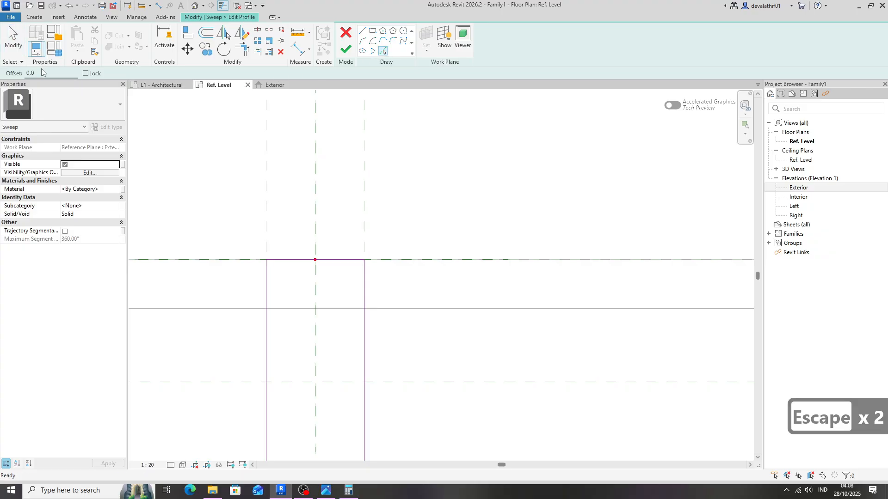
pyautogui.write('1')
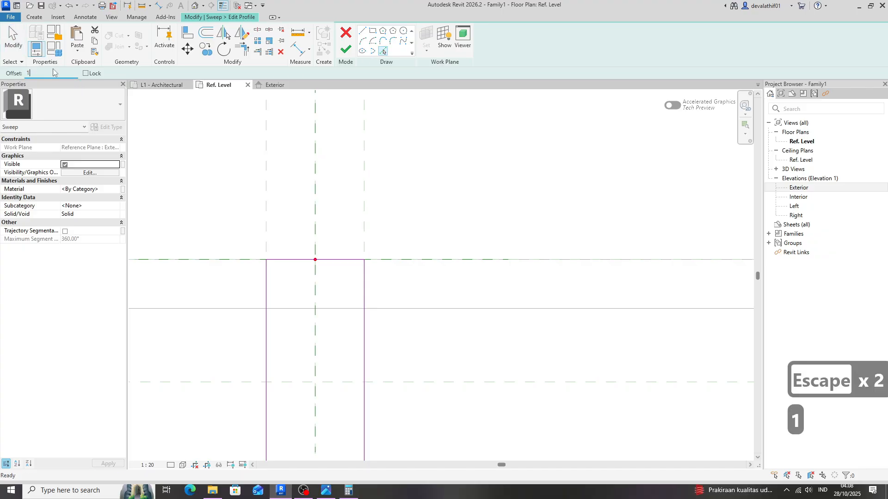
pyautogui.click(364, 289)
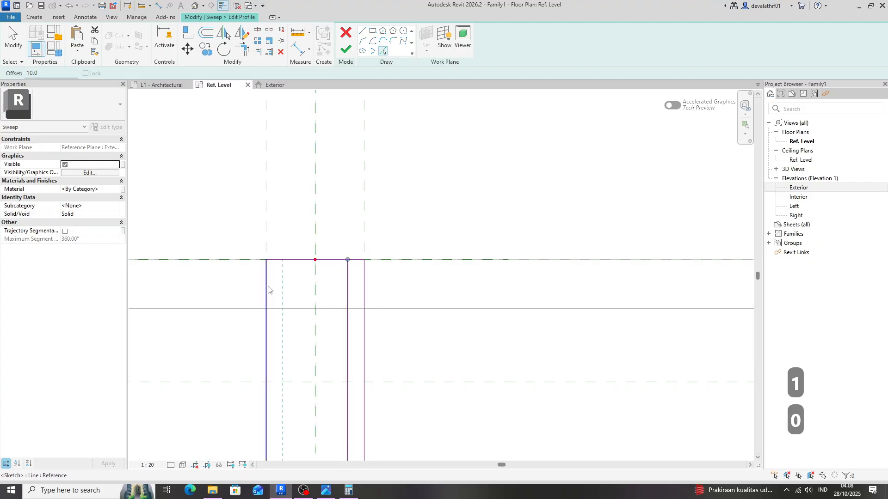
pyautogui.click(267, 290)
# Step: Draw short lines with zero offset across both 10-wide side strips at the frame's rebate line, and delete the misplaced line below
pyautogui.click(362, 31)
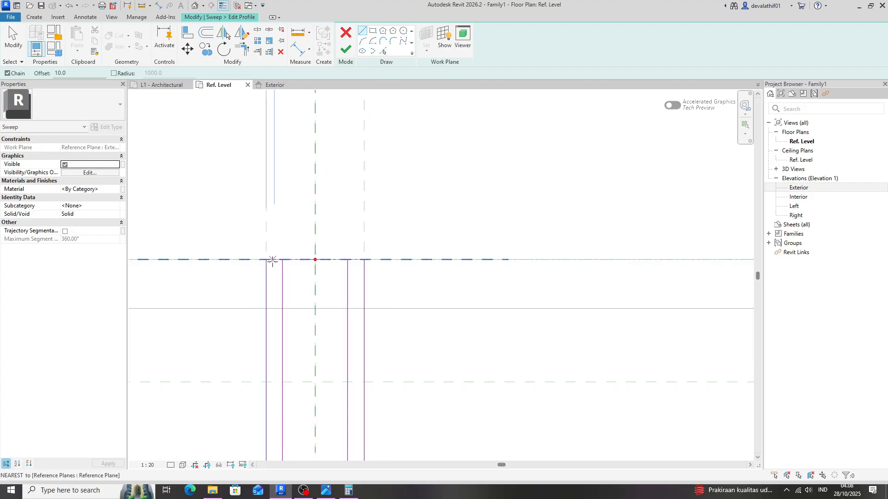
pyautogui.click(267, 308)
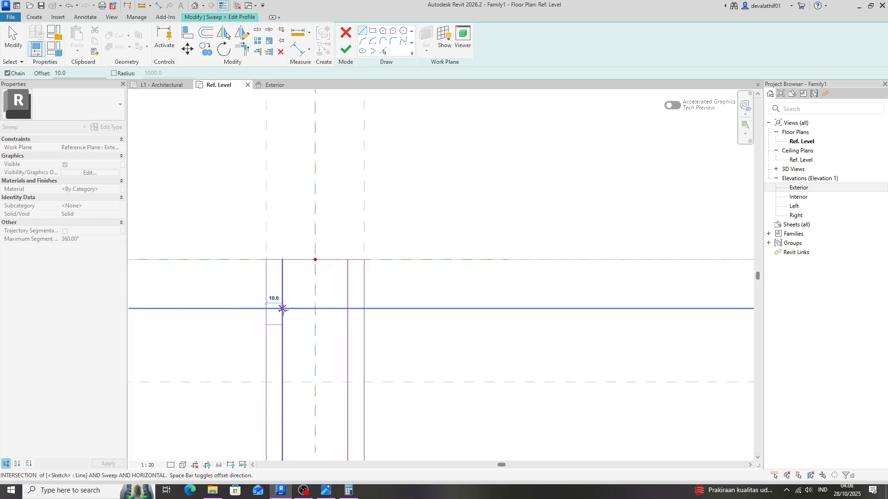
pyautogui.press('Escape')
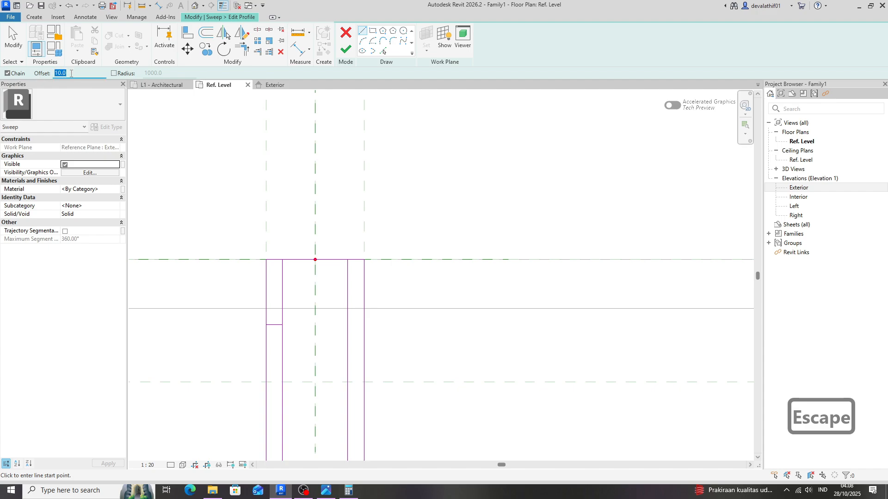
pyautogui.write('0')
pyautogui.scroll(2, 269, 306)
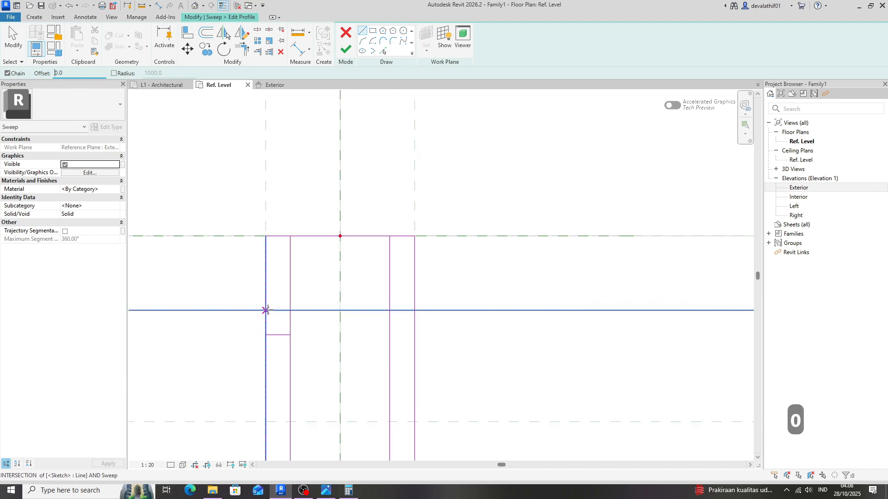
pyautogui.click(266, 310)
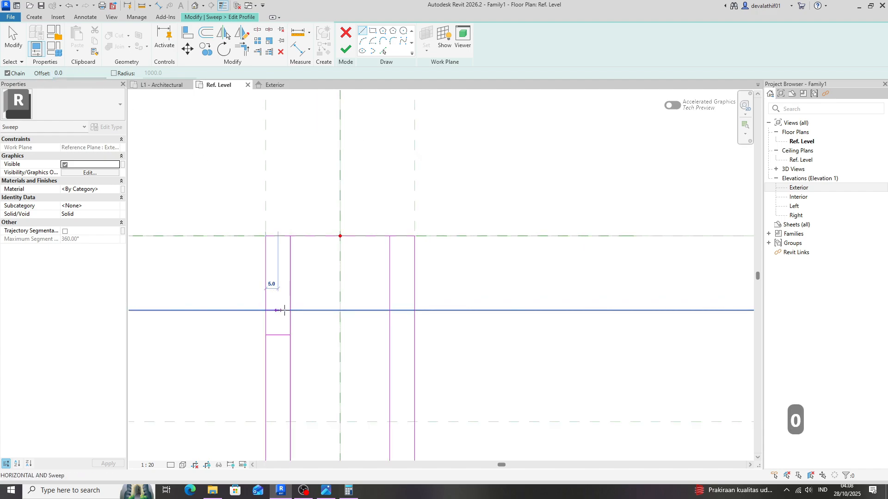
pyautogui.click(392, 311)
pyautogui.press('Escape')
pyautogui.press('Escape')
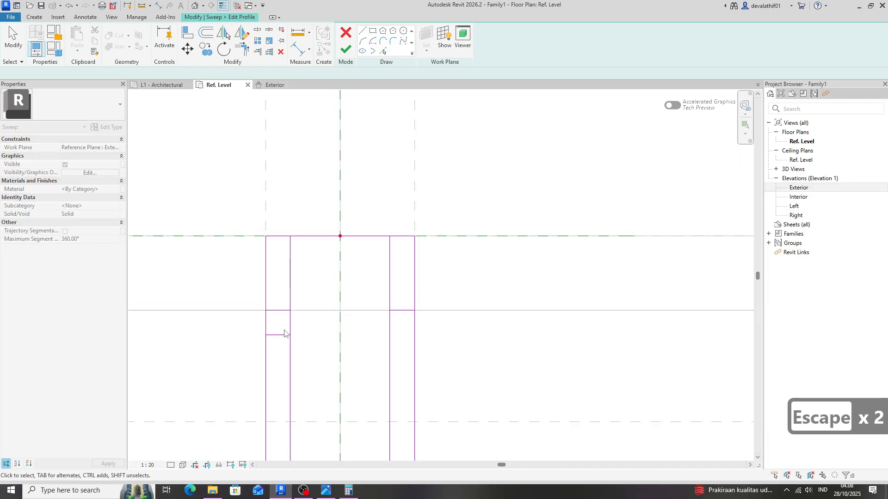
pyautogui.click(286, 335)
pyautogui.press('Delete')
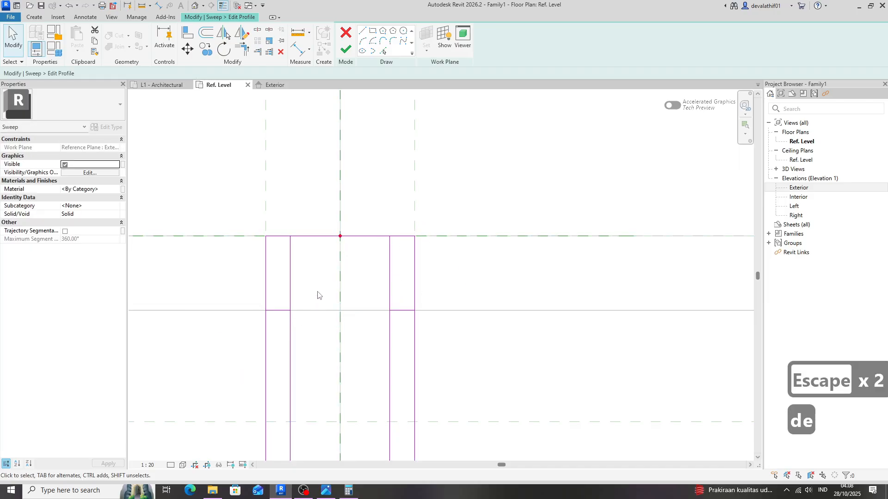
# Step: Trim the offset lines, short lines and rectangle edges to corners, forming a stepped mullion profile with a rebate on both sides
pyautogui.press('t')
pyautogui.press('r')
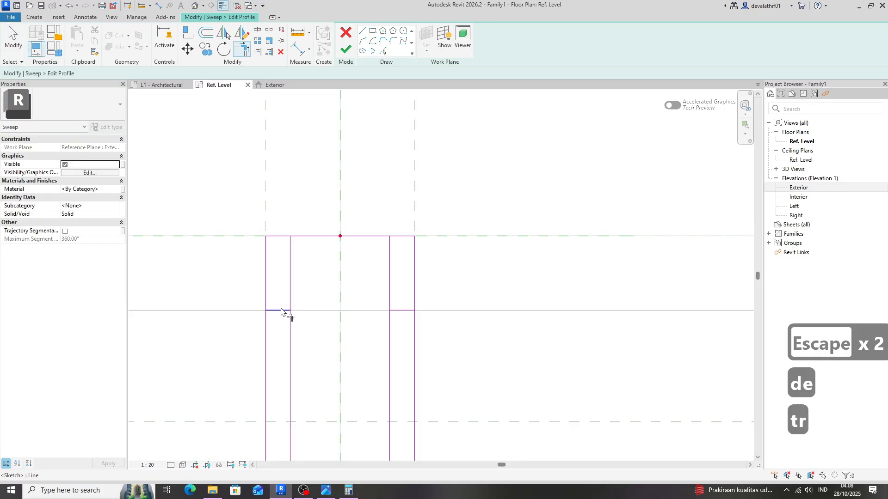
pyautogui.click(264, 341)
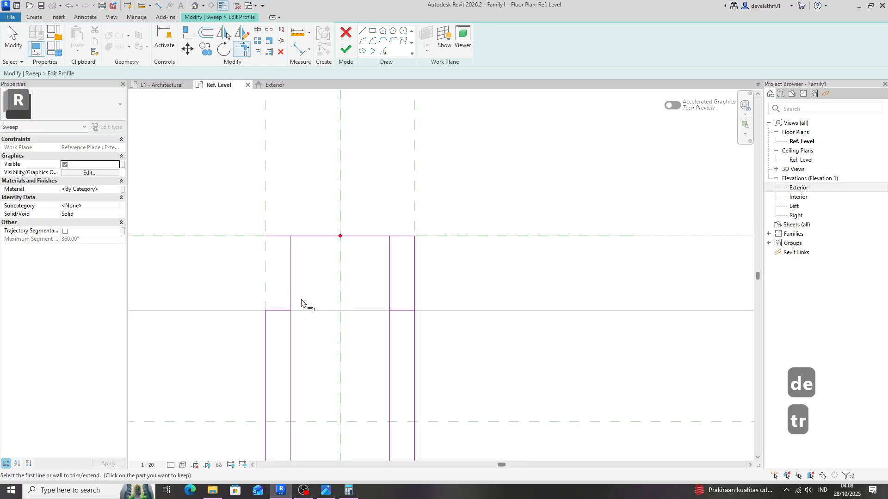
pyautogui.click(288, 276)
pyautogui.click(309, 239)
pyautogui.click(390, 255)
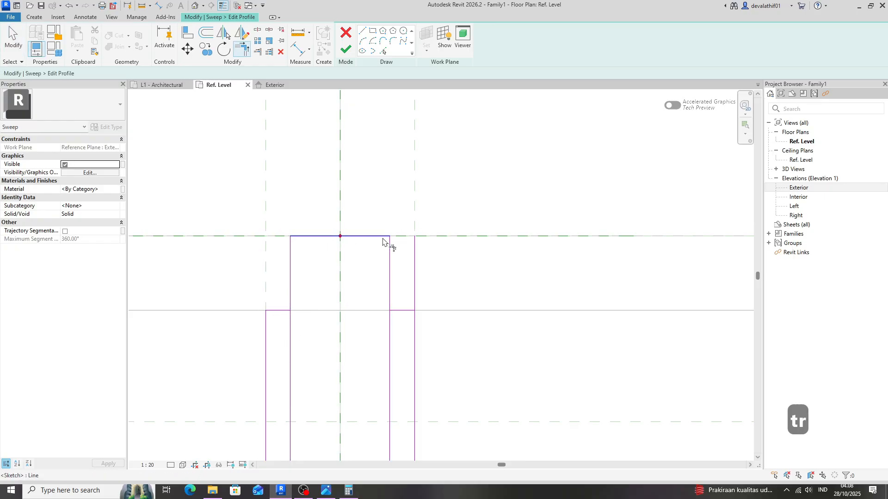
pyautogui.click(387, 238)
pyautogui.click(408, 312)
pyautogui.click(412, 319)
pyautogui.click(400, 310)
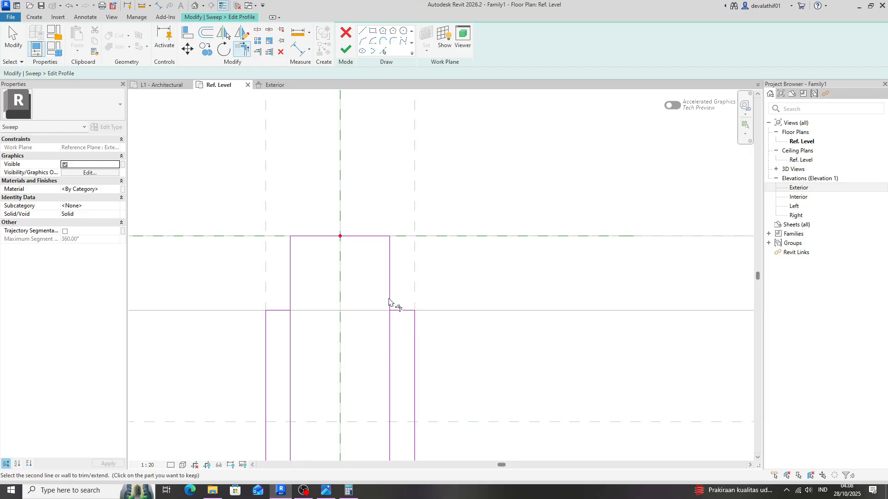
pyautogui.click(391, 300)
pyautogui.click(282, 310)
pyautogui.click(291, 302)
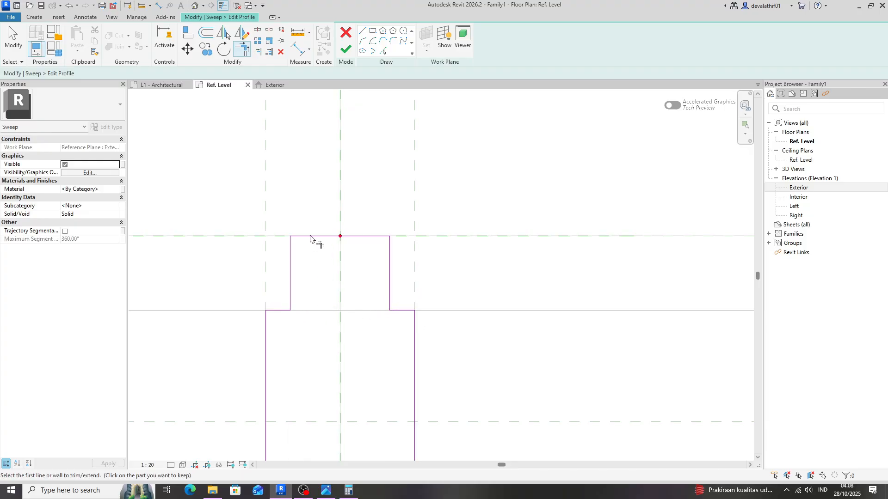
# Step: Finish the profile and the mullion sweep, and return to the Exterior elevation with the mullion deselected
pyautogui.scroll(-5, 336, 234)
pyautogui.click(346, 49)
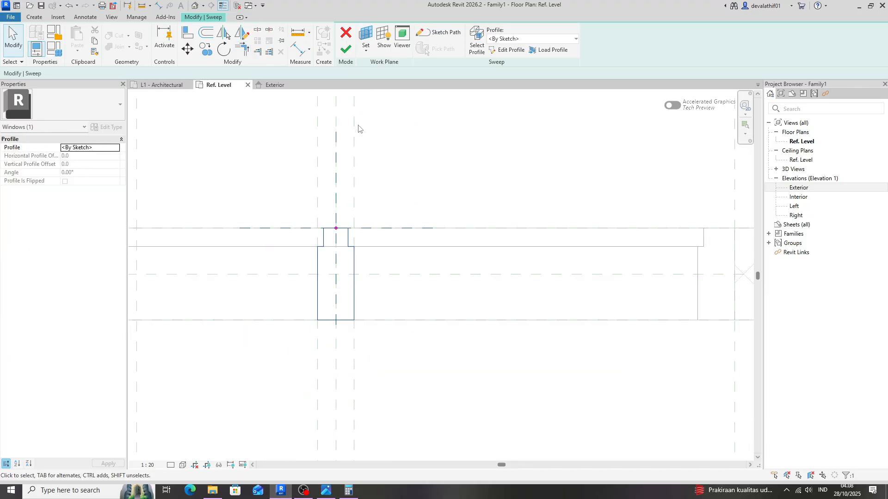
pyautogui.click(346, 49)
pyautogui.click(275, 85)
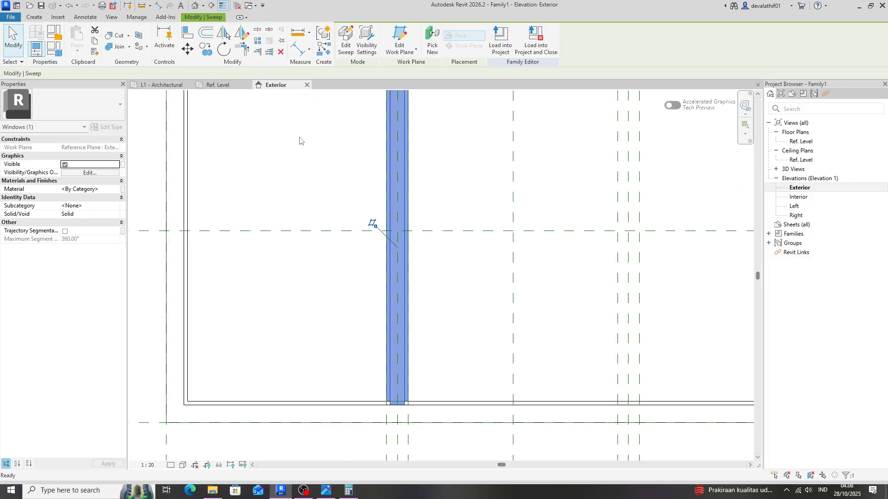
pyautogui.click(308, 161)
# Step: Copy the mullion sweep 650 horizontally from the left triple's middle plane to the right triple's middle plane
pyautogui.scroll(-2, 284, 240)
pyautogui.scroll(-1, 284, 244)
pyautogui.click(345, 271)
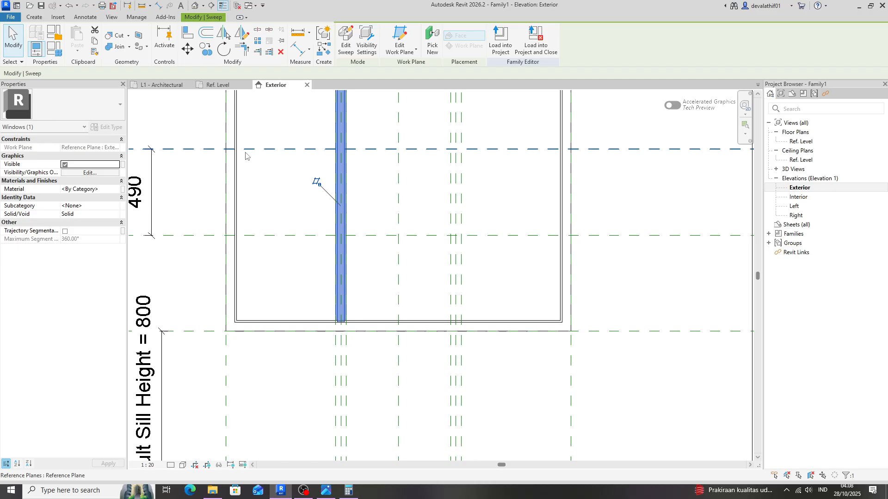
pyautogui.press('c')
pyautogui.press('o')
pyautogui.scroll(2, 347, 339)
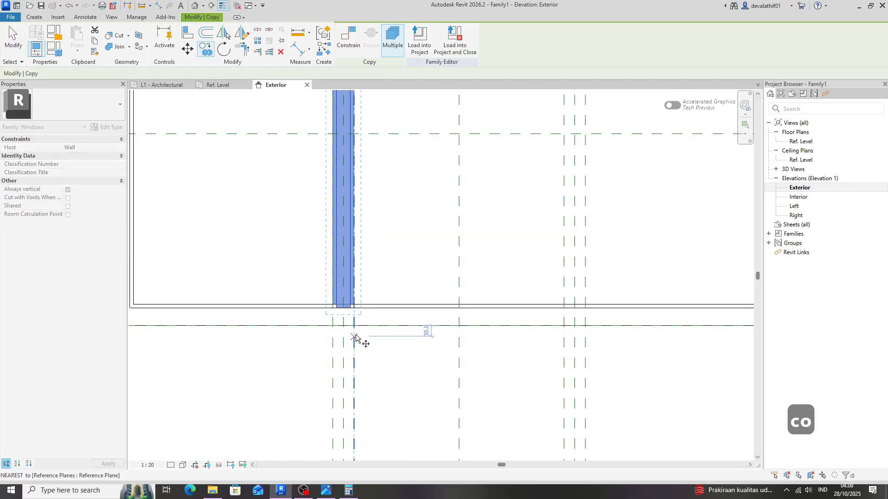
pyautogui.scroll(1, 356, 339)
pyautogui.click(343, 303)
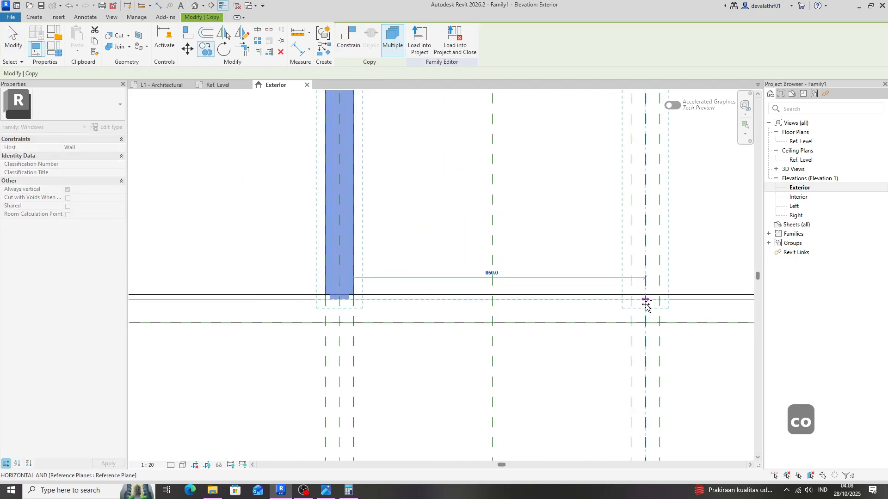
pyautogui.click(645, 300)
pyautogui.scroll(-2, 469, 325)
pyautogui.press('Escape')
pyautogui.press('Escape')
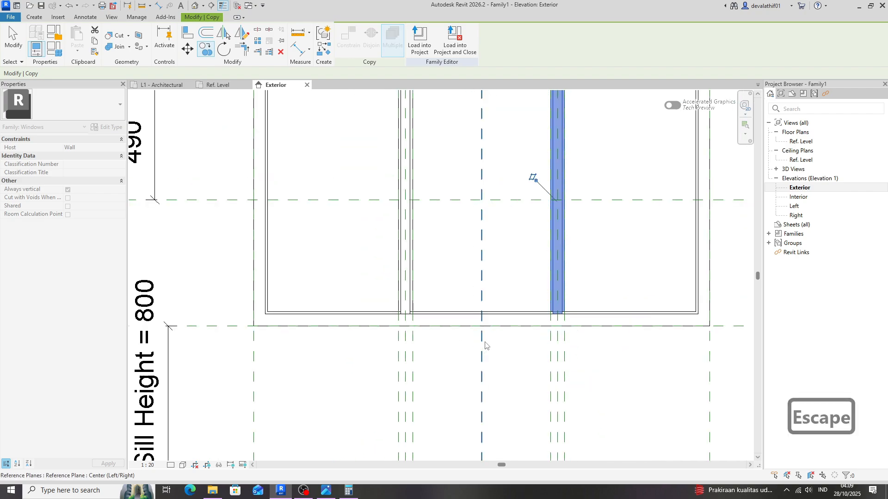
# Step: Create a new sweep with a 580 horizontal path along the lower horizontal reference plane, from the frame's left inner edge to the left mullion
pyautogui.moveTo(370, 215); pyautogui.dragTo(382, 278, button='middle')
pyautogui.scroll(-1, 363, 272)
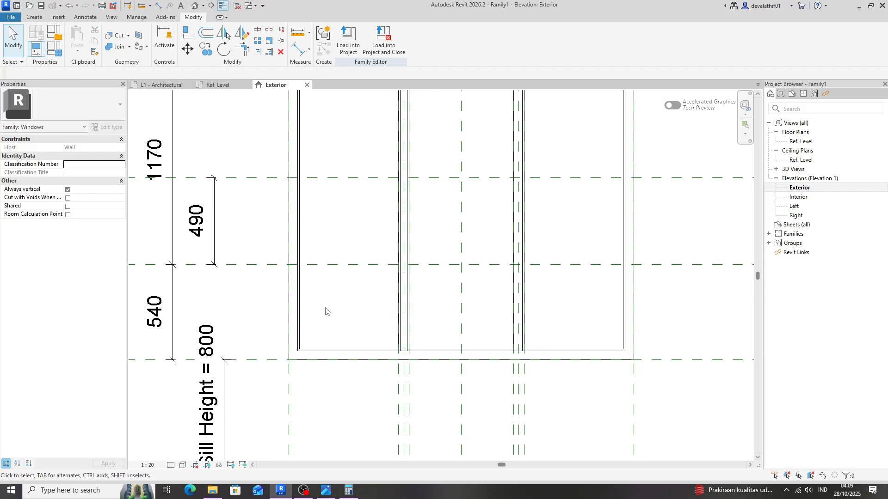
pyautogui.scroll(2, 271, 264)
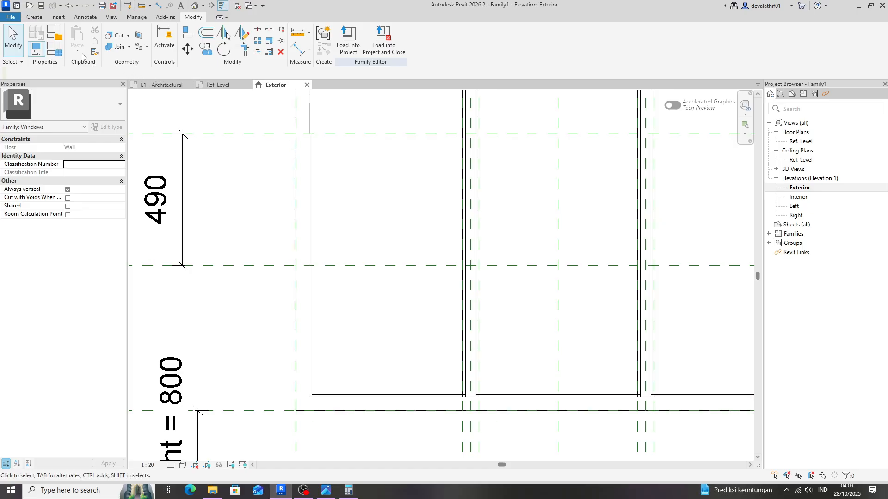
pyautogui.click(42, 19)
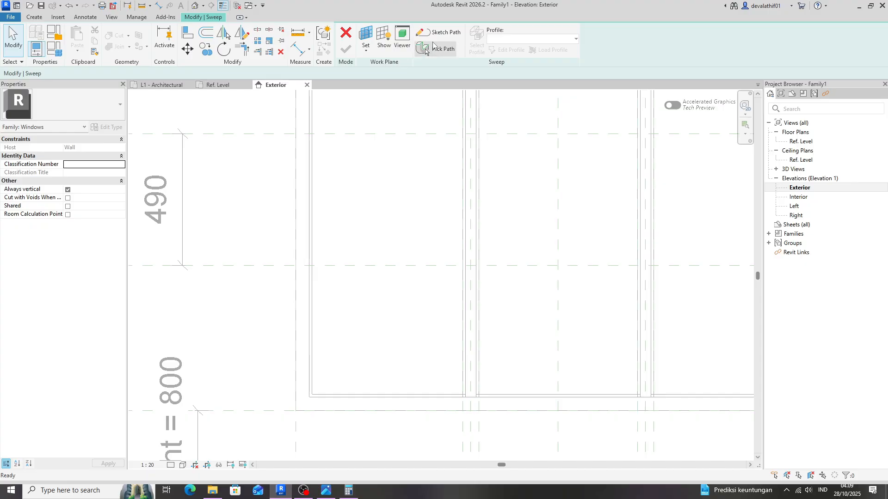
pyautogui.click(433, 34)
pyautogui.scroll(3, 330, 268)
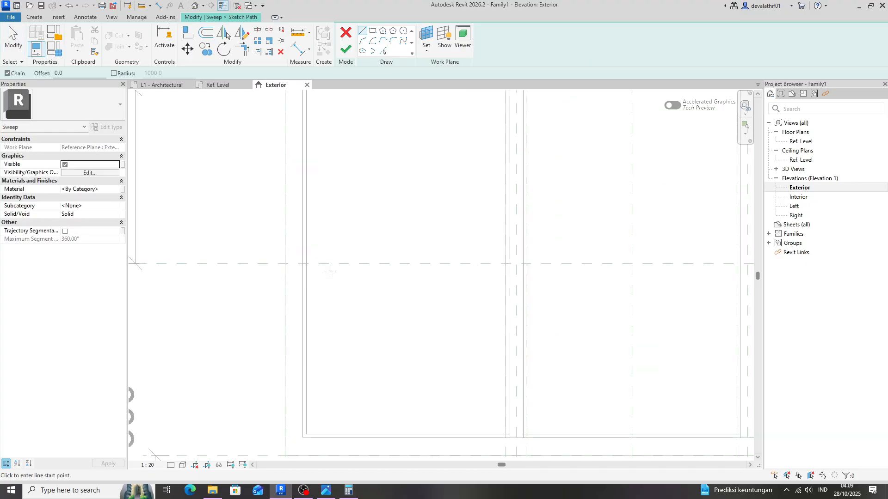
pyautogui.click(295, 261)
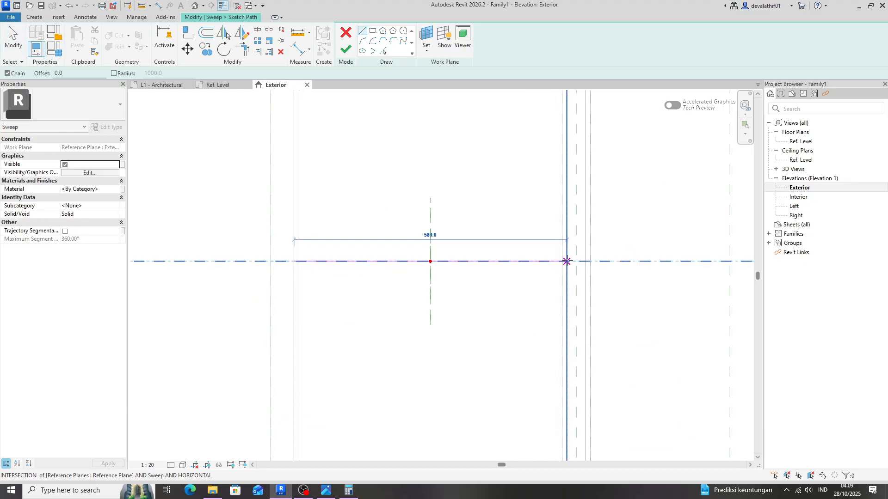
pyautogui.click(567, 262)
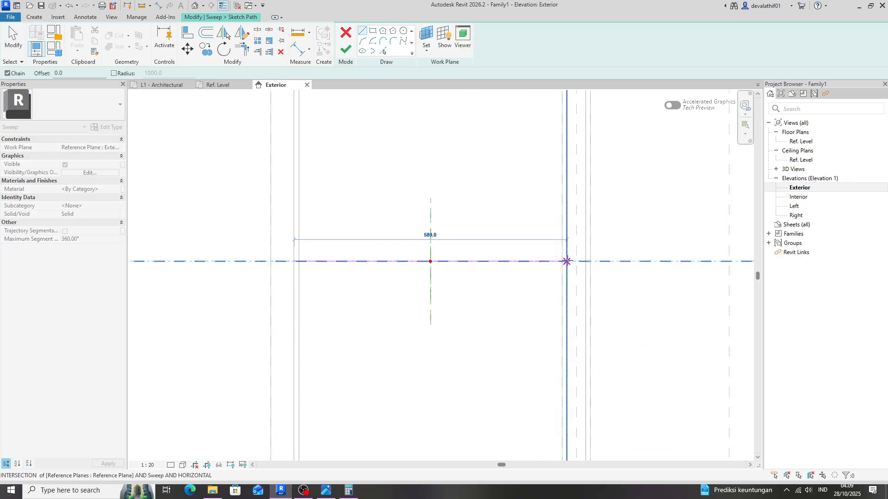
pyautogui.click(343, 52)
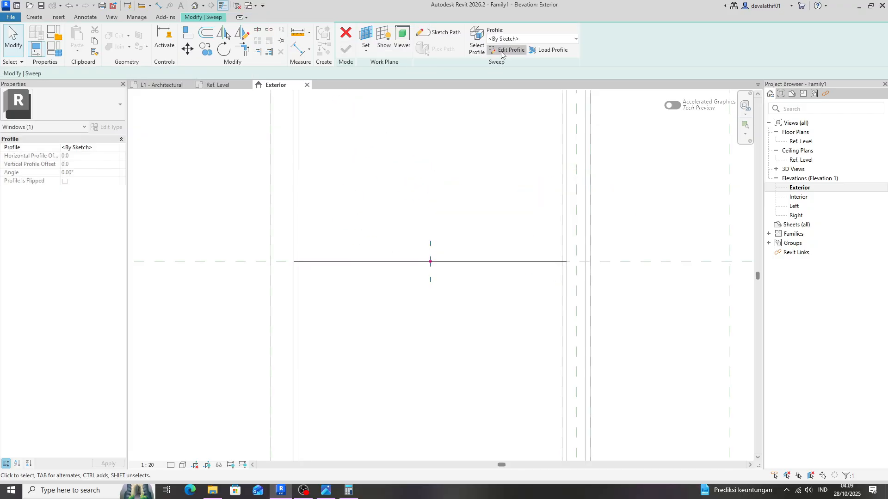
# Step: Edit the transom sweep's profile in Elevation: Left and sketch a rectangle below the path, 150 wide across the wall thickness and about 60 high
pyautogui.click(502, 51)
pyautogui.click(443, 336)
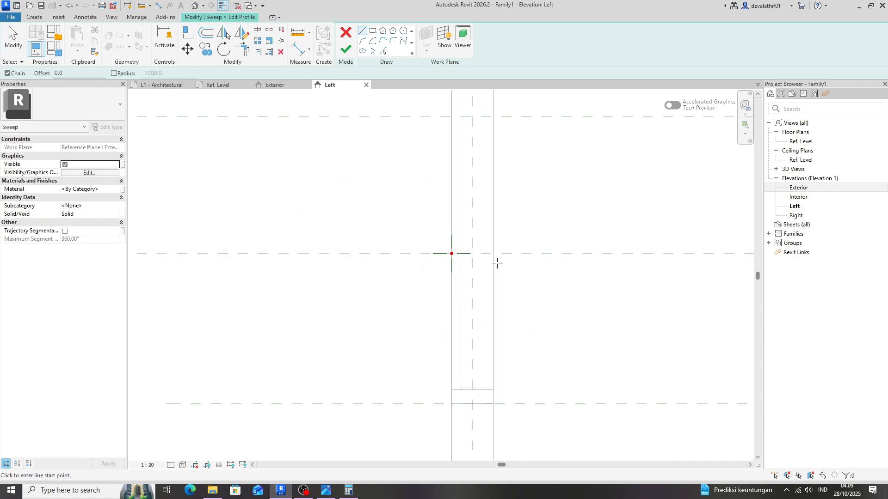
pyautogui.scroll(4, 498, 263)
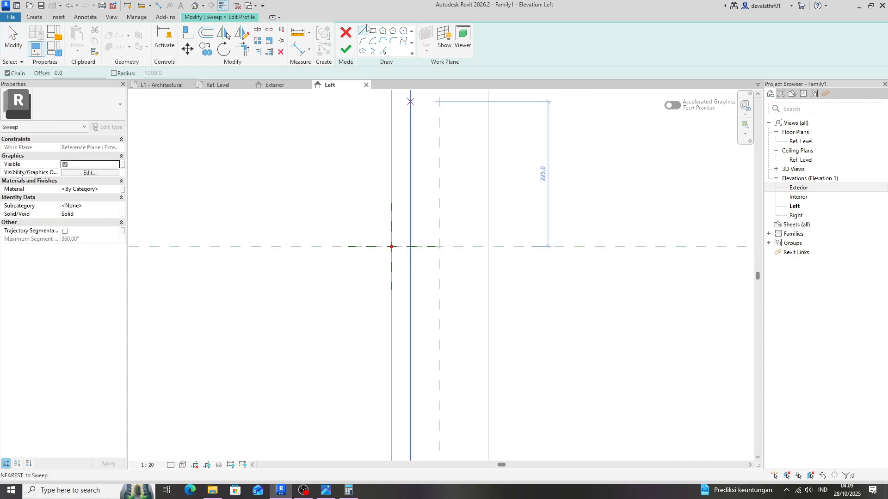
pyautogui.click(373, 31)
pyautogui.click(487, 247)
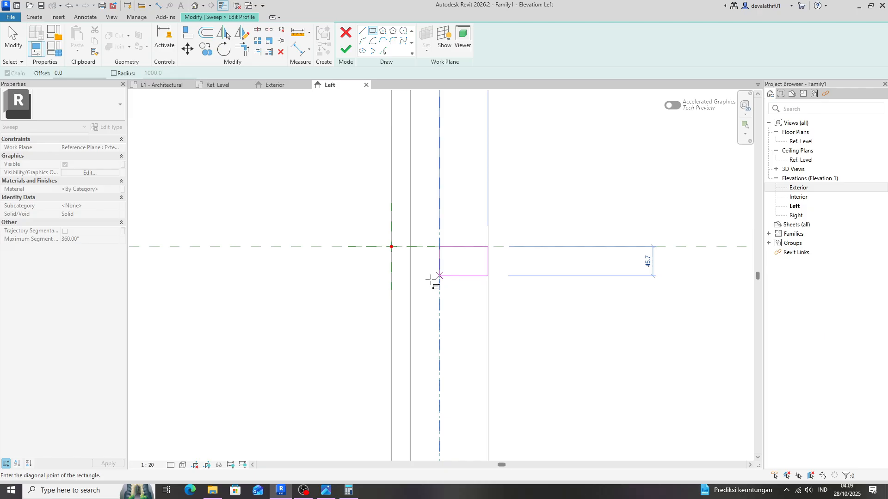
pyautogui.click(391, 286)
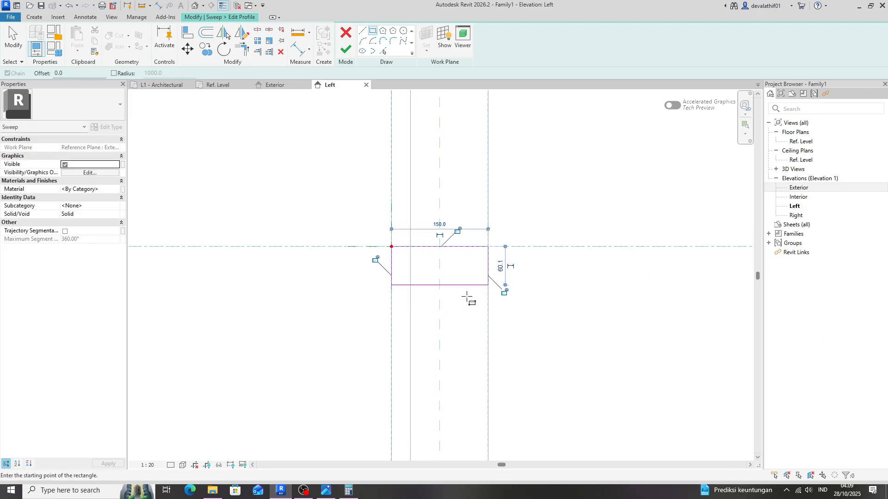
# Step: Set the transom profile rectangle's height to 60 from its bottom edge
pyautogui.press('Escape')
pyautogui.press('Escape')
pyautogui.press('Escape')
pyautogui.click(446, 286)
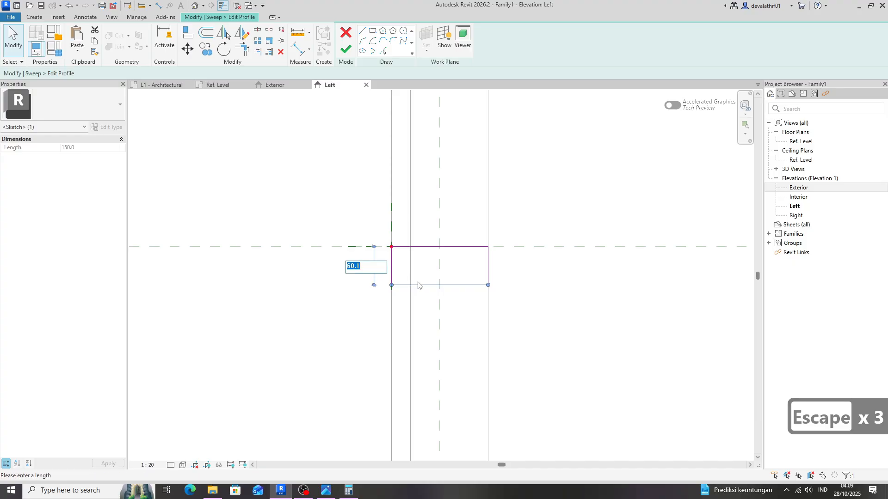
pyautogui.write('60')
pyautogui.press('Return')
pyautogui.click(466, 275)
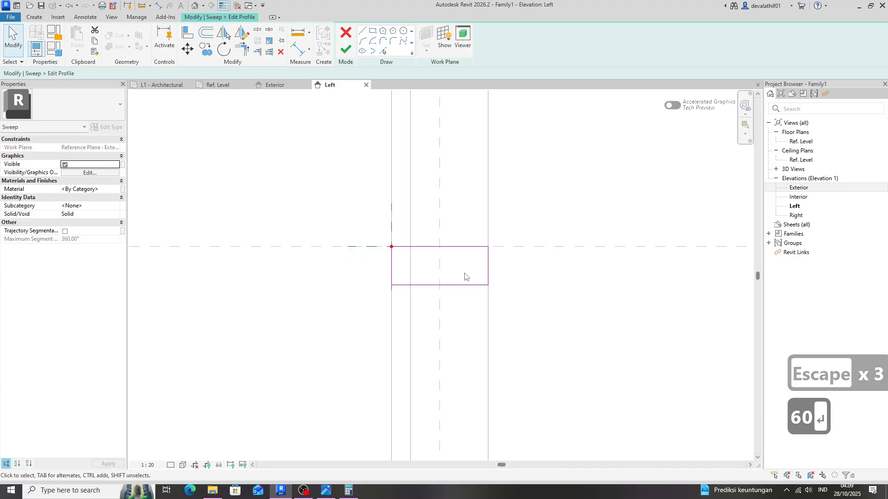
# Step: Add two horizontal lines inside the transom profile, offset 10 inward from its upper and lower edges
pyautogui.scroll(3, 456, 262)
pyautogui.click(386, 52)
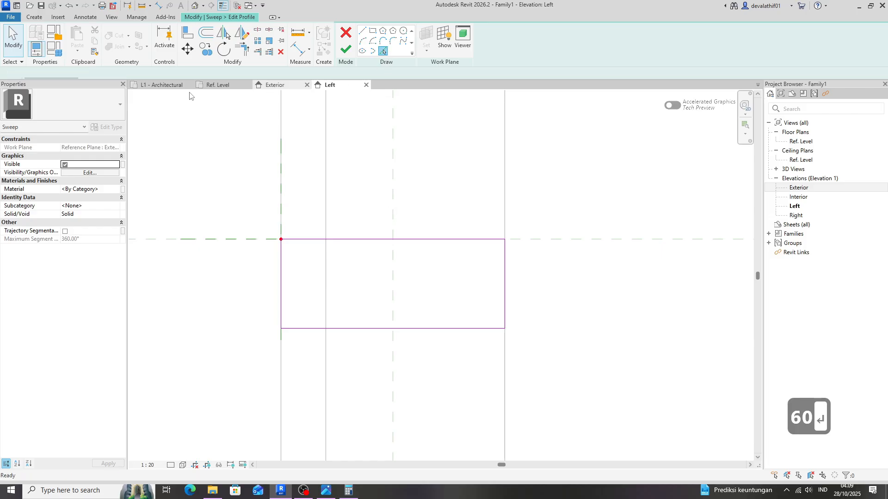
pyautogui.write('10.0')
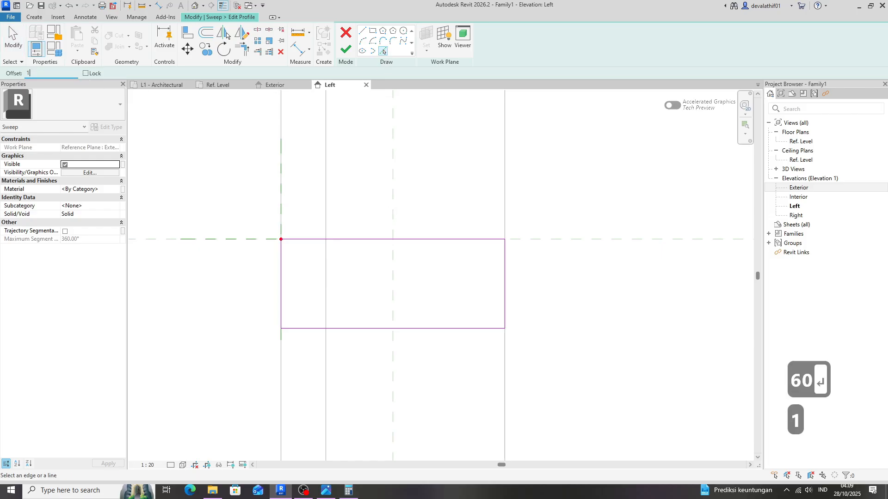
pyautogui.click(348, 245)
pyautogui.click(365, 329)
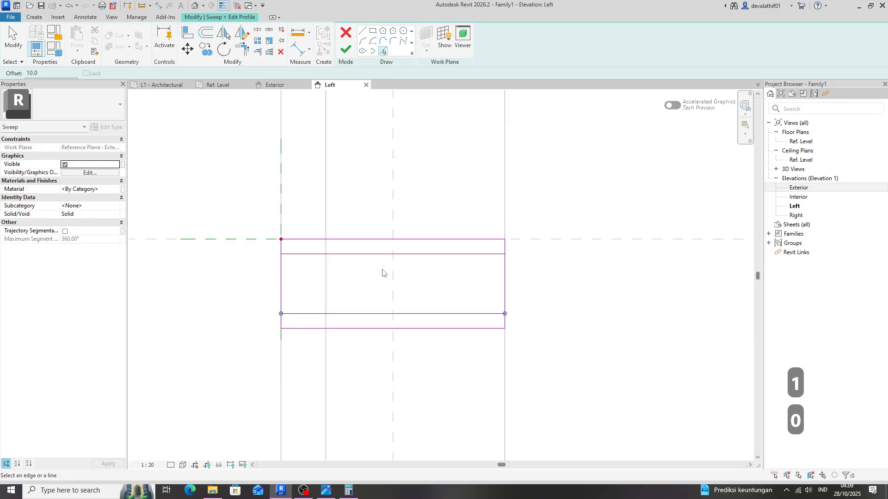
pyautogui.press('Escape')
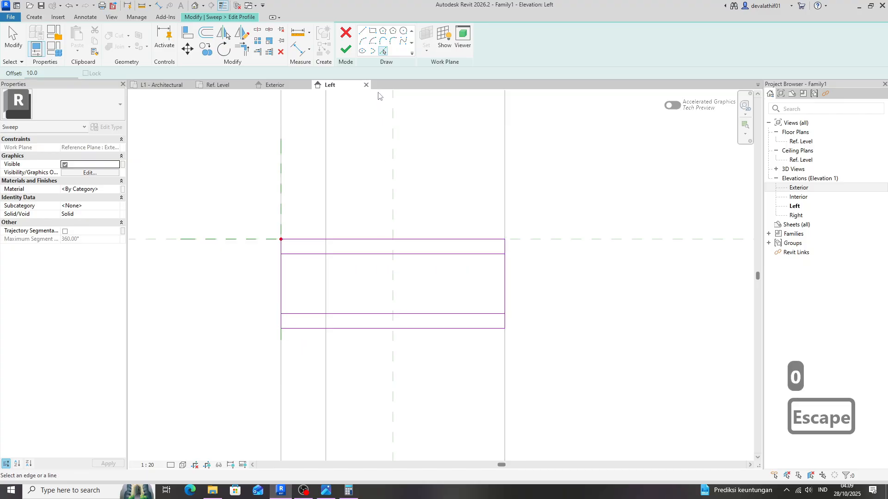
pyautogui.click(362, 30)
pyautogui.scroll(2, 327, 207)
pyautogui.click(324, 250)
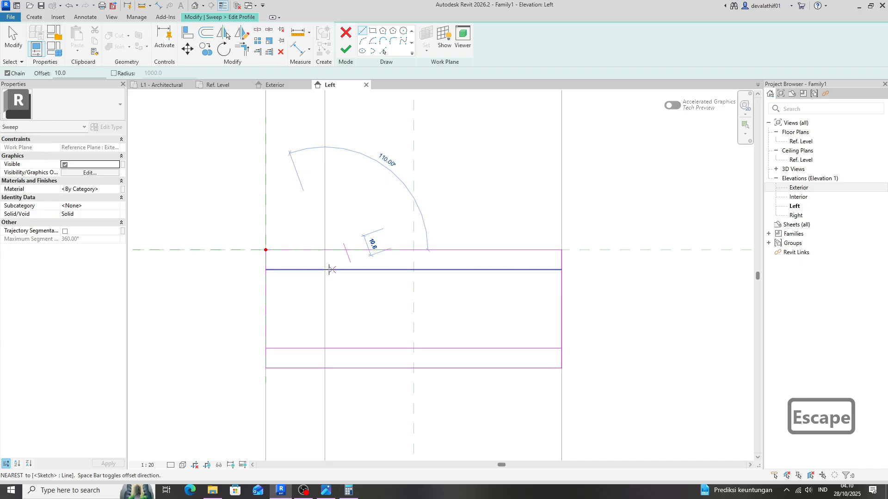
pyautogui.click(325, 270)
pyautogui.press('Escape')
pyautogui.press('Escape')
pyautogui.press('Escape')
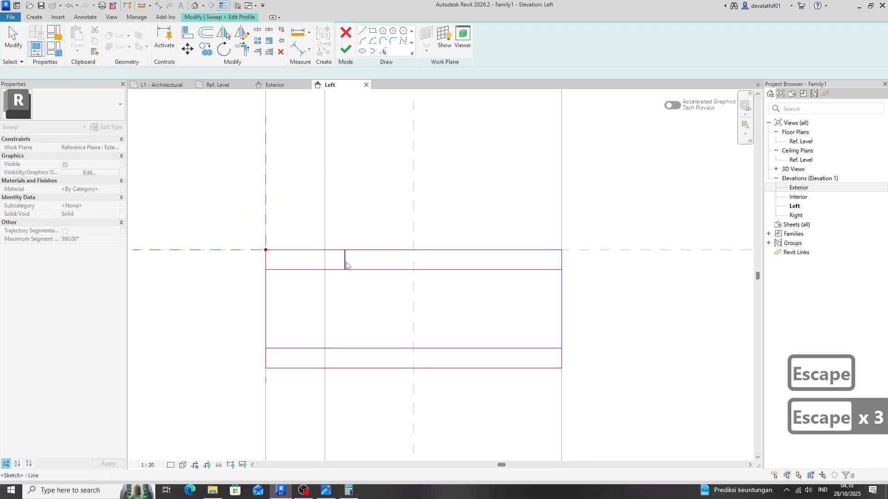
pyautogui.click(345, 261)
pyautogui.press('Delete')
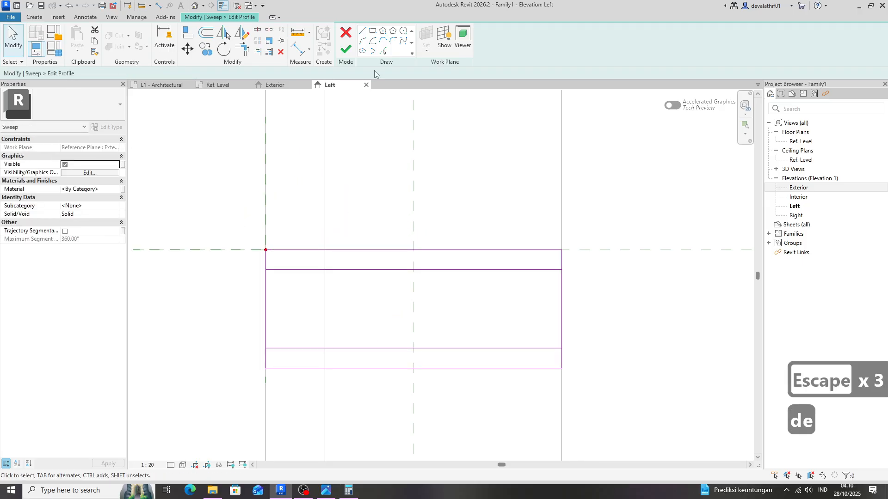
# Step: Draw two vertical lines with zero offset, 30 in from the profile's exterior edge, across the upper and lower 10-wide strips
pyautogui.click(363, 31)
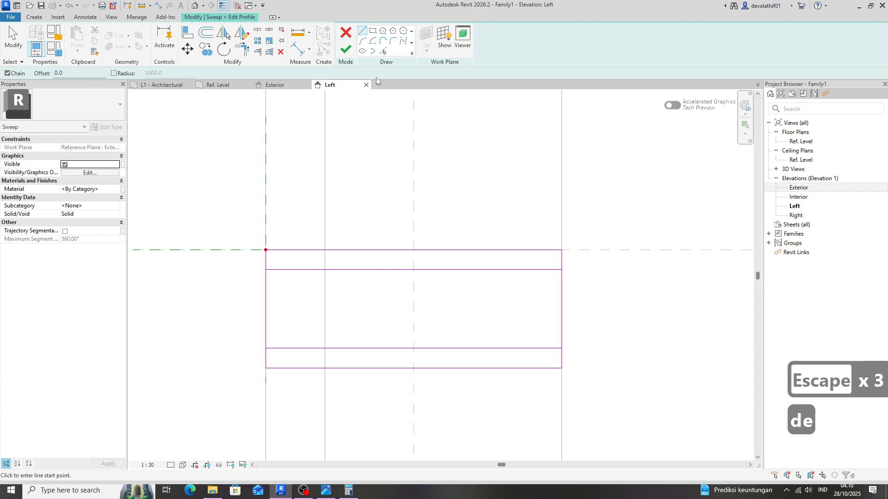
pyautogui.click(325, 250)
pyautogui.press('Escape')
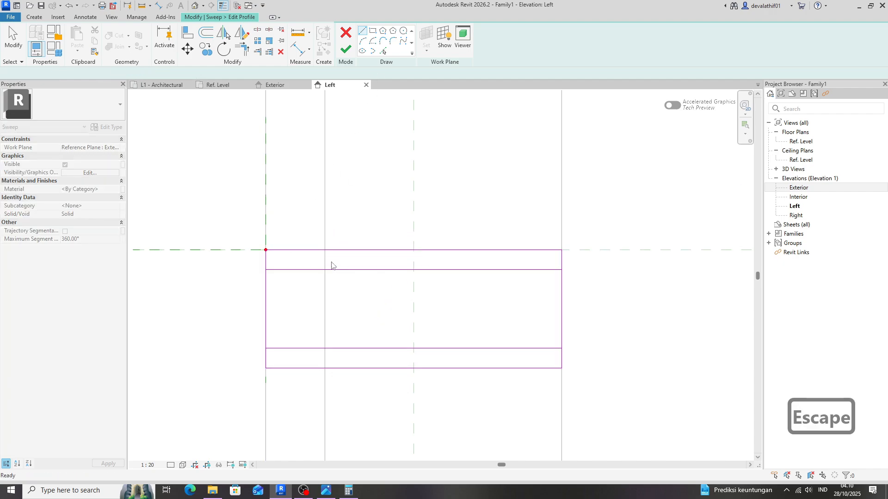
pyautogui.click(326, 250)
pyautogui.click(325, 270)
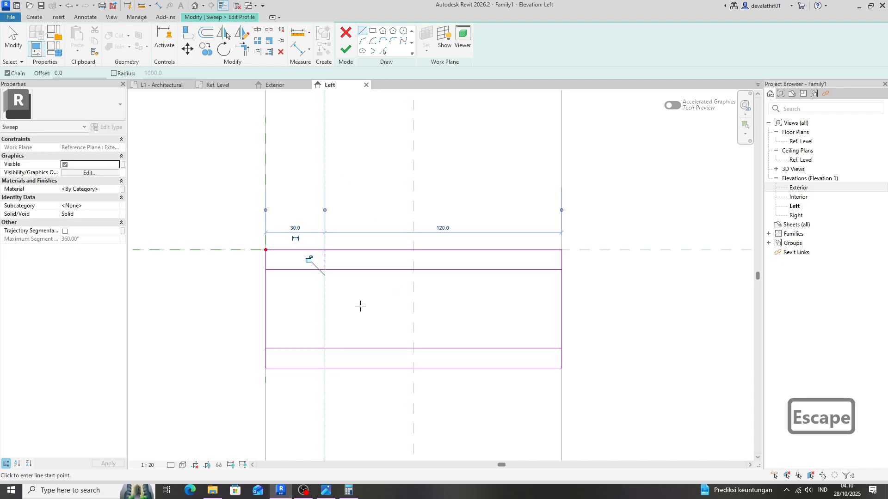
pyautogui.click(325, 349)
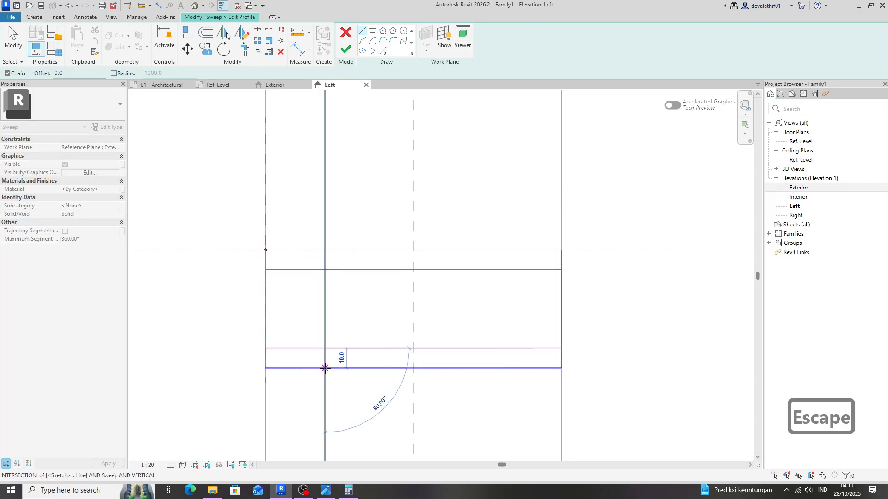
pyautogui.click(325, 368)
pyautogui.press('Escape')
# Step: Trim the profile lines to leave 30 by 10 rebates at both exterior corners, and finish the transom sweep
pyautogui.press('t')
pyautogui.press('r')
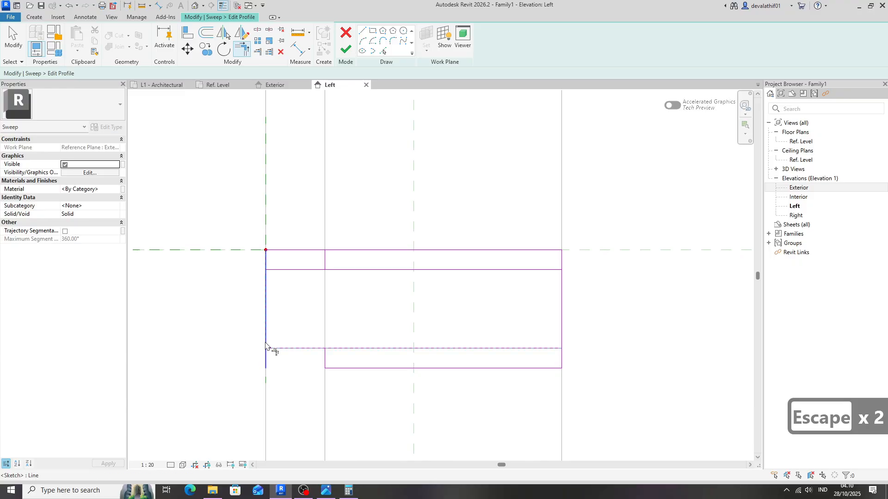
pyautogui.click(265, 284)
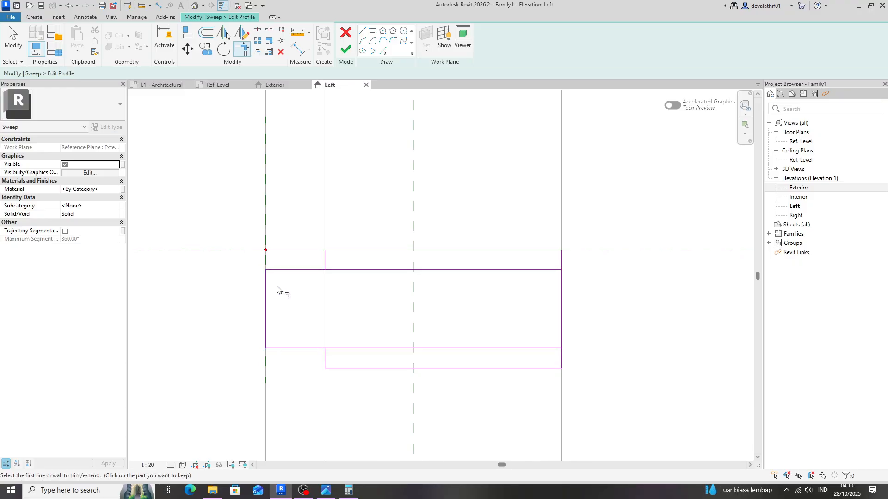
pyautogui.click(341, 251)
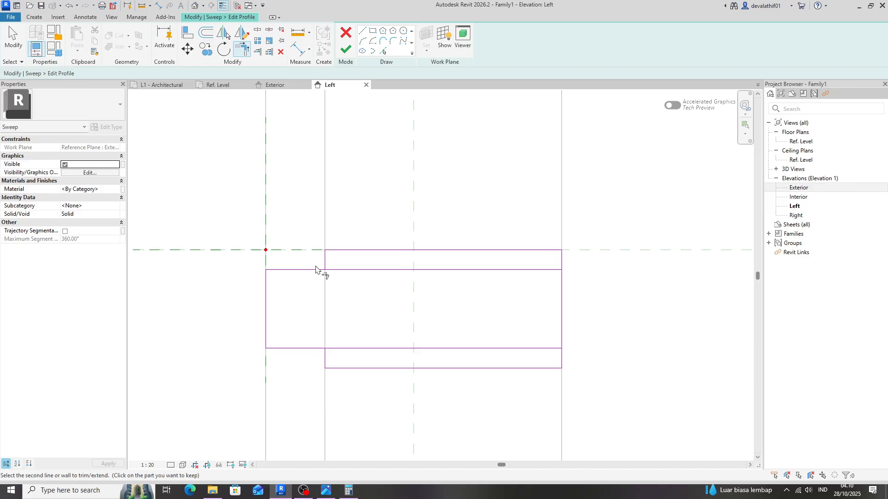
pyautogui.click(318, 269)
pyautogui.click(321, 350)
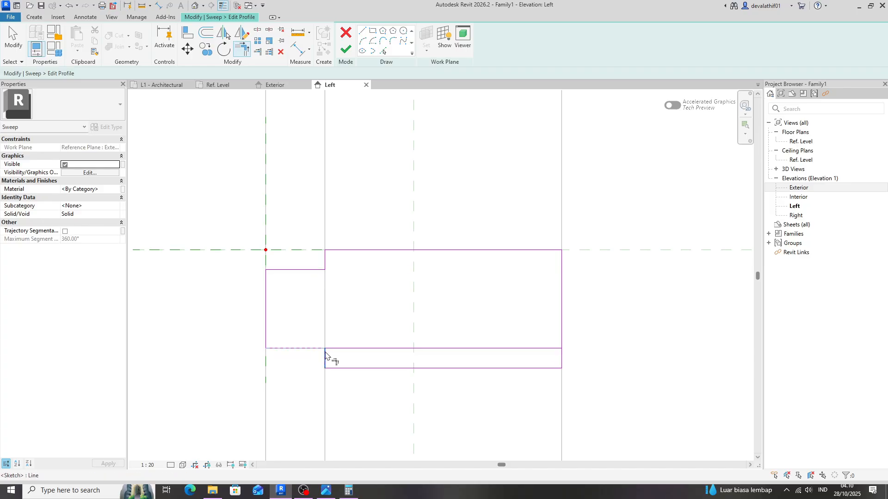
pyautogui.click(327, 356)
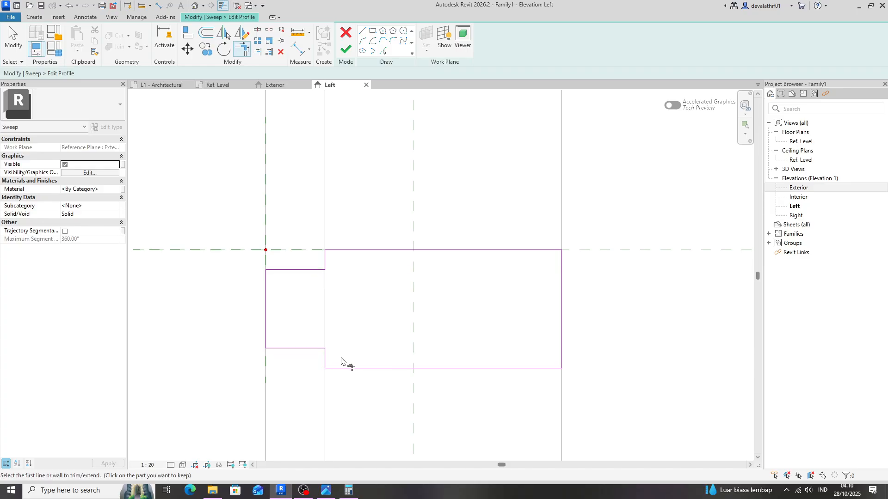
pyautogui.click(345, 50)
pyautogui.click(346, 50)
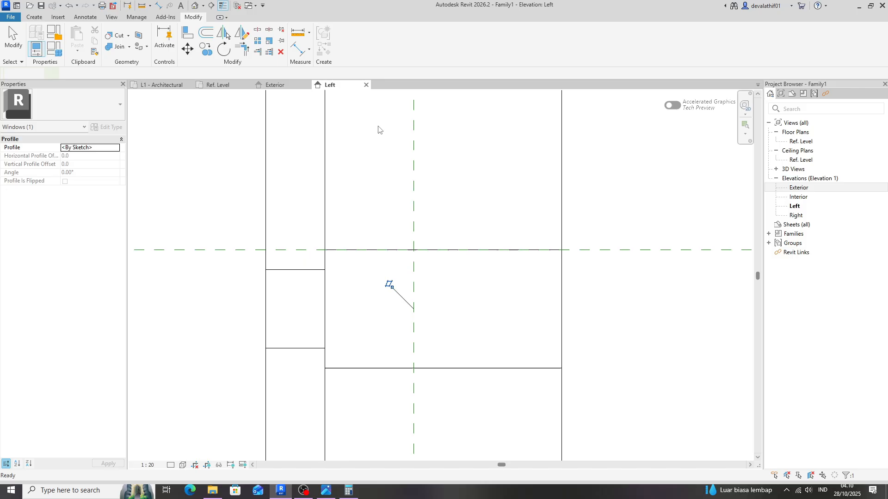
# Step: In the Exterior elevation, copy the left transom sweep 620 horizontally along the lower reference plane into the middle bay
pyautogui.click(288, 87)
pyautogui.click(323, 241)
pyautogui.scroll(-3, 325, 270)
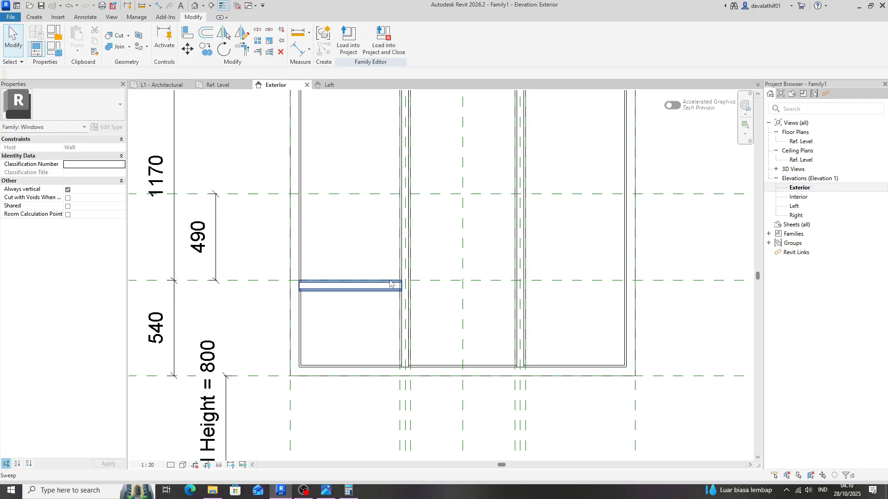
pyautogui.click(366, 296)
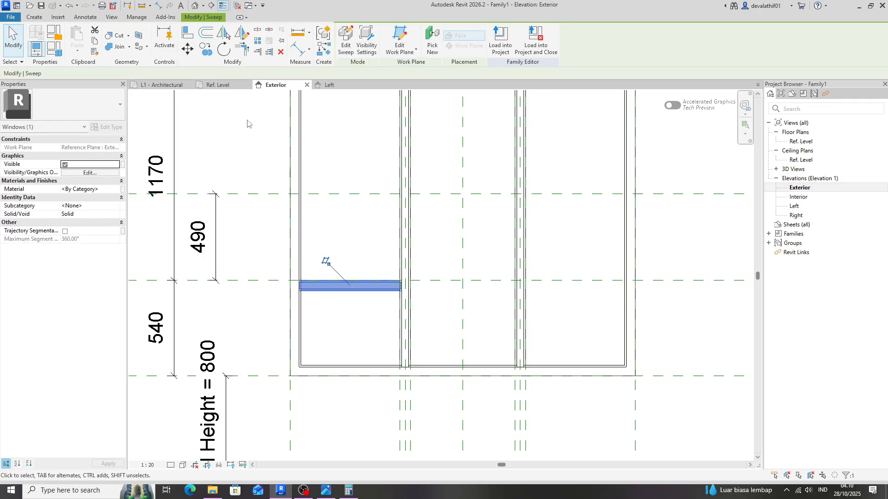
pyautogui.press('c')
pyautogui.press('o')
pyautogui.scroll(5, 296, 289)
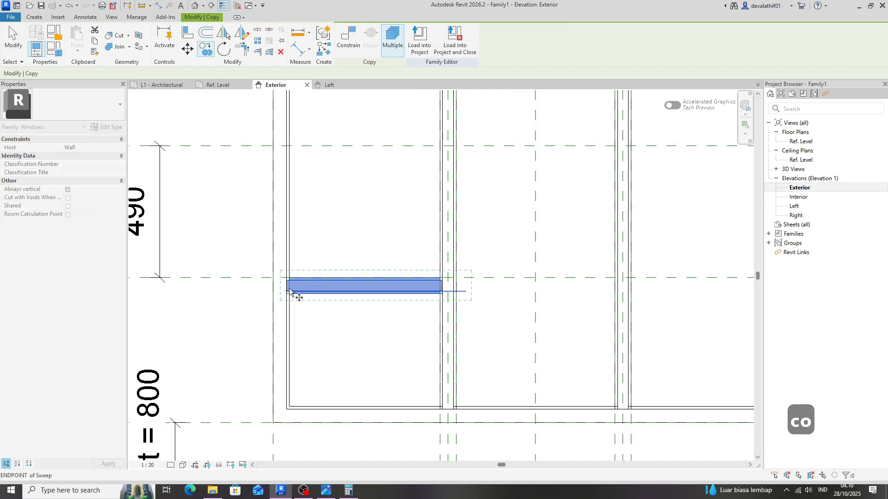
pyautogui.scroll(2, 303, 284)
pyautogui.click(276, 259)
pyautogui.scroll(-4, 298, 274)
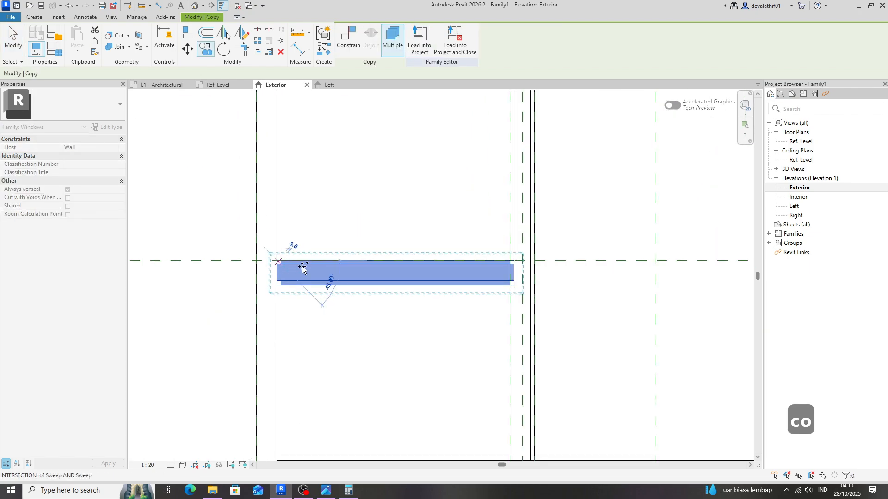
pyautogui.scroll(3, 523, 266)
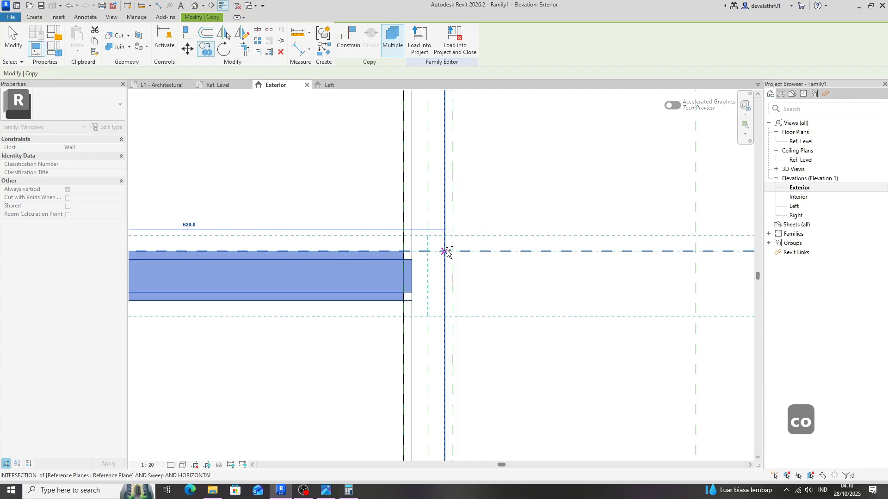
pyautogui.scroll(-2, 405, 287)
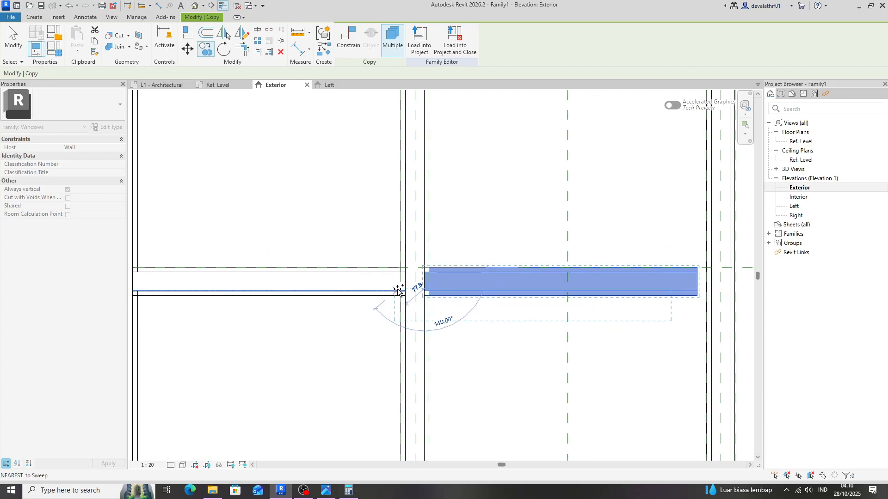
# Step: Copy the middle bay's transom 650 horizontally along the lower reference plane into the right bay
pyautogui.moveTo(652, 304); pyautogui.dragTo(414, 340, button='middle')
pyautogui.scroll(3, 488, 317)
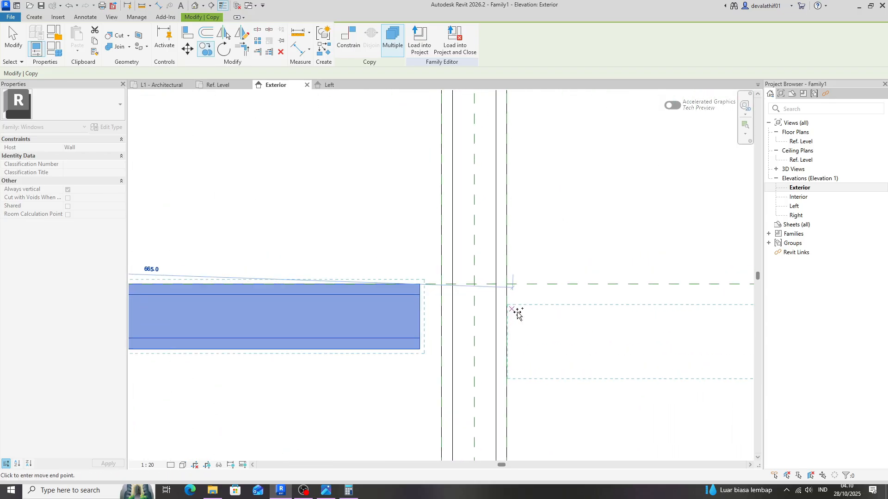
pyautogui.click(496, 284)
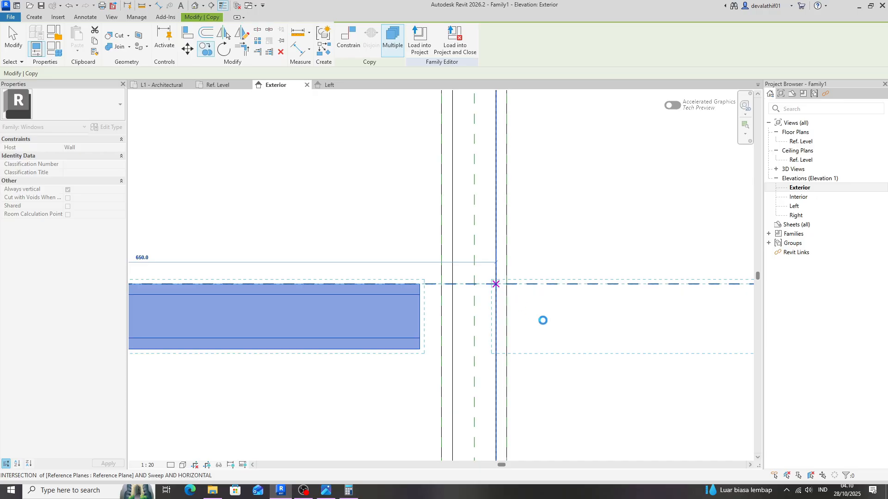
# Step: Copy the right bay's transom vertically up to the upper horizontal reference plane, 1170 above
pyautogui.scroll(-3, 545, 320)
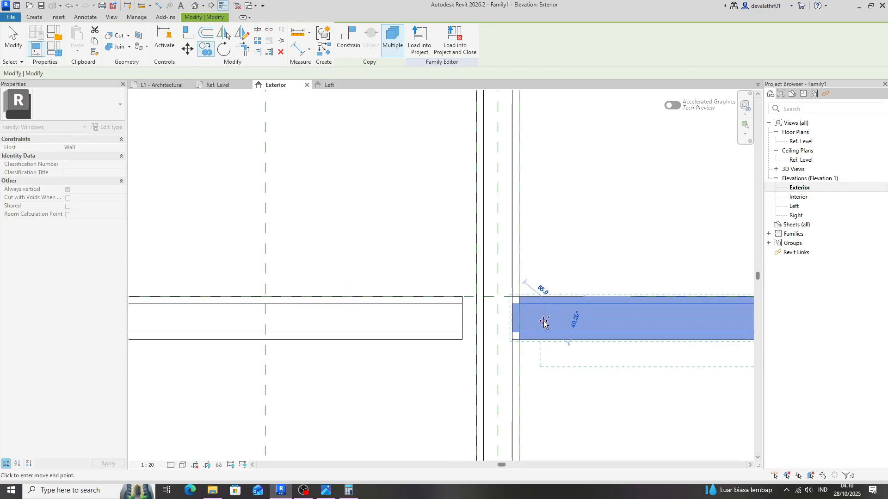
pyautogui.moveTo(561, 313); pyautogui.dragTo(502, 405, button='middle')
pyautogui.scroll(-2, 502, 404)
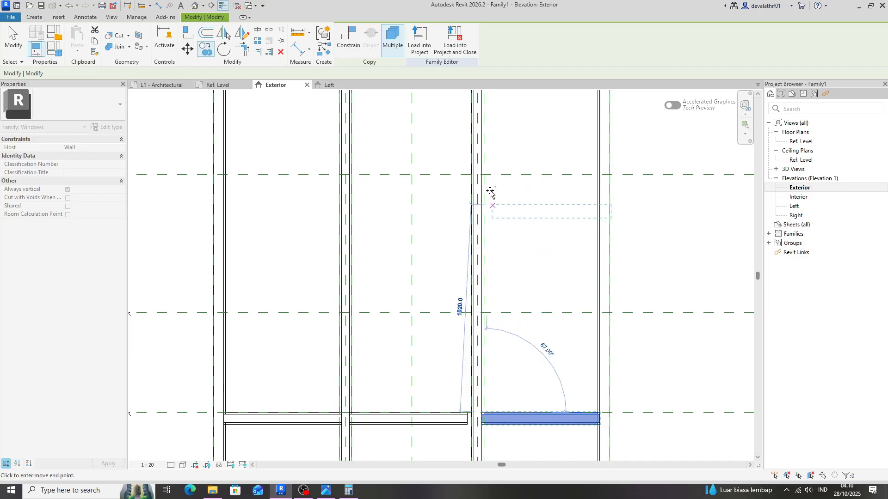
pyautogui.scroll(4, 491, 193)
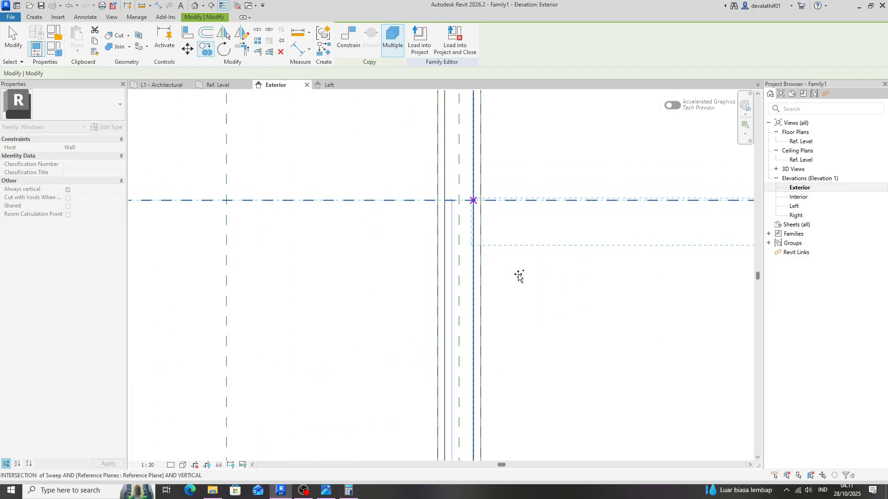
pyautogui.scroll(-2, 533, 303)
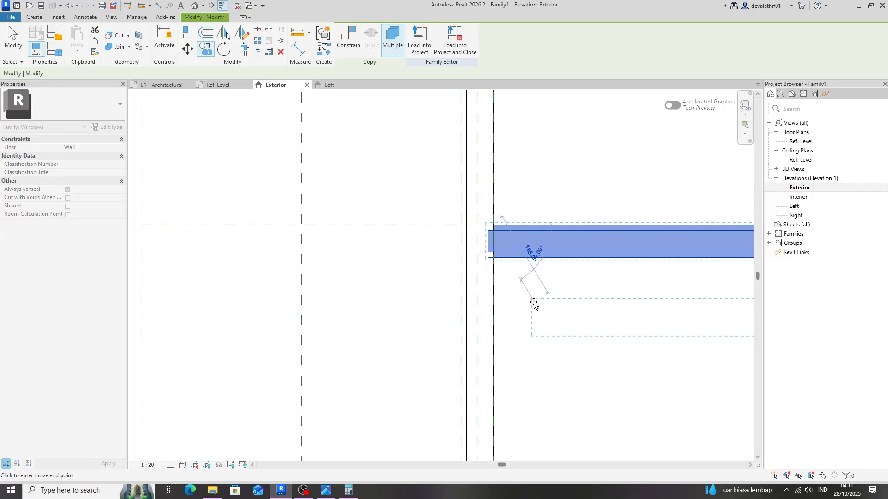
# Step: Copy the upper right transom horizontally along the upper reference plane into the left bay and end copying
pyautogui.moveTo(427, 298); pyautogui.dragTo(689, 337, button='middle')
pyautogui.scroll(-4, 554, 338)
pyautogui.scroll(3, 250, 299)
pyautogui.scroll(2, 247, 298)
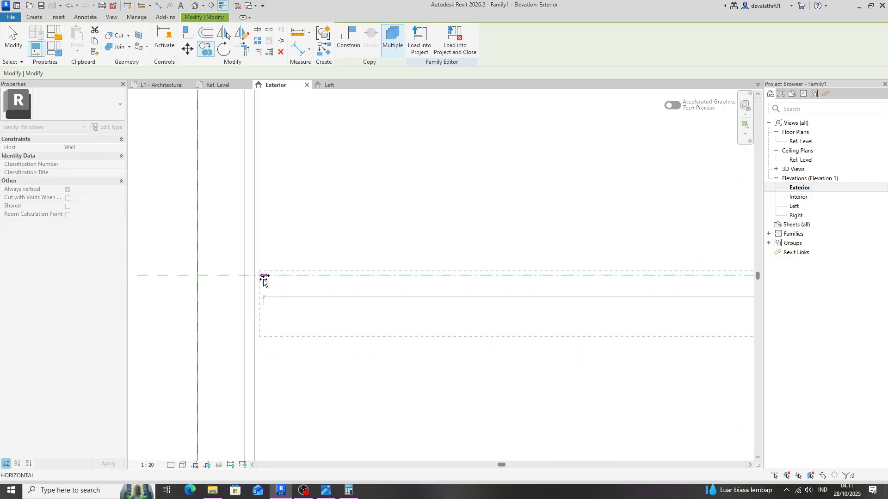
pyautogui.click(338, 278)
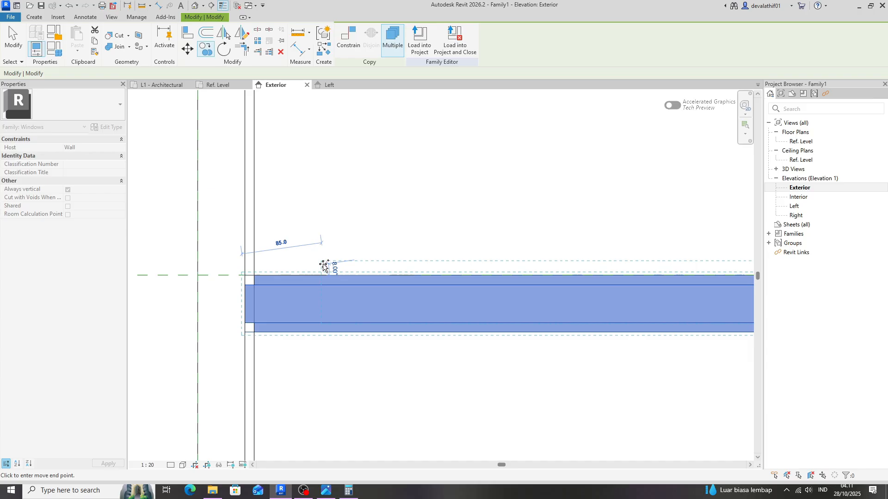
pyautogui.scroll(-4, 322, 277)
pyautogui.scroll(-1, 322, 277)
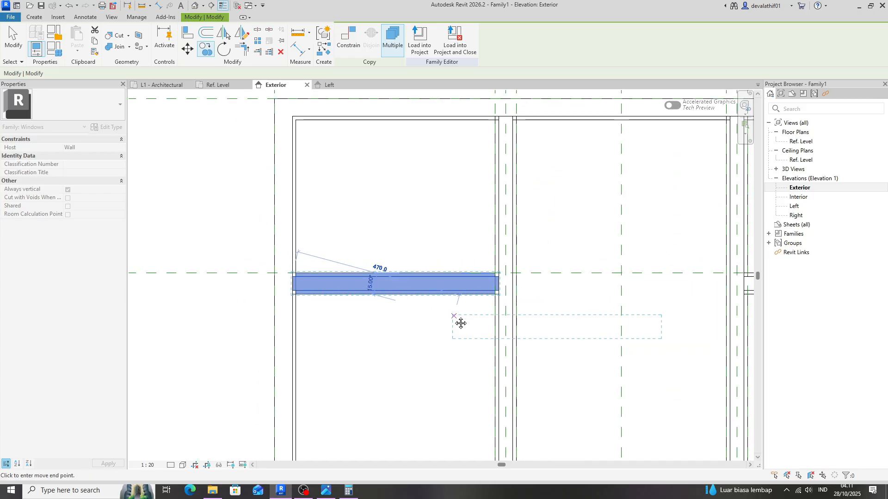
pyautogui.scroll(-2, 460, 324)
pyautogui.moveTo(460, 323); pyautogui.dragTo(399, 205, button='middle')
pyautogui.scroll(-1, 399, 203)
pyautogui.press('Escape')
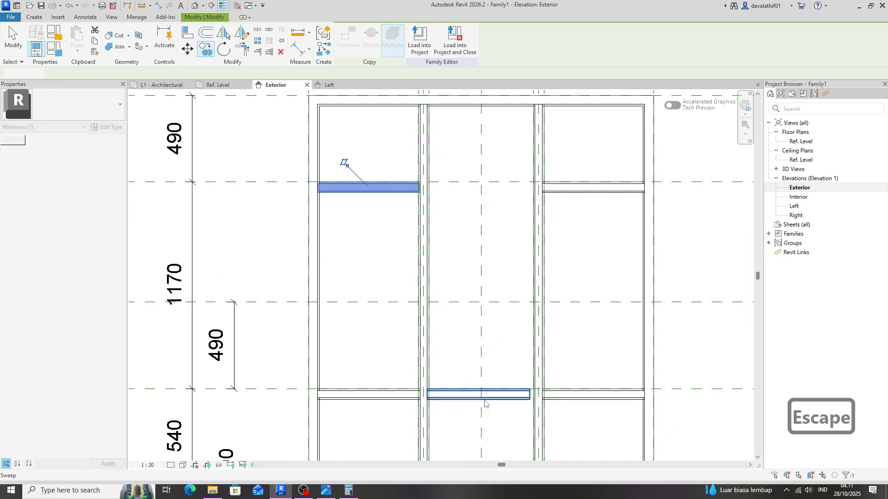
pyautogui.press('Escape')
# Step: Edit the middle bay's lower transom sweep, extending its path's right end to the right mullion's edge for a 610 length
pyautogui.click(347, 43)
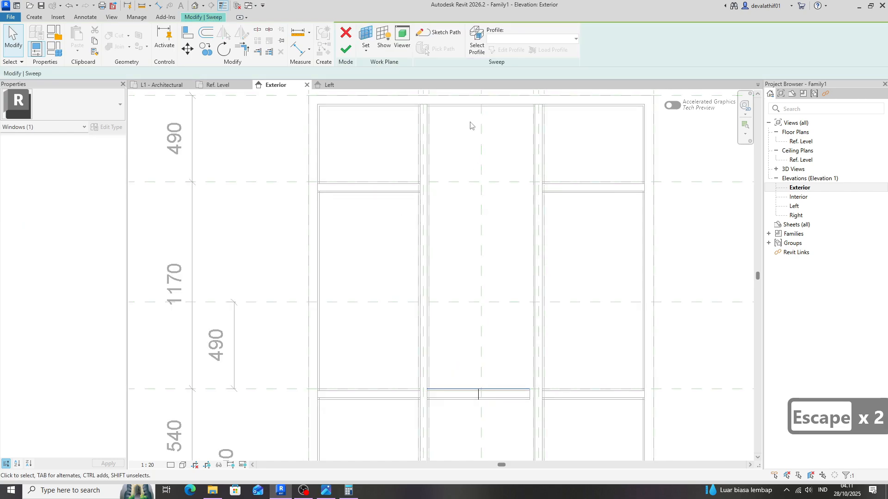
pyautogui.click(442, 33)
pyautogui.scroll(1, 533, 396)
pyautogui.scroll(2, 532, 397)
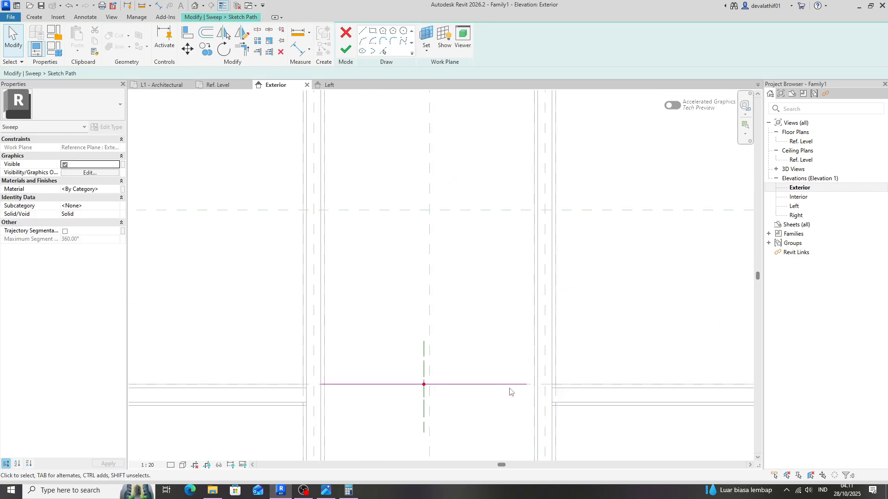
pyautogui.click(514, 384)
pyautogui.scroll(3, 521, 385)
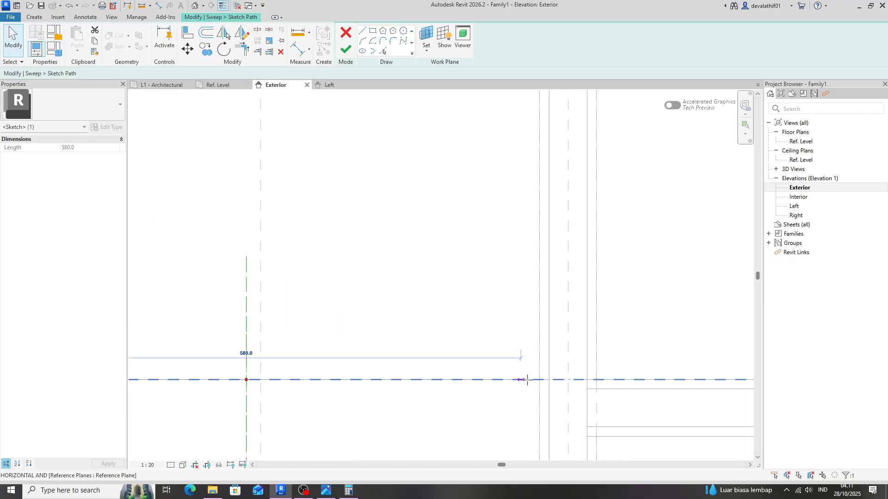
pyautogui.moveTo(521, 380); pyautogui.dragTo(550, 380)
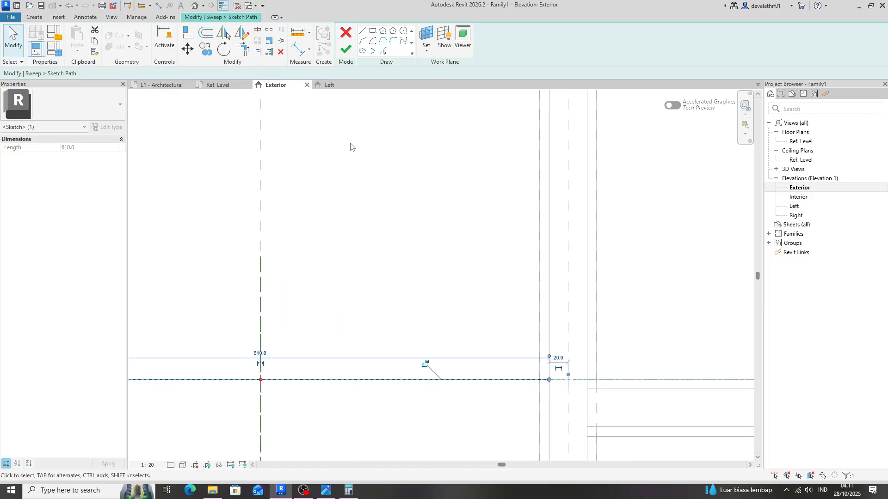
pyautogui.click(345, 50)
pyautogui.scroll(-2, 455, 327)
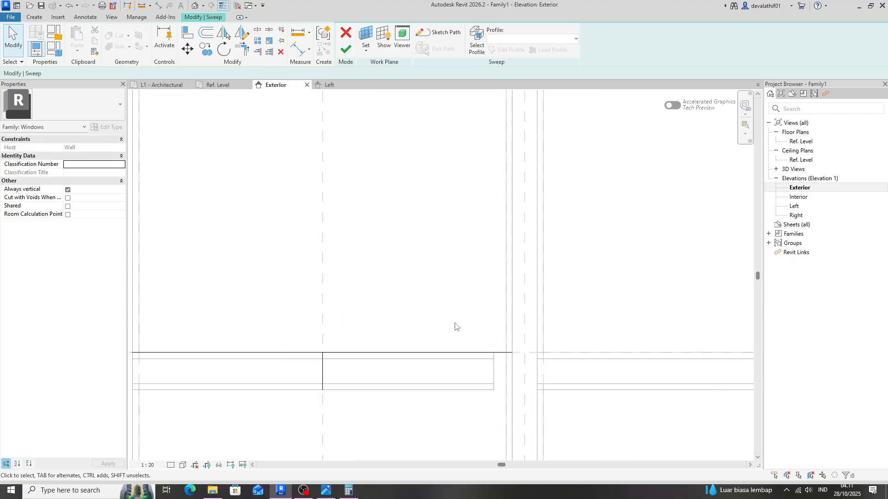
pyautogui.click(346, 49)
pyautogui.scroll(-2, 454, 254)
pyautogui.click(454, 254)
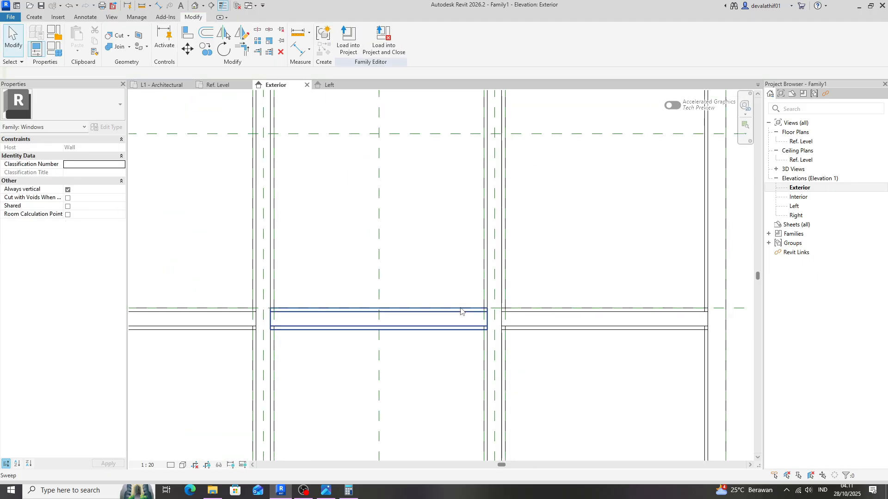
# Step: Copy the middle bay's lower transom vertically up to the next horizontal reference plane, 490 above, and end copying
pyautogui.click(427, 308)
pyautogui.press('c')
pyautogui.press('o')
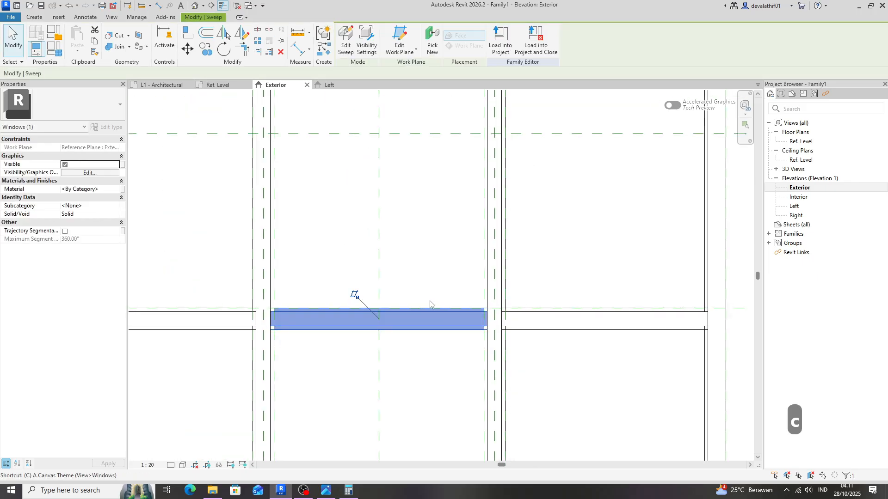
pyautogui.scroll(2, 281, 309)
pyautogui.scroll(2, 280, 316)
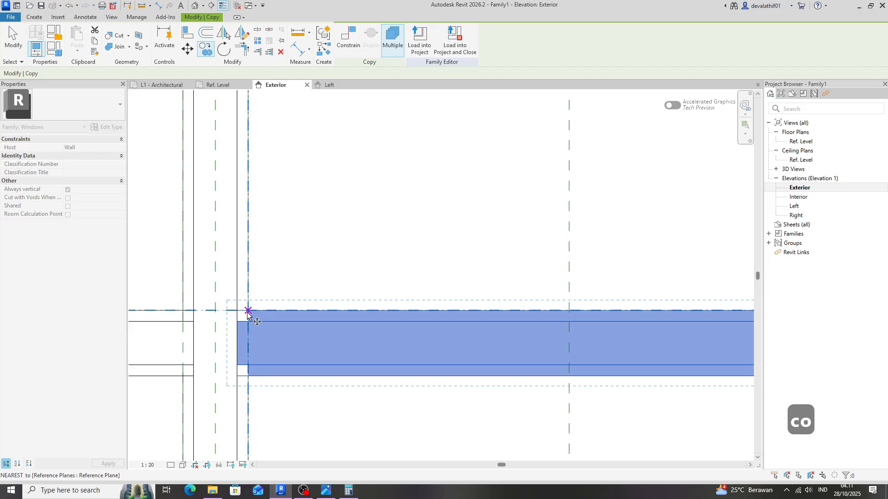
pyautogui.click(236, 310)
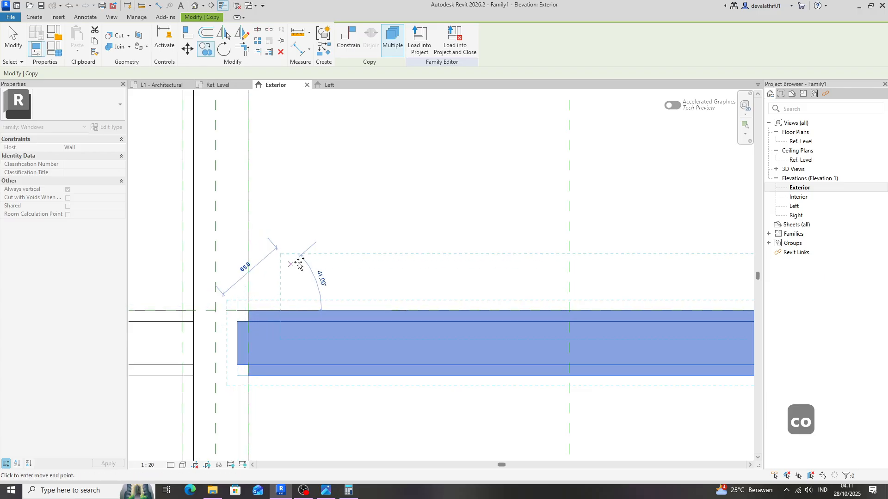
pyautogui.scroll(-2, 367, 323)
pyautogui.scroll(-3, 351, 310)
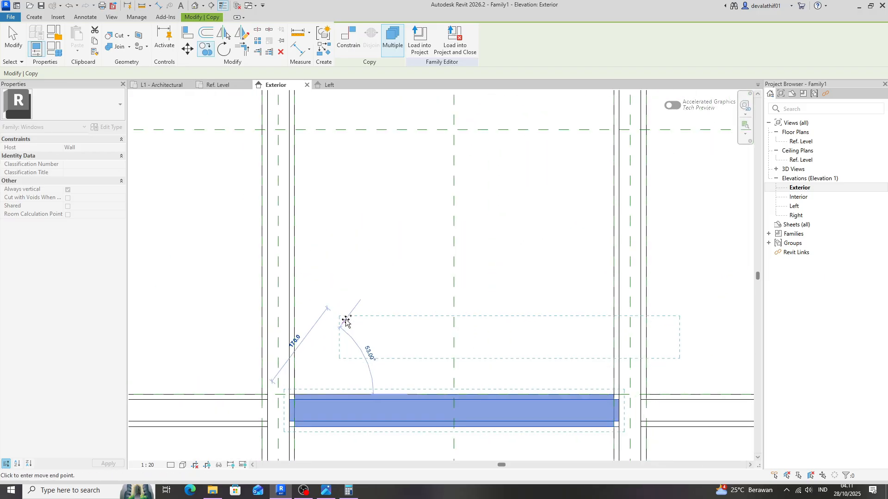
pyautogui.scroll(2, 319, 185)
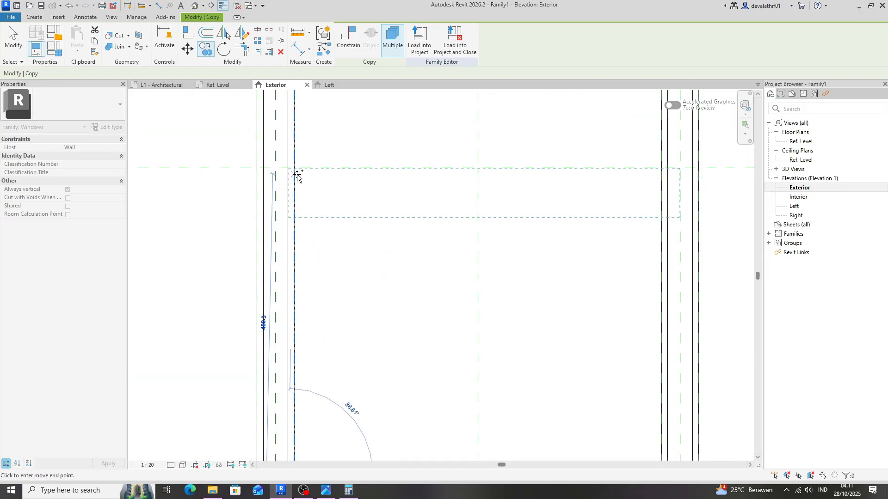
pyautogui.click(365, 230)
pyautogui.press('Escape')
pyautogui.press('Escape')
pyautogui.scroll(-2, 434, 259)
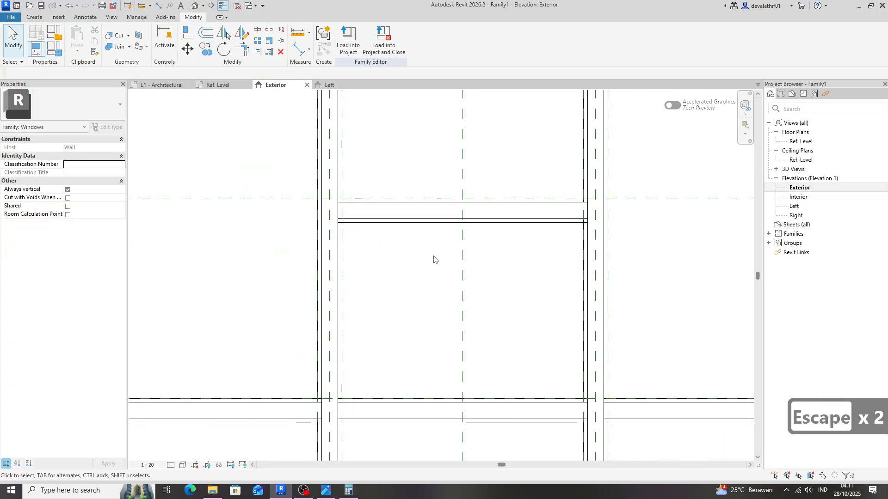
pyautogui.scroll(-2, 434, 259)
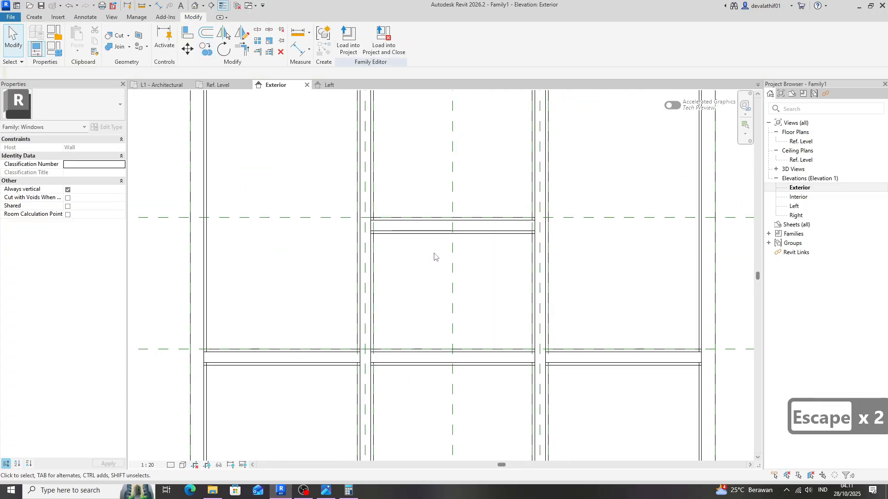
pyautogui.scroll(-3, 435, 257)
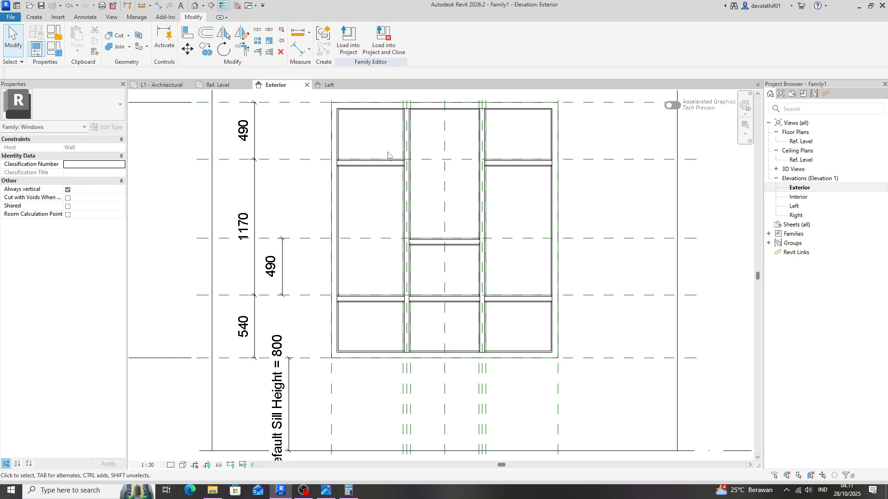
pyautogui.scroll(5, 342, 307)
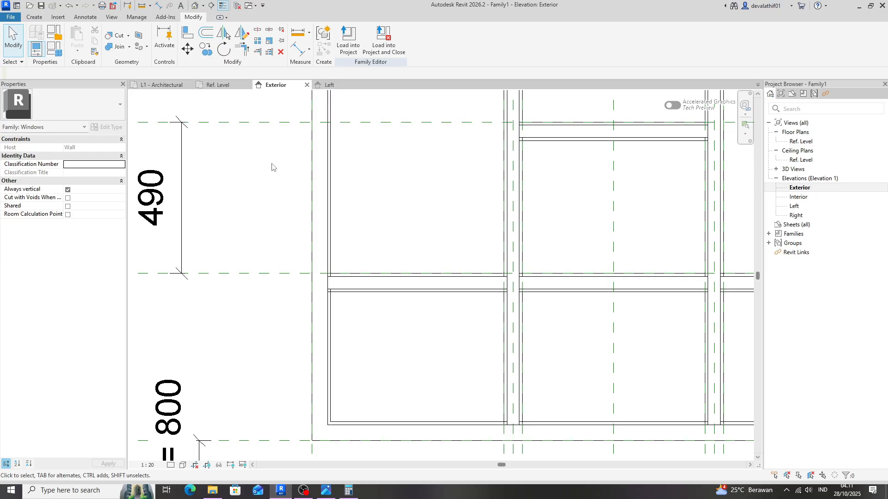
pyautogui.scroll(-3, 312, 98)
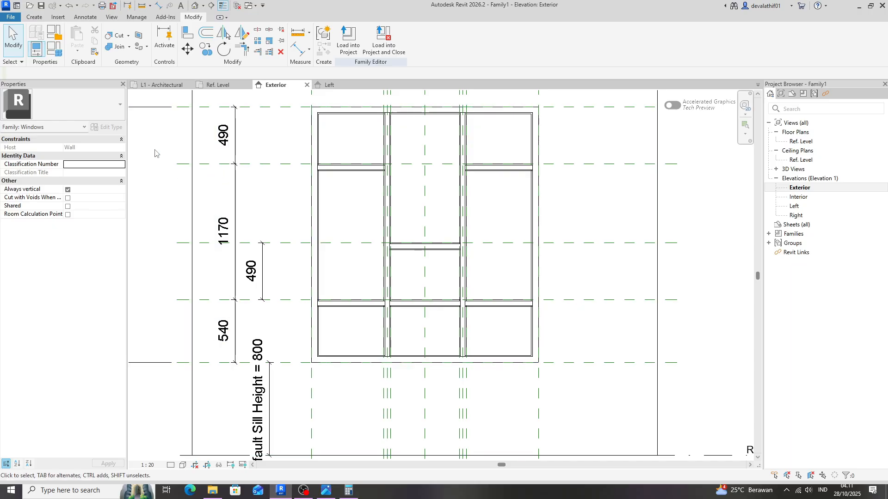
pyautogui.click(322, 190)
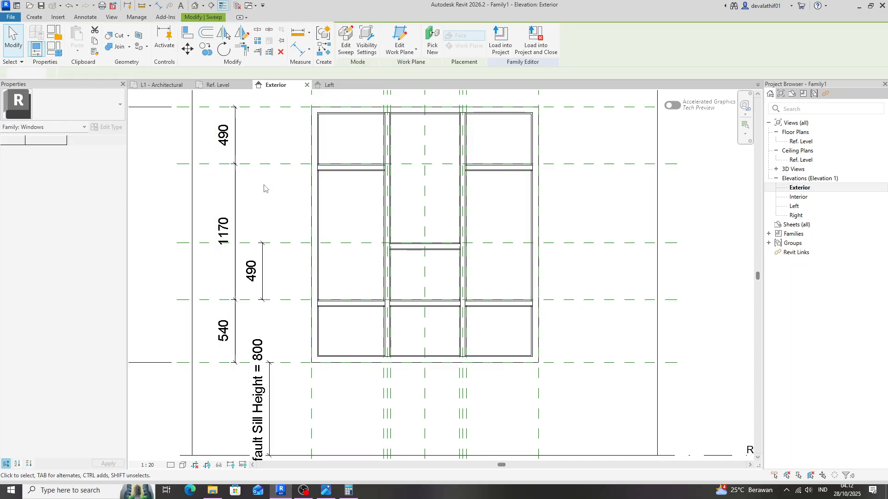
pyautogui.click(264, 188)
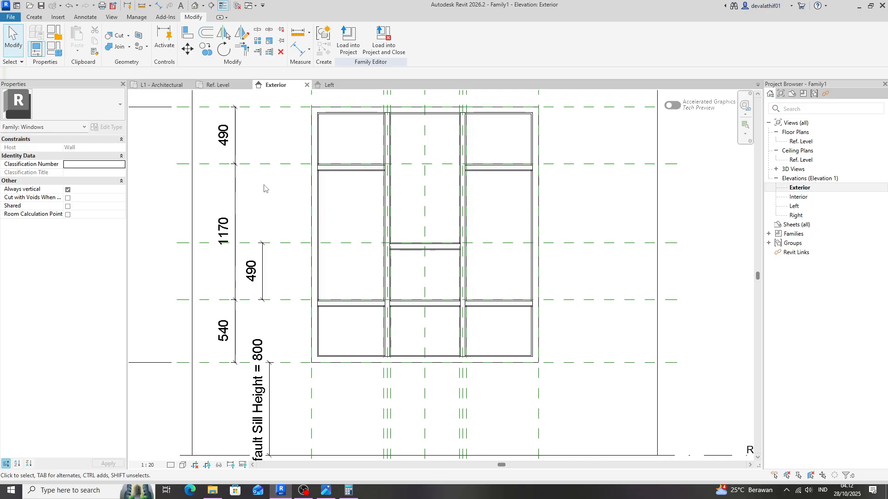
# Step: Start a new extrusion in the Exterior elevation and search the materials for "glas" to assign its material
pyautogui.click(40, 20)
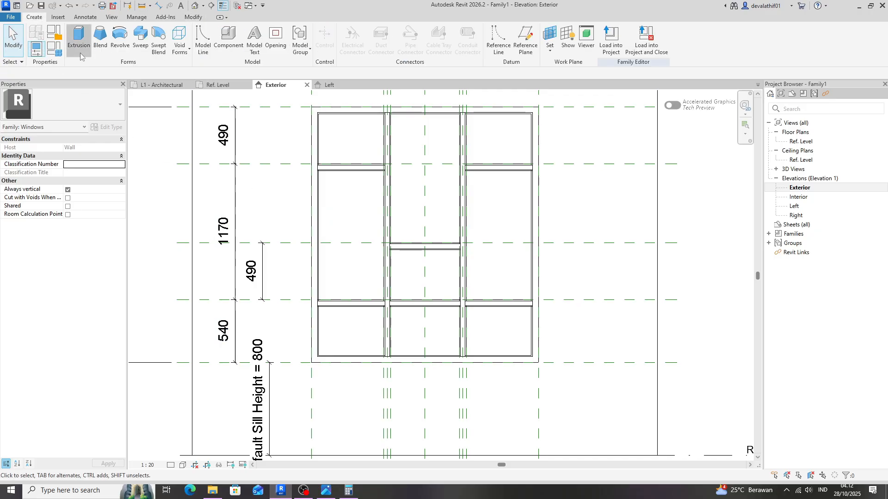
pyautogui.click(79, 37)
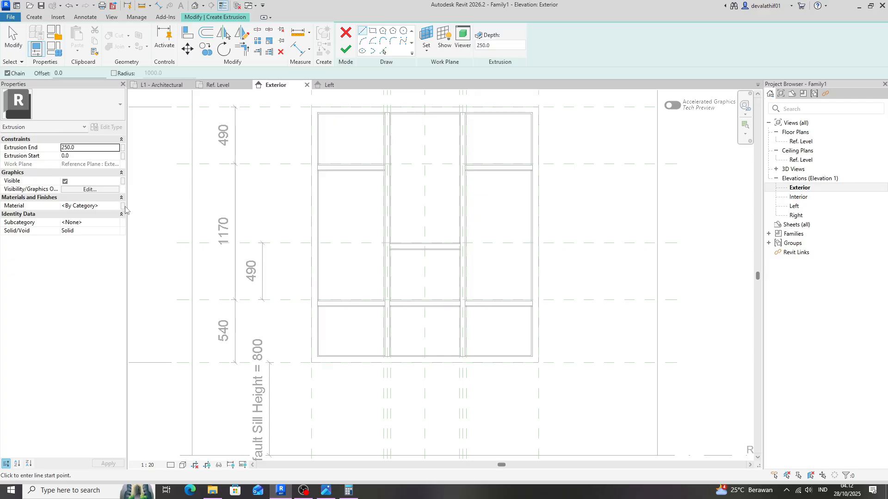
pyautogui.click(120, 208)
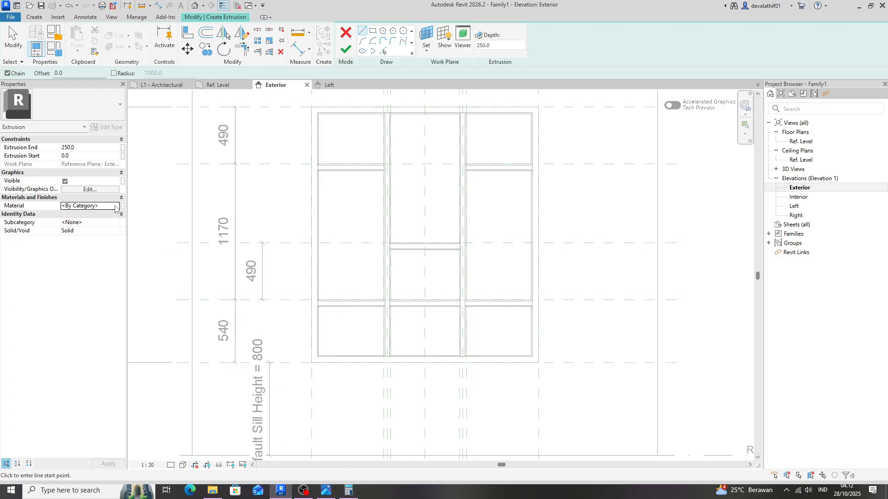
pyautogui.click(115, 206)
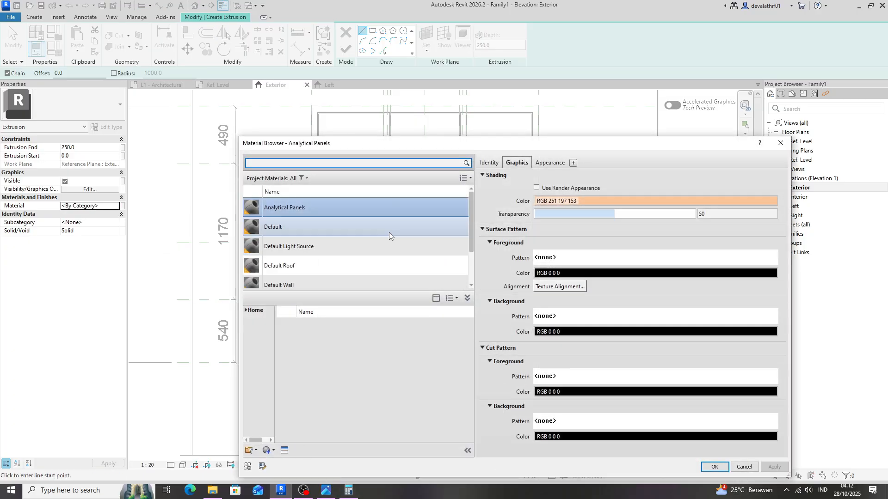
pyautogui.write('g')
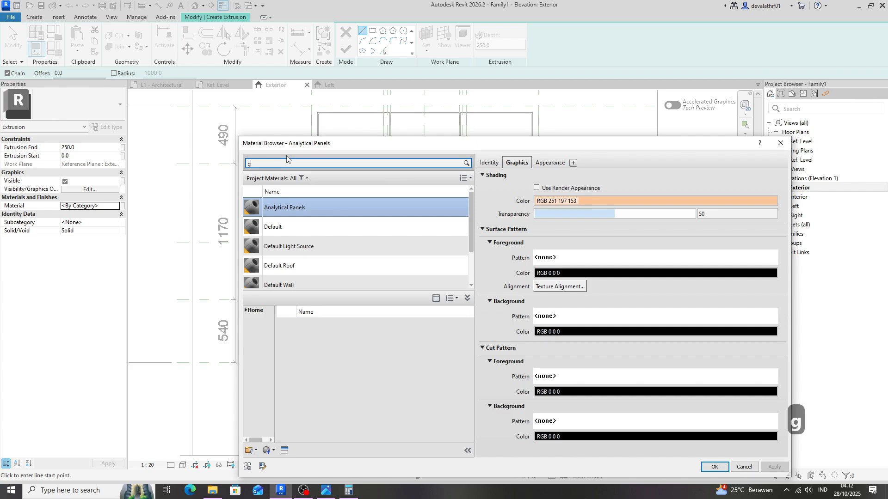
pyautogui.write('las')
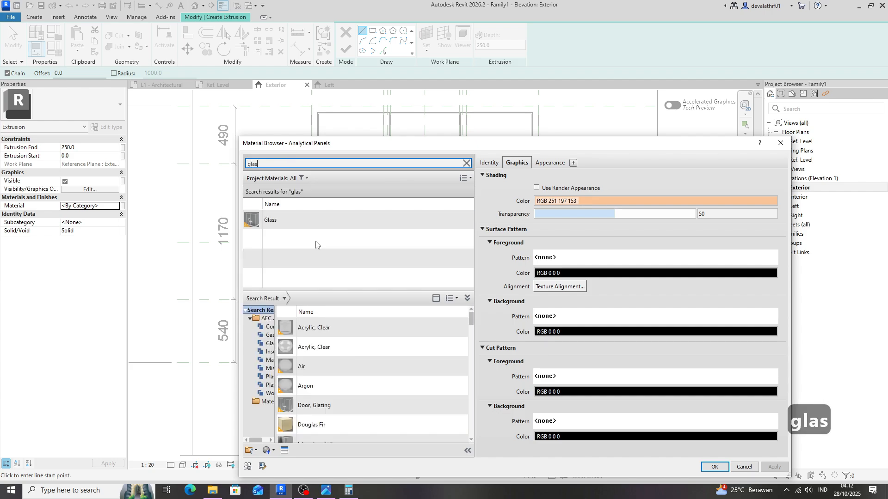
# Step: Duplicate the Glass material and name the copy Kaca
pyautogui.click(307, 216)
pyautogui.rightClick(307, 216)
pyautogui.click(346, 240)
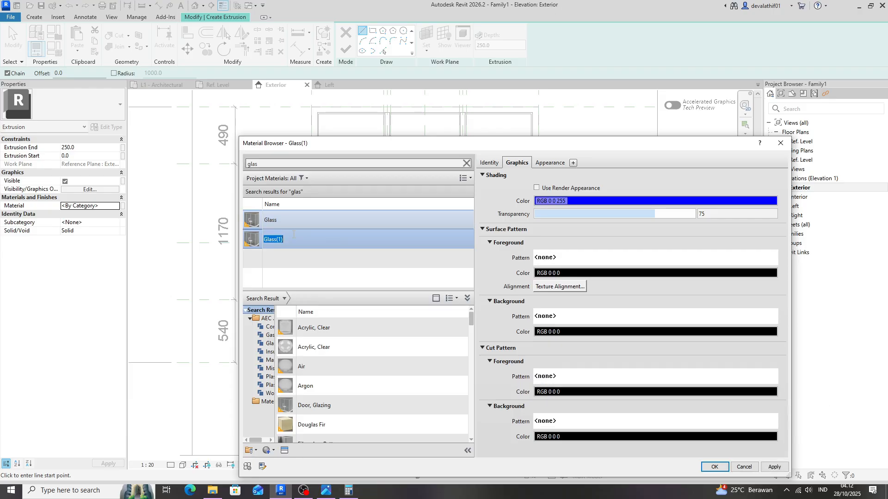
pyautogui.press('capslock')
pyautogui.write('K')
pyautogui.press('capslock')
pyautogui.write('a')
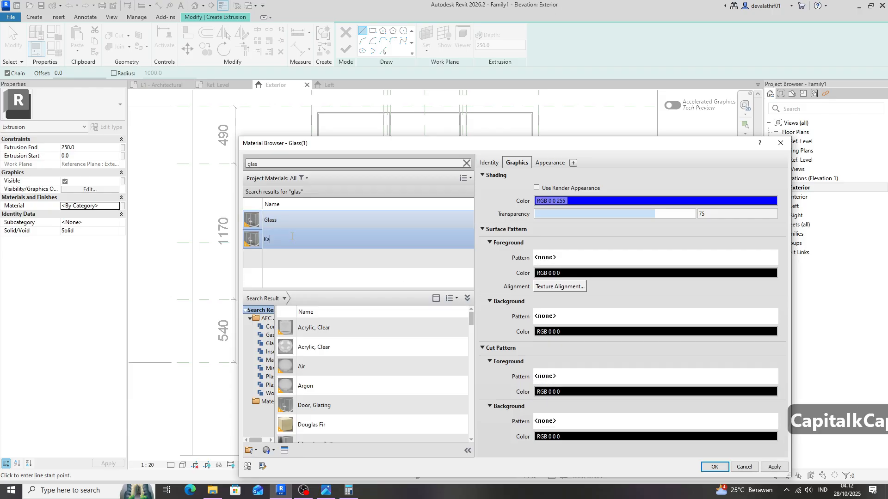
pyautogui.write('ca')
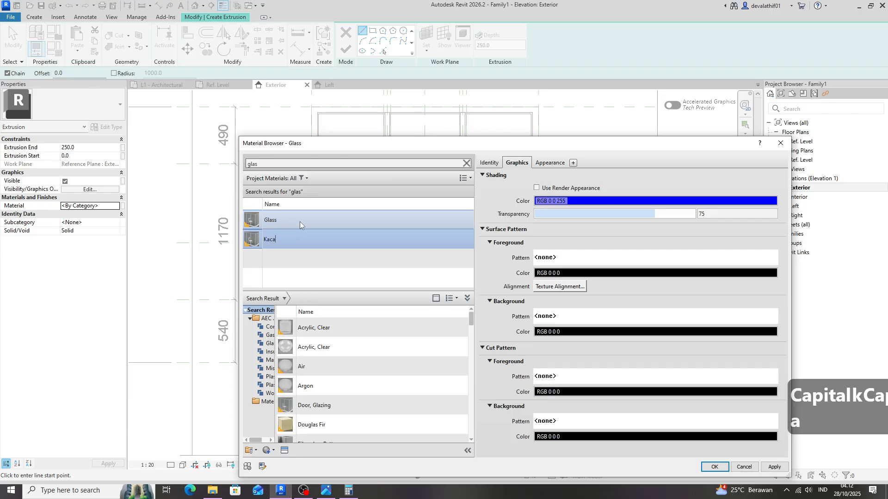
# Step: For Kaca's surface foreground, add a new custom model fill pattern imported from Kaca Pattern.pat
pyautogui.click(625, 262)
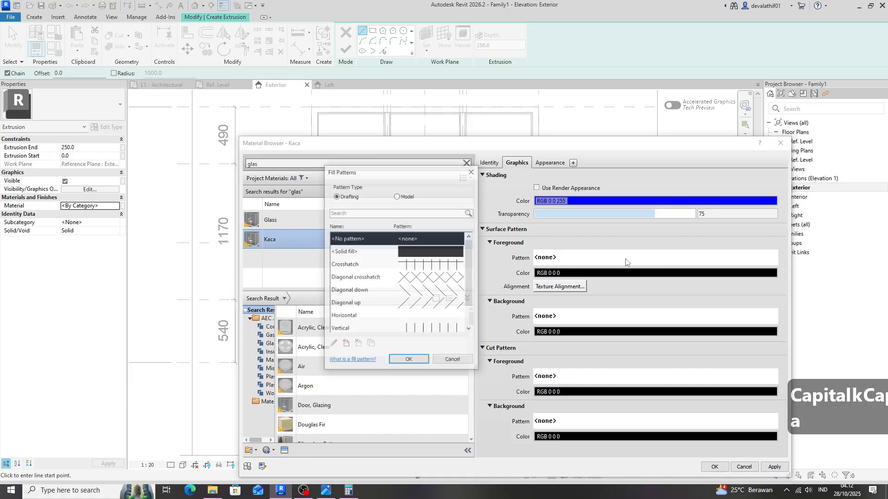
pyautogui.click(398, 196)
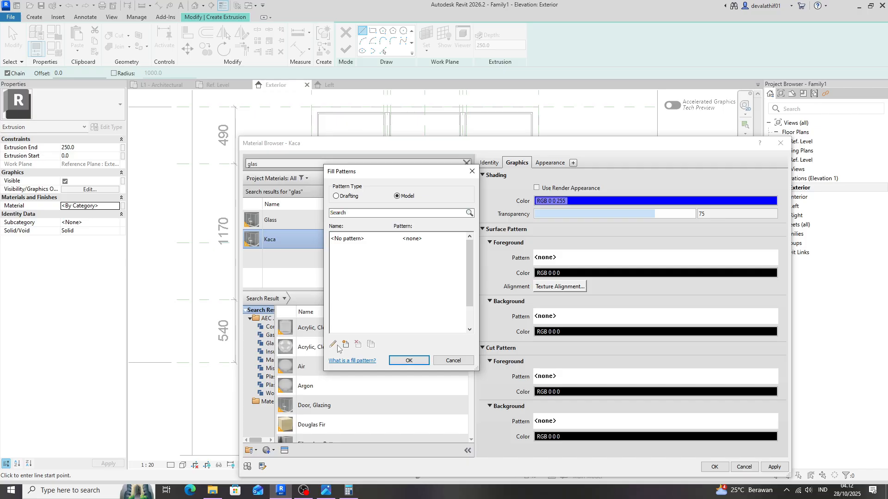
pyautogui.click(344, 345)
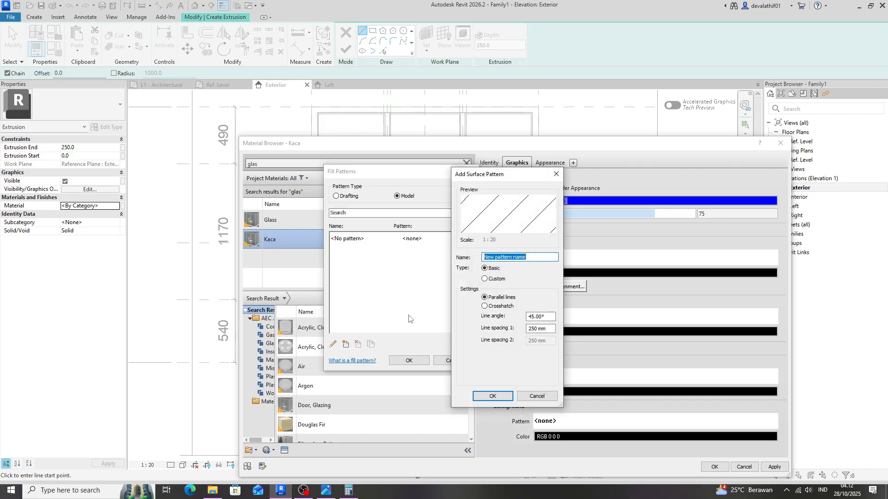
pyautogui.click(485, 279)
pyautogui.click(538, 308)
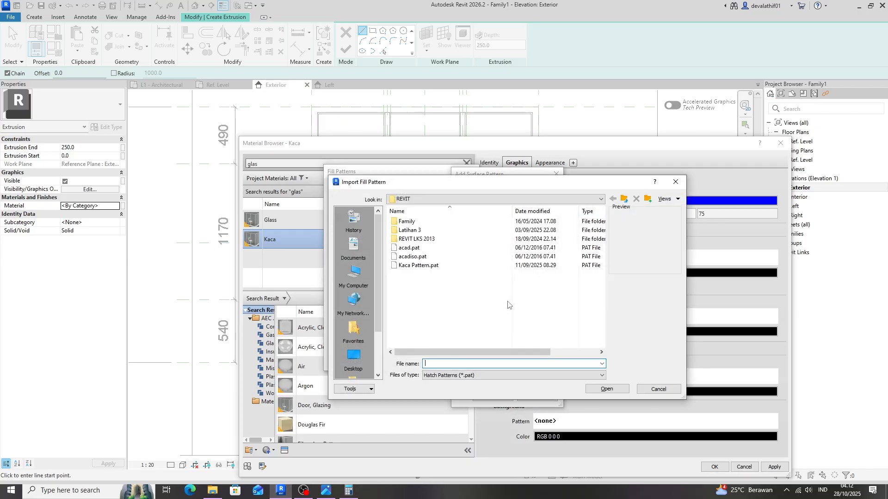
pyautogui.click(418, 265)
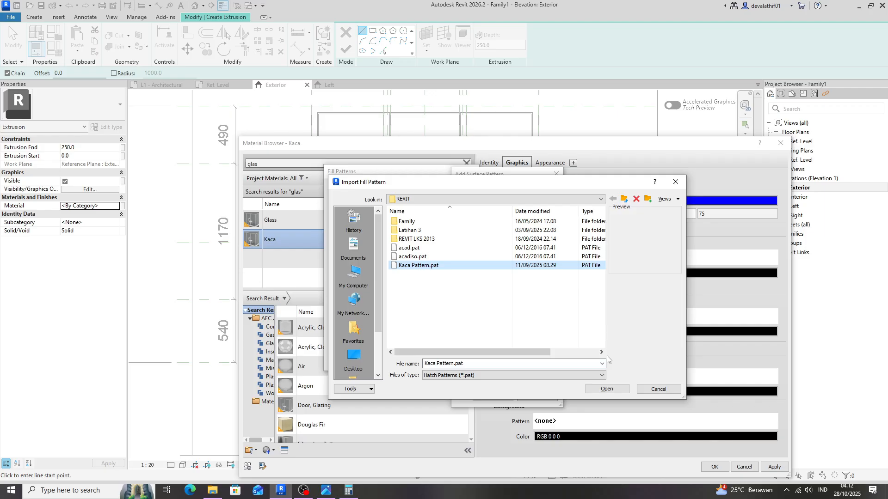
pyautogui.click(607, 389)
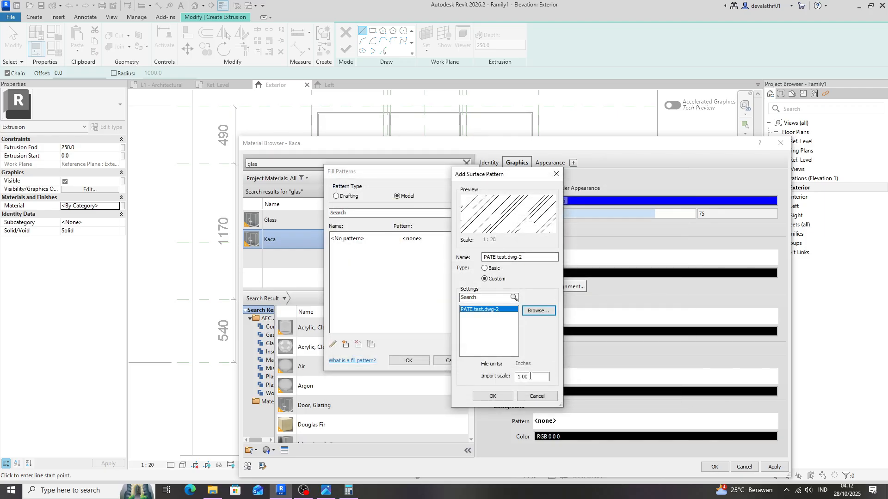
# Step: Set the custom pattern's import scale to 0.3 and assign PATE test.dwg-2 as Kaca's surface foreground pattern
pyautogui.moveTo(531, 376); pyautogui.dragTo(509, 377)
pyautogui.write('0')
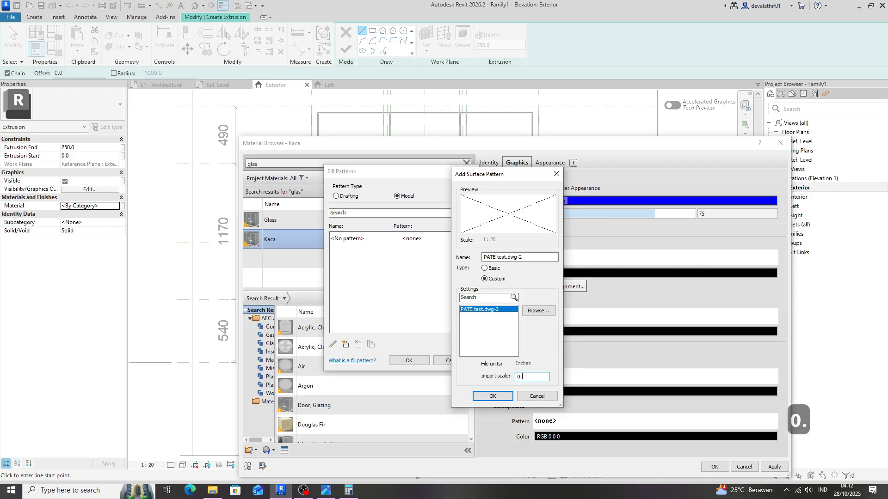
pyautogui.write('.3')
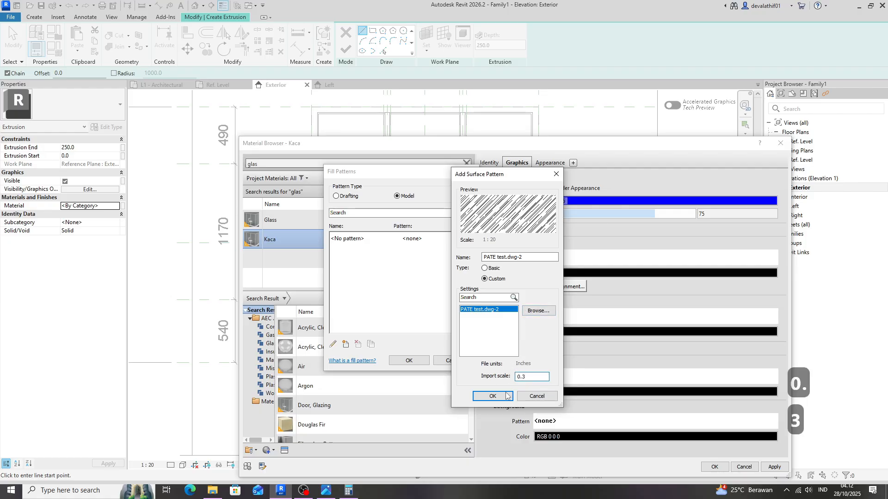
pyautogui.click(507, 396)
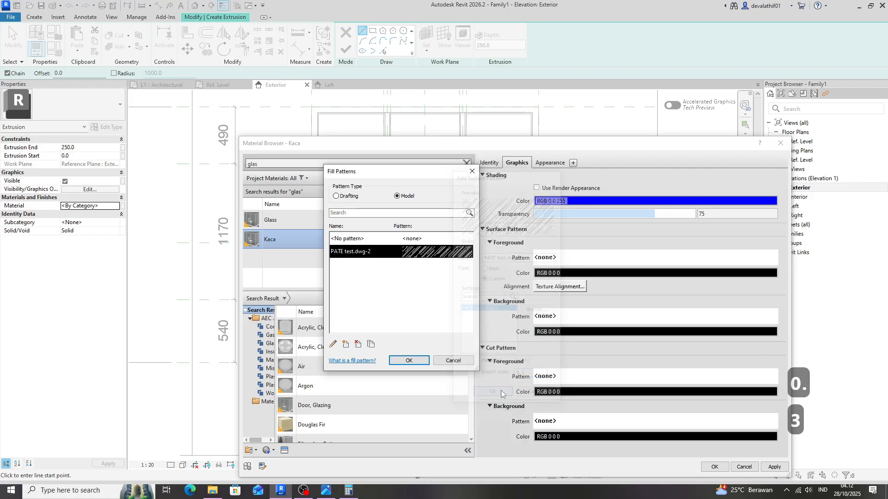
pyautogui.click(408, 360)
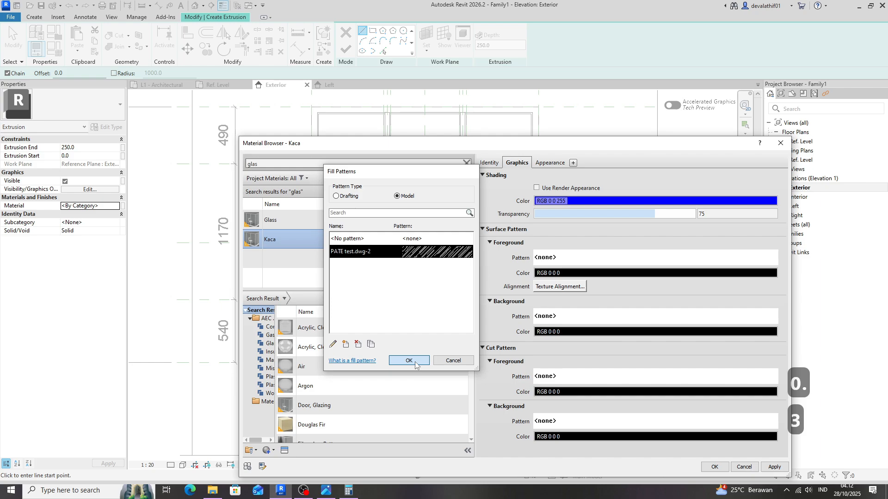
# Step: Set Kaca's surface foreground pattern color to RGB 150 150 150 and assign the material to the extrusion
pyautogui.click(556, 274)
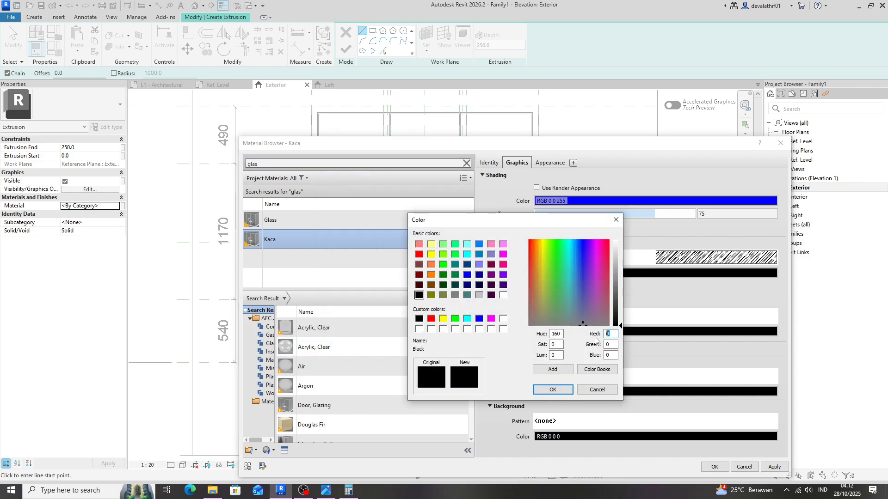
pyautogui.write('220')
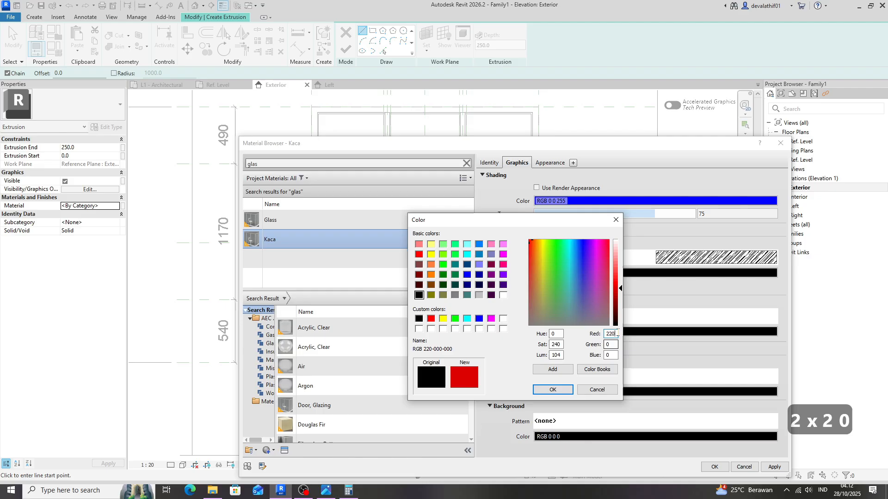
pyautogui.write('150')
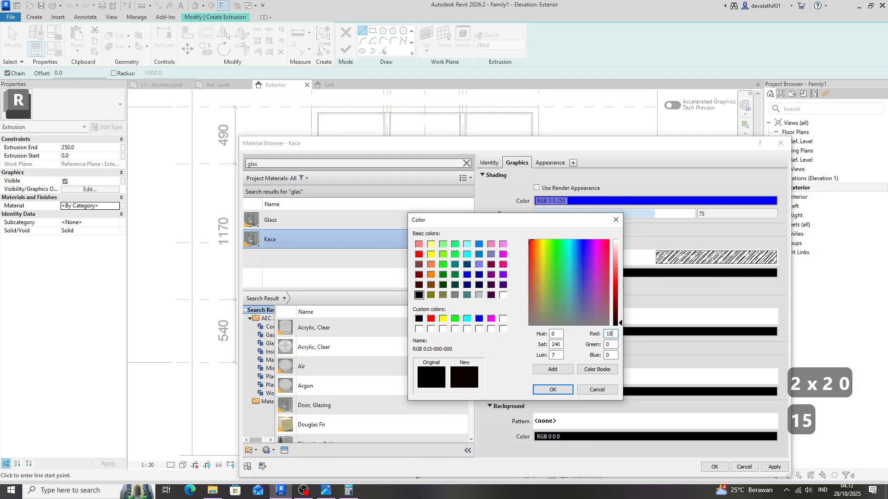
pyautogui.write('150')
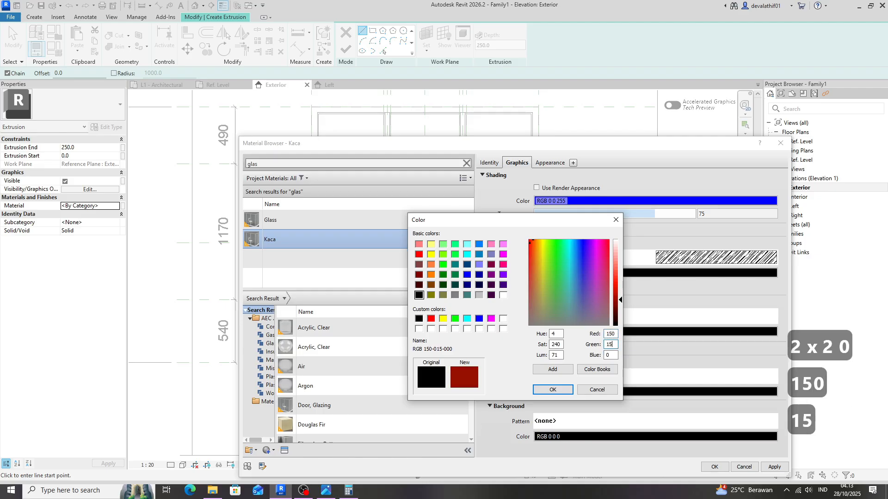
pyautogui.write('150')
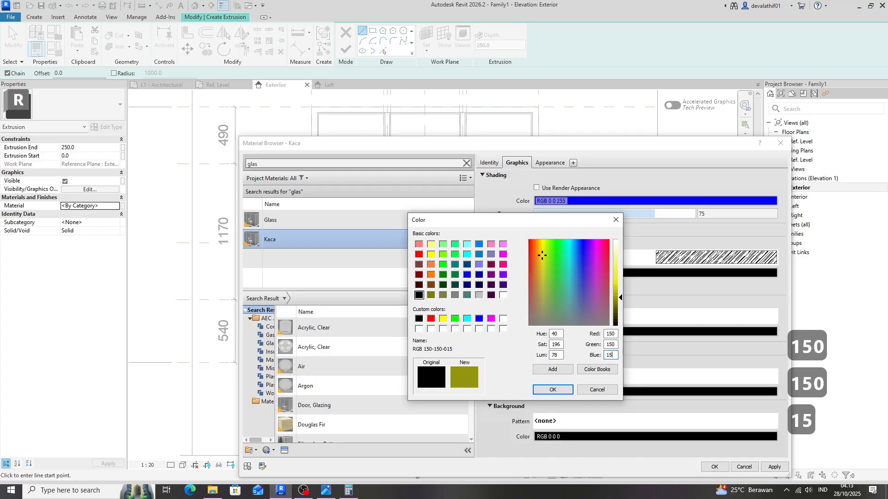
pyautogui.click(563, 390)
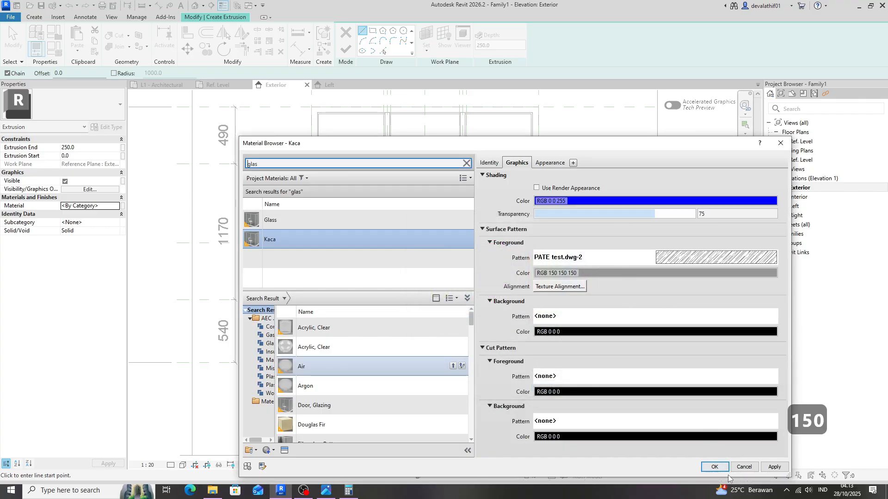
pyautogui.click(714, 467)
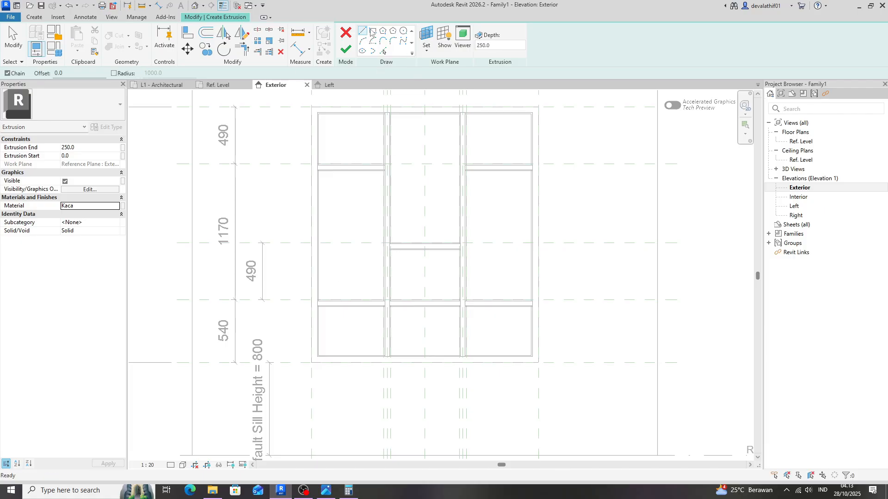
# Step: Sketch a rectangle about 580 by 440 filling the lower-left bay's opening and finish the glass extrusion
pyautogui.click(372, 30)
pyautogui.scroll(4, 356, 312)
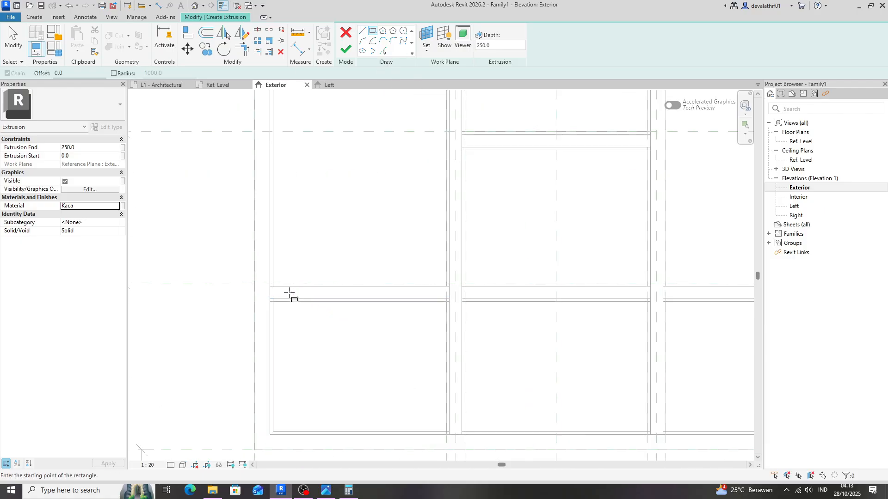
pyautogui.click(270, 298)
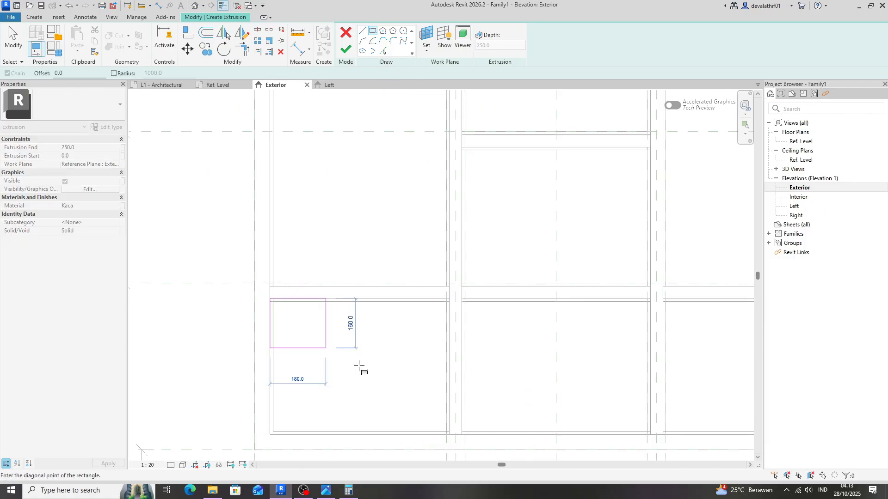
pyautogui.click(449, 435)
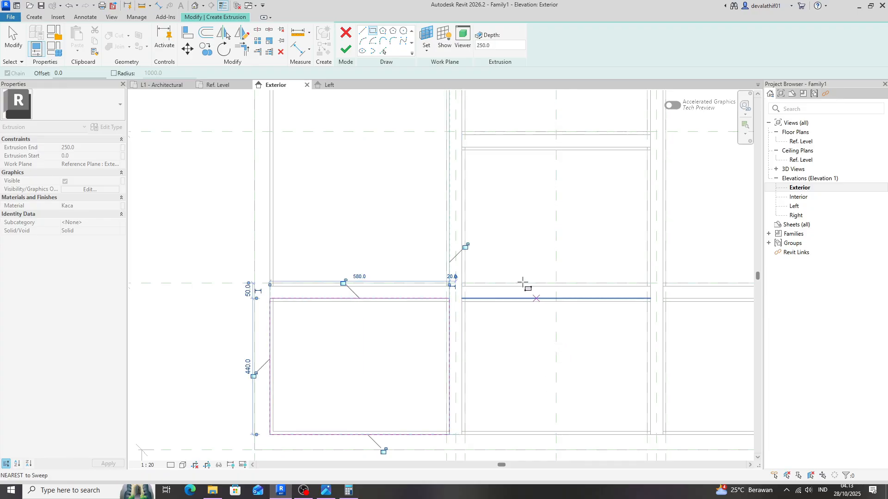
pyautogui.click(342, 52)
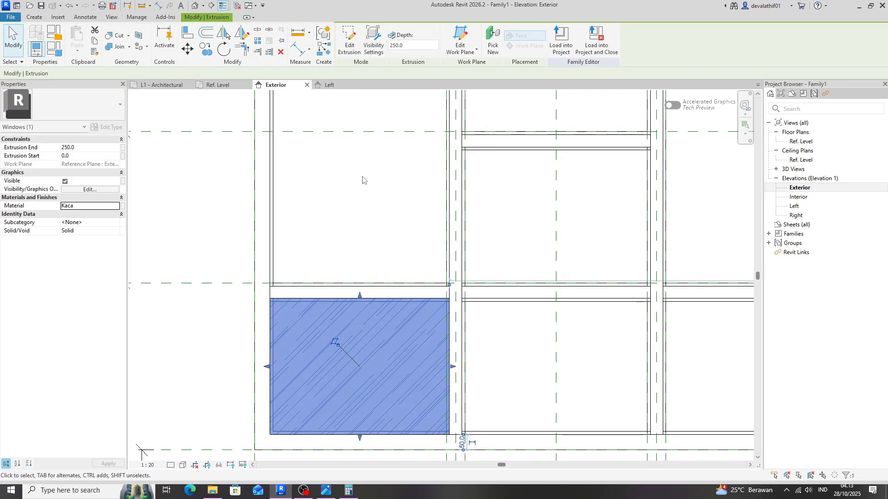
pyautogui.click(377, 234)
pyautogui.scroll(-2, 284, 263)
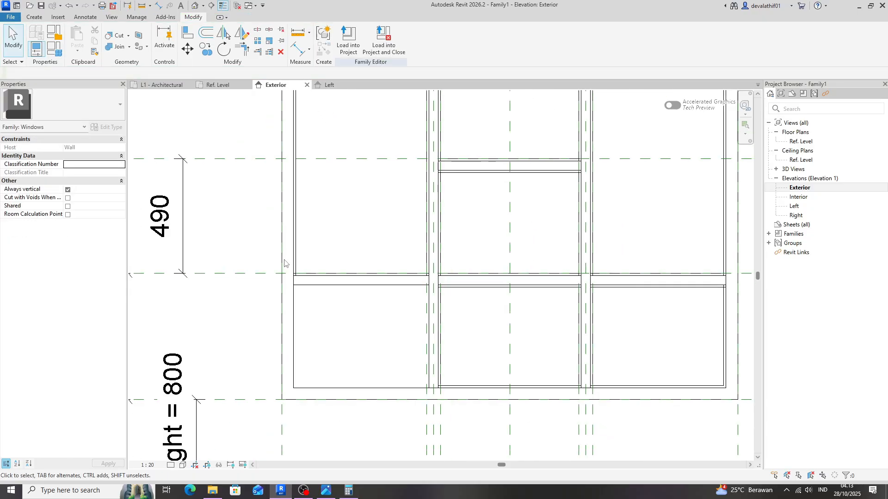
# Step: In the Ref. Level plan, thin the lower-left glass pane by setting its extrusion end to 5
pyautogui.click(372, 294)
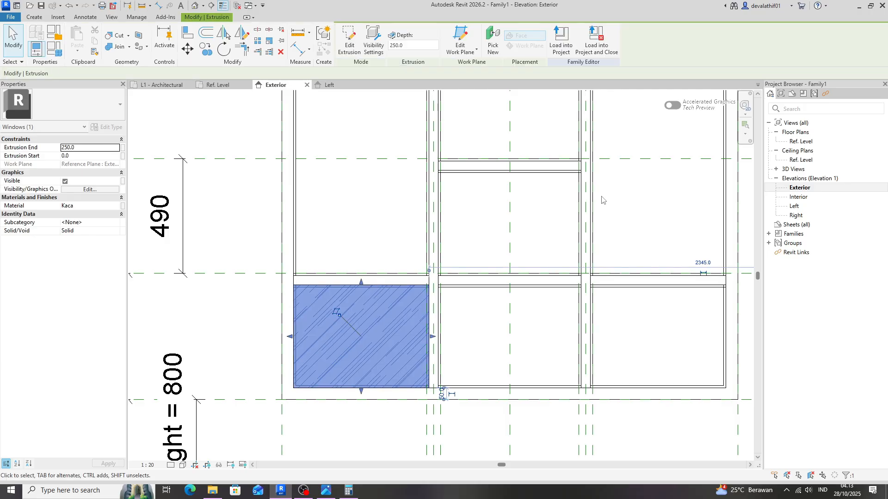
pyautogui.doubleClick(803, 142)
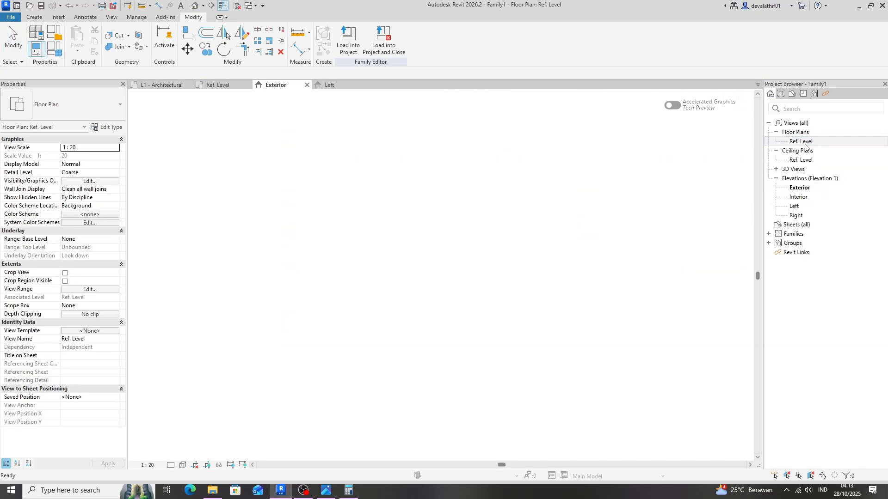
pyautogui.moveTo(526, 385); pyautogui.dragTo(519, 233)
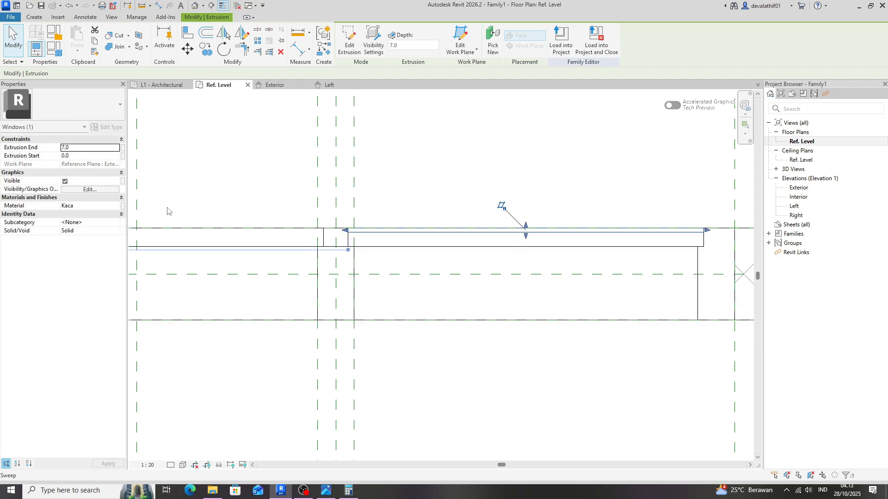
pyautogui.scroll(3, 476, 224)
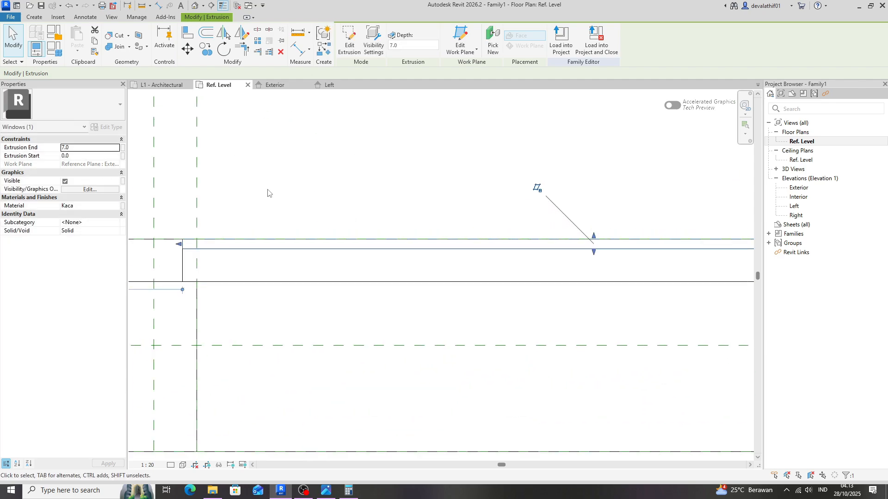
pyautogui.click(74, 150)
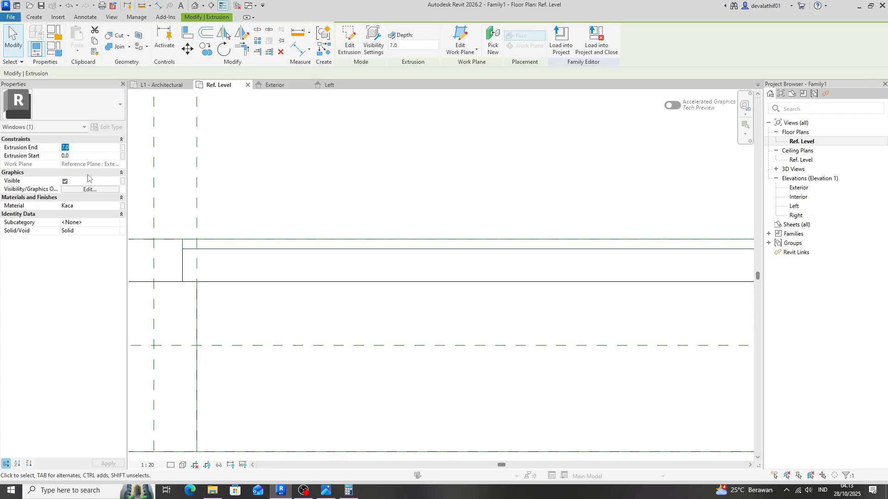
pyautogui.write('5')
pyautogui.press('Return')
pyautogui.click(476, 175)
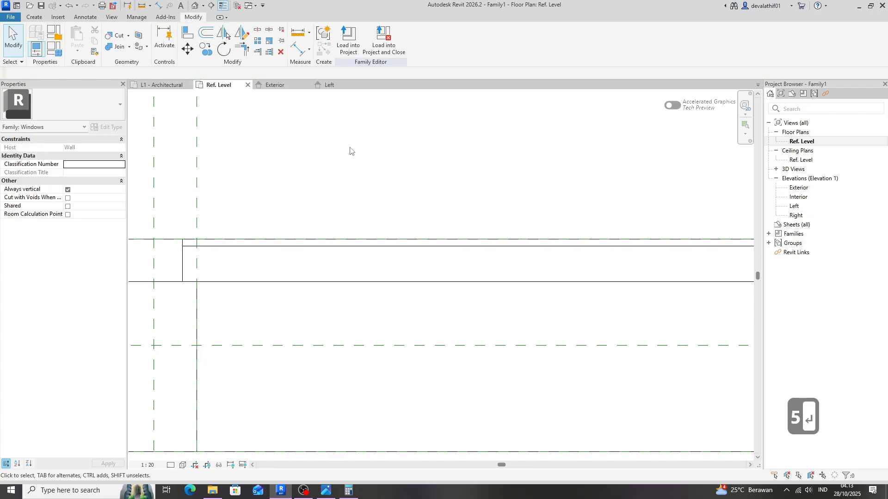
# Step: Back in the Exterior elevation, copy the lower-left glass pane, with multiple copies enabled, into the lower-right bay
pyautogui.click(292, 88)
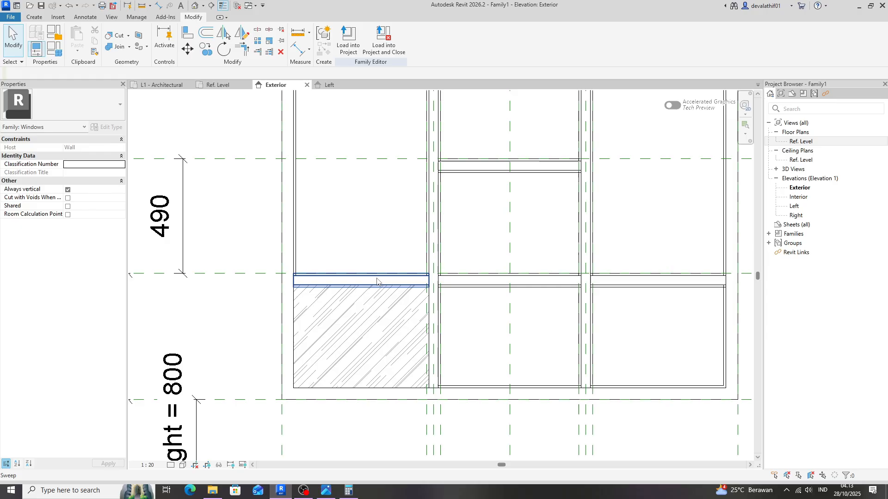
pyautogui.click(377, 308)
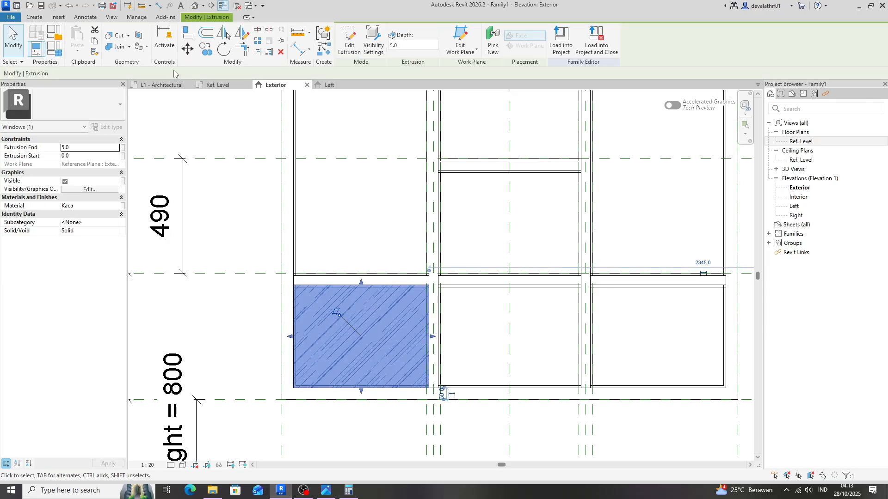
pyautogui.click(207, 52)
pyautogui.scroll(5, 294, 286)
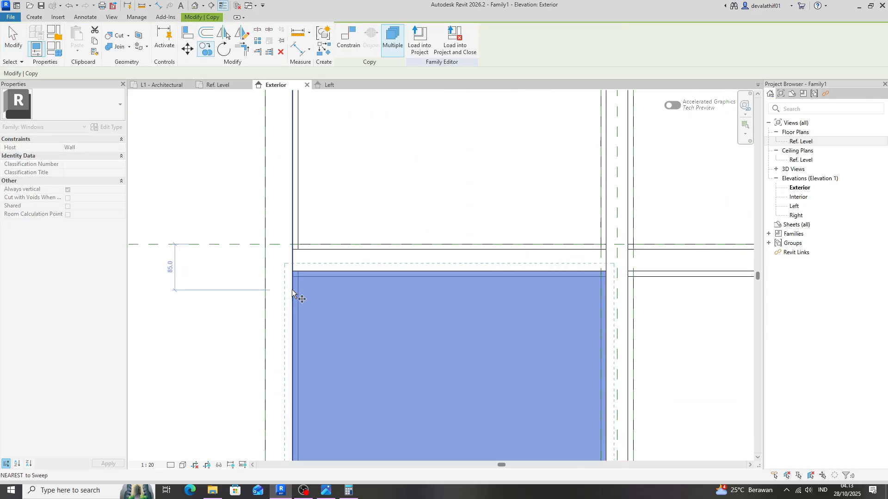
pyautogui.click(294, 263)
pyautogui.scroll(-5, 223, 284)
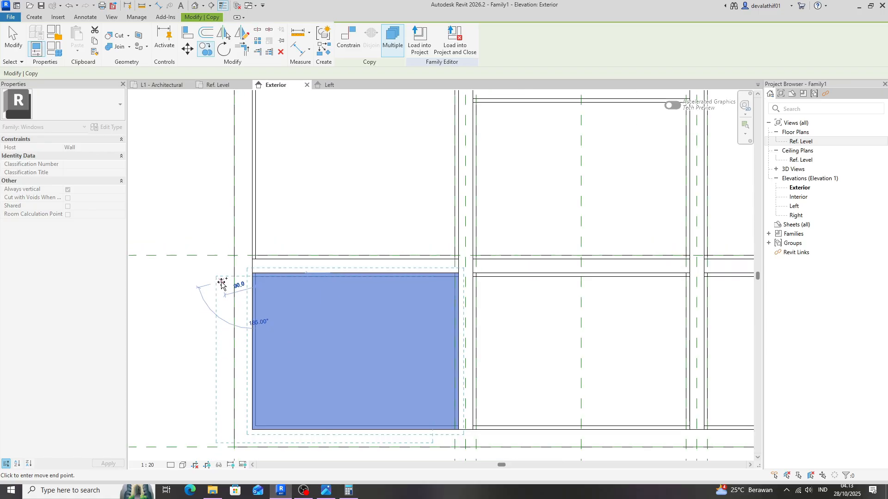
pyautogui.scroll(-2, 221, 283)
pyautogui.scroll(6, 532, 273)
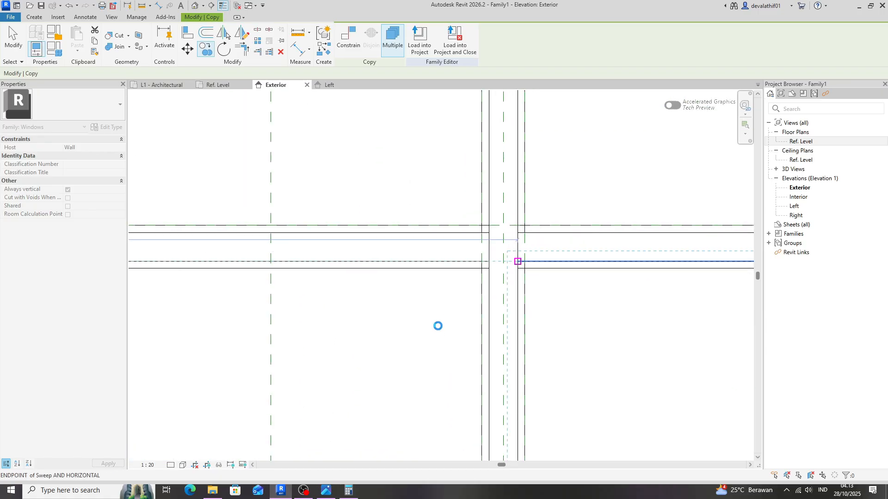
pyautogui.scroll(-4, 488, 363)
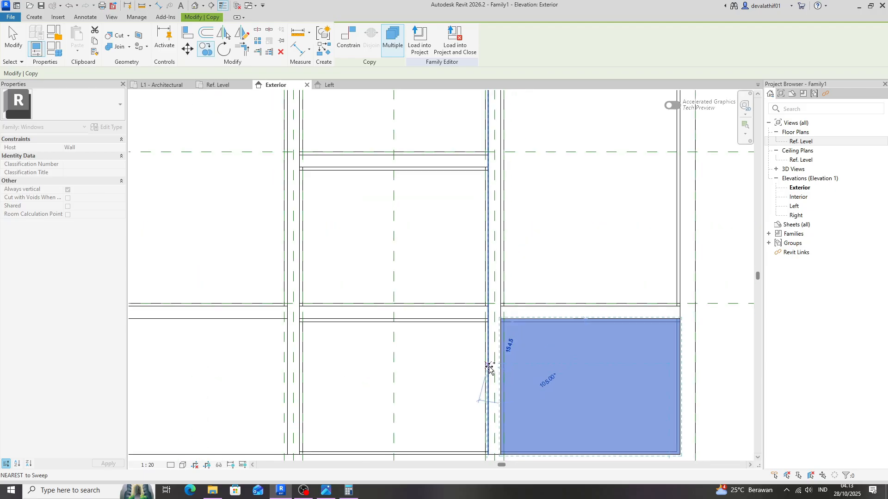
# Step: Place further copies of the glass pane in the upper-right and upper-left bays, then end copying
pyautogui.scroll(4, 469, 207)
pyautogui.scroll(4, 470, 206)
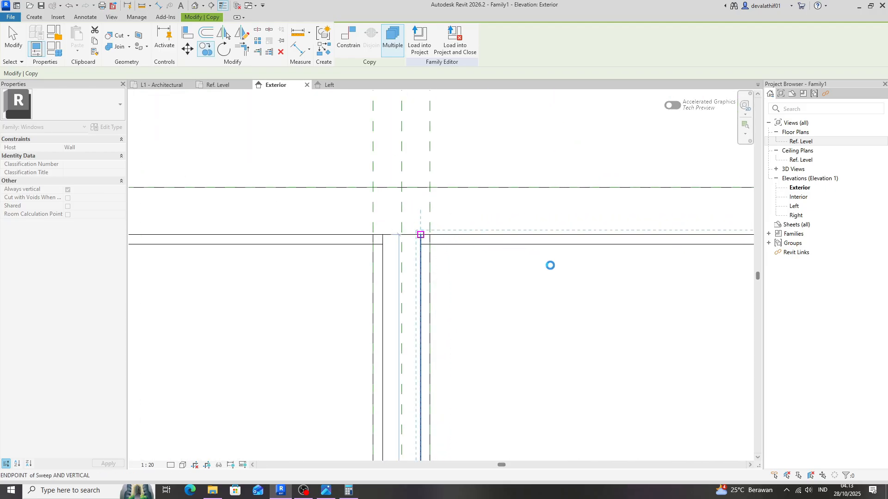
pyautogui.scroll(-5, 550, 266)
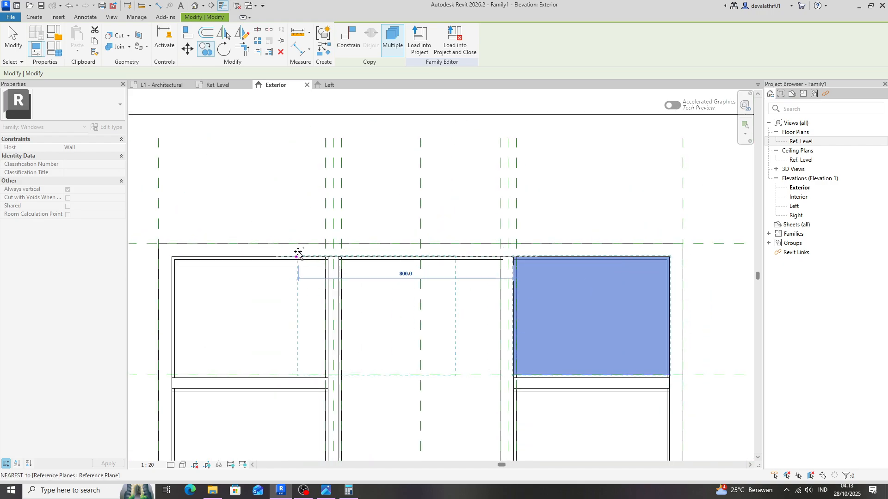
pyautogui.scroll(3, 162, 261)
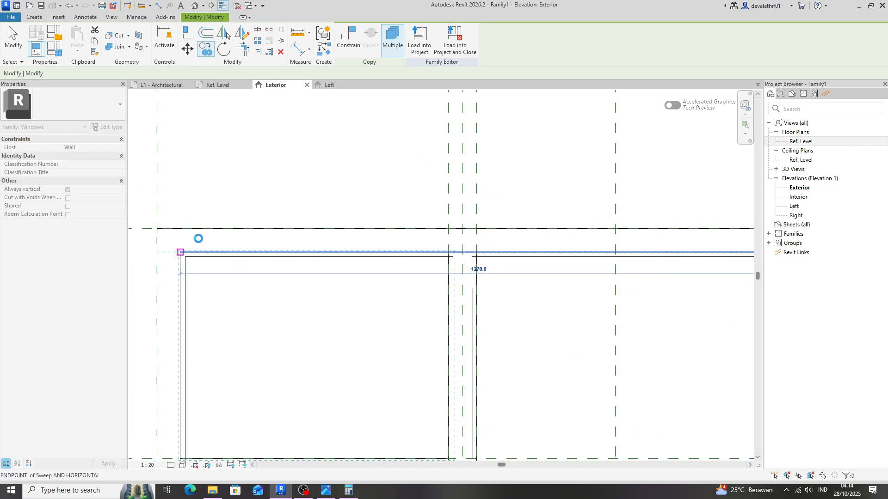
pyautogui.write('1')
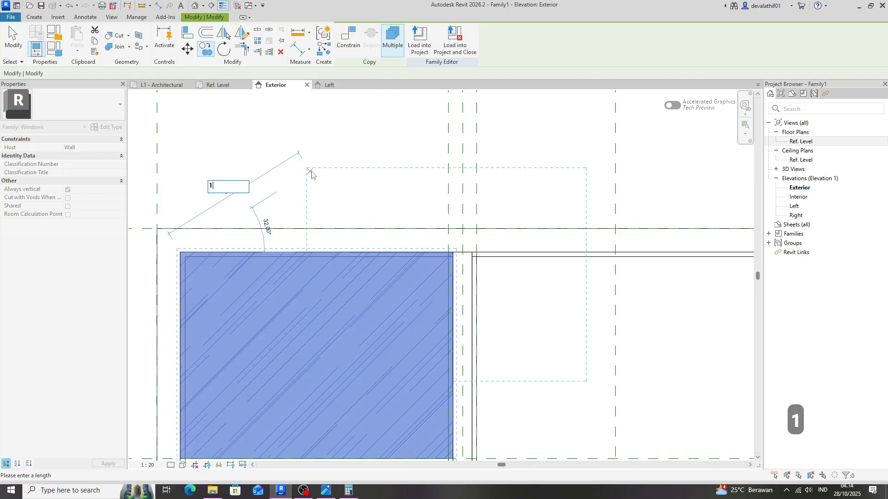
pyautogui.press('Escape')
pyautogui.press('Escape')
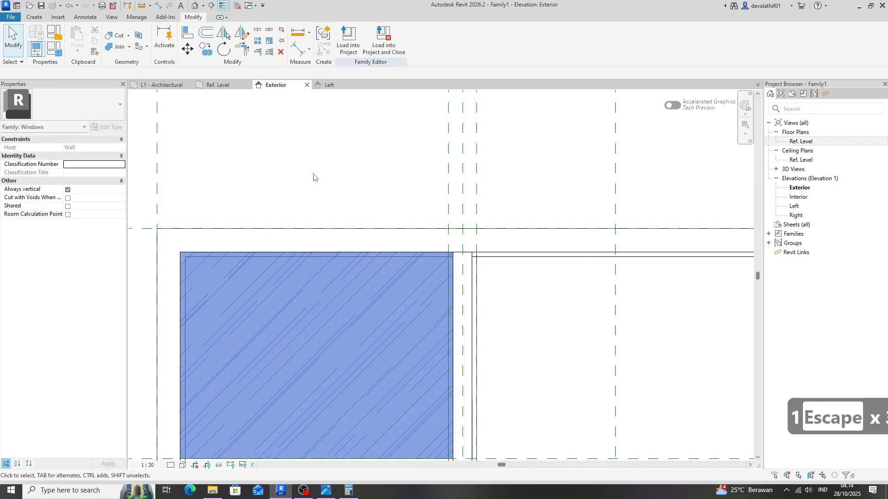
pyautogui.press('Escape')
pyautogui.scroll(-5, 286, 198)
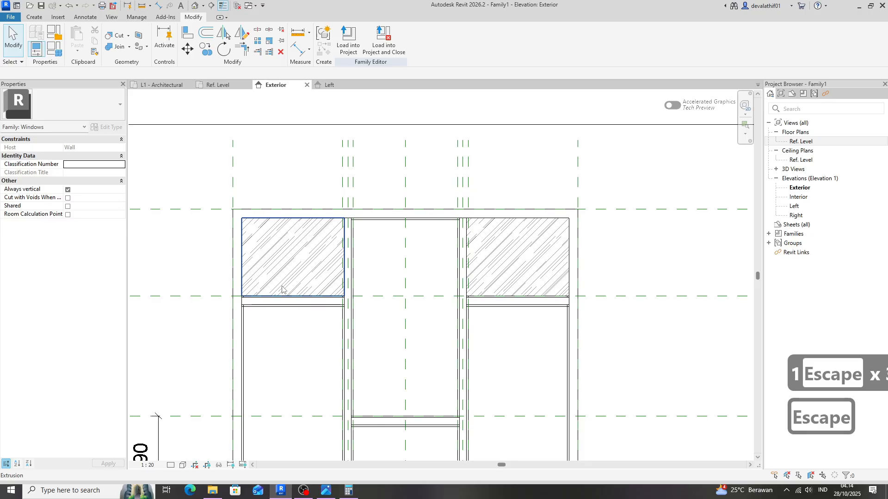
pyautogui.moveTo(303, 322); pyautogui.dragTo(367, 243, button='middle')
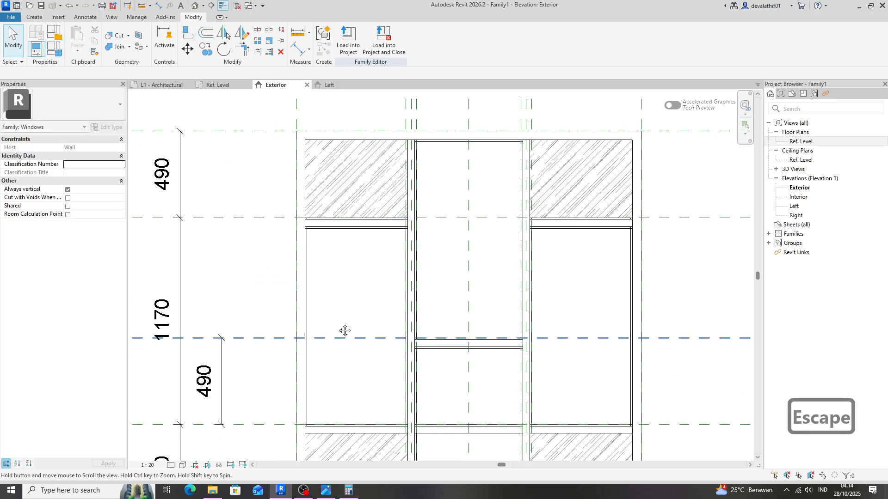
# Step: Extend the lower edge of the upper-left glass pane down to the transom frame beneath it
pyautogui.moveTo(344, 331); pyautogui.dragTo(337, 303, button='middle')
pyautogui.scroll(4, 359, 158)
pyautogui.click(359, 160)
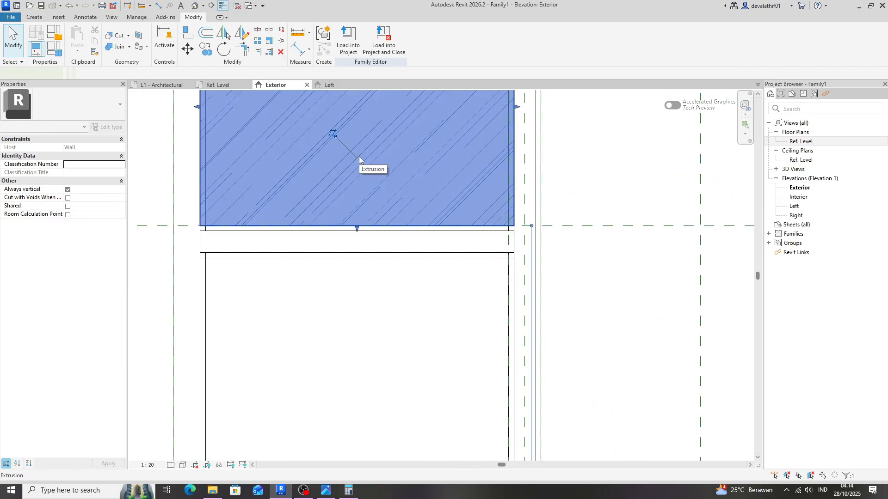
pyautogui.scroll(4, 362, 234)
pyautogui.moveTo(386, 256); pyautogui.dragTo(387, 266)
pyautogui.click(371, 379)
# Step: Extend the lower edge of the upper-right glass pane about 10 mm down to the transom frame
pyautogui.scroll(-2, 325, 299)
pyautogui.scroll(1, 471, 292)
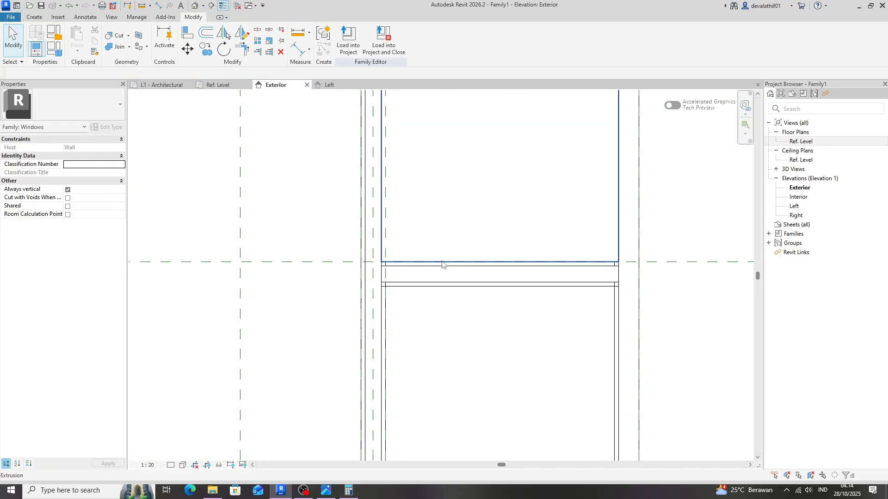
pyautogui.click(486, 276)
pyautogui.scroll(2, 472, 291)
pyautogui.moveTo(507, 262); pyautogui.dragTo(507, 264)
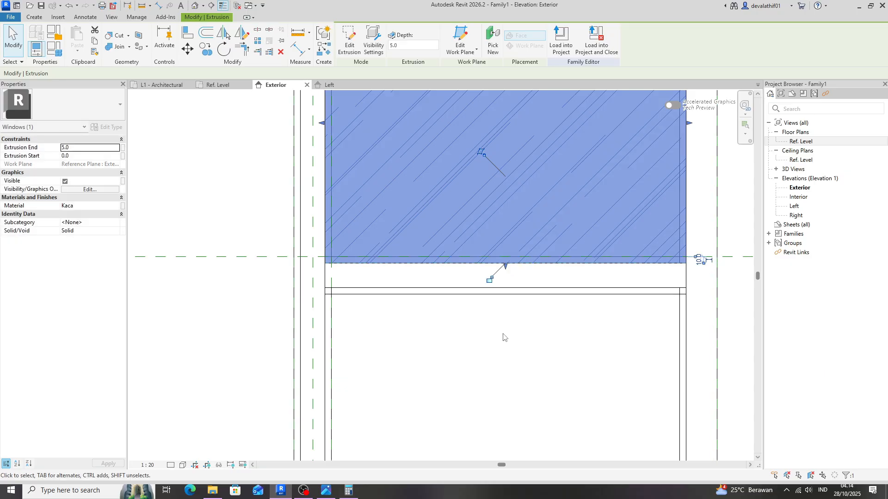
pyautogui.press('Escape')
pyautogui.scroll(-6, 470, 242)
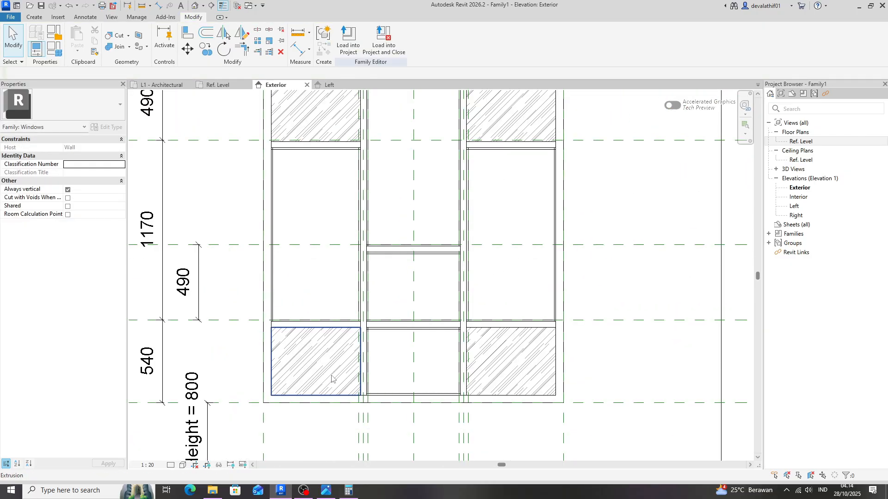
# Step: Copy the lower-left glass pane into the bottom middle bay and widen the copy to reach the right-hand mullion
pyautogui.click(332, 379)
pyautogui.scroll(3, 319, 356)
pyautogui.press('c')
pyautogui.press('o')
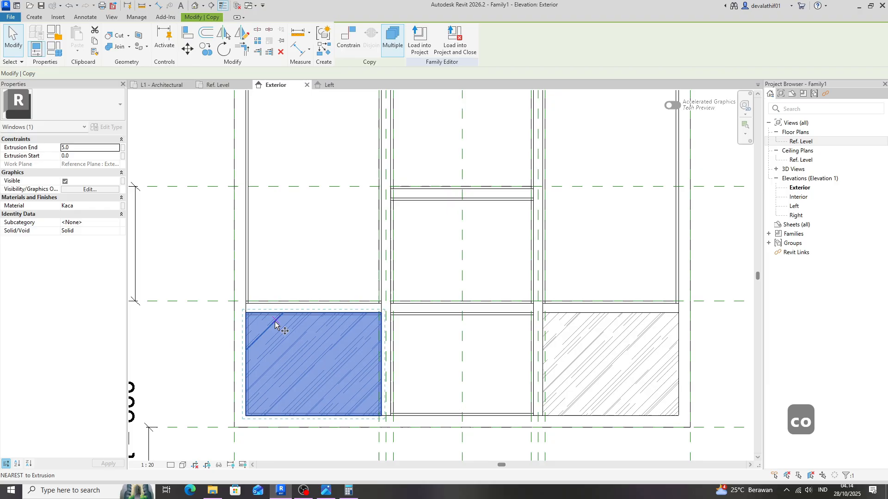
pyautogui.scroll(4, 266, 320)
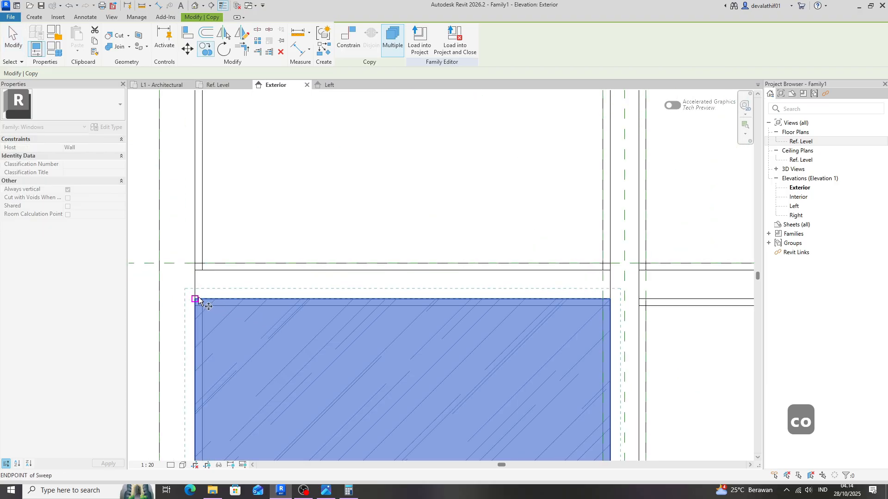
pyautogui.click(196, 299)
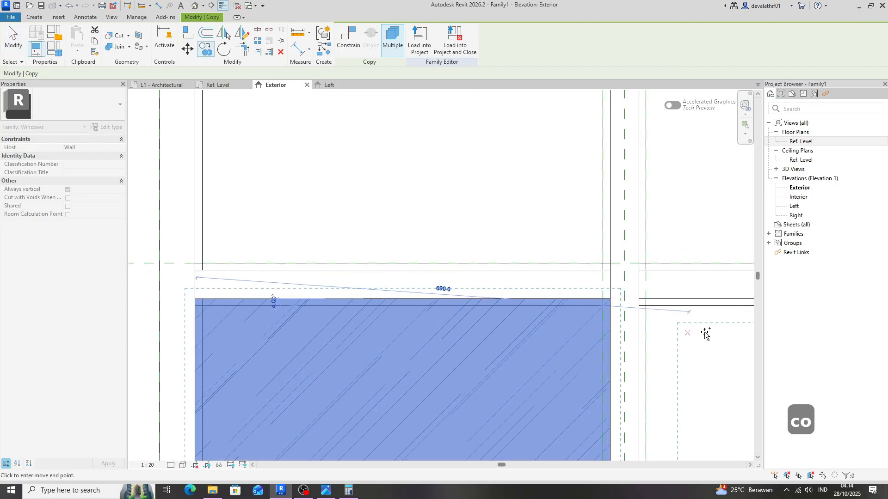
pyautogui.click(640, 301)
pyautogui.scroll(-4, 228, 246)
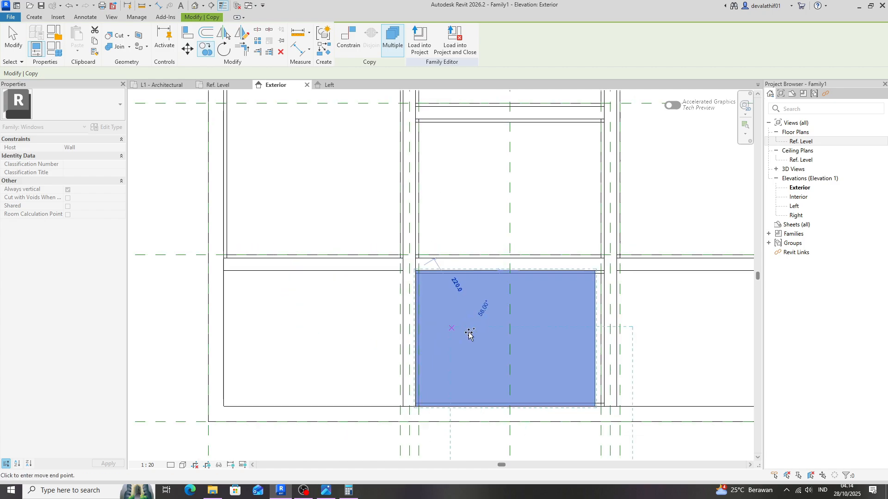
pyautogui.press('Escape')
pyautogui.scroll(2, 606, 340)
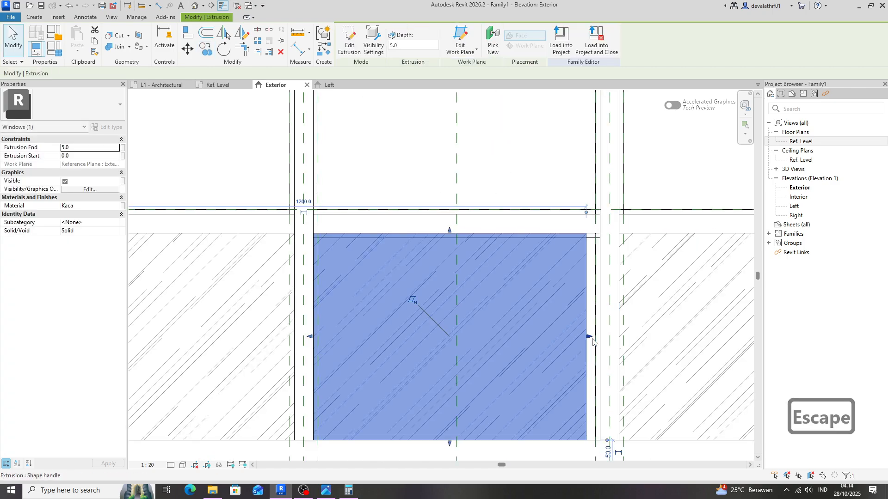
pyautogui.press('Escape')
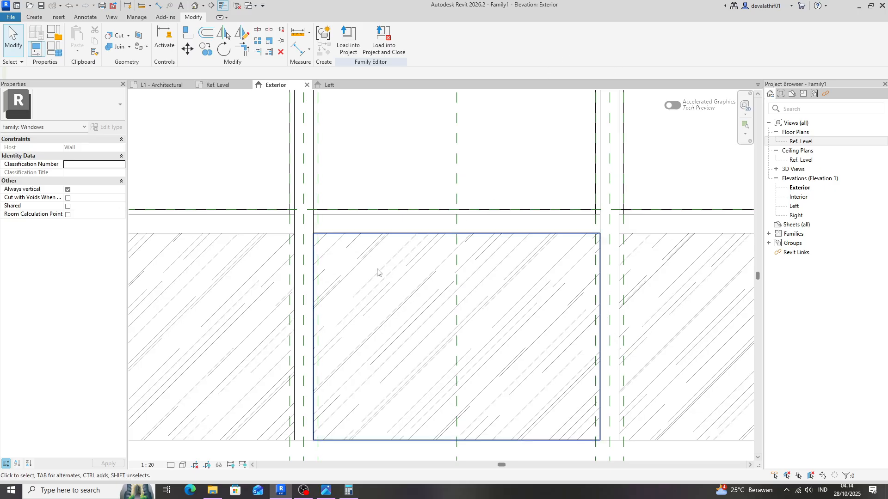
# Step: Copy the bottom middle glass pane into the bay directly above it, aligned with the upper-left corner of that opening
pyautogui.click(352, 245)
pyautogui.press('c')
pyautogui.press('o')
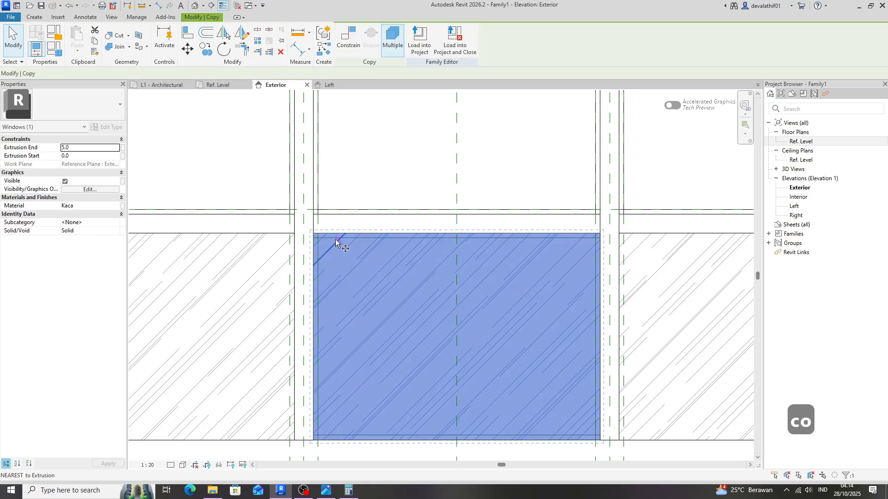
pyautogui.click(310, 232)
pyautogui.scroll(-3, 359, 303)
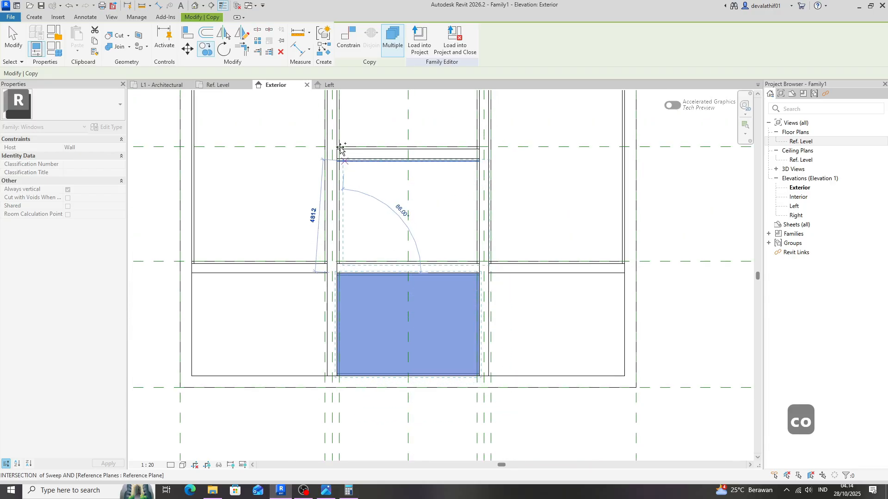
pyautogui.scroll(5, 341, 148)
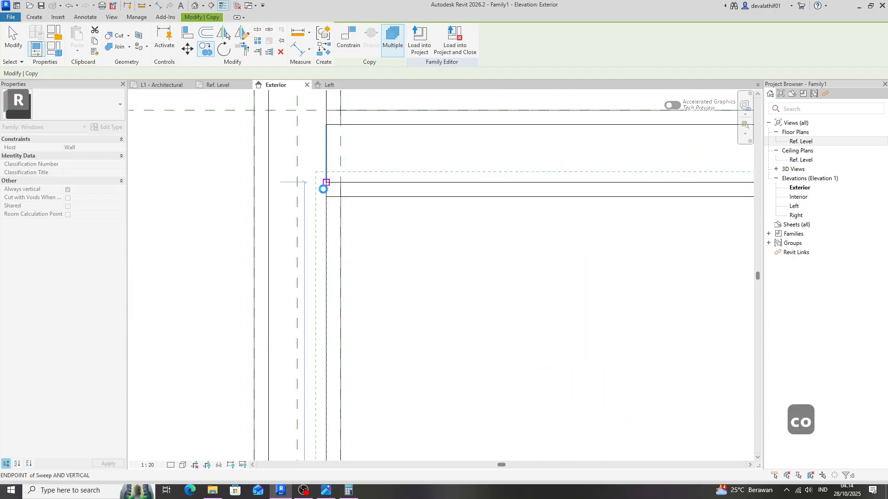
pyautogui.click(323, 194)
pyautogui.scroll(-3, 319, 194)
pyautogui.press('Escape')
pyautogui.press('Escape')
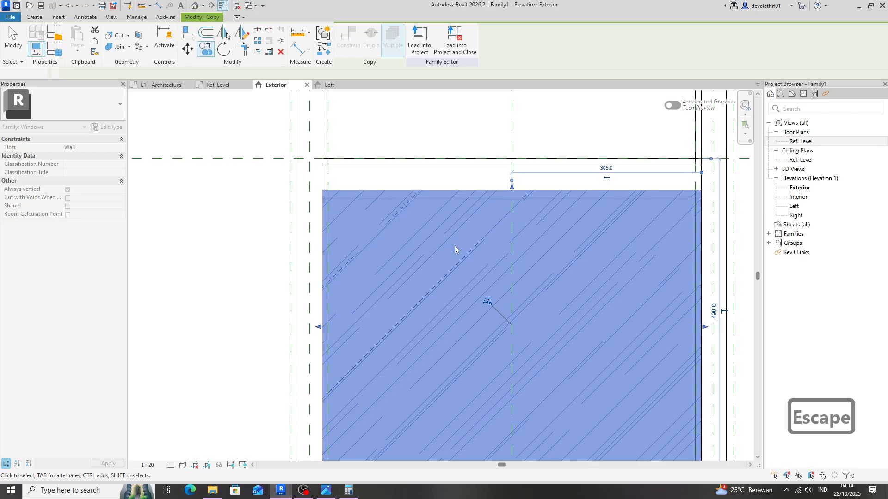
# Step: Consult the window elevation in the reference image 6X12M_007.png and return to the Revit window family
pyautogui.scroll(-2, 545, 239)
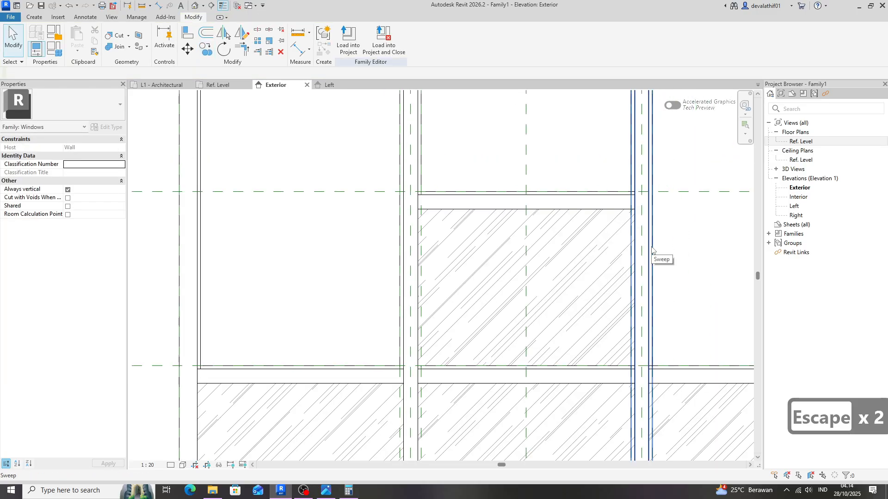
pyautogui.scroll(-3, 425, 315)
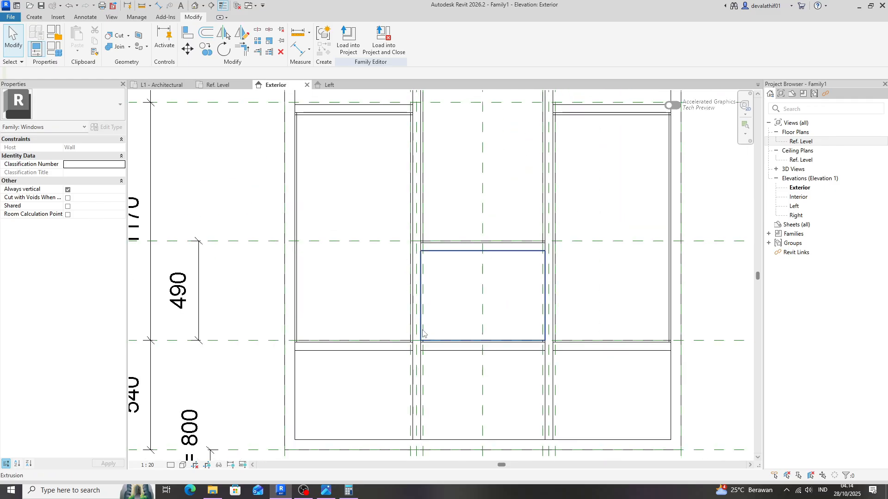
pyautogui.moveTo(407, 326); pyautogui.dragTo(399, 393, button='middle')
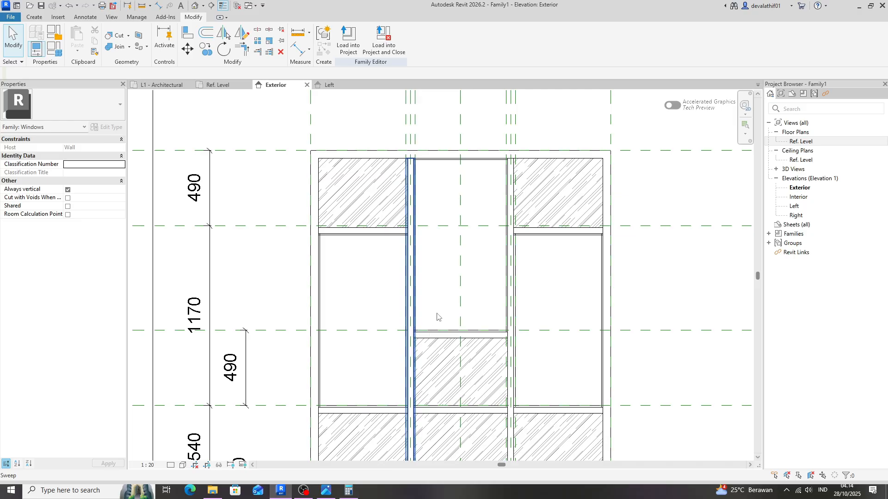
pyautogui.click(323, 495)
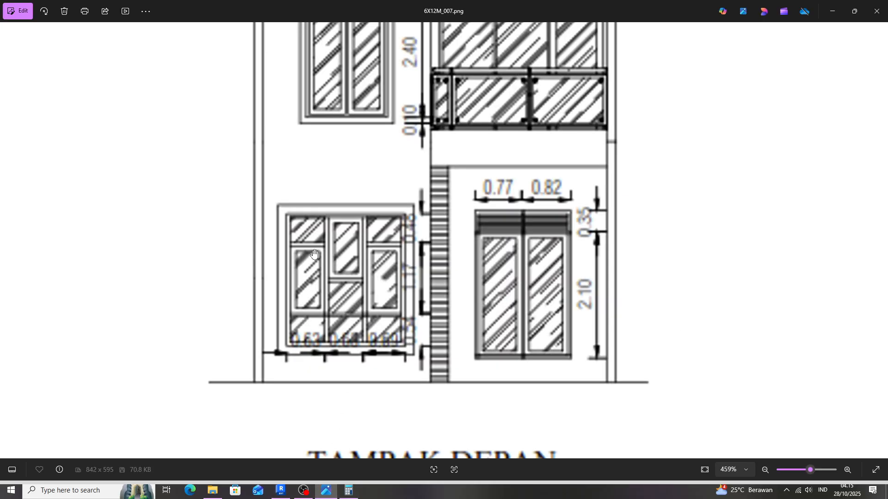
pyautogui.click(832, 11)
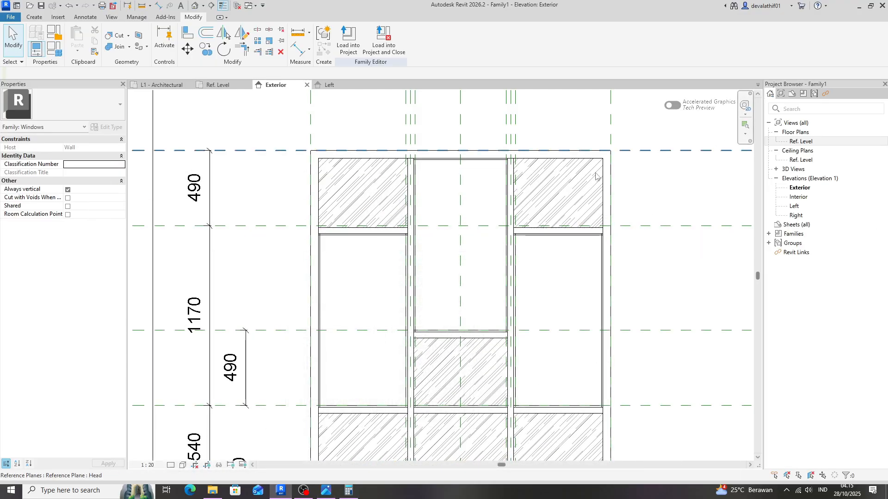
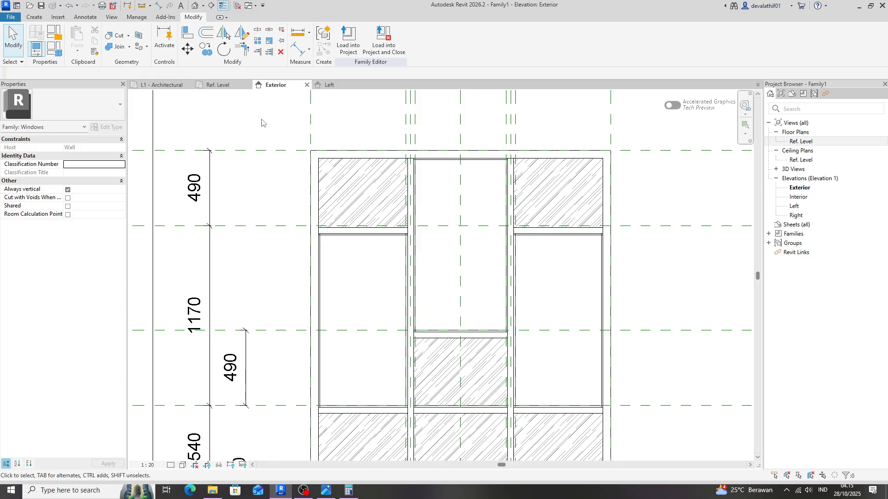
# Step: Start a Sweep with a sketched path and draw its left and top sides along the left middle opening
pyautogui.click(35, 17)
pyautogui.click(141, 42)
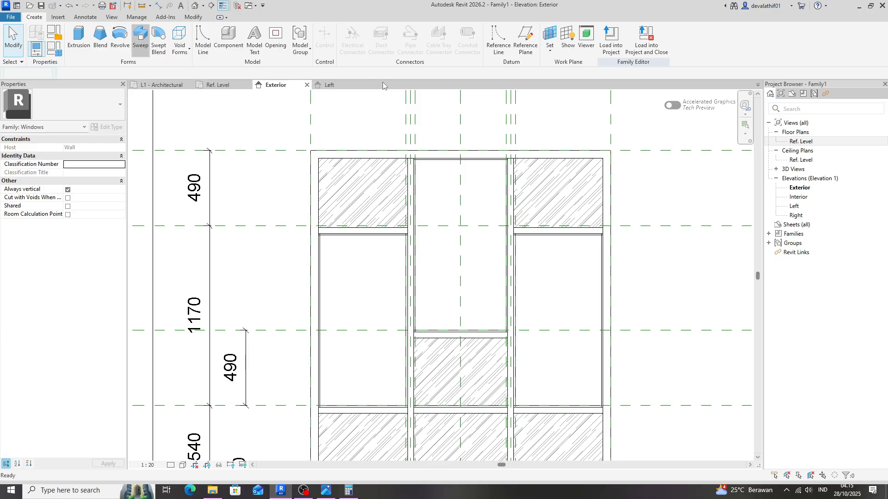
pyautogui.click(445, 33)
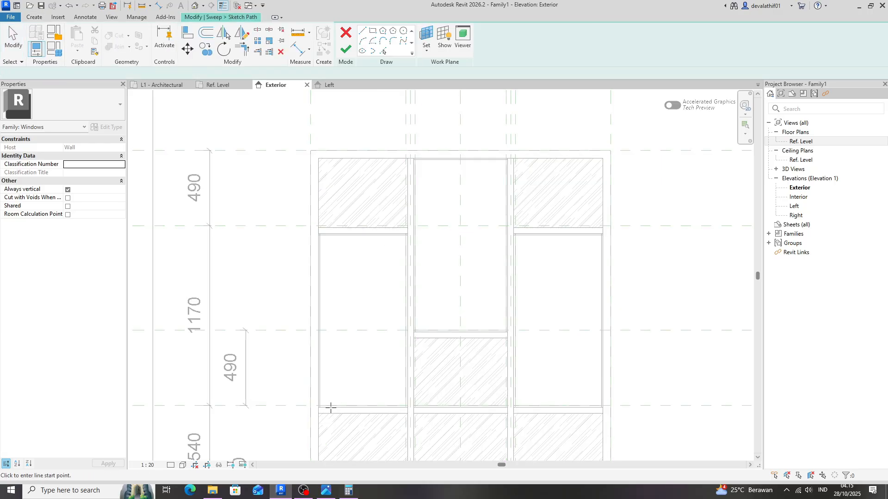
pyautogui.scroll(5, 329, 412)
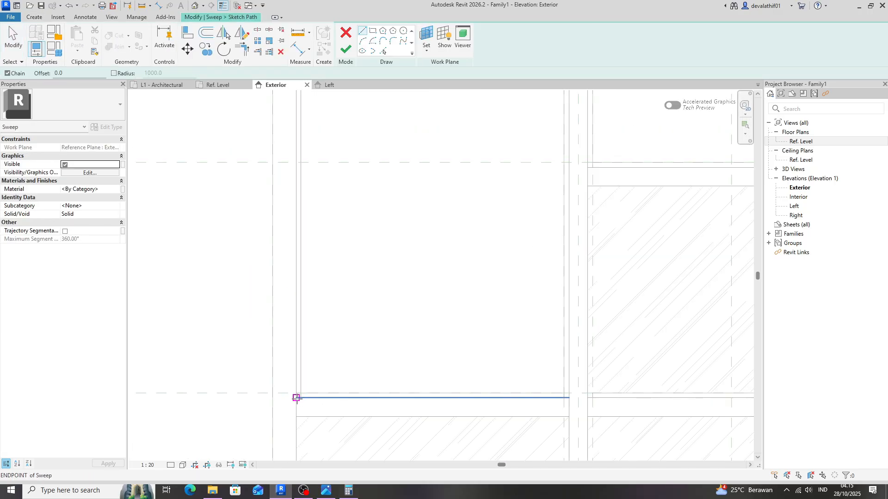
pyautogui.click(296, 399)
pyautogui.scroll(-3, 326, 380)
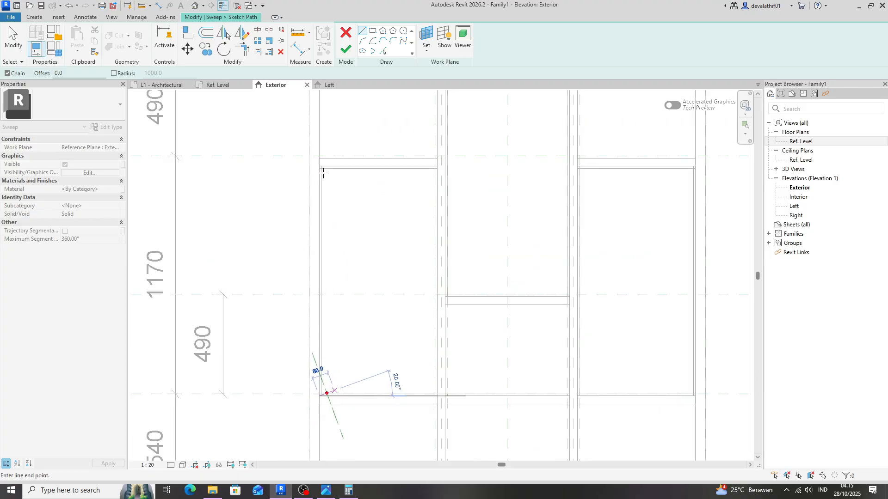
pyautogui.scroll(5, 322, 171)
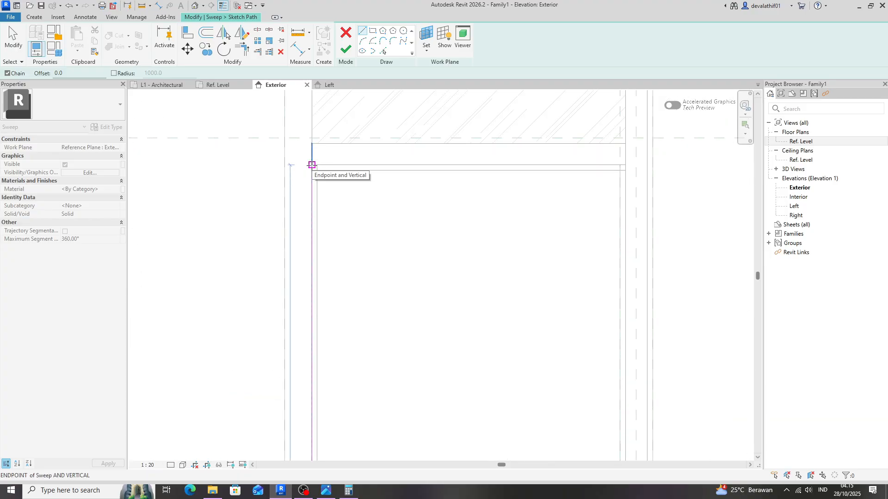
pyautogui.click(311, 165)
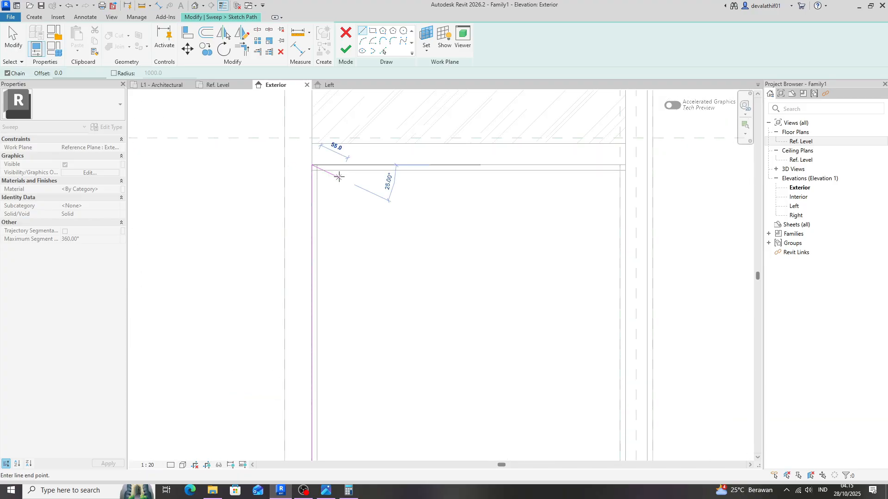
pyautogui.click(626, 165)
pyautogui.scroll(-3, 551, 146)
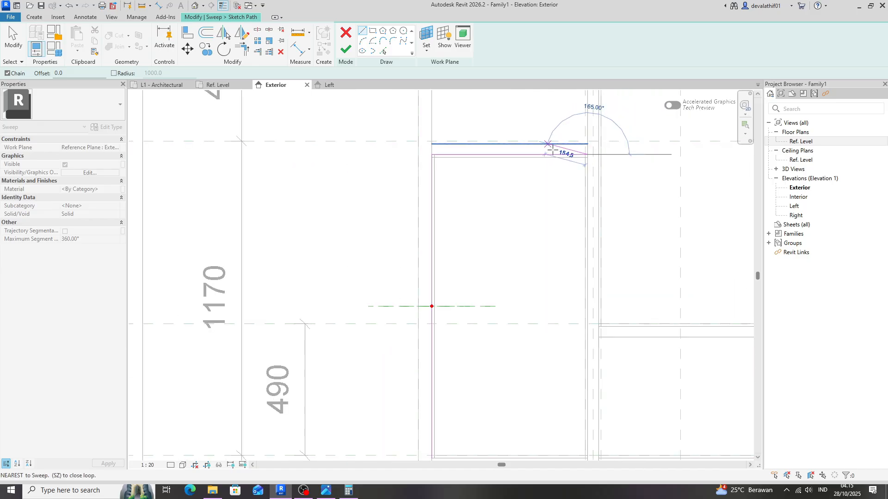
# Step: Close the sweep path along the right and bottom sides of the left middle opening and finish the path sketch
pyautogui.scroll(-1, 581, 400)
pyautogui.moveTo(581, 416); pyautogui.dragTo(573, 254, button='middle')
pyautogui.scroll(6, 582, 297)
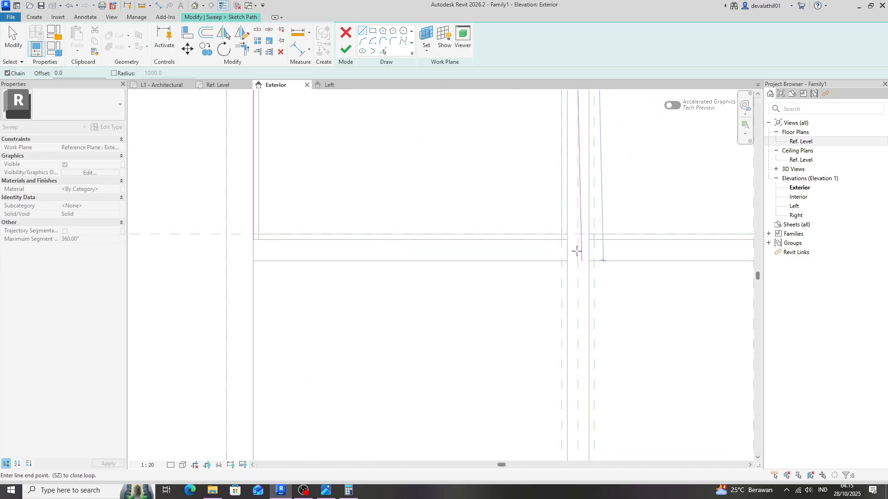
pyautogui.click(566, 239)
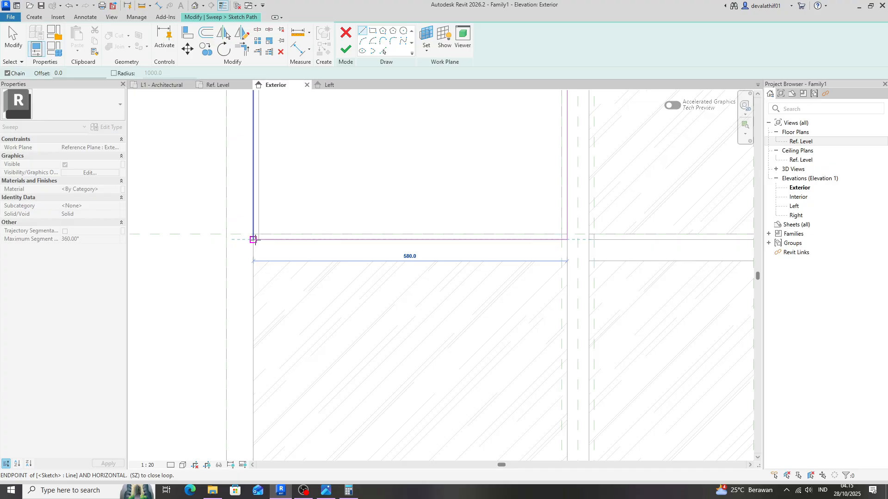
pyautogui.press('Escape')
pyautogui.moveTo(411, 247); pyautogui.dragTo(387, 313, button='middle')
pyautogui.scroll(-4, 387, 313)
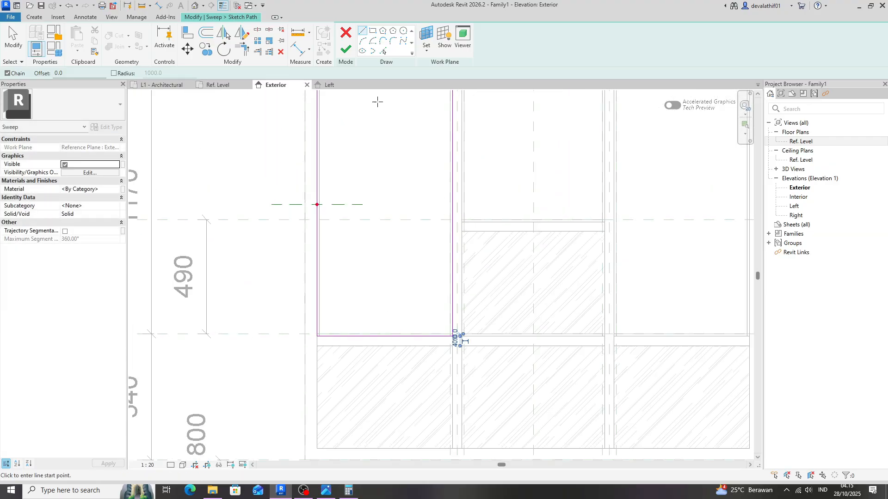
pyautogui.click(346, 50)
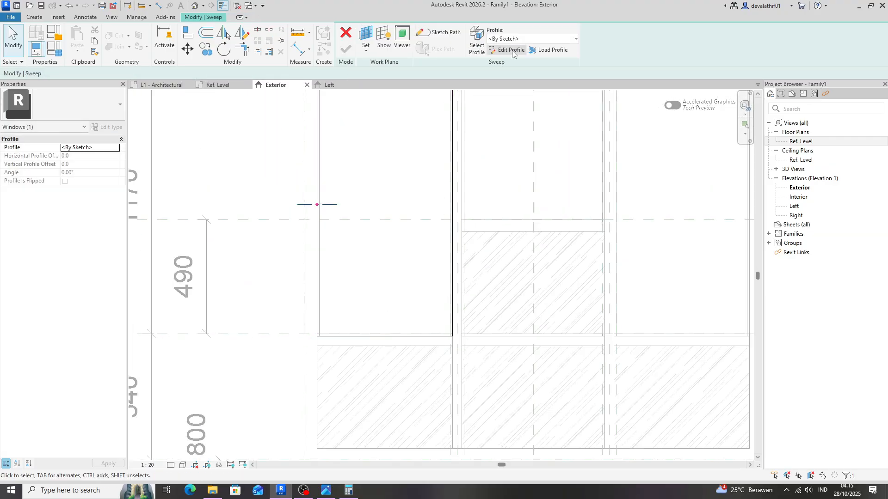
# Step: Sketch the sweep profile in the Ref. Level plan as a rectangle about 93 × 30 mm from the path's reference point inward
pyautogui.click(511, 50)
pyautogui.click(445, 336)
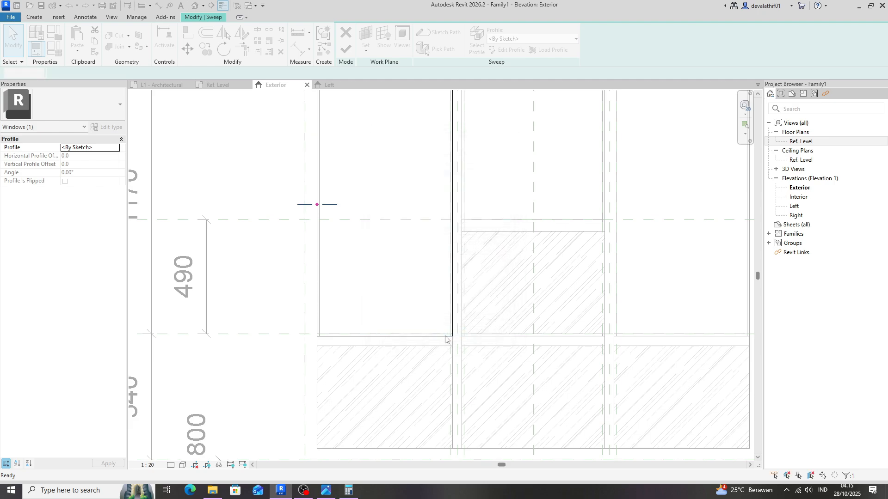
pyautogui.scroll(-2, 372, 277)
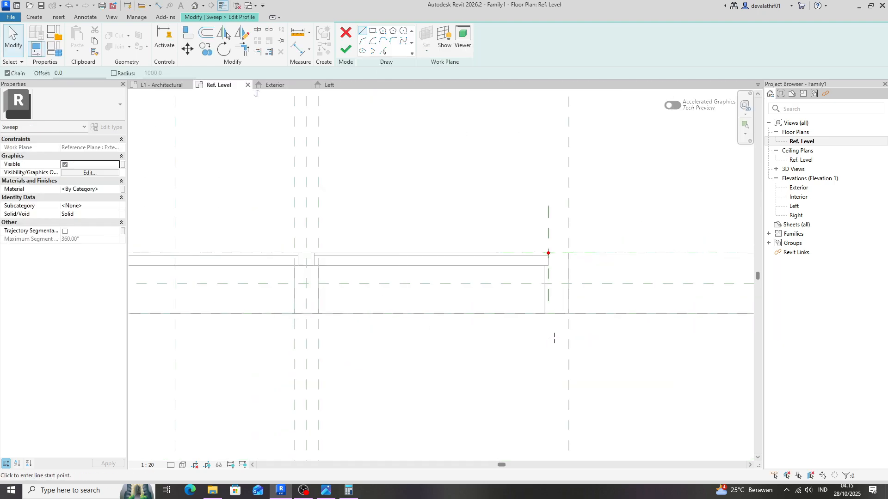
pyautogui.scroll(5, 563, 257)
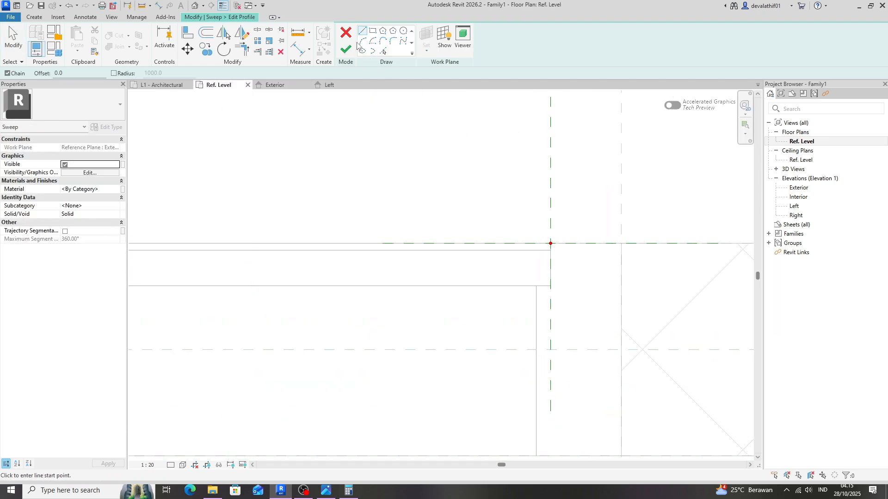
pyautogui.click(374, 36)
pyautogui.scroll(2, 549, 255)
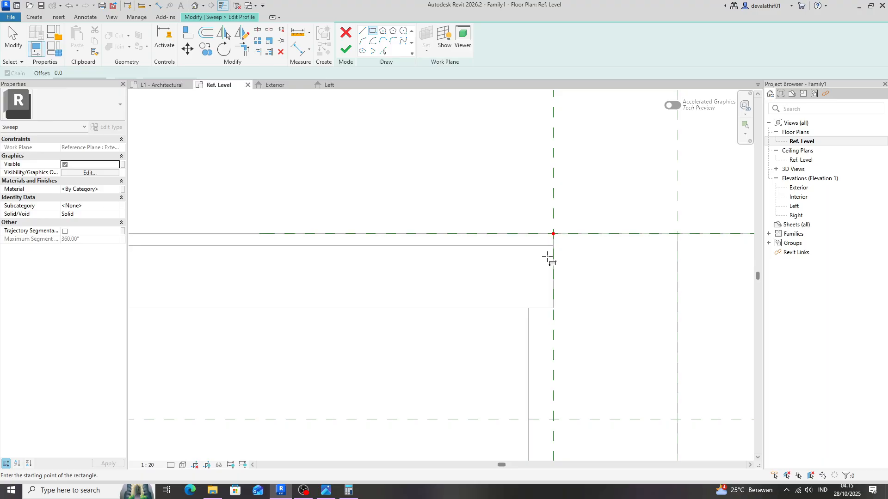
pyautogui.click(552, 233)
pyautogui.click(323, 308)
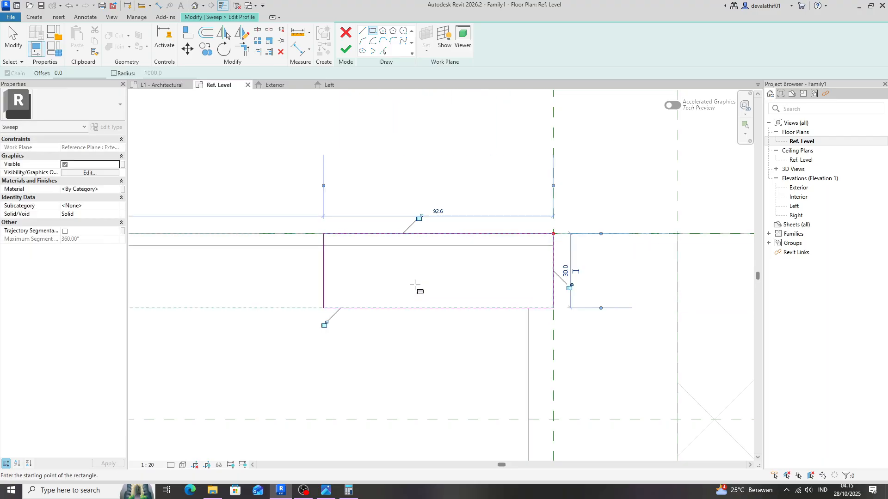
# Step: Set the profile rectangle's width to 100 mm, finish the profile and the sweep, and return to the Exterior elevation
pyautogui.press('Escape')
pyautogui.press('Escape')
pyautogui.click(324, 283)
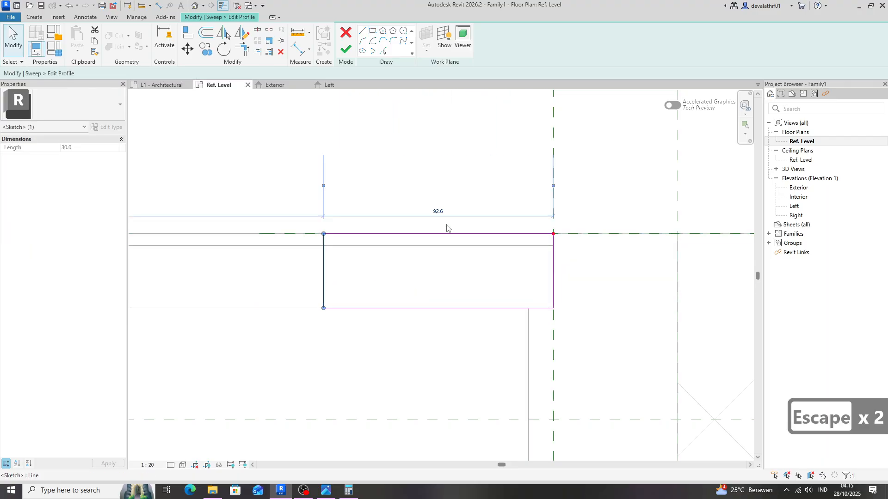
pyautogui.write('100')
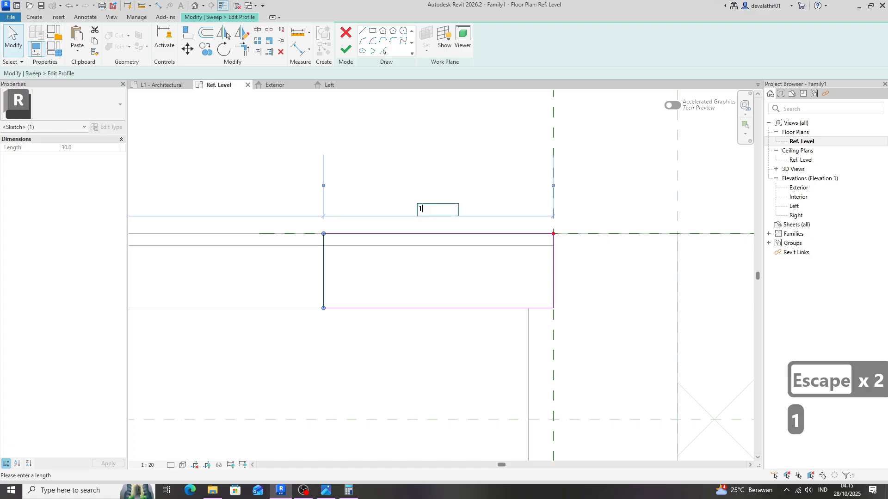
pyautogui.click(435, 167)
pyautogui.click(349, 54)
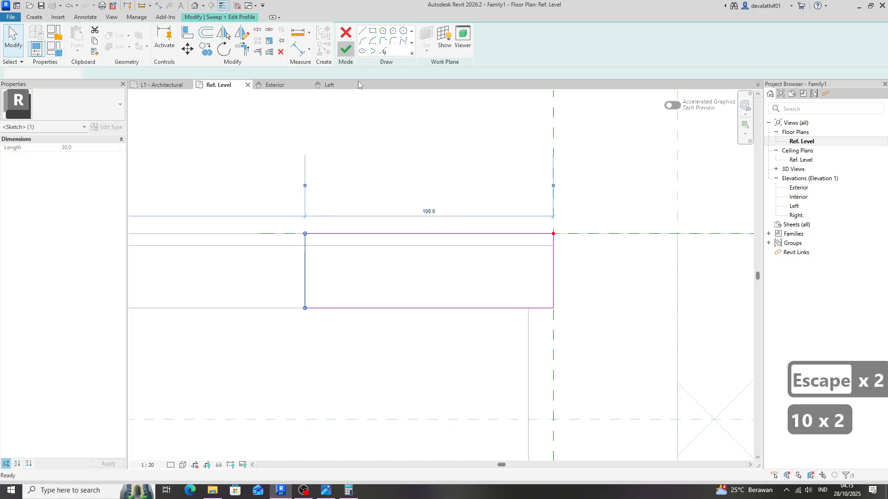
pyautogui.click(347, 52)
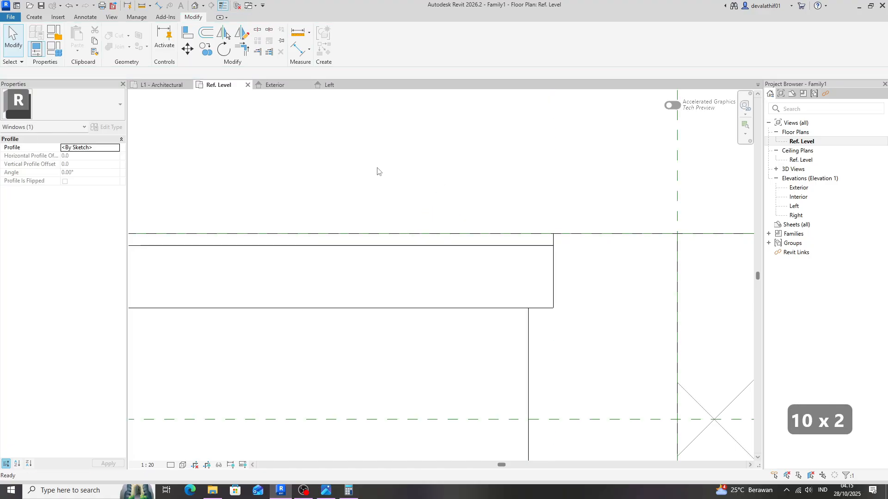
pyautogui.click(283, 86)
pyautogui.click(272, 169)
pyautogui.scroll(-2, 376, 228)
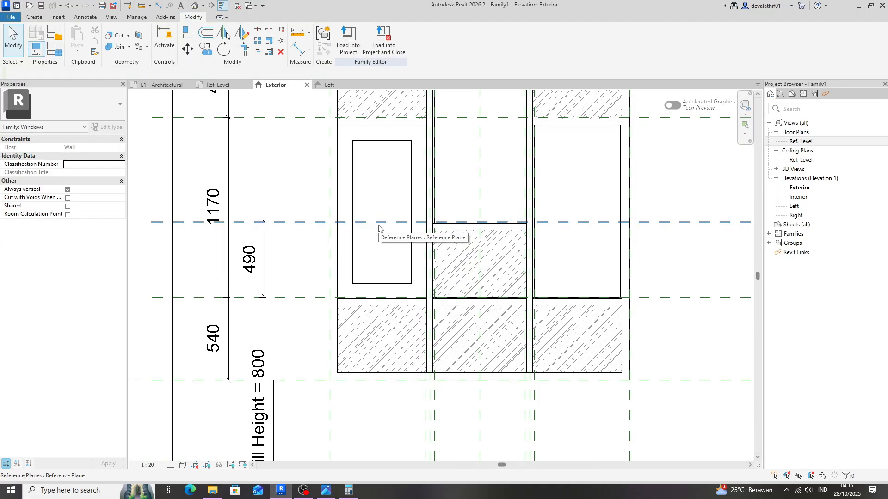
# Step: Copy the upper left glass pane to the inner upper-left corner of the new sash frame in the left middle opening
pyautogui.click(402, 144)
pyautogui.click(293, 155)
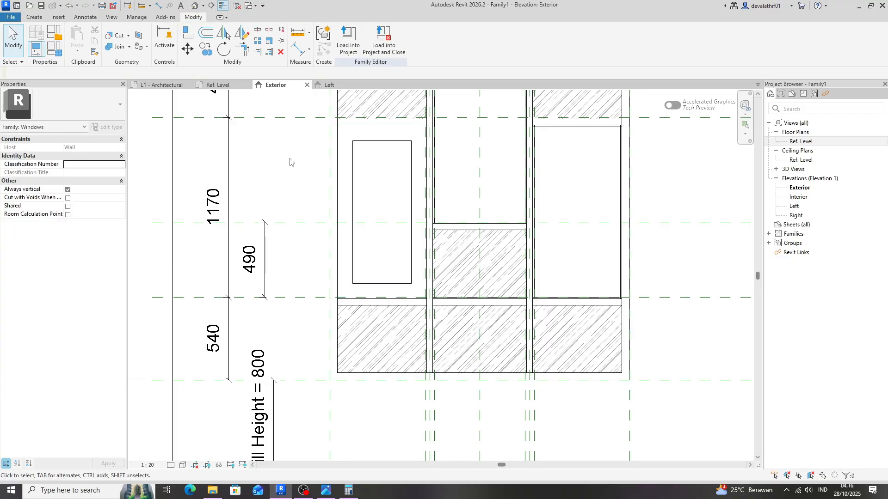
pyautogui.moveTo(293, 154); pyautogui.dragTo(249, 212, button='middle')
pyautogui.click(316, 152)
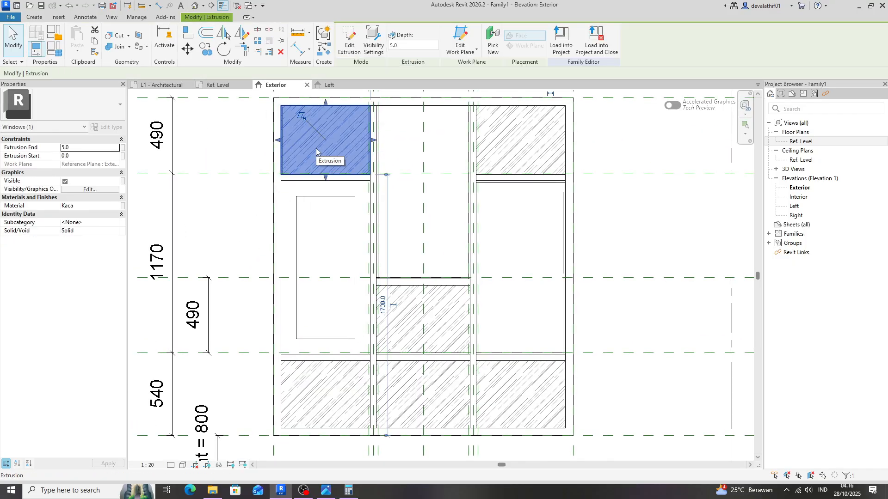
pyautogui.press('c')
pyautogui.press('o')
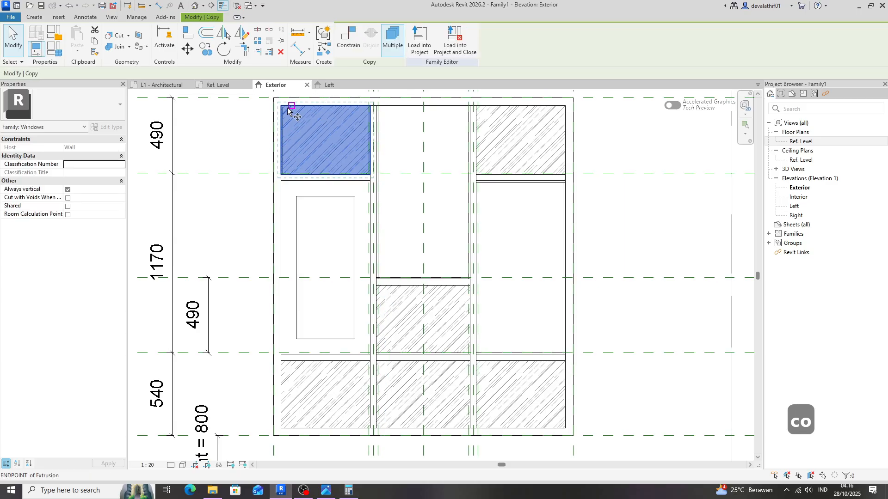
pyautogui.click(281, 107)
pyautogui.scroll(2, 307, 224)
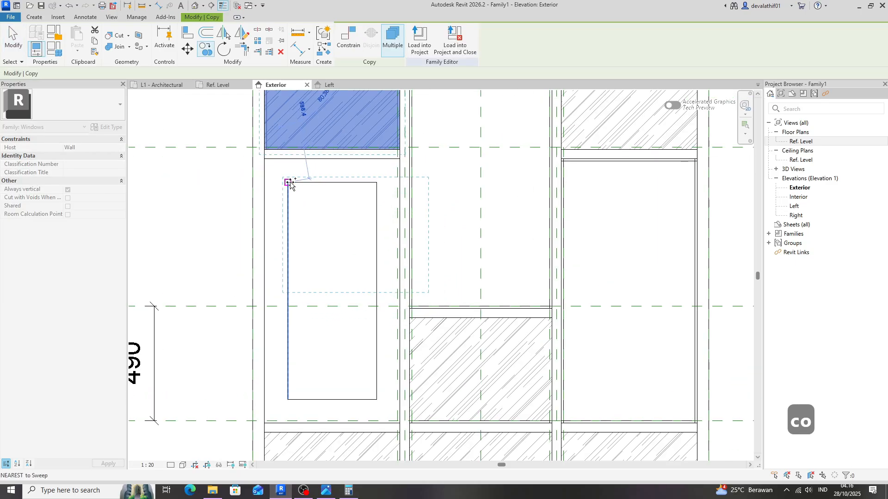
pyautogui.click(381, 311)
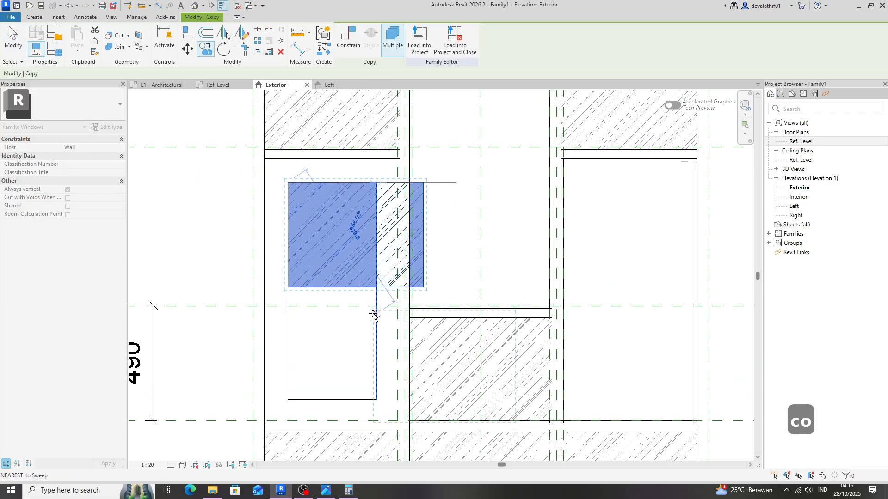
pyautogui.press('Escape')
# Step: Resize the copied glass pane's lower and right edges to the inner edges of the sash frame
pyautogui.moveTo(350, 362); pyautogui.dragTo(342, 422)
pyautogui.moveTo(401, 296); pyautogui.dragTo(378, 297)
pyautogui.click(222, 252)
pyautogui.scroll(-2, 223, 248)
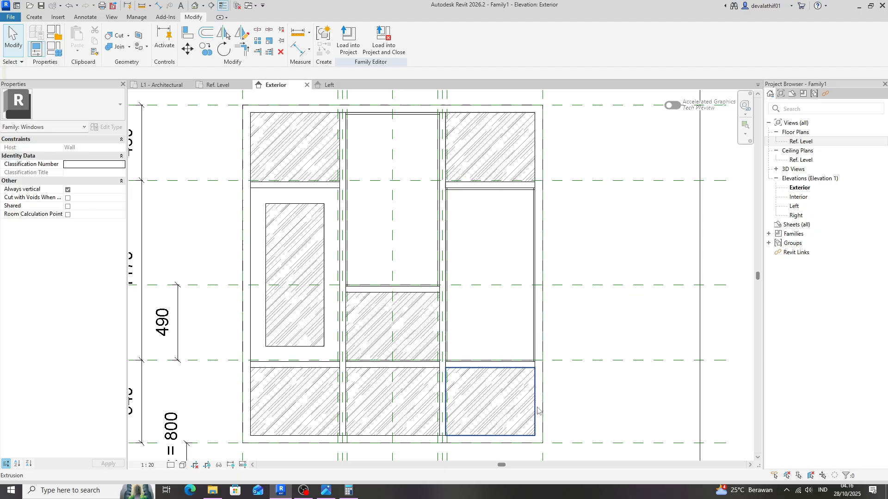
# Step: Copy the left sash frame together with its glass pane into the right middle opening, aligned with that opening's upper-left corner
pyautogui.click(318, 194)
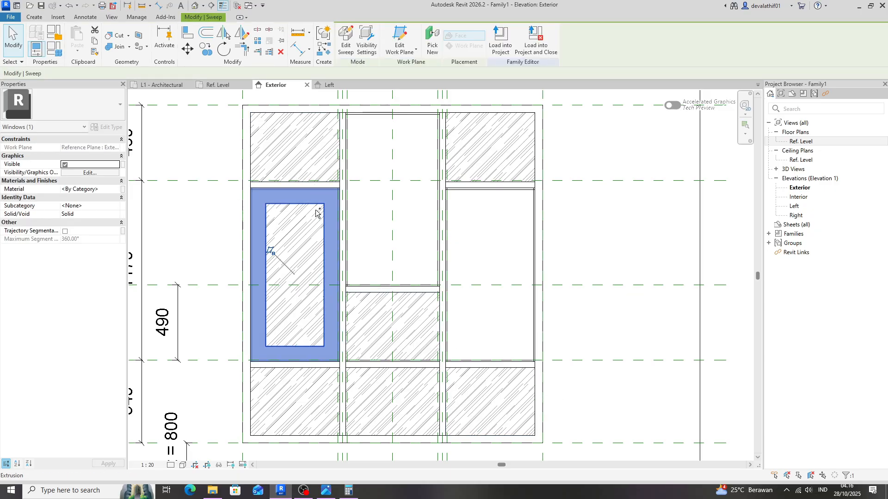
pyautogui.keyDown('ctrl'); pyautogui.click(318, 213); pyautogui.keyUp('ctrl')
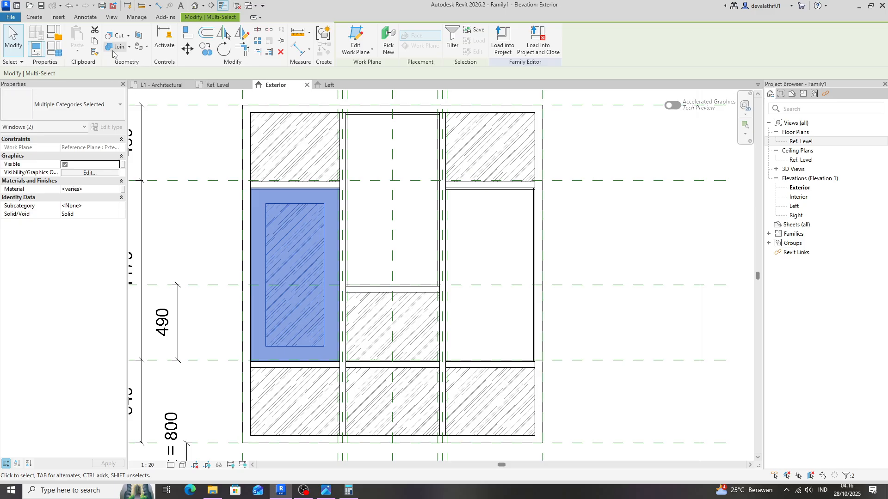
pyautogui.click(205, 50)
pyautogui.scroll(5, 252, 190)
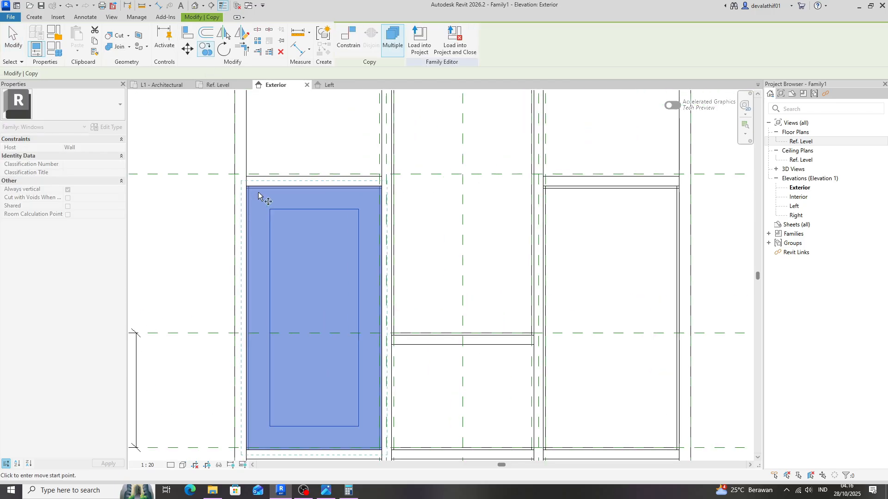
pyautogui.click(231, 178)
pyautogui.scroll(-4, 229, 185)
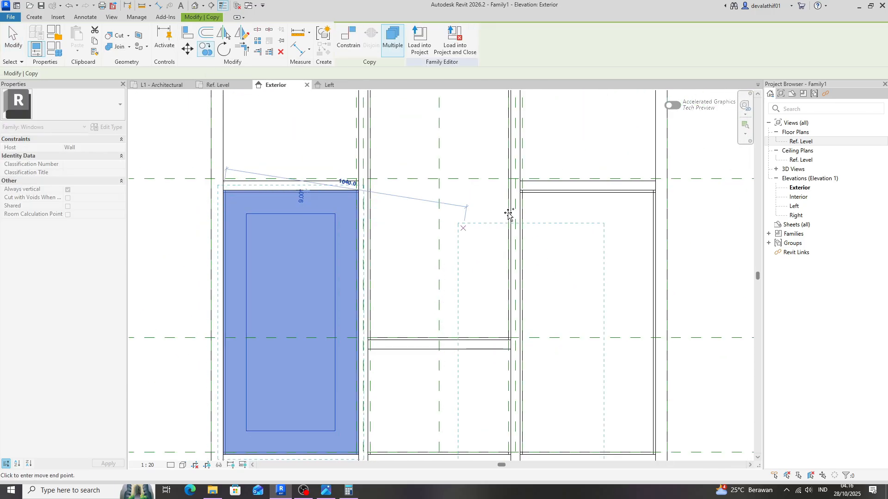
pyautogui.scroll(4, 527, 192)
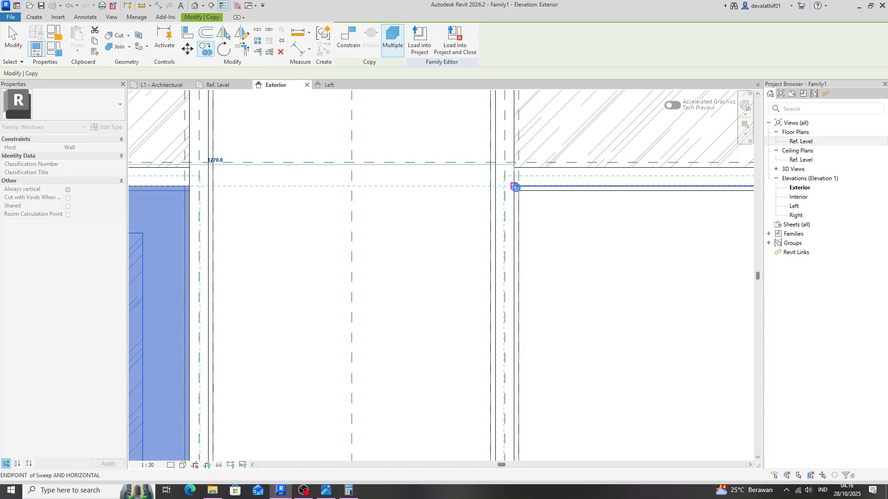
pyautogui.click(515, 187)
pyautogui.scroll(-2, 409, 262)
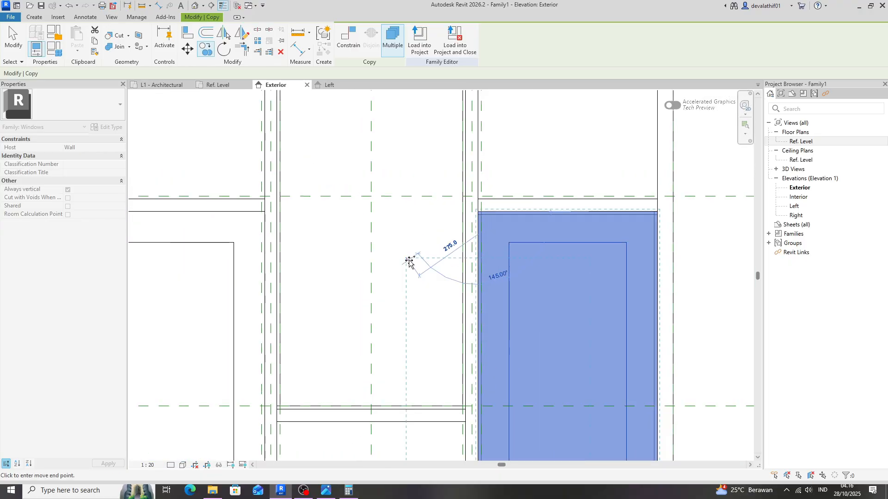
pyautogui.press('Escape')
pyautogui.press('Escape')
pyautogui.scroll(-3, 422, 257)
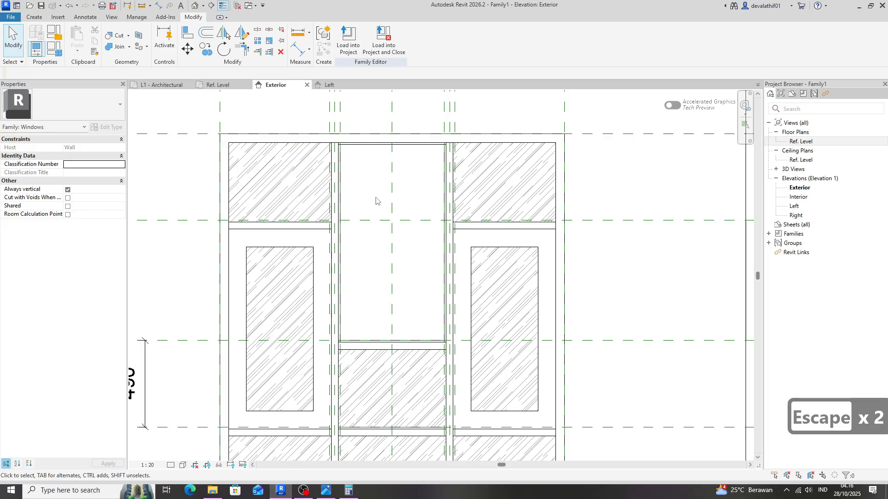
pyautogui.scroll(-2, 378, 202)
pyautogui.moveTo(413, 409); pyautogui.dragTo(402, 296, button='middle')
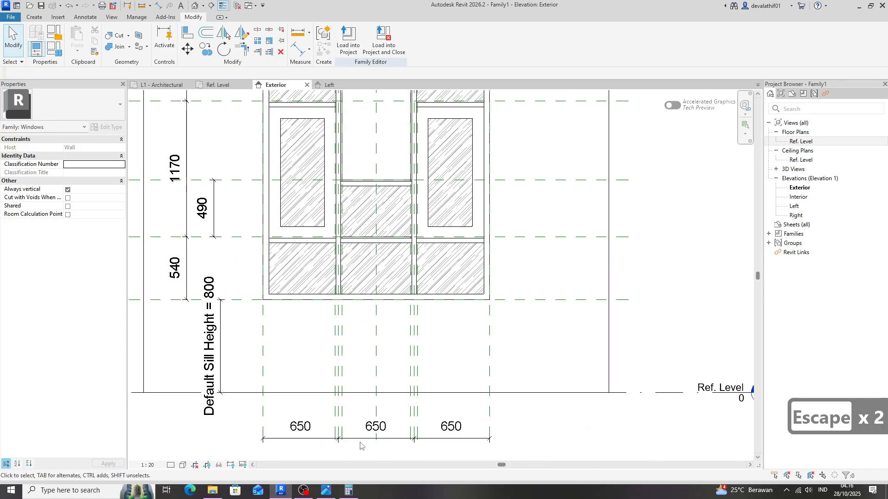
pyautogui.scroll(2, 363, 425)
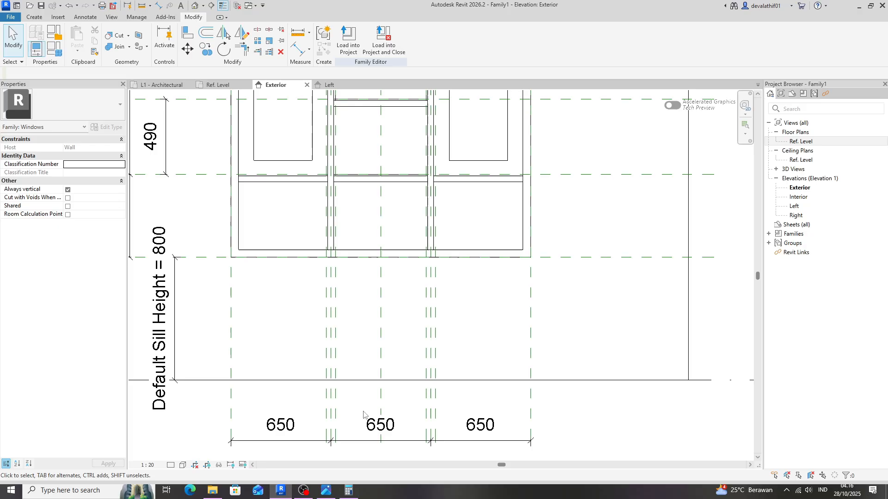
pyautogui.moveTo(354, 169); pyautogui.dragTo(342, 215, button='middle')
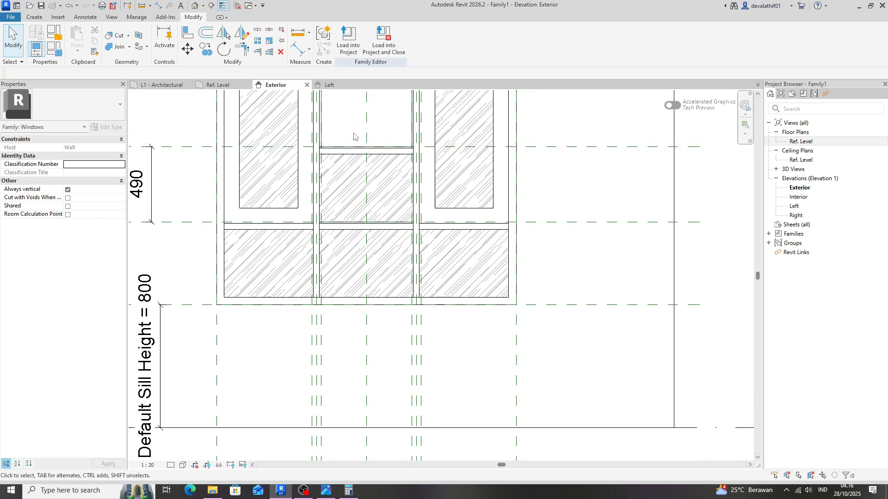
pyautogui.moveTo(354, 134); pyautogui.dragTo(332, 286, button='middle')
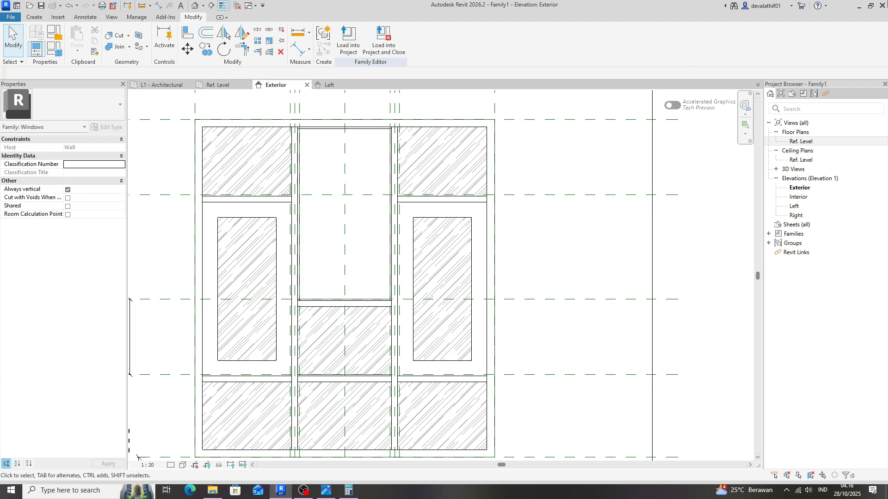
# Step: Start a sweep with a sketched path and draw its first line up the left edge of the upper middle opening
pyautogui.click(34, 15)
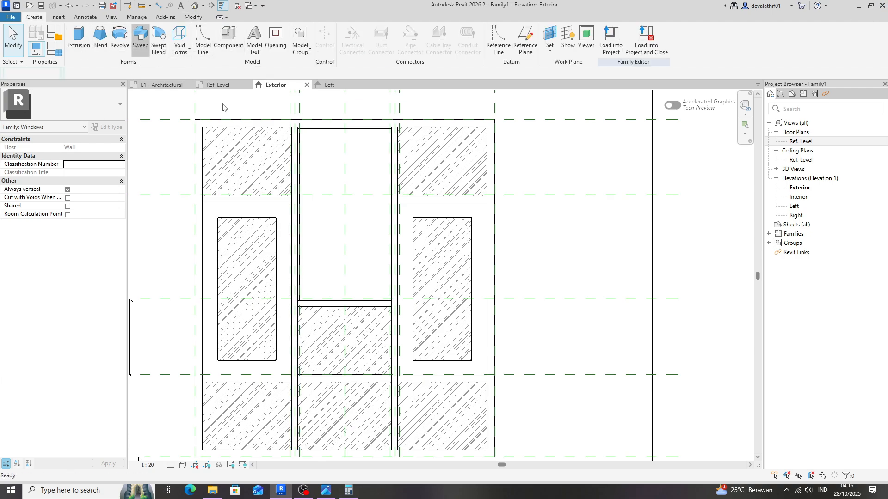
pyautogui.click(421, 35)
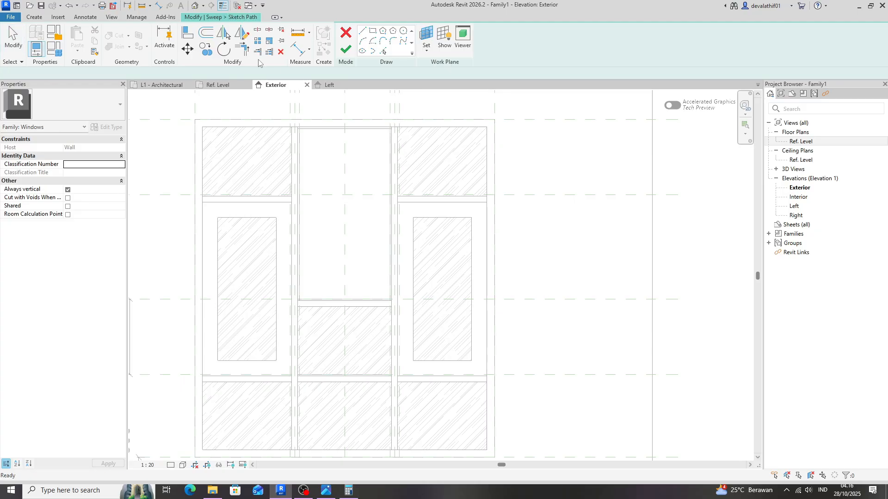
pyautogui.scroll(6, 321, 218)
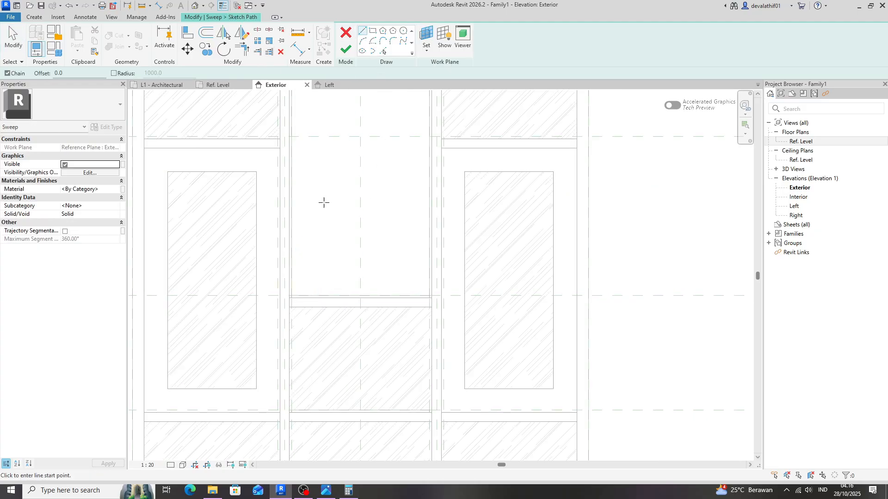
pyautogui.click(287, 344)
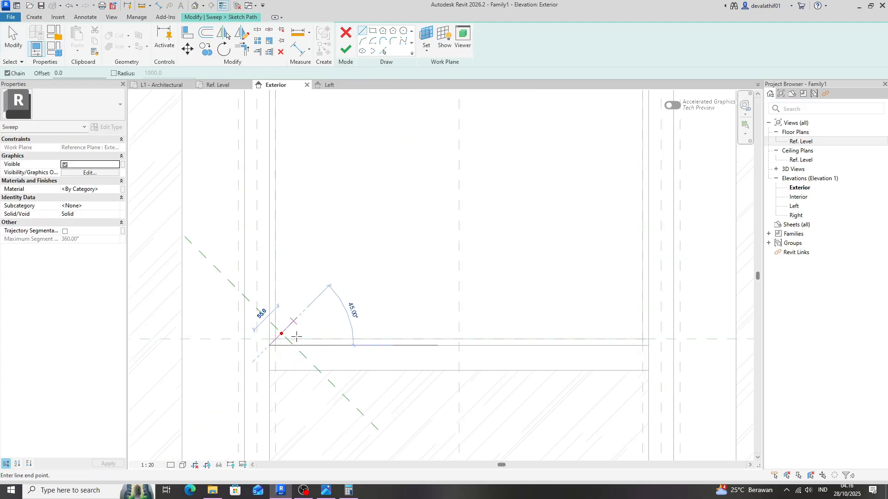
pyautogui.scroll(-4, 306, 352)
pyautogui.scroll(-1, 311, 303)
pyautogui.scroll(7, 291, 269)
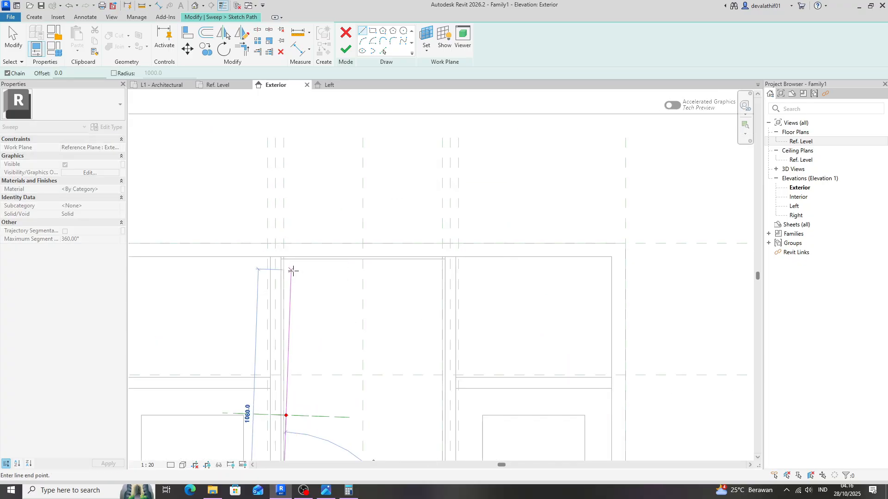
pyautogui.click(266, 238)
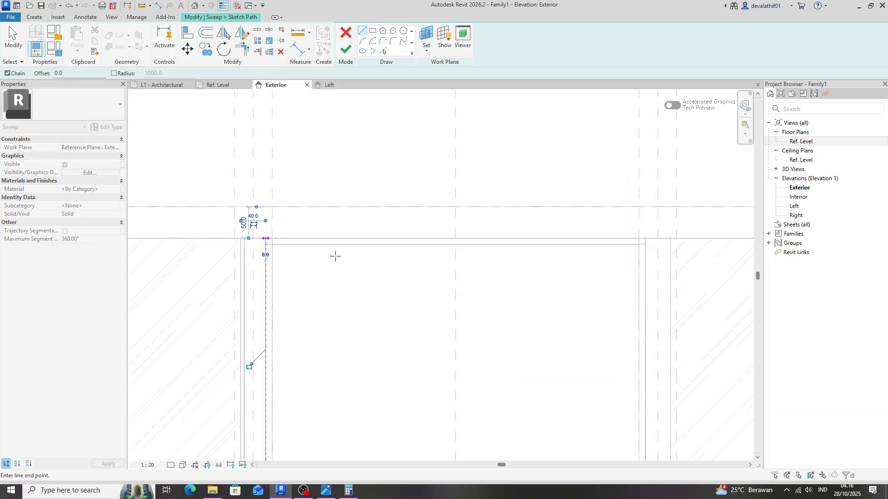
# Step: Close the sweep path along the middle opening's top, right and bottom edges and finish the path sketch
pyautogui.click(645, 239)
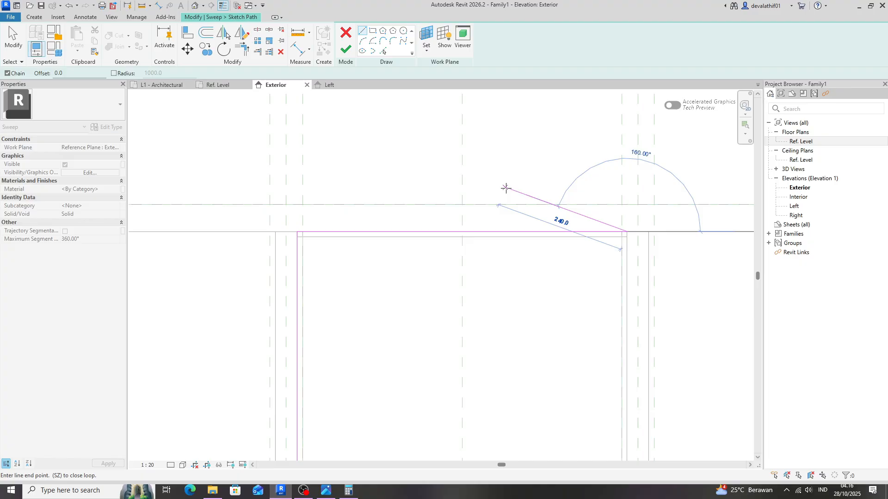
pyautogui.scroll(-4, 536, 324)
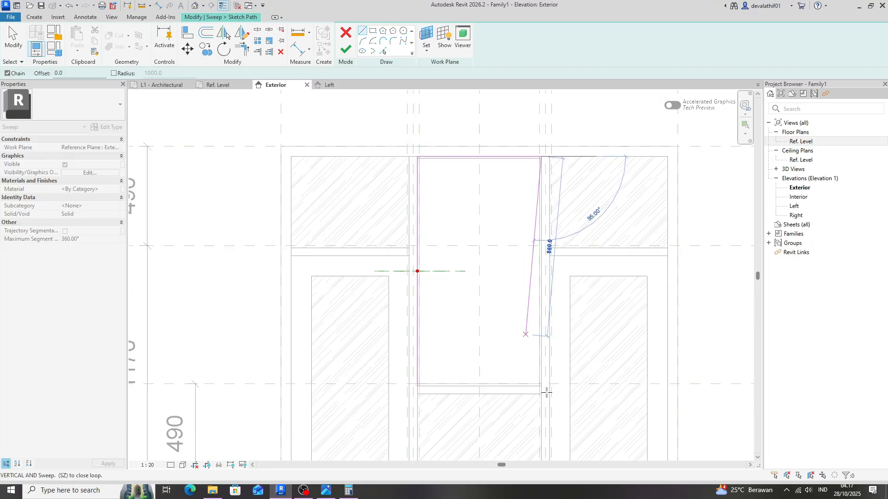
pyautogui.scroll(7, 545, 392)
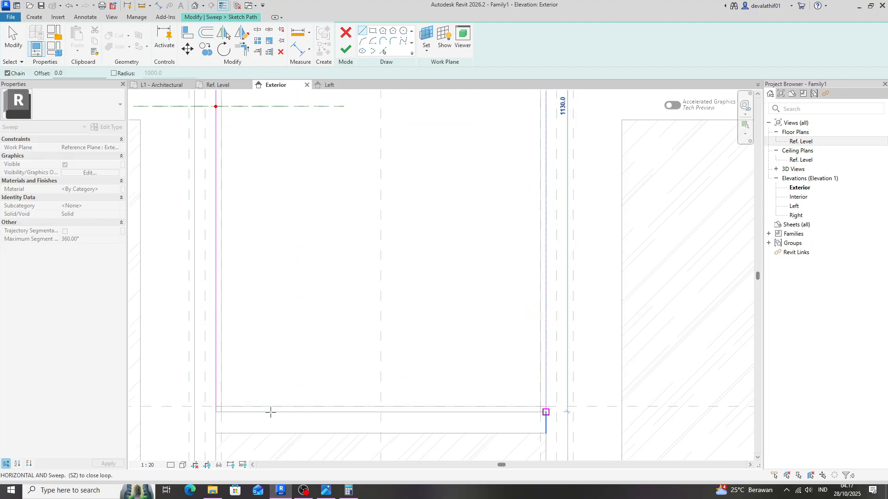
pyautogui.click(261, 388)
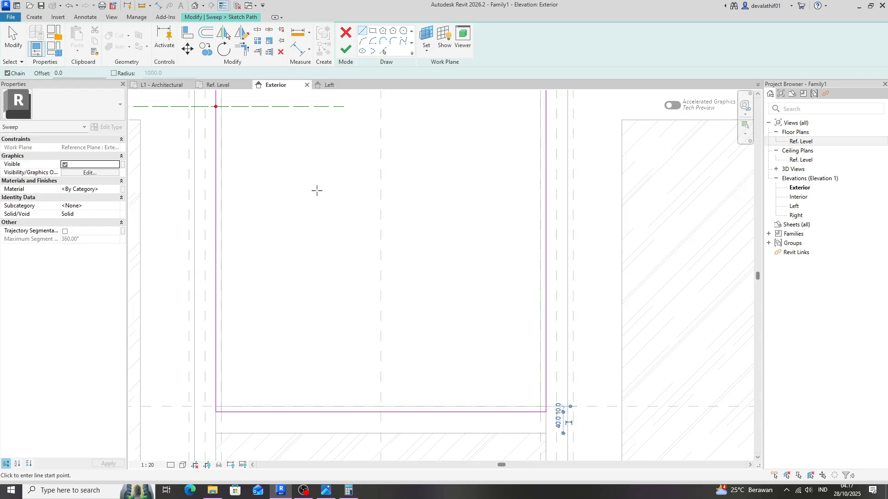
pyautogui.click(346, 49)
# Step: Edit the sweep profile in the Ref. Level floor plan and draw a rectangle about 73.5 by 30 mm at the right sash frame's outer end
pyautogui.click(514, 50)
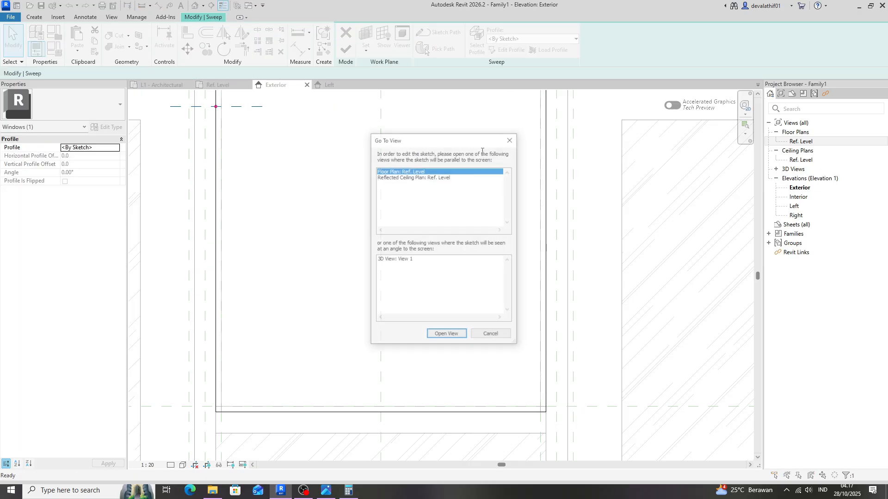
pyautogui.click(447, 338)
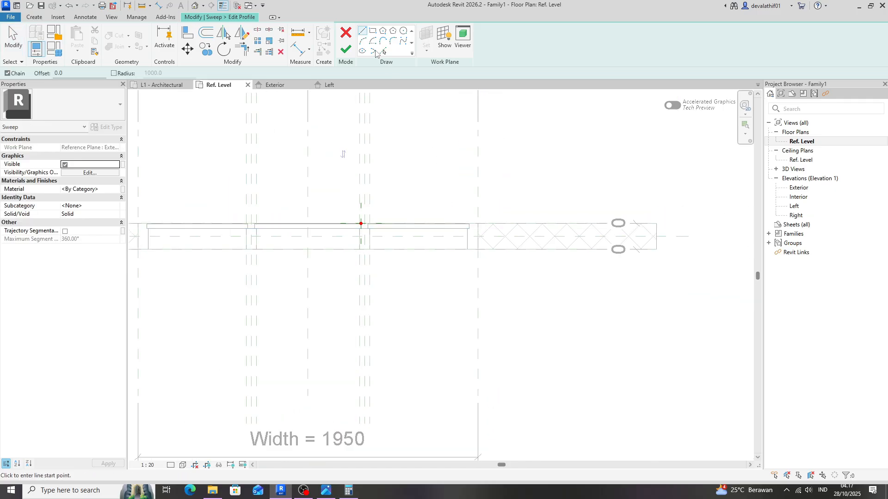
pyautogui.scroll(-3, 402, 169)
pyautogui.scroll(7, 382, 119)
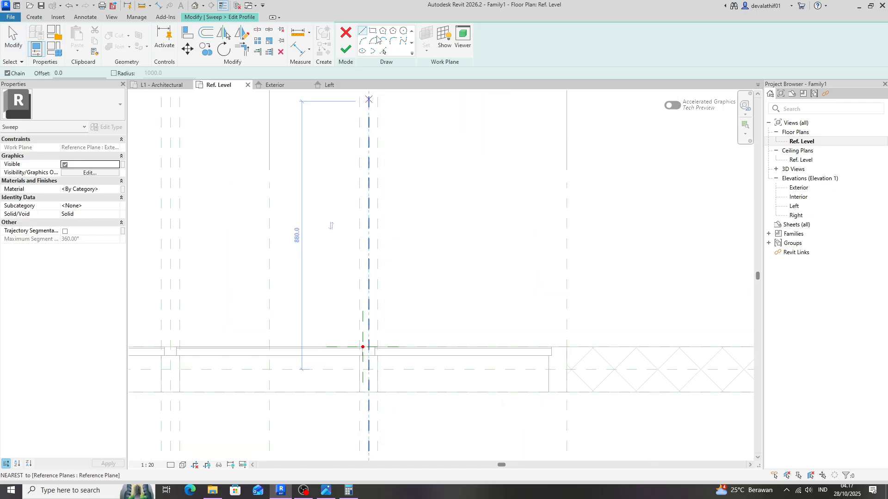
pyautogui.click(373, 32)
pyautogui.scroll(3, 559, 363)
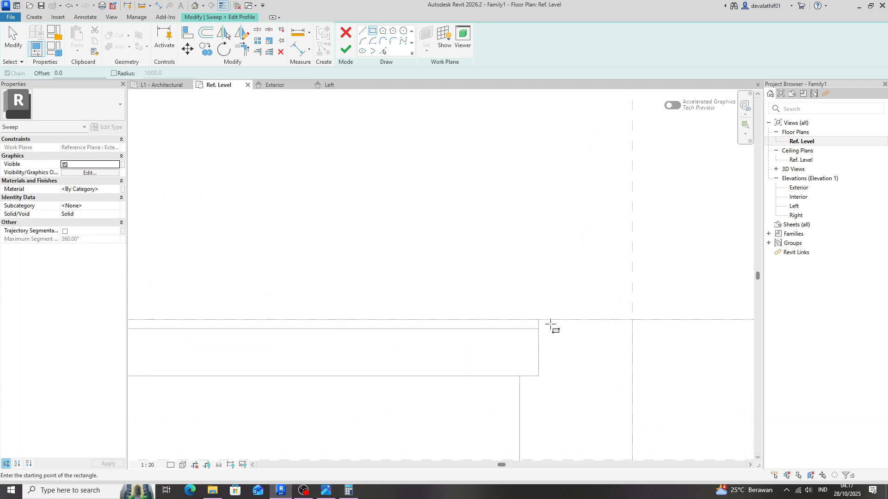
pyautogui.click(538, 320)
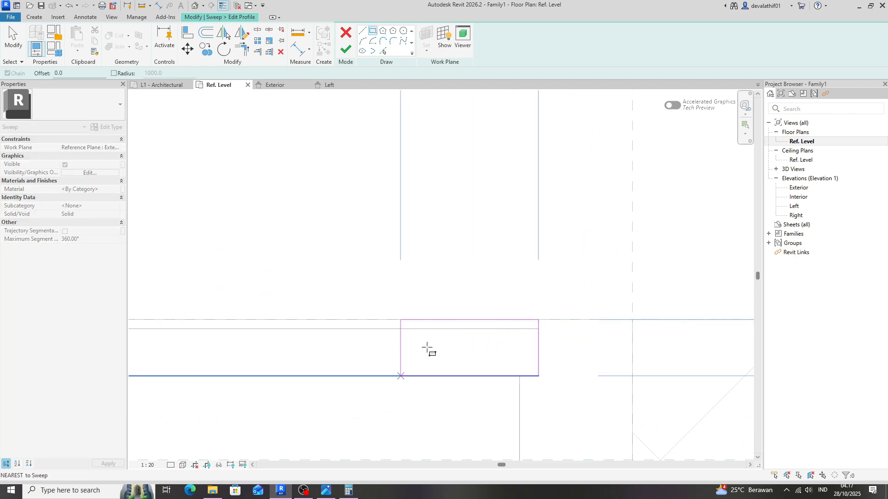
pyautogui.click(427, 349)
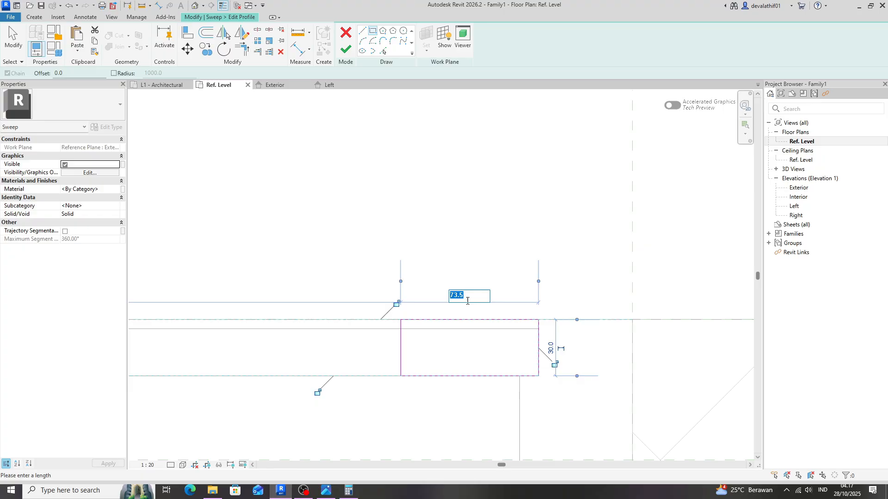
# Step: Set the profile rectangle's width to 100 mm, finish the profile and the sweep, and switch to the Exterior elevation
pyautogui.press('Return')
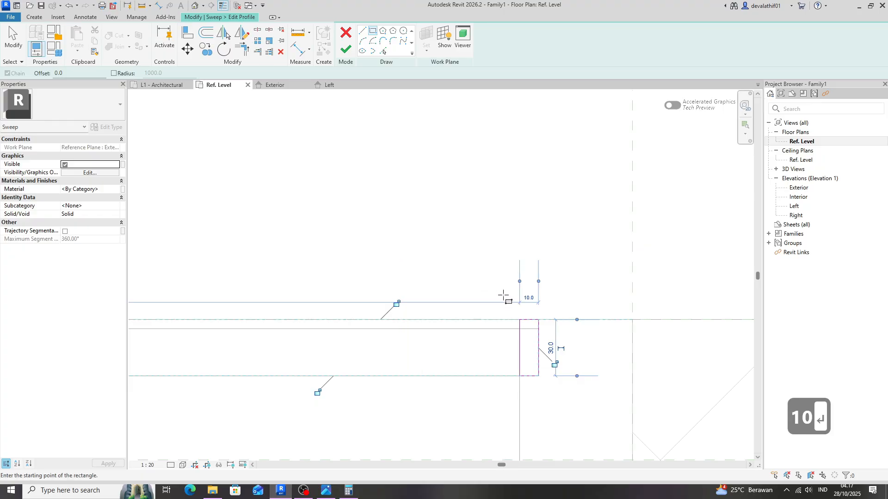
pyautogui.write('100')
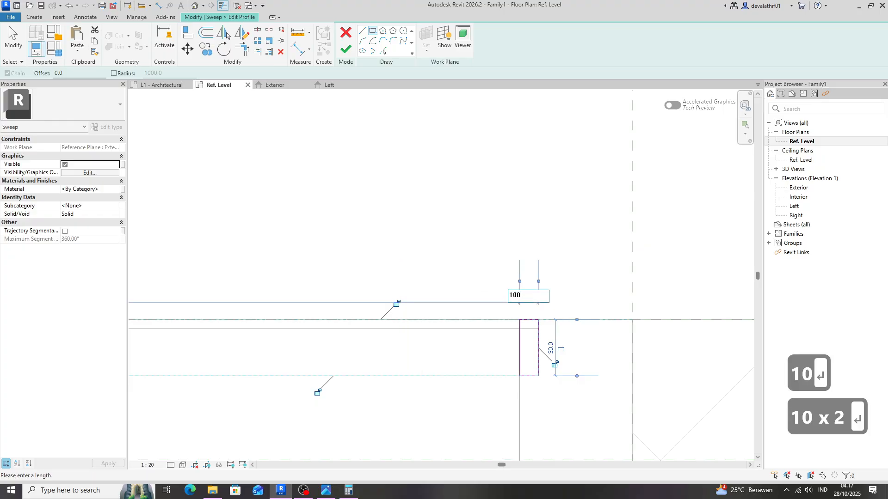
pyautogui.press('Return')
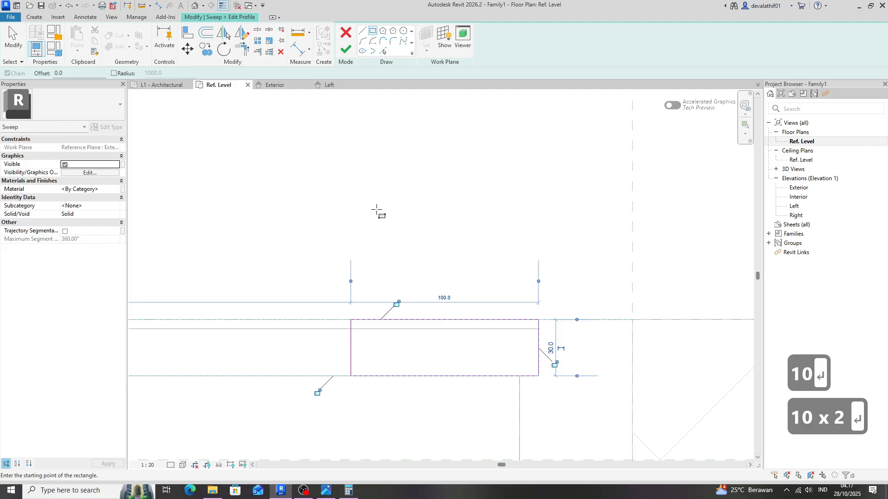
pyautogui.click(346, 49)
pyautogui.click(346, 49)
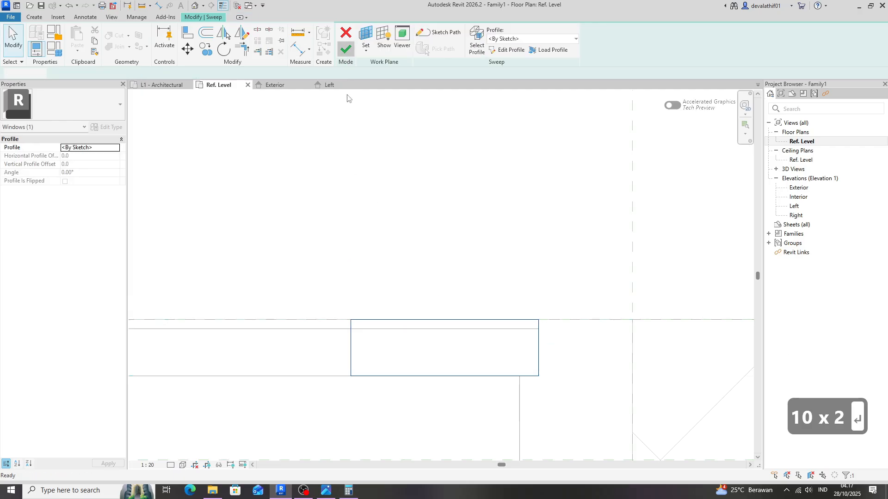
pyautogui.click(278, 85)
# Step: Reopen the oversized new sweep and open its profile sketch for editing in the Ref. Level floor plan
pyautogui.scroll(5, 357, 229)
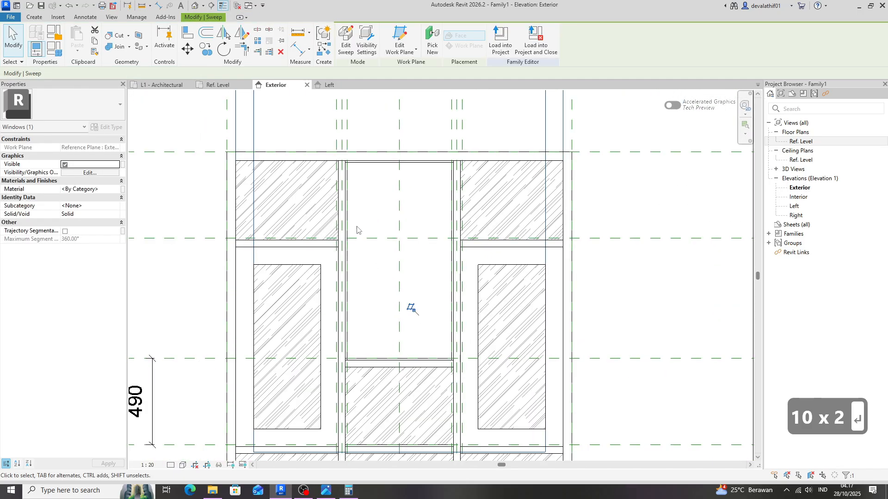
pyautogui.scroll(-5, 356, 230)
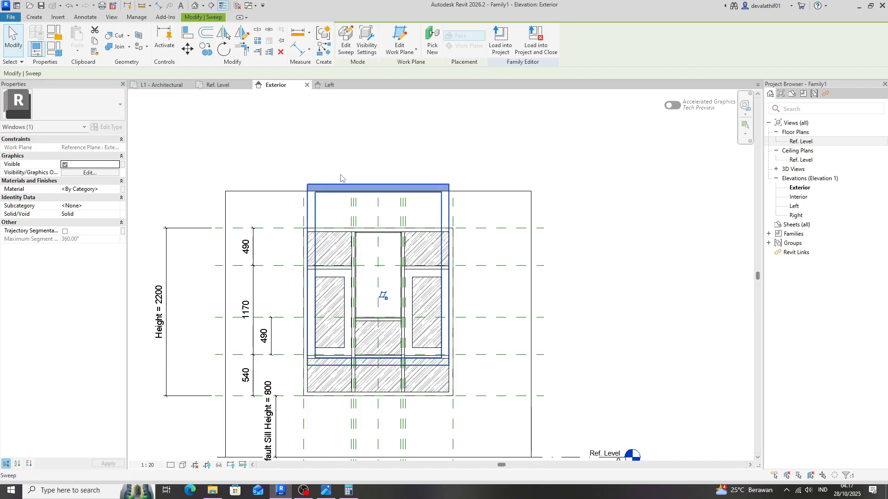
pyautogui.click(448, 111)
pyautogui.click(424, 185)
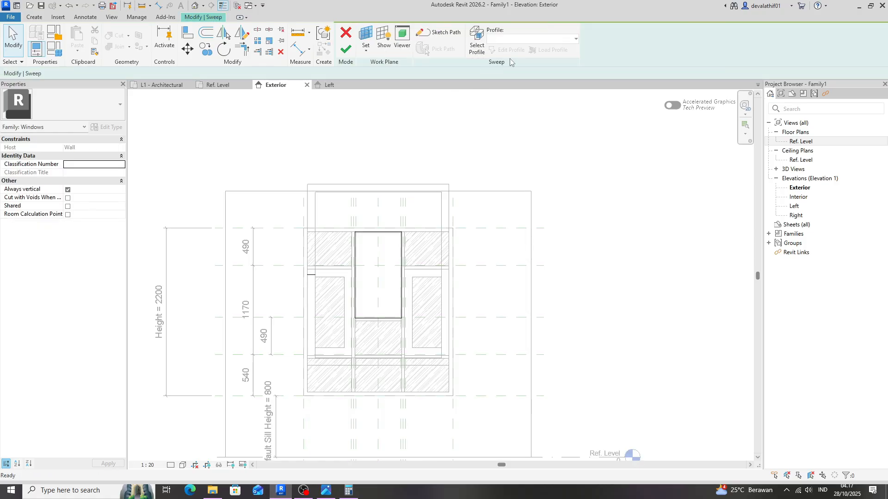
pyautogui.click(476, 59)
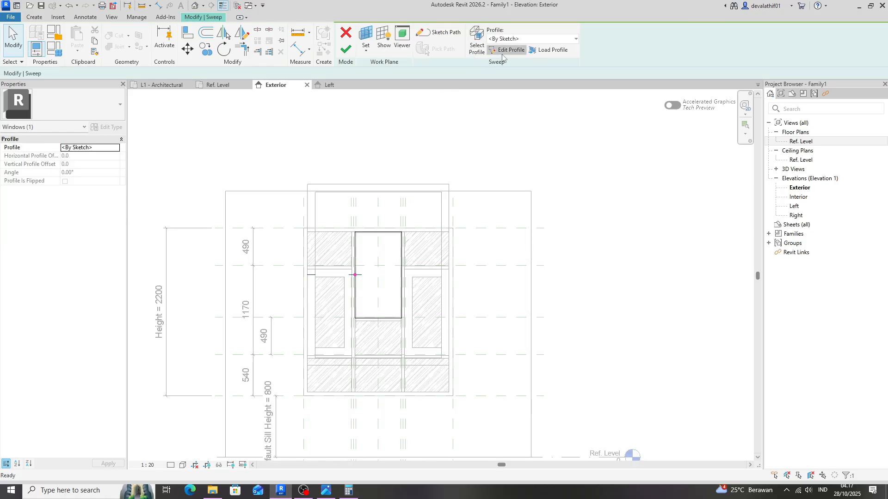
pyautogui.click(504, 52)
pyautogui.click(443, 336)
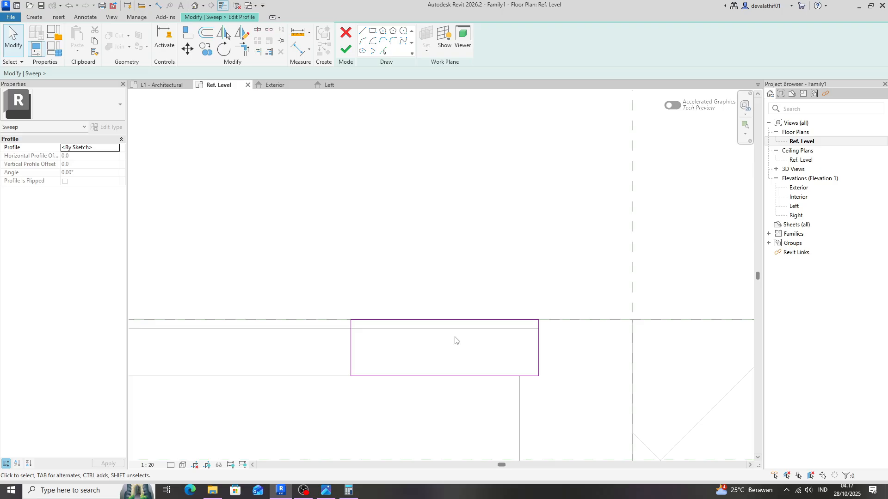
# Step: Copy the profile rectangle to the sweep path's reference point at the middle opening, aligning its right edge with the path plane
pyautogui.scroll(-8, 454, 339)
pyautogui.scroll(3, 353, 350)
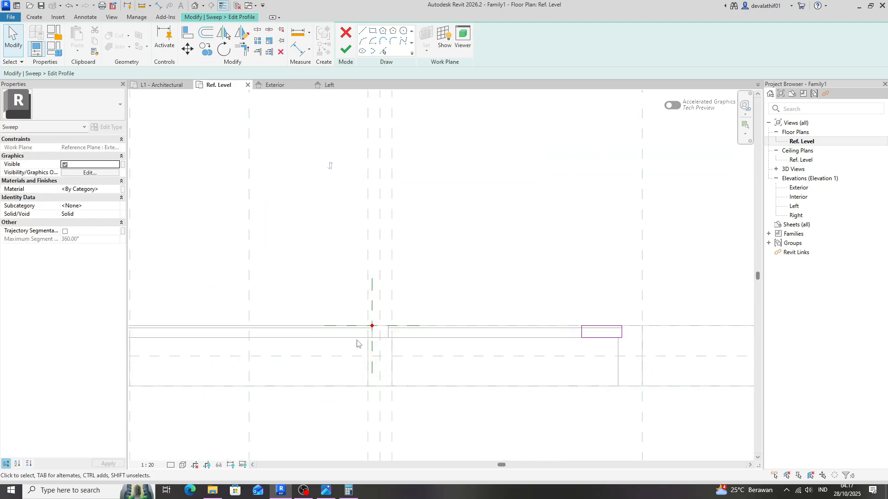
pyautogui.moveTo(549, 290); pyautogui.dragTo(627, 347)
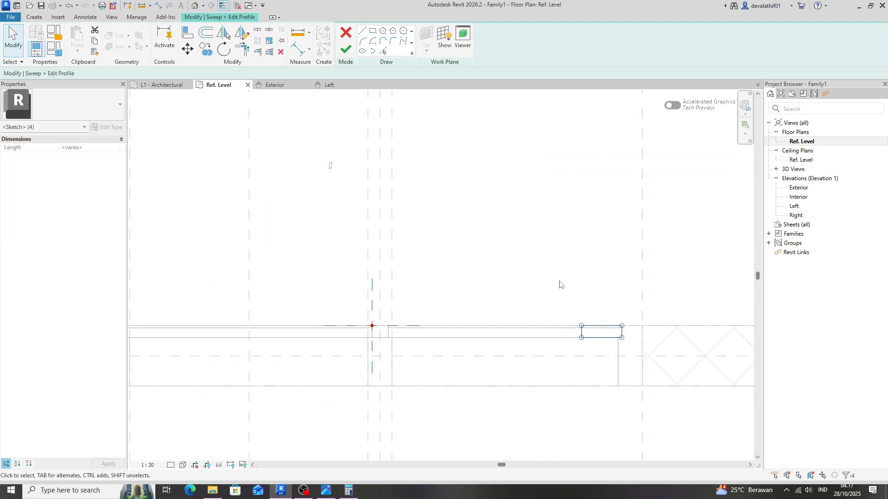
pyautogui.click(206, 49)
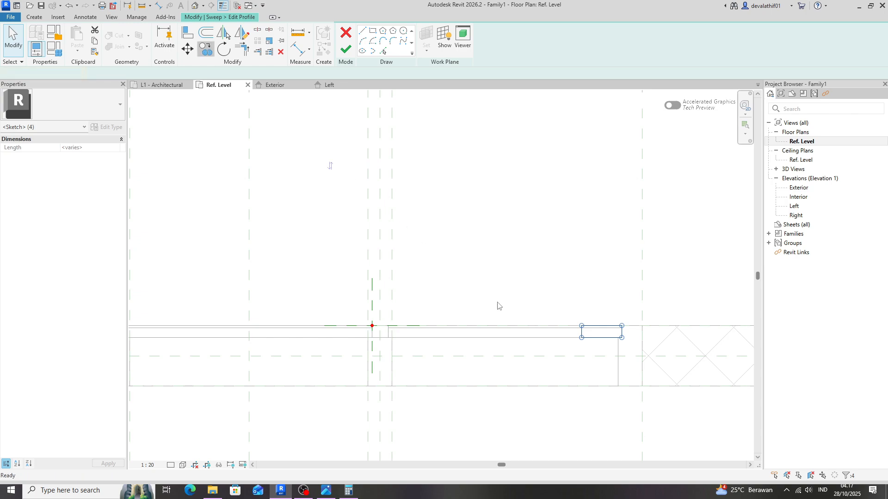
pyautogui.scroll(3, 634, 343)
pyautogui.click(611, 337)
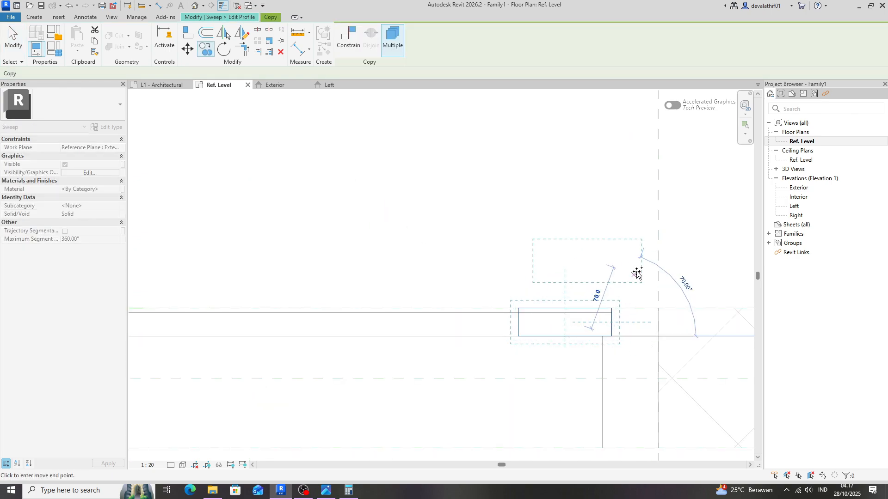
pyautogui.scroll(-3, 639, 274)
pyautogui.scroll(3, 390, 290)
pyautogui.scroll(3, 409, 288)
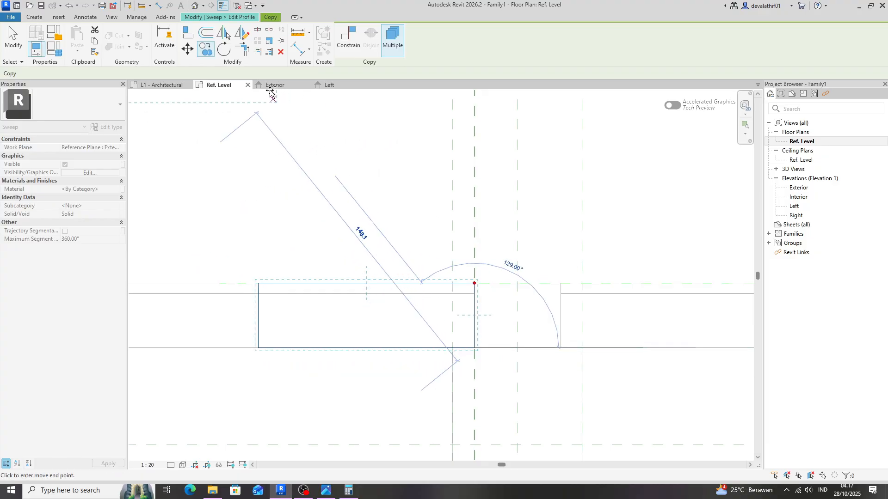
pyautogui.press('Escape')
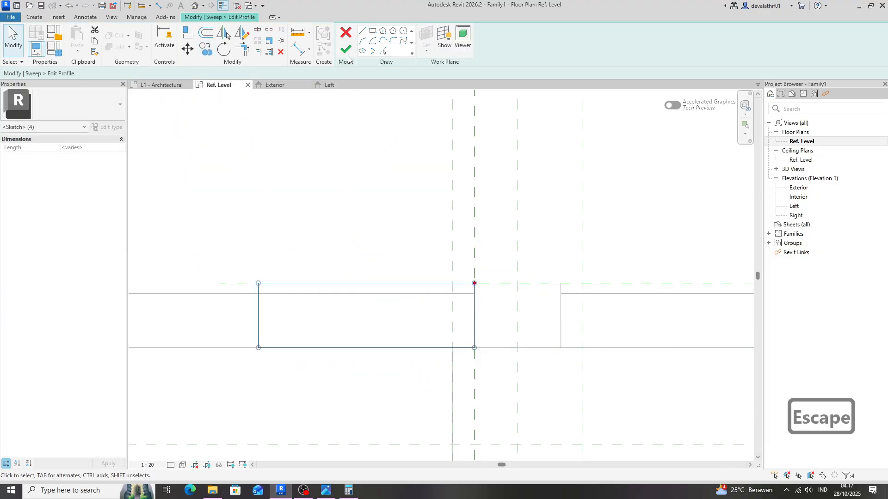
# Step: Finish the edited profile and the sweep, return to the Exterior elevation and clear the selection
pyautogui.click(345, 49)
pyautogui.click(346, 49)
pyautogui.click(275, 85)
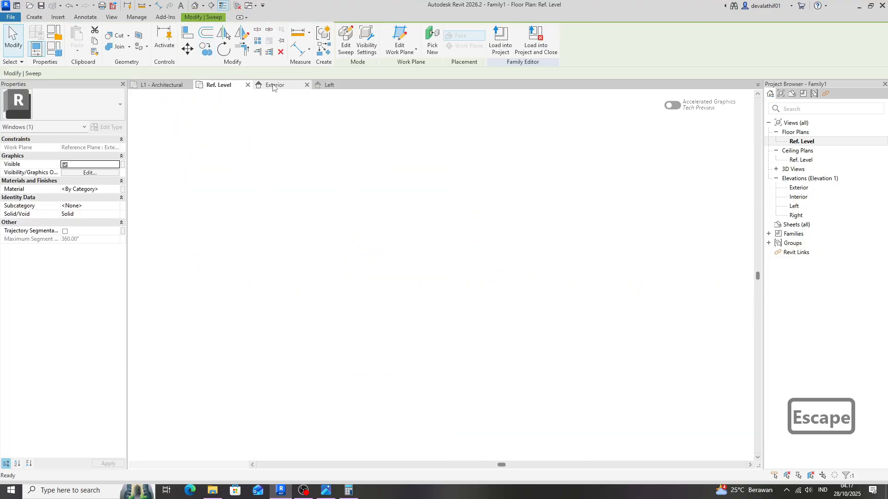
pyautogui.press('Escape')
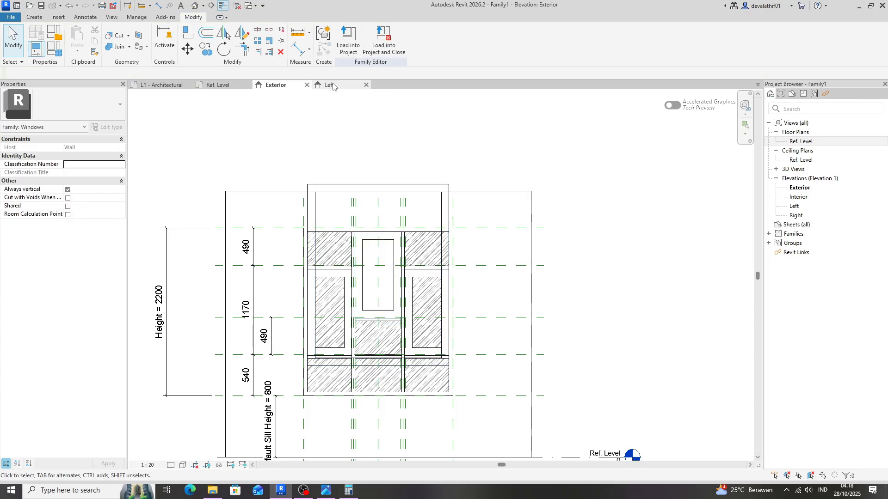
# Step: Reopen the middle sash frame's sweep and open its profile sketch for editing in the Ref. Level floor plan
pyautogui.click(357, 244)
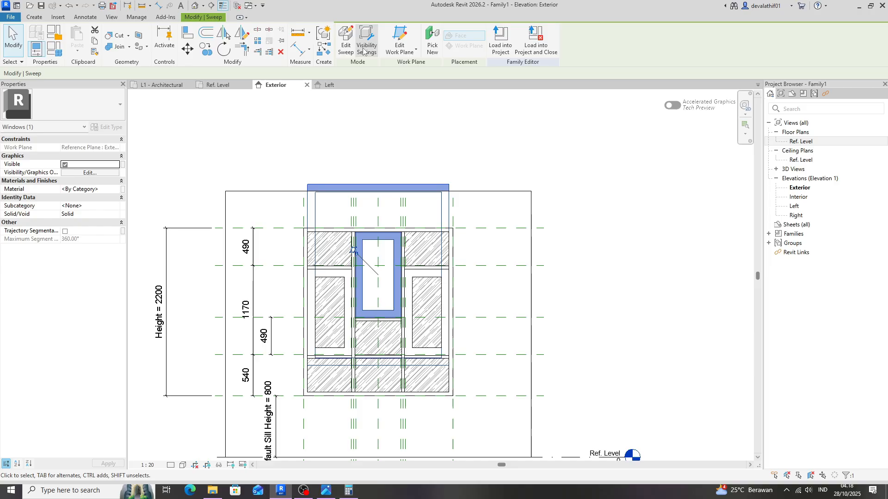
pyautogui.click(345, 41)
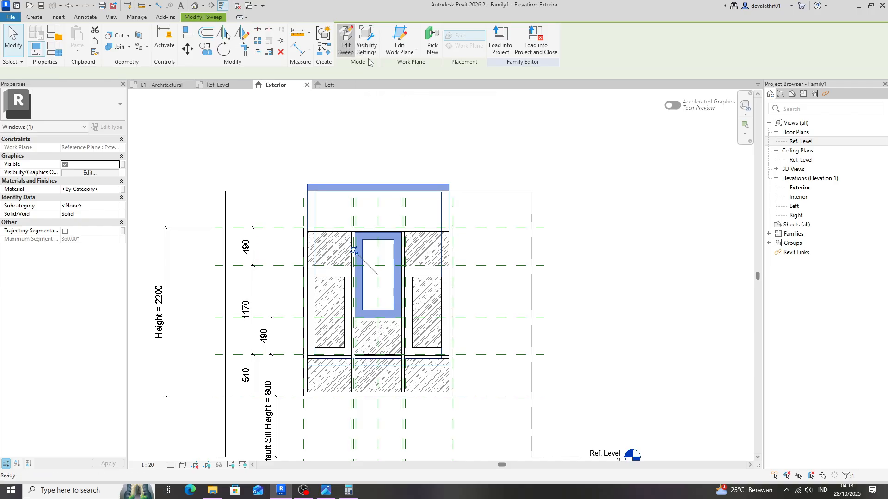
pyautogui.click(400, 276)
pyautogui.click(477, 46)
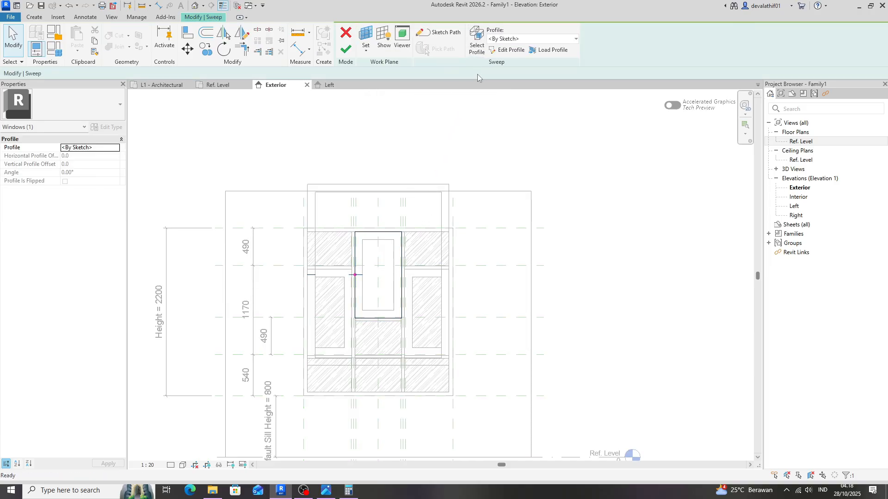
pyautogui.click(508, 49)
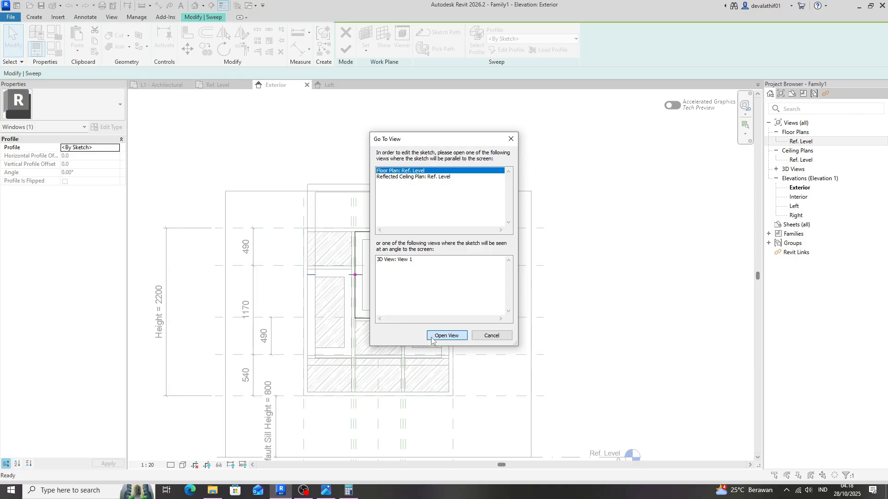
pyautogui.click(445, 336)
pyautogui.scroll(-5, 431, 336)
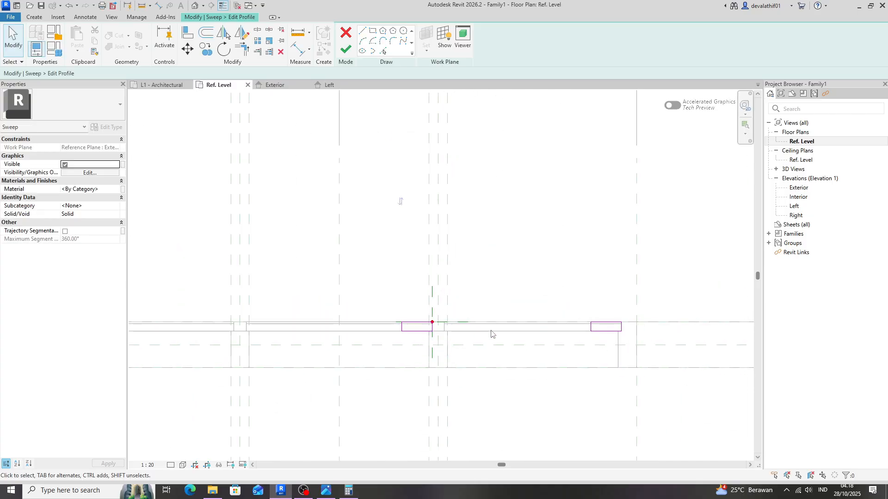
# Step: Delete the stray profile rectangle away from the path's reference point, finish the profile and sweep, and return to the Exterior elevation
pyautogui.moveTo(577, 297); pyautogui.dragTo(650, 355)
pyautogui.press('d')
pyautogui.press('e')
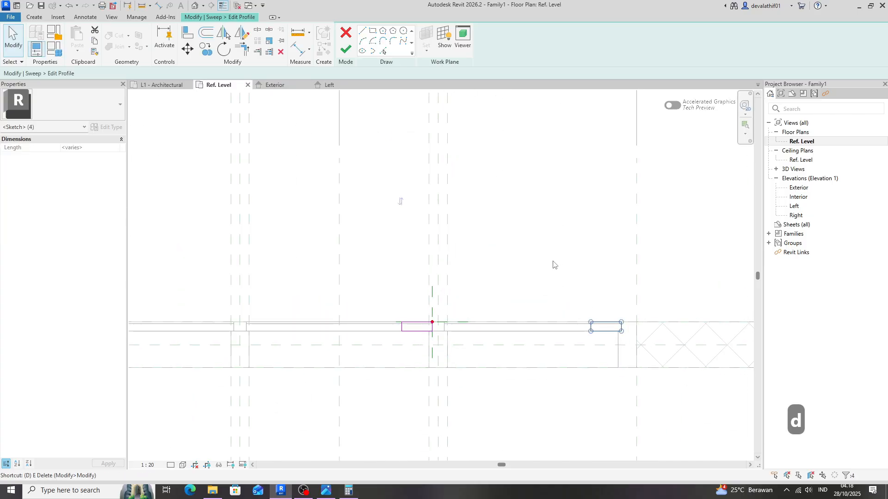
pyautogui.click(346, 50)
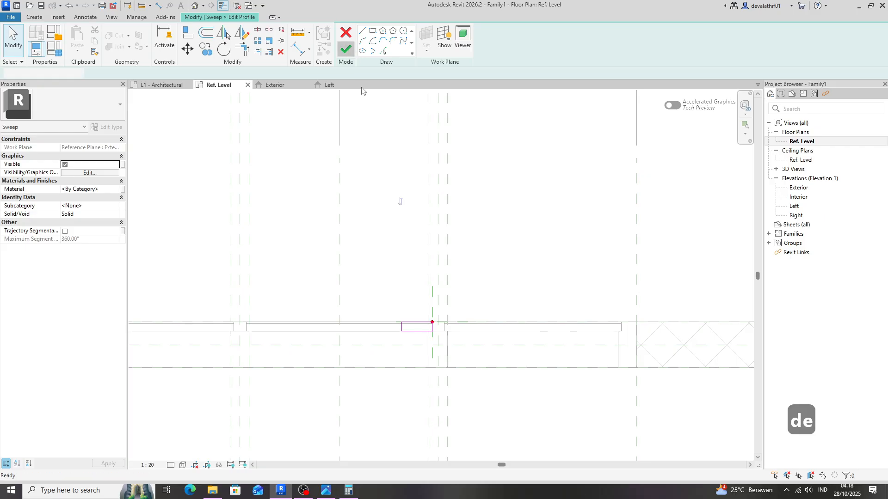
pyautogui.click(346, 49)
pyautogui.click(277, 84)
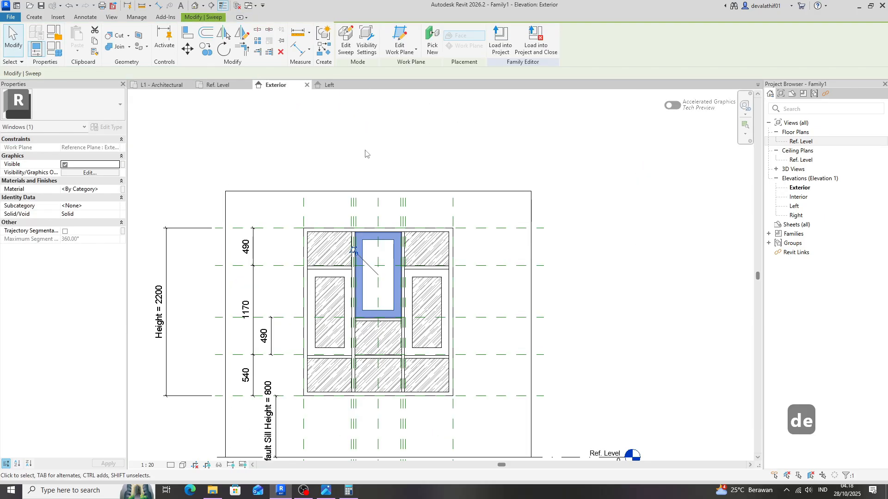
pyautogui.click(367, 153)
# Step: Copy the left sash's glass pane into the middle sash frame, matching the upper-left inner corners
pyautogui.scroll(3, 338, 287)
pyautogui.click(338, 287)
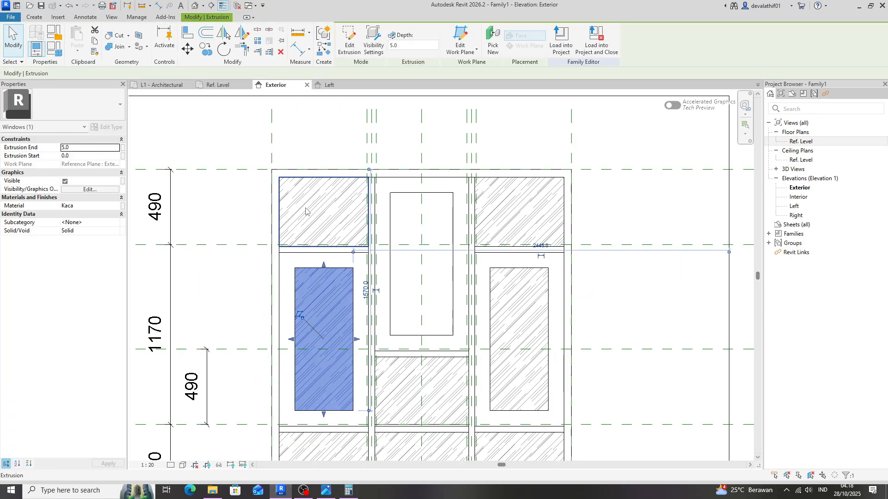
pyautogui.press('c')
pyautogui.press('o')
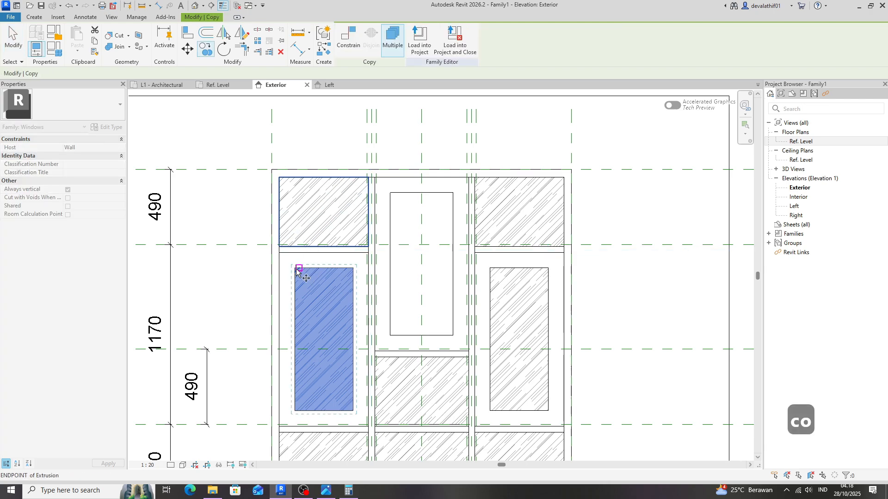
pyautogui.click(295, 269)
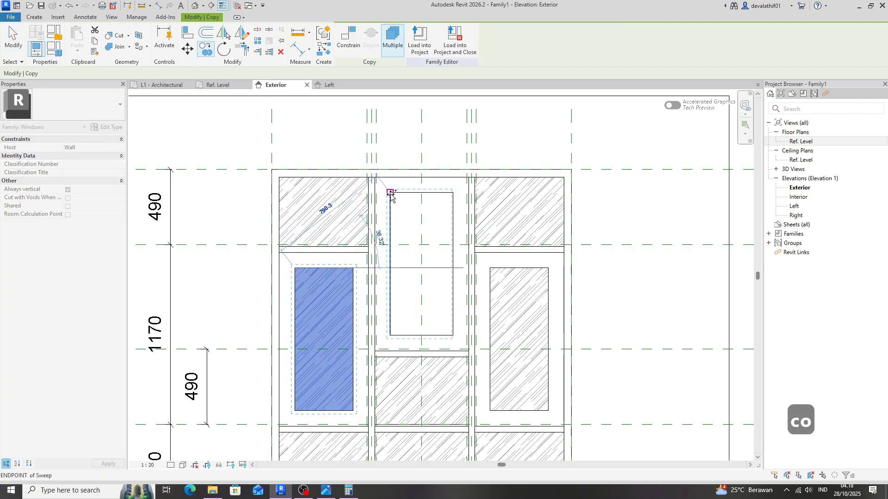
pyautogui.click(458, 268)
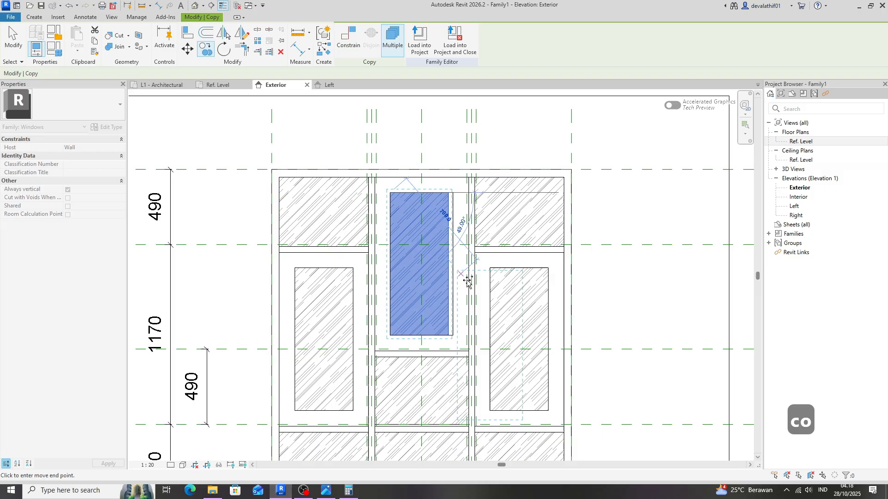
pyautogui.press('Escape')
# Step: Stretch the copied glass pane's right edge to the middle sash frame's inner edge and clear the selection
pyautogui.scroll(3, 455, 276)
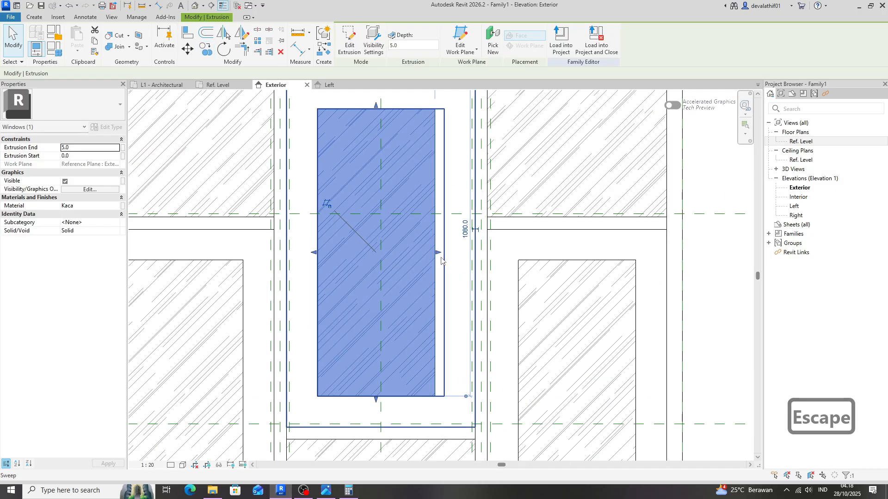
pyautogui.moveTo(439, 253); pyautogui.dragTo(446, 254)
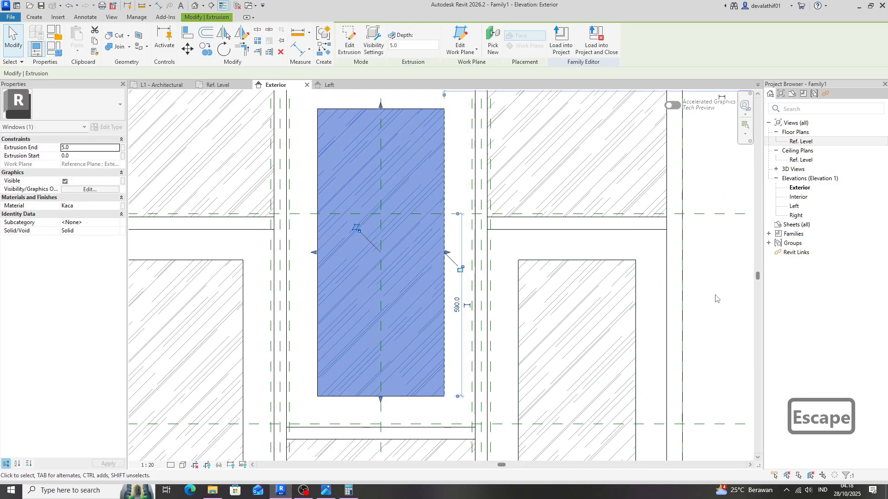
pyautogui.press('Escape')
pyautogui.scroll(-5, 397, 249)
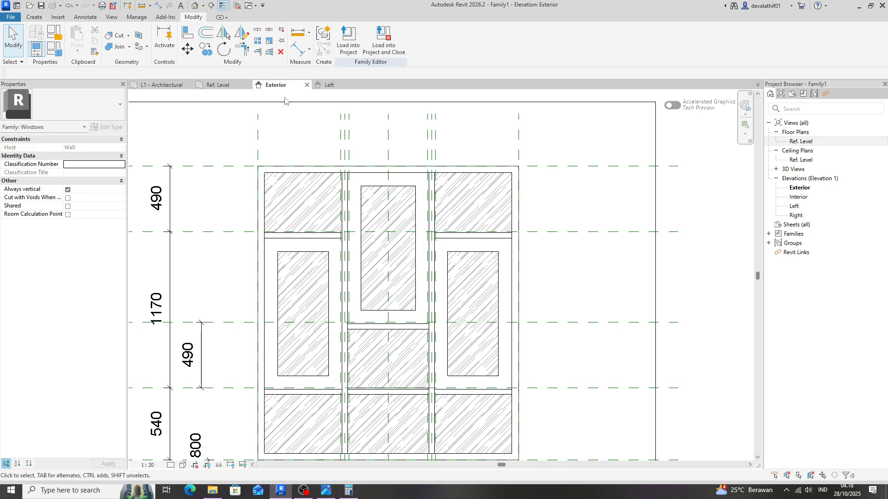
# Step: Inspect the window's frames and glass from both sides in the 3D view, and return to the Exterior elevation
pyautogui.click(197, 6)
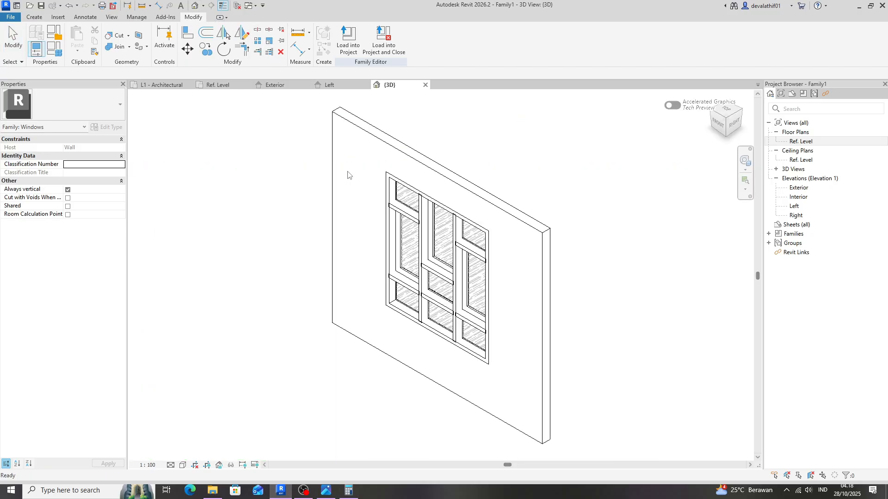
pyautogui.moveTo(493, 293)
pyautogui.keyDown('shift'); pyautogui.mouseDown(button='middle')
pyautogui.moveTo(481, 301)
pyautogui.moveTo(231, 280)
pyautogui.moveTo(398, 323)
pyautogui.moveTo(388, 319)
pyautogui.mouseUp(button='middle'); pyautogui.keyUp('shift')
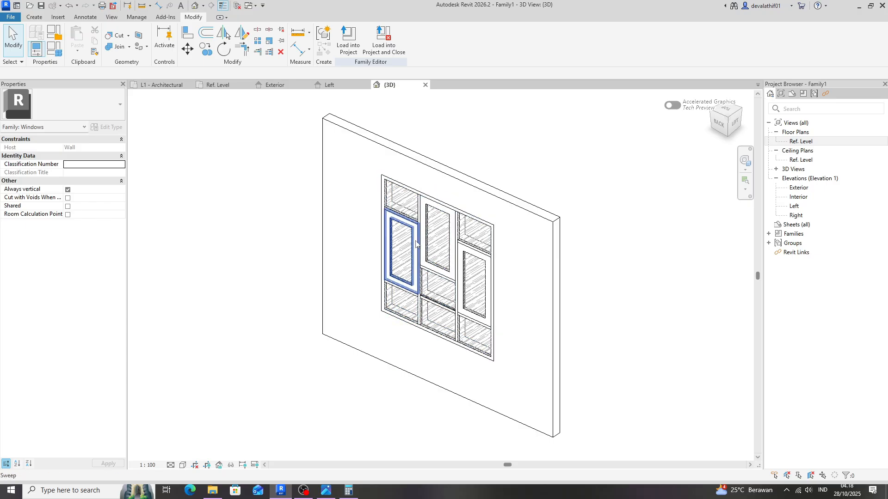
pyautogui.moveTo(406, 256)
pyautogui.keyDown('shift'); pyautogui.mouseDown(button='middle')
pyautogui.moveTo(484, 252)
pyautogui.moveTo(437, 251)
pyautogui.mouseUp(button='middle'); pyautogui.keyUp('shift')
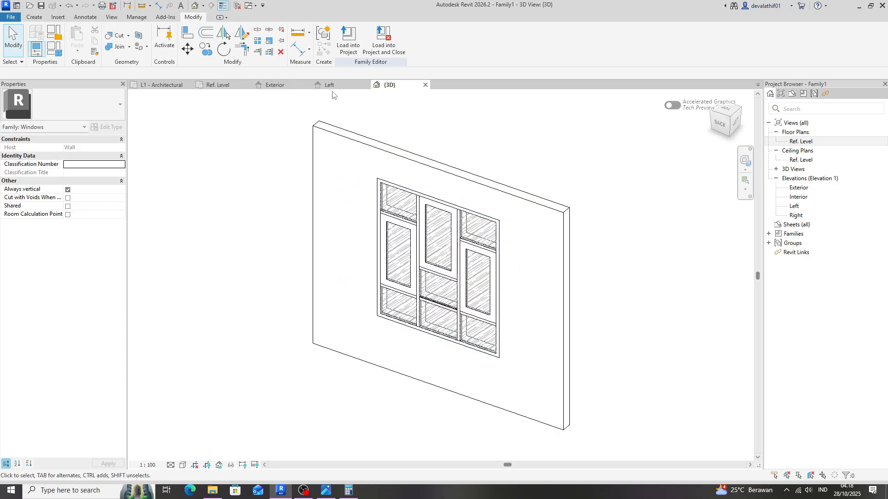
pyautogui.scroll(3, 463, 251)
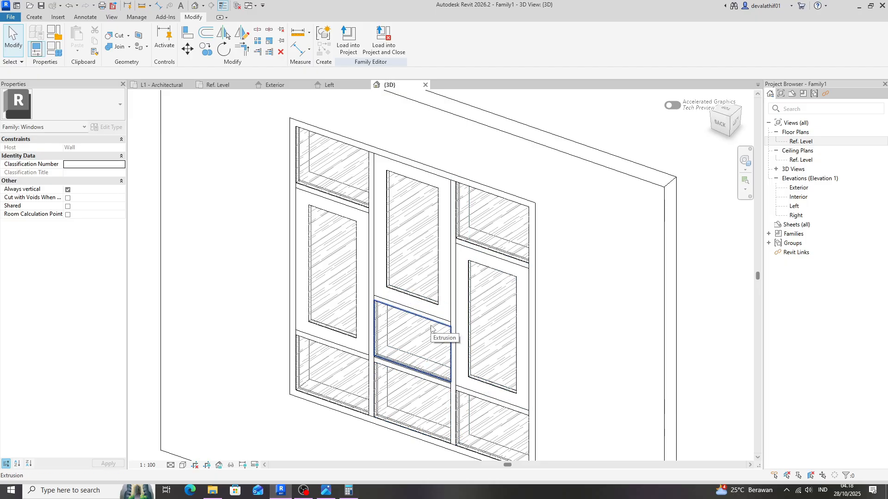
pyautogui.click(313, 126)
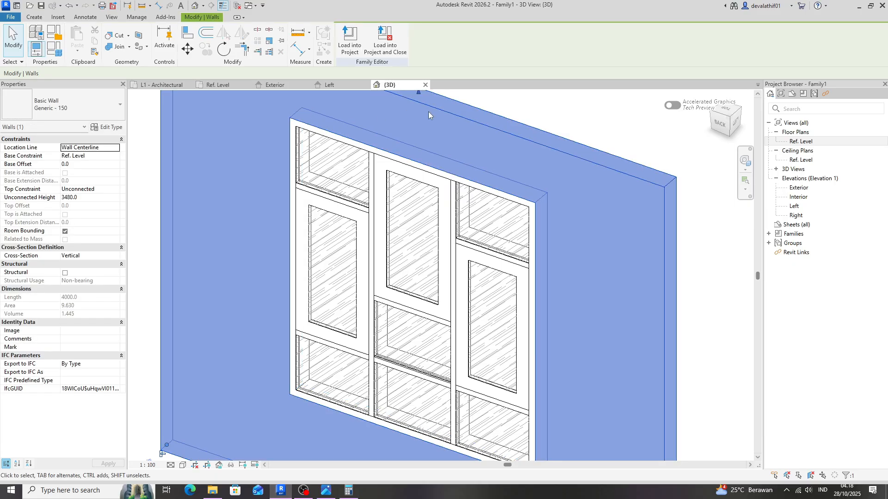
pyautogui.click(547, 102)
pyautogui.click(289, 83)
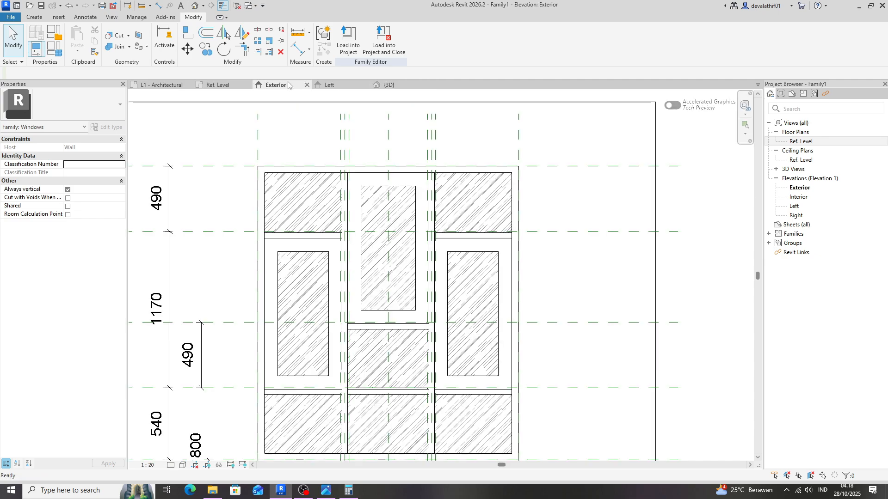
# Step: Open the material selection for the outer window frame sweep and search the materials for "wood"
pyautogui.click(363, 288)
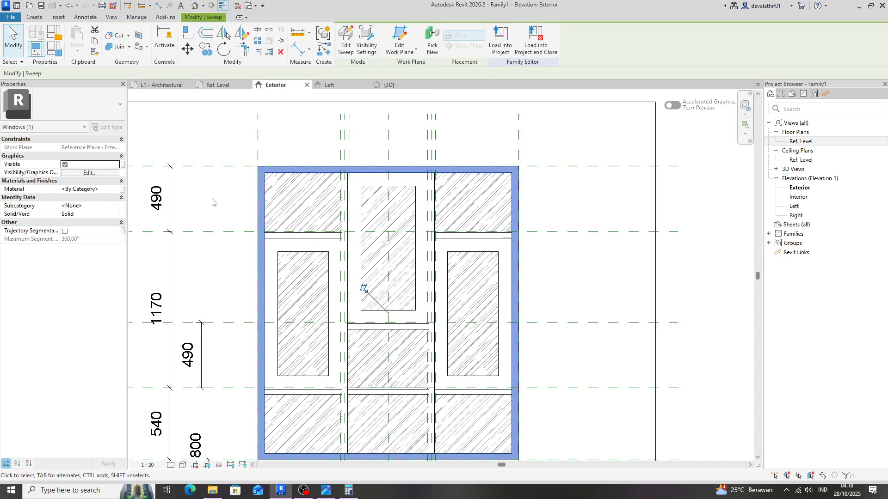
pyautogui.click(287, 198)
pyautogui.click(215, 198)
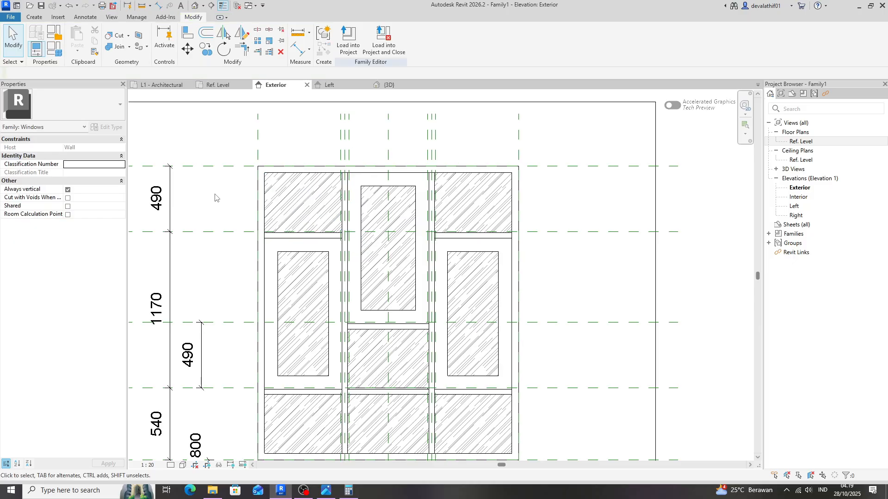
pyautogui.click(262, 172)
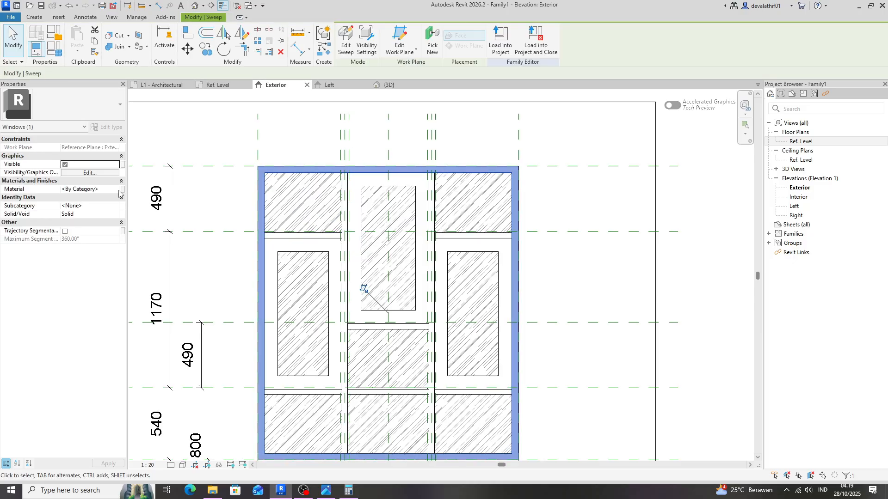
pyautogui.click(121, 190)
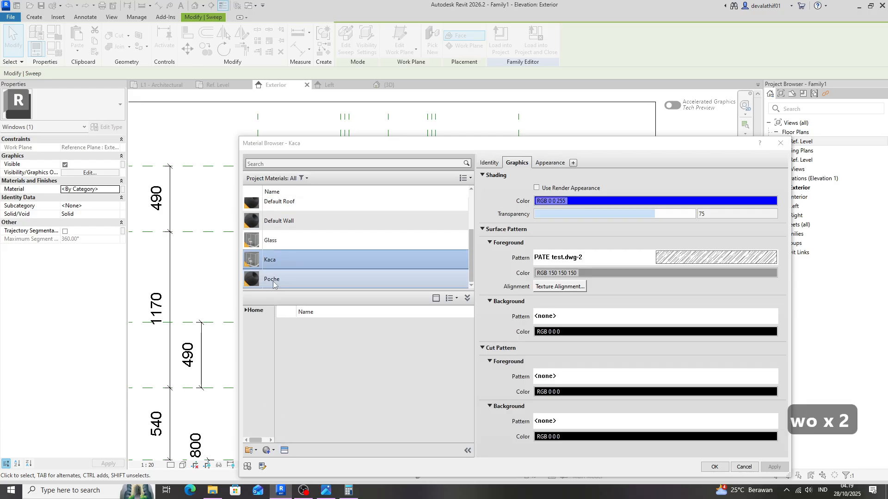
pyautogui.click(273, 164)
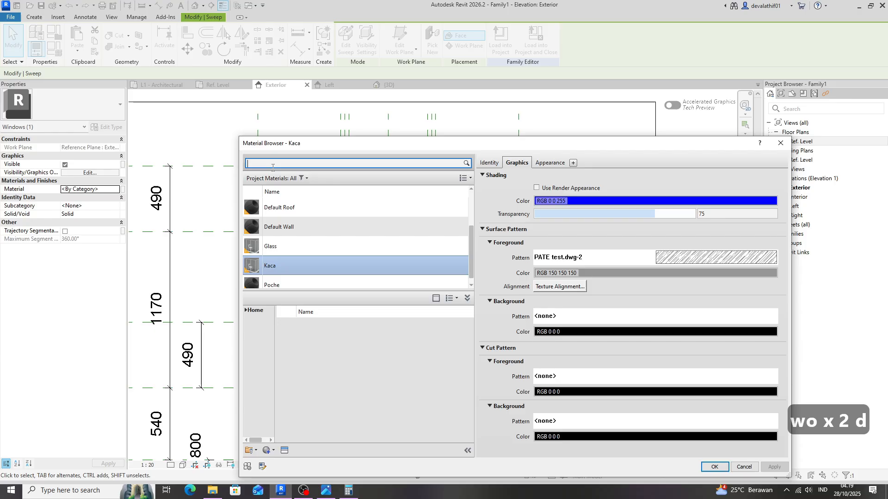
pyautogui.write('wood')
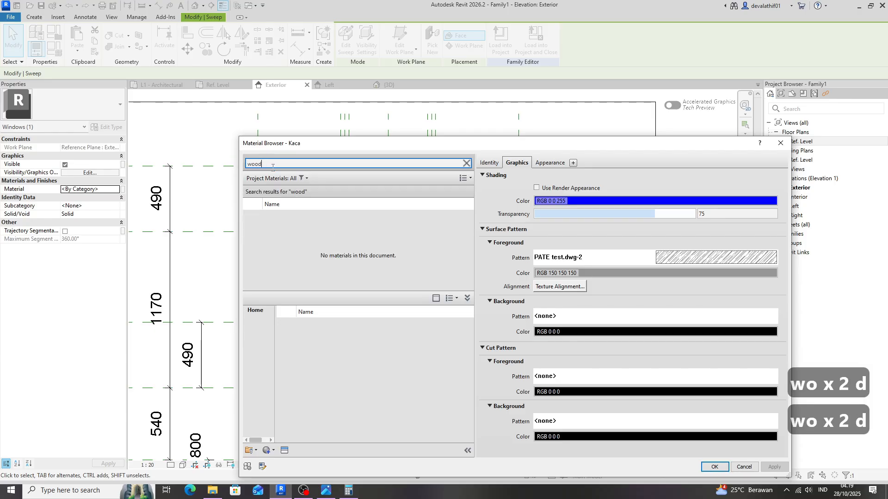
# Step: Find Lauan, Meranti in the AEC Materials Wood library and add it to the family's materials
pyautogui.scroll(-3, 370, 371)
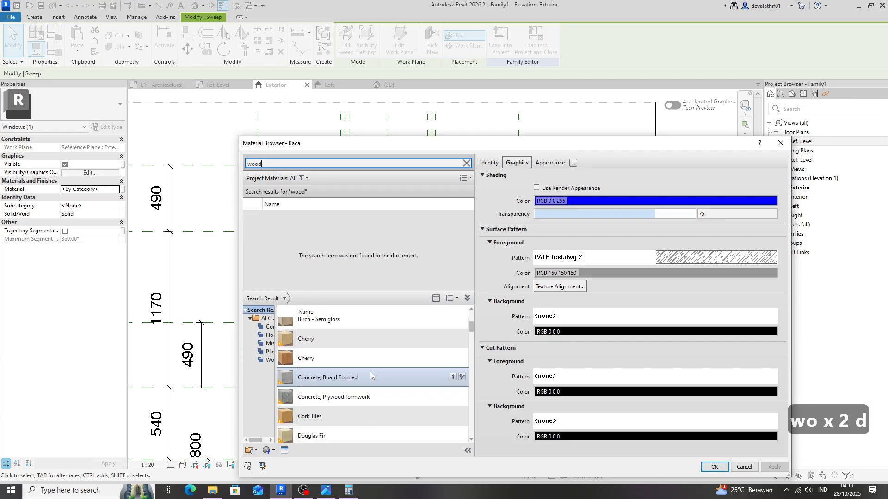
pyautogui.scroll(5, 370, 372)
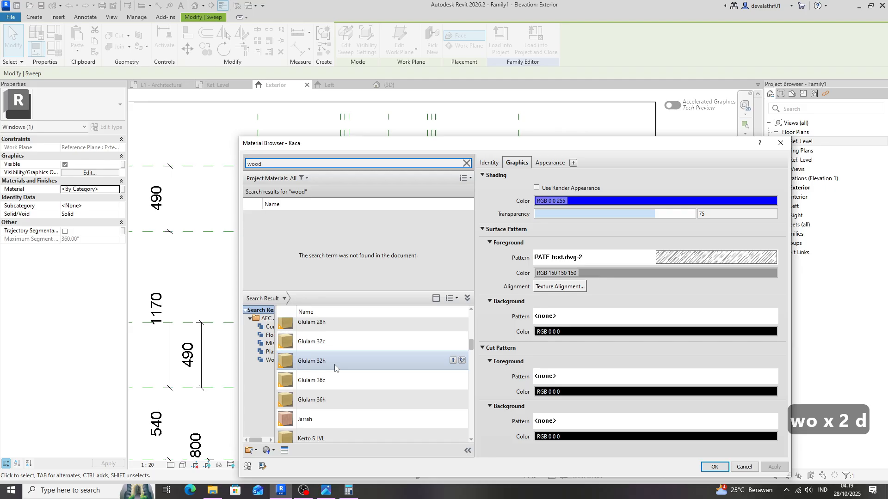
pyautogui.click(269, 361)
pyautogui.scroll(-6, 386, 368)
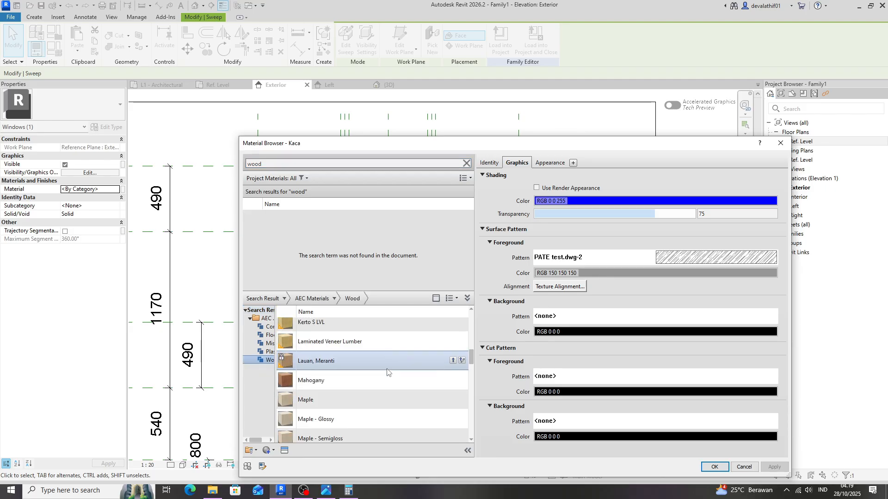
pyautogui.scroll(-8, 387, 368)
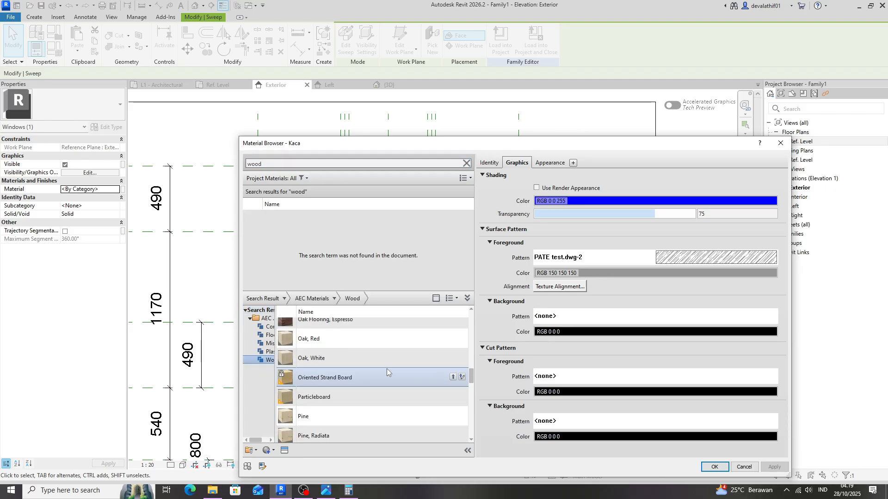
pyautogui.scroll(-3, 383, 371)
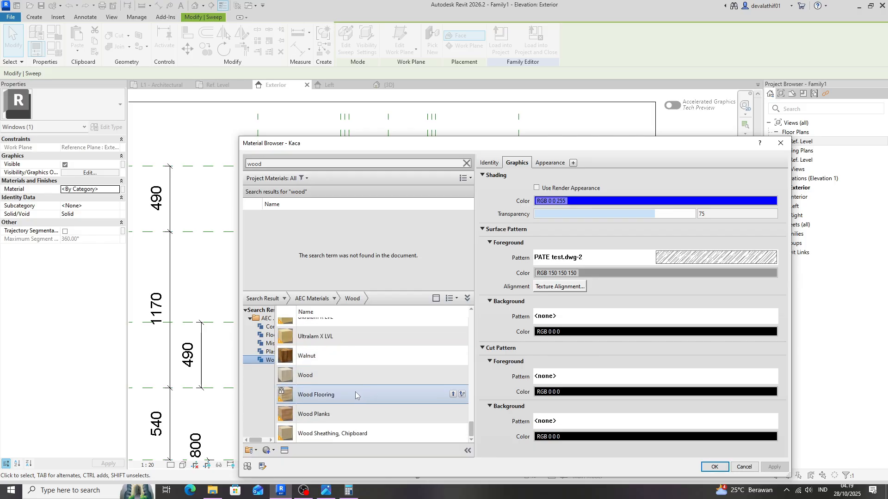
pyautogui.scroll(9, 356, 392)
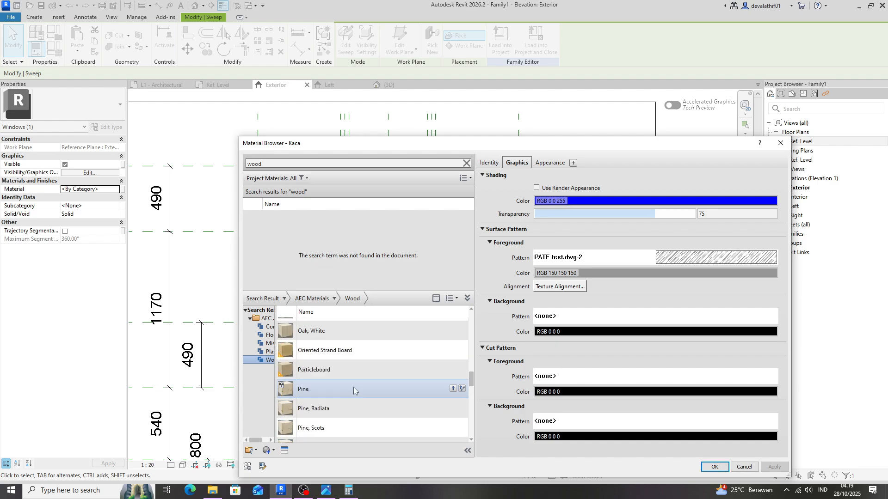
pyautogui.scroll(2, 352, 381)
pyautogui.scroll(1, 353, 381)
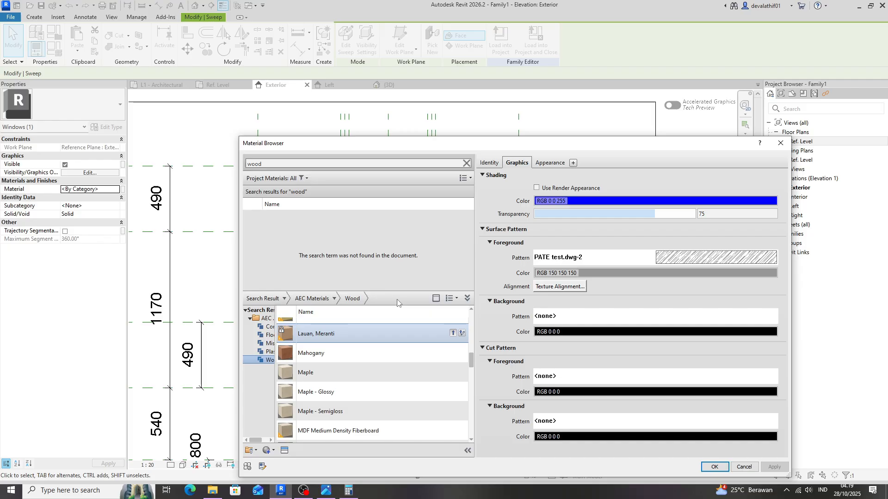
pyautogui.moveTo(396, 302); pyautogui.dragTo(346, 282)
# Step: Duplicate Lauan, Meranti as Kayu Meranti, and apply Lauan, Meranti to the outer window frame sweep
pyautogui.rightClick(334, 218)
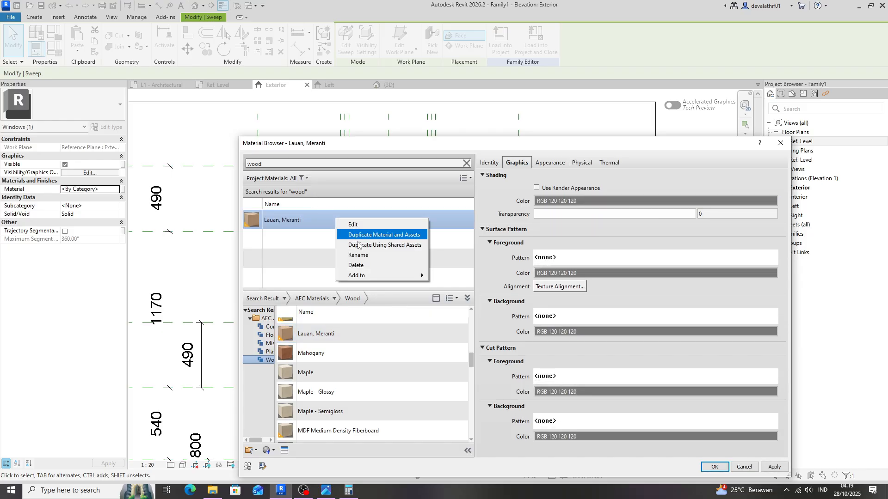
pyautogui.click(358, 245)
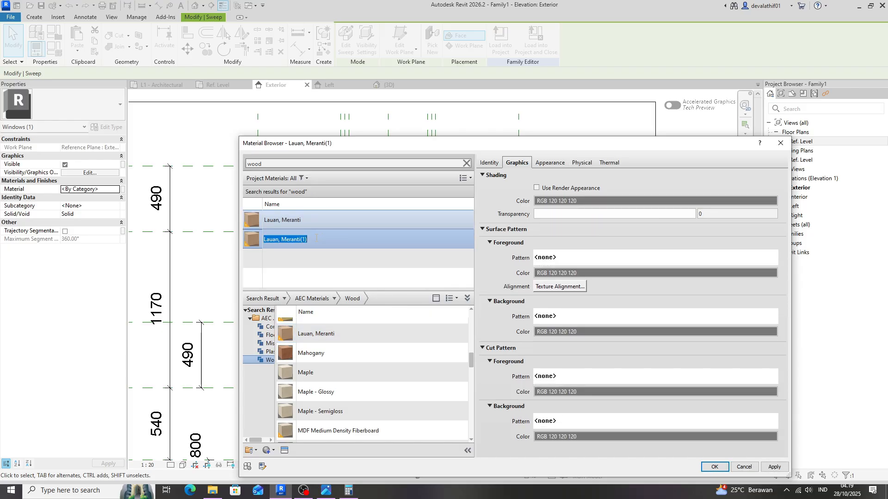
pyautogui.write('Kayu Me')
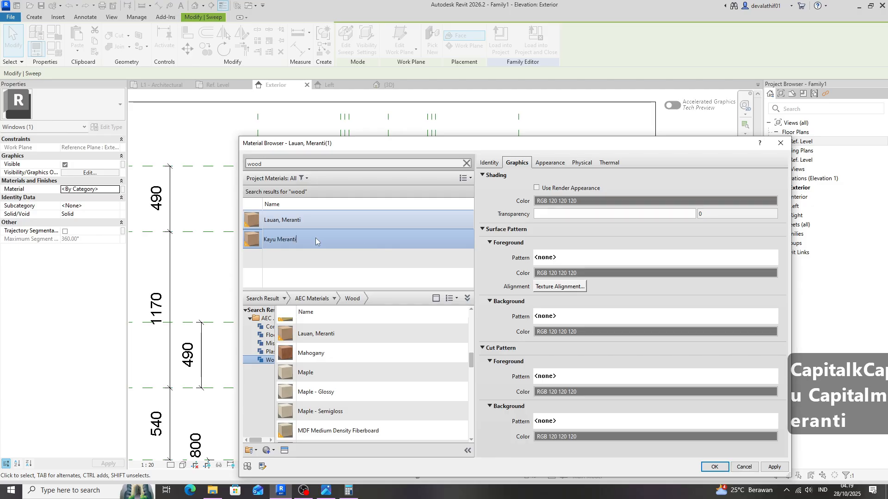
pyautogui.press('Return')
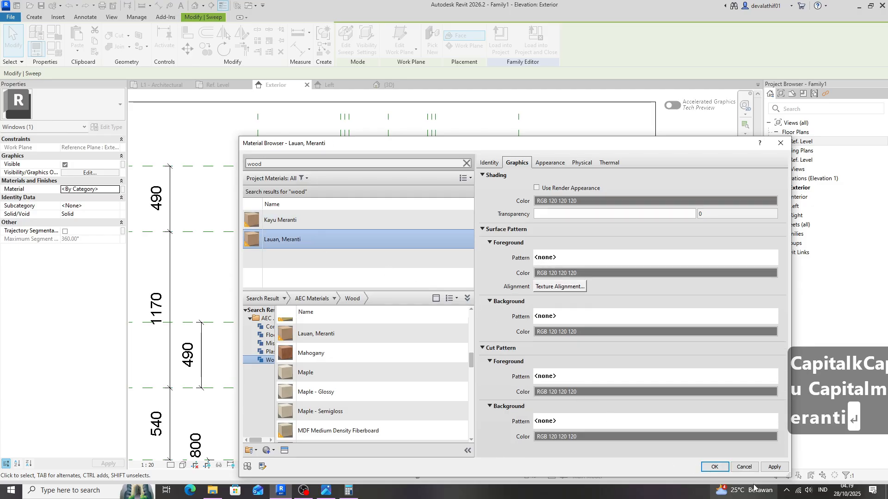
pyautogui.click(714, 467)
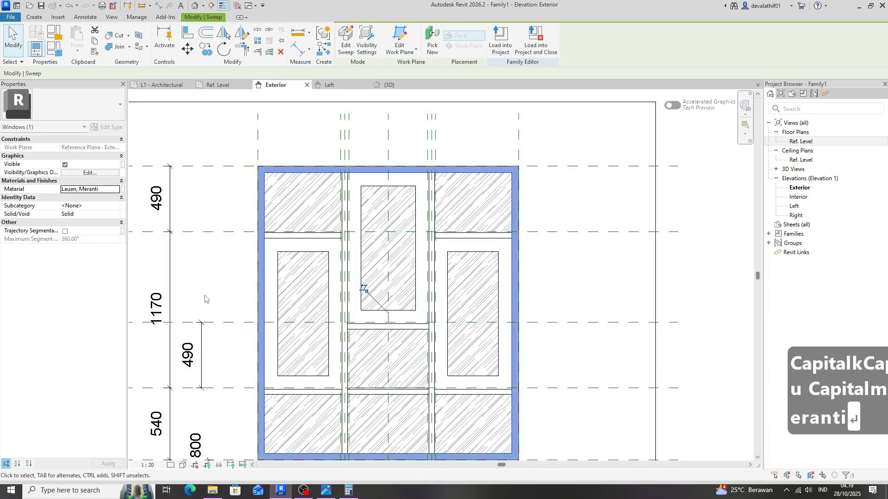
pyautogui.click(205, 300)
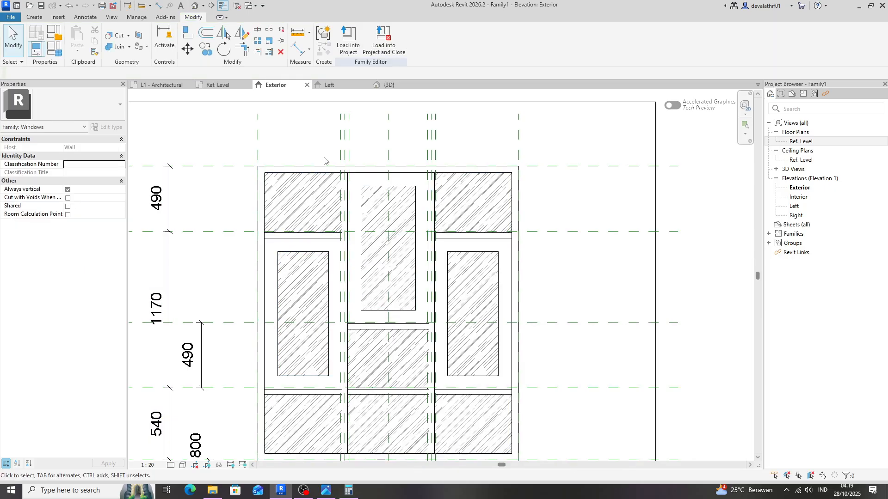
# Step: Assign the Kayu Meranti material to both vertical mullions and the left and right sash frames together
pyautogui.scroll(2, 326, 161)
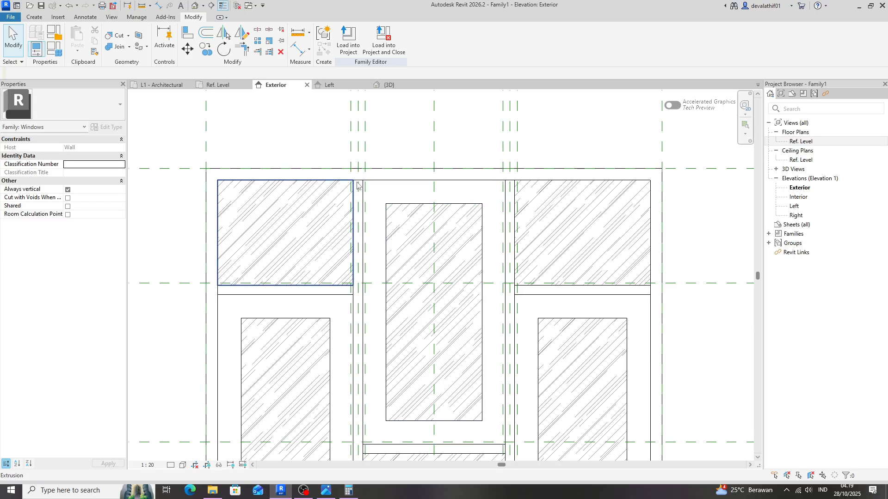
pyautogui.click(359, 187)
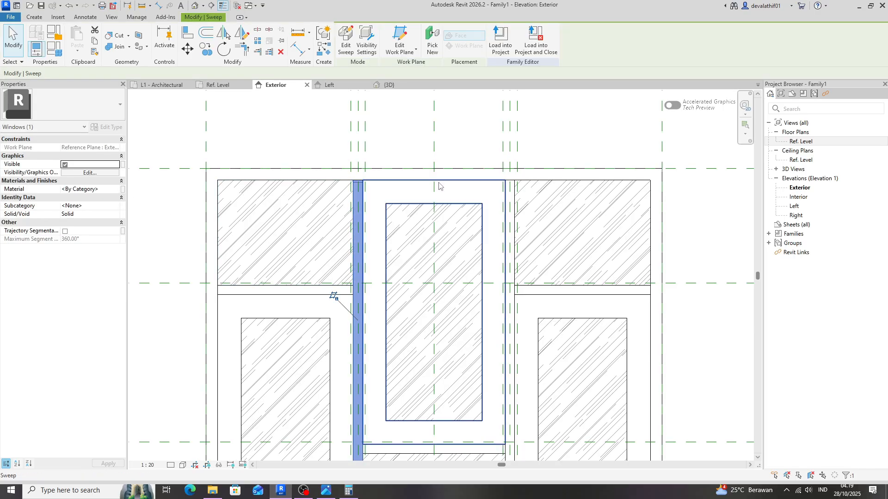
pyautogui.keyDown('ctrl'); pyautogui.click(510, 194); pyautogui.keyUp('ctrl')
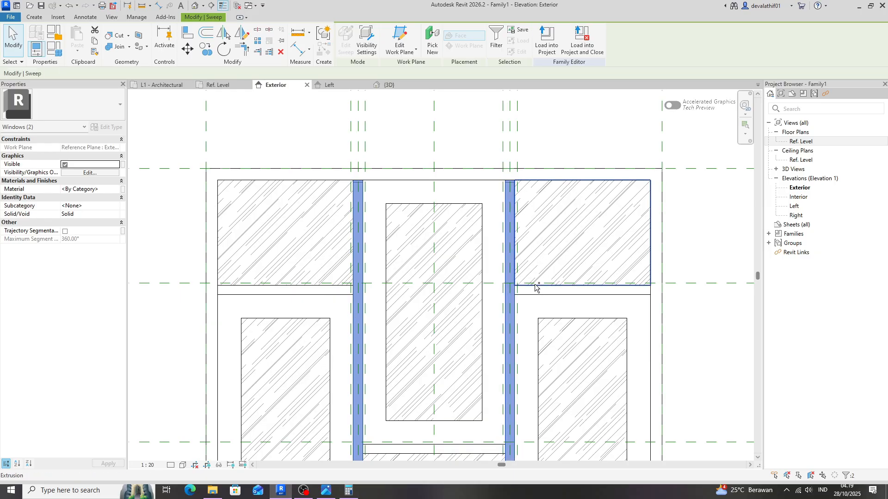
pyautogui.keyDown('ctrl'); pyautogui.click(526, 300); pyautogui.keyUp('ctrl')
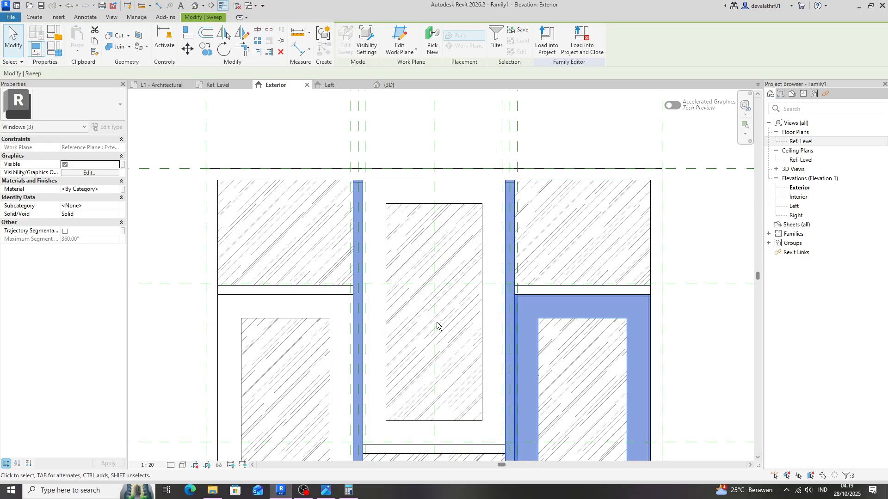
pyautogui.keyDown('ctrl'); pyautogui.click(328, 295); pyautogui.keyUp('ctrl')
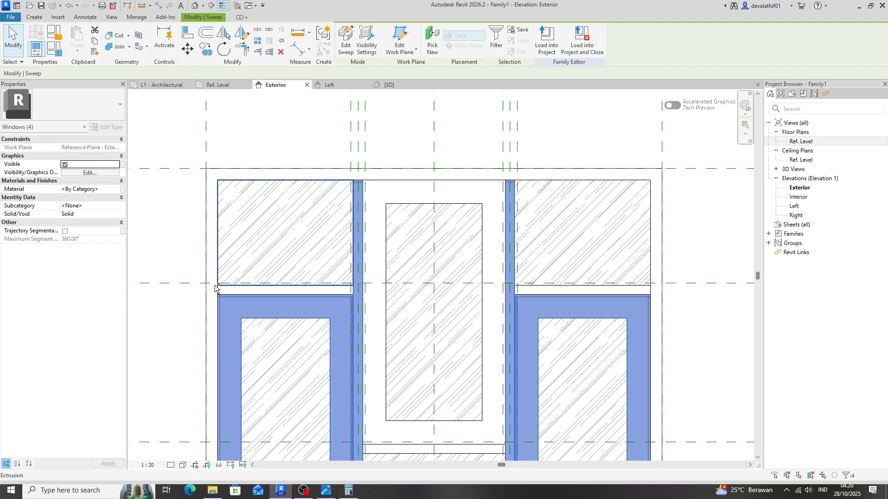
pyautogui.click(116, 190)
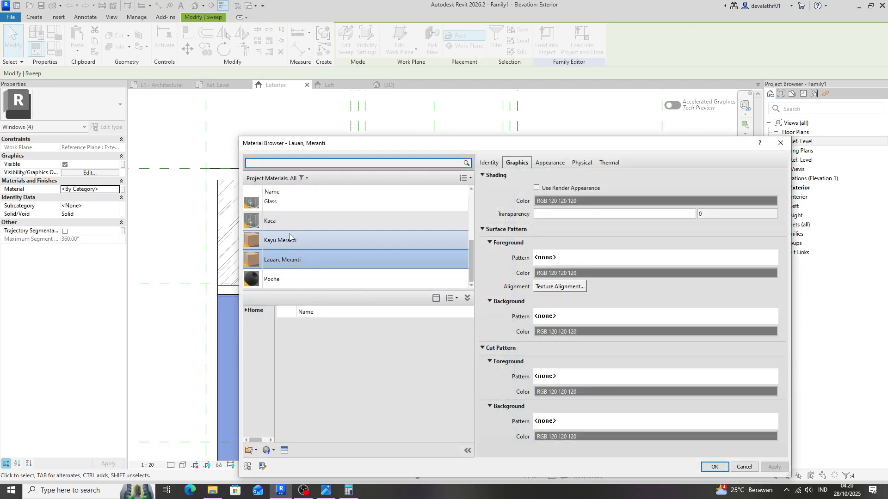
pyautogui.click(290, 238)
pyautogui.click(714, 466)
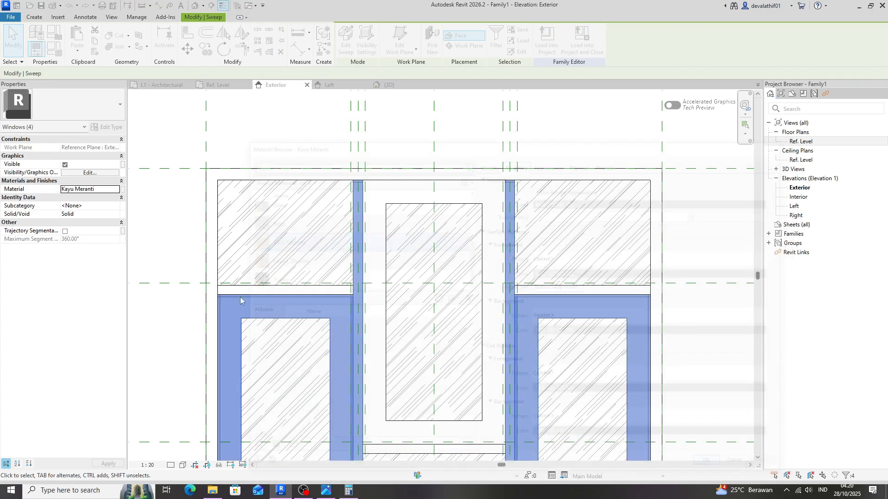
pyautogui.click(288, 113)
# Step: Assign Kayu Meranti to the three lower horizontal rails and the rail below the middle sash together
pyautogui.scroll(-2, 318, 186)
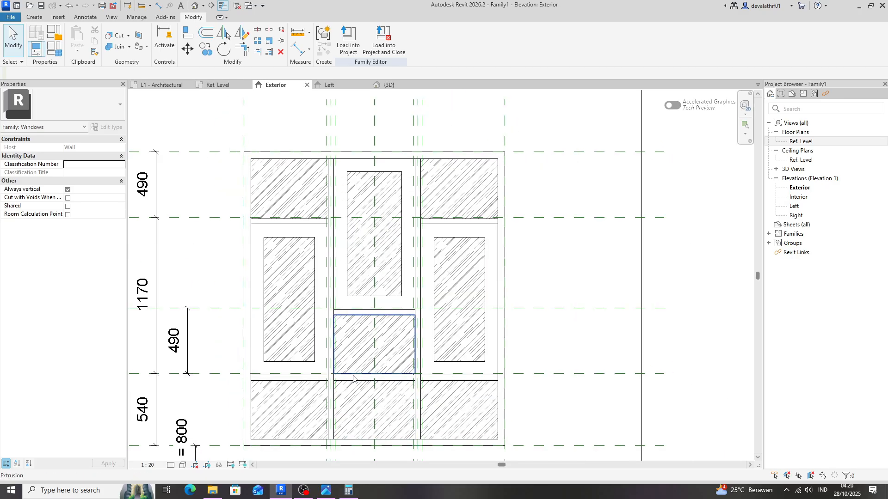
pyautogui.scroll(3, 289, 389)
pyautogui.scroll(2, 295, 390)
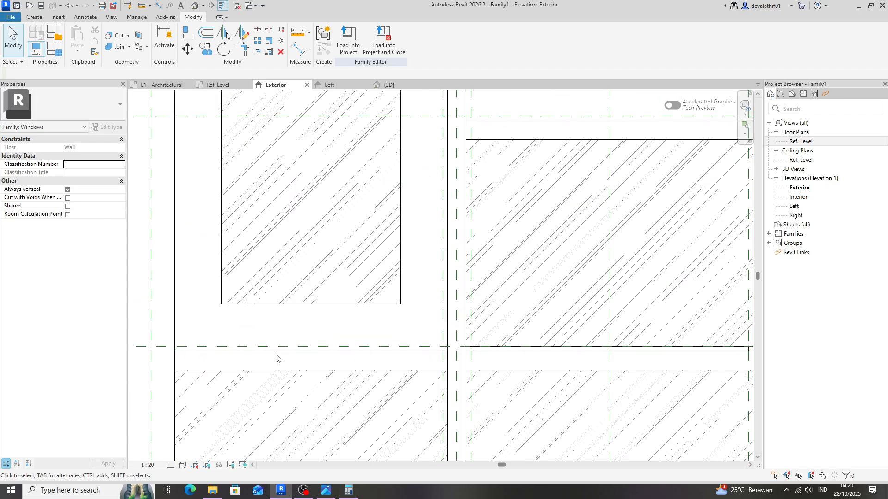
pyautogui.click(210, 369)
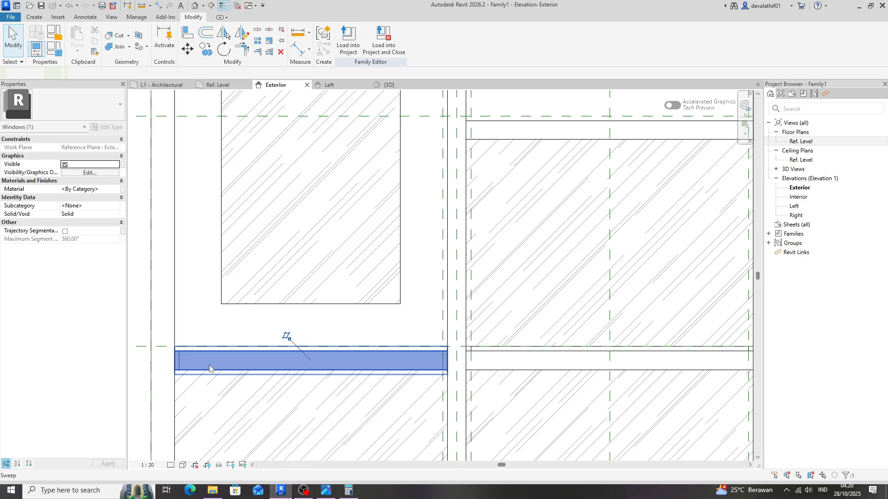
pyautogui.keyDown('ctrl'); pyautogui.click(465, 363); pyautogui.keyUp('ctrl')
pyautogui.scroll(-3, 403, 351)
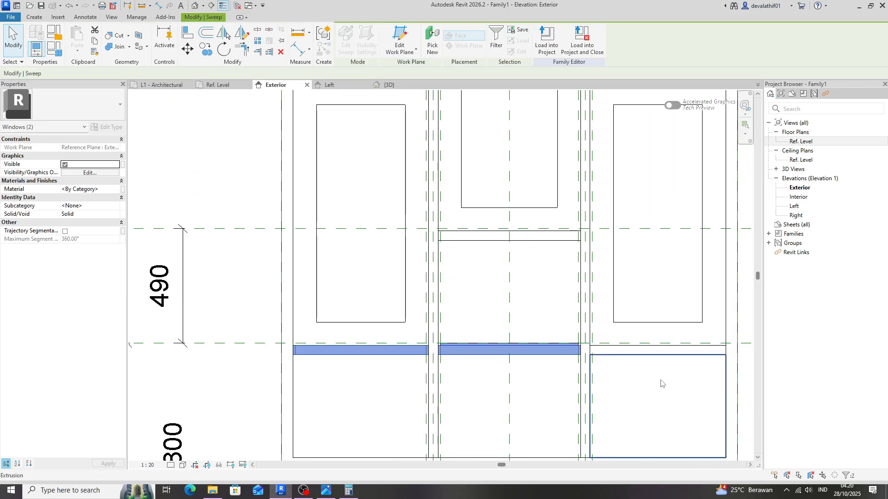
pyautogui.scroll(2, 661, 383)
pyautogui.keyDown('ctrl'); pyautogui.click(561, 338); pyautogui.keyUp('ctrl')
pyautogui.scroll(-2, 377, 235)
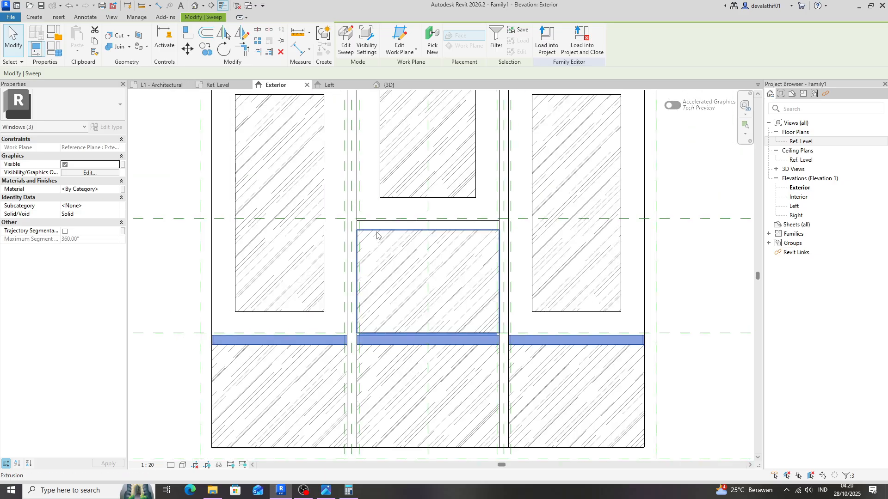
pyautogui.keyDown('ctrl'); pyautogui.click(365, 225); pyautogui.keyUp('ctrl')
pyautogui.scroll(-1, 394, 362)
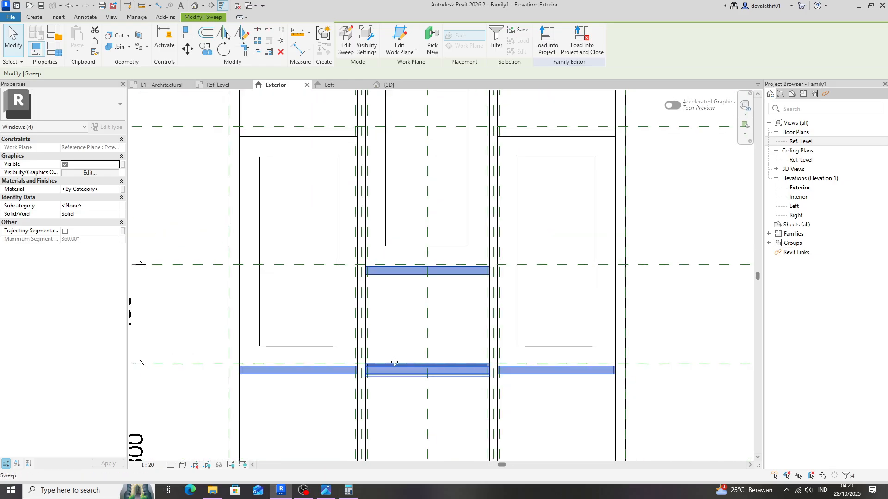
pyautogui.scroll(-2, 394, 362)
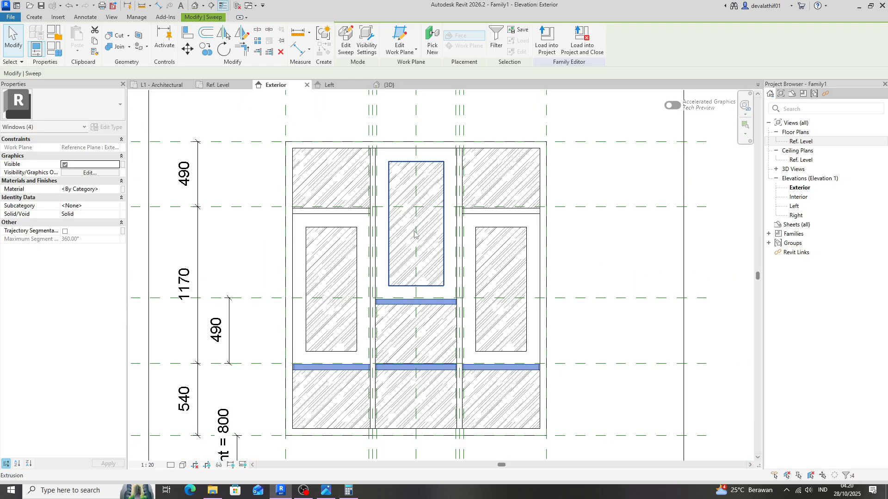
pyautogui.click(116, 190)
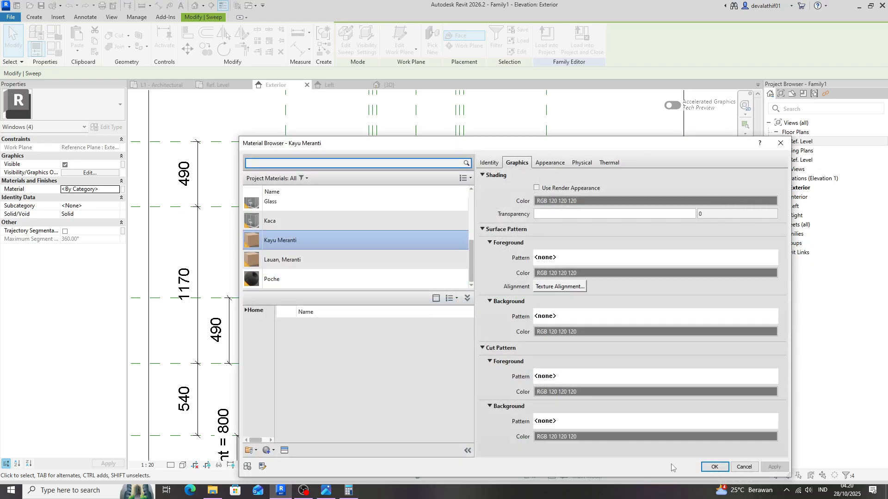
pyautogui.click(715, 468)
pyautogui.click(618, 200)
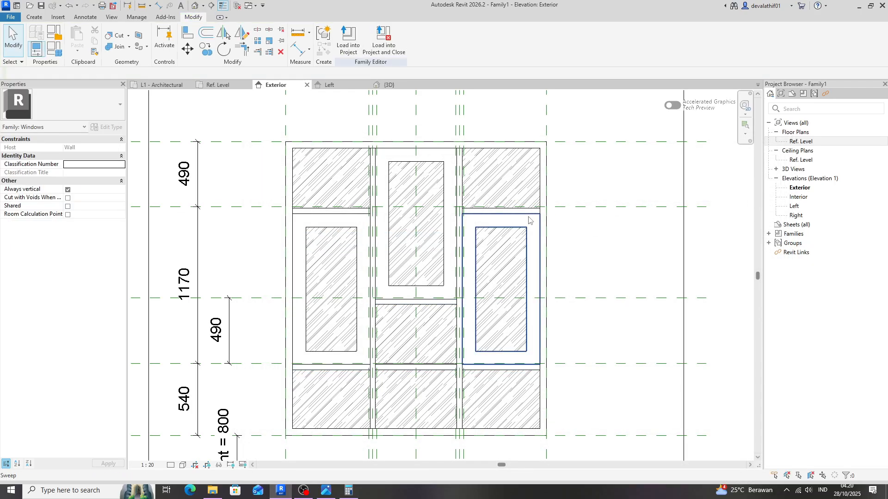
# Step: Assign the Kayu Meranti material to the horizontal rail above the right sash and clear the selection
pyautogui.scroll(2, 417, 219)
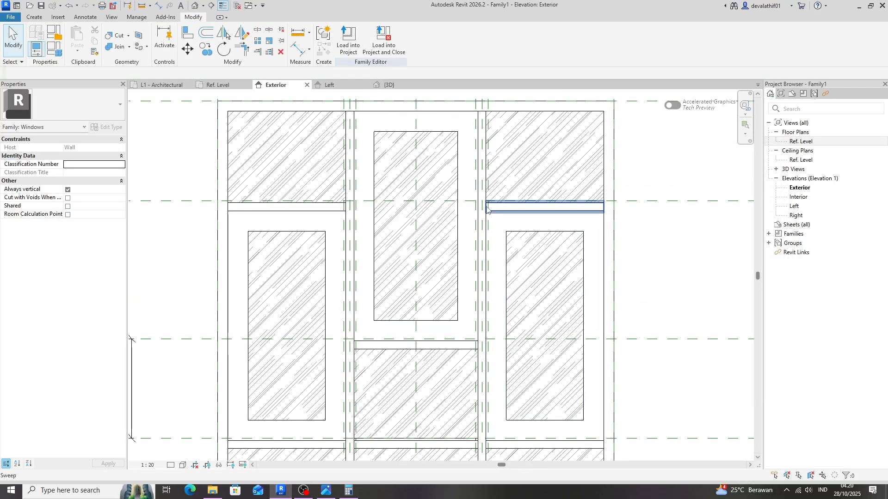
pyautogui.click(487, 208)
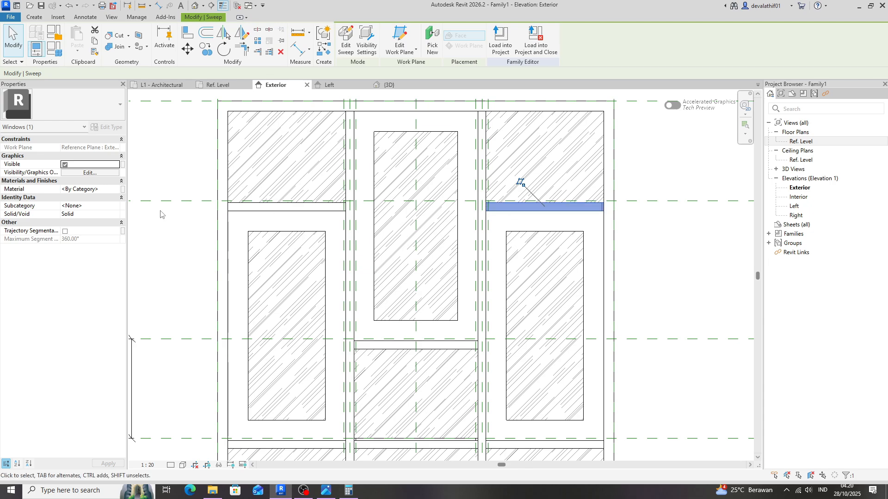
pyautogui.click(117, 189)
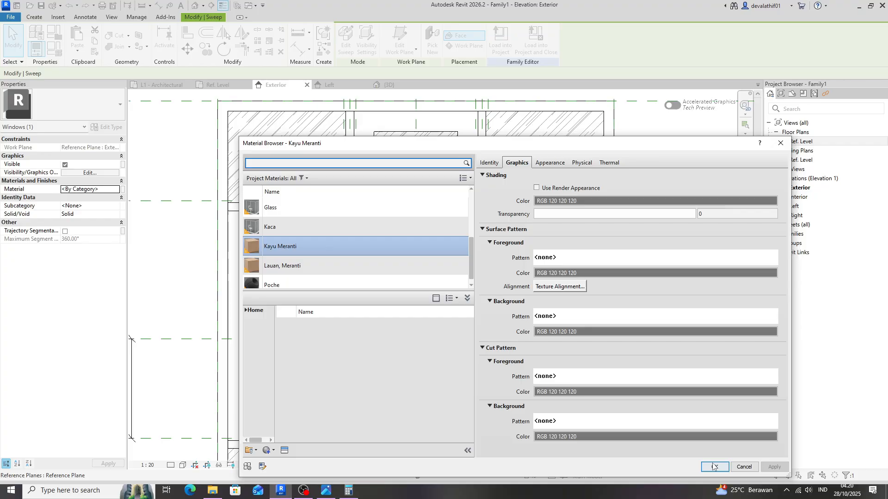
pyautogui.click(713, 467)
pyautogui.press('Escape')
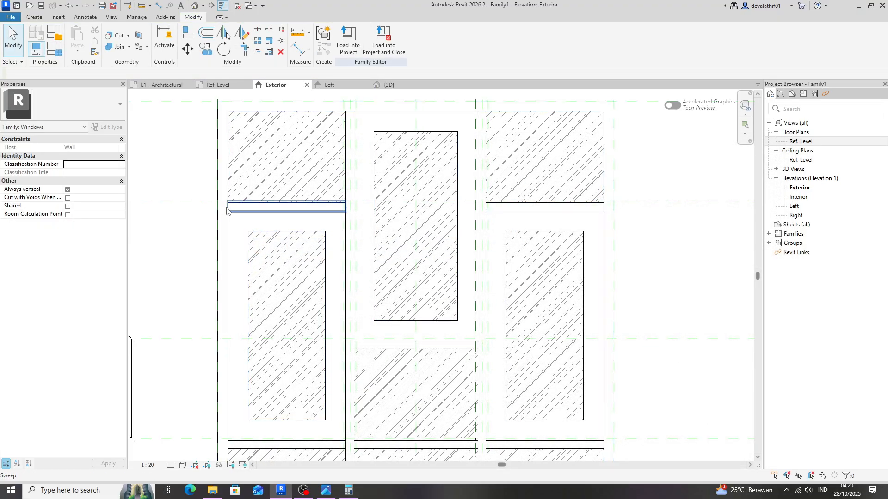
# Step: Assign the Kayu Meranti material to the horizontal rail above the left sash and clear the selection
pyautogui.click(227, 209)
pyautogui.click(93, 189)
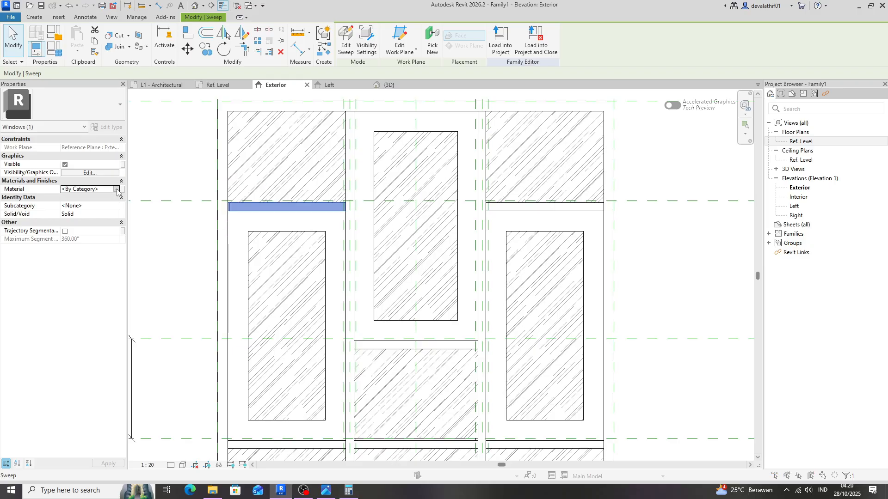
pyautogui.click(116, 189)
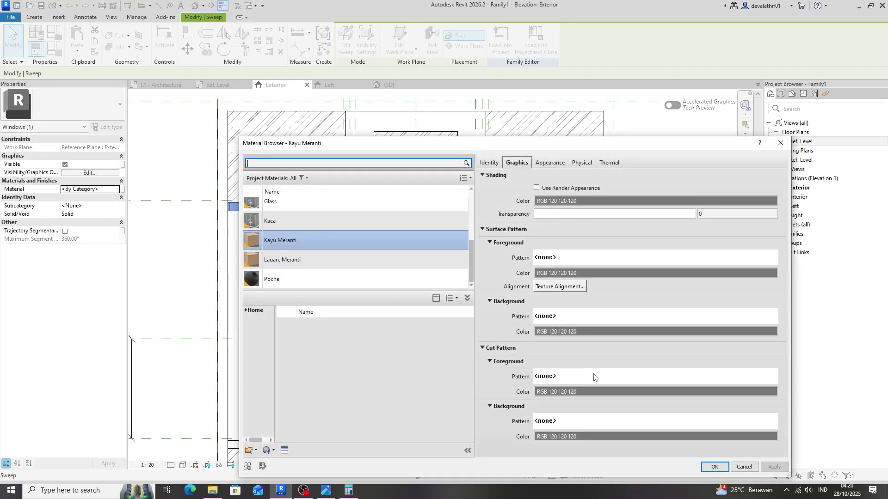
pyautogui.click(713, 467)
pyautogui.click(656, 281)
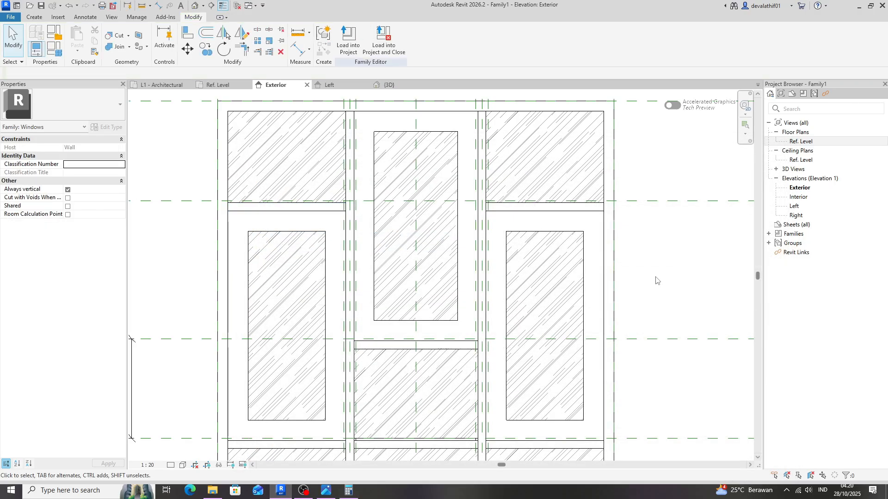
# Step: Show the window in the 3D view with the Textures visual style
pyautogui.scroll(-3, 420, 245)
pyautogui.click(390, 85)
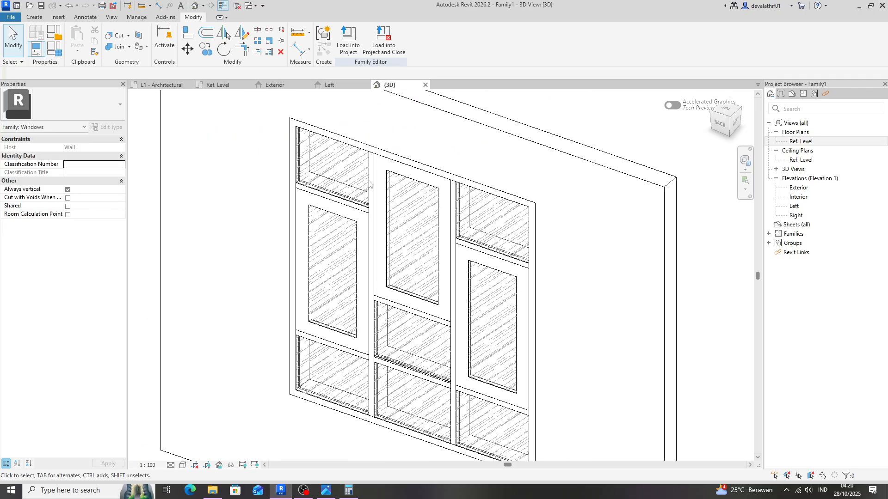
pyautogui.click(195, 465)
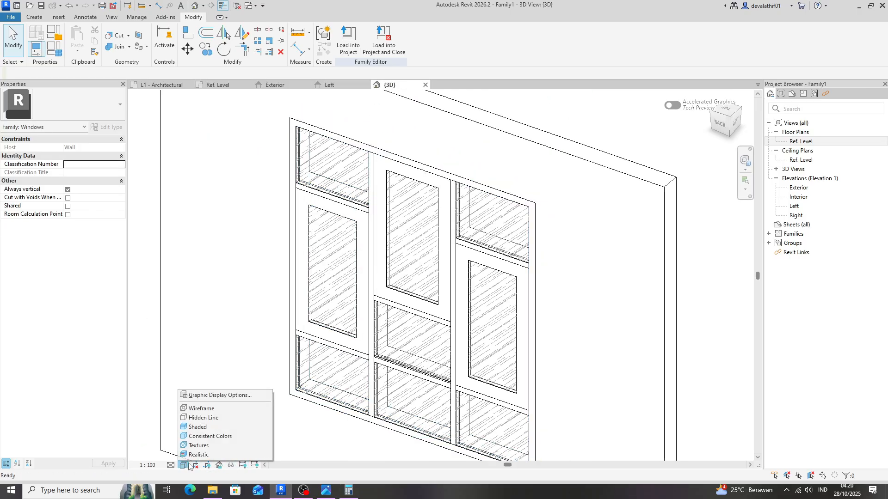
pyautogui.click(199, 447)
pyautogui.scroll(-2, 410, 221)
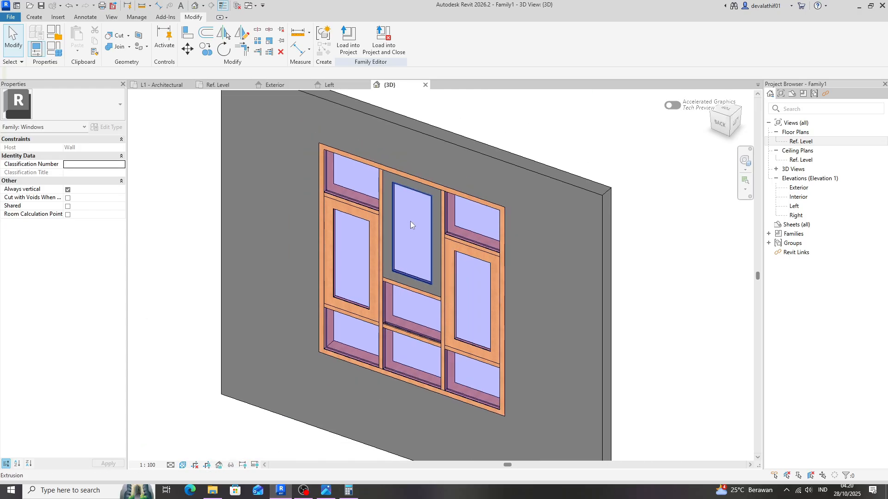
# Step: In the Exterior elevation, draw a symbolic line about 1170 mm long from the middle sash's top midpoint to its lower-left corner
pyautogui.click(273, 84)
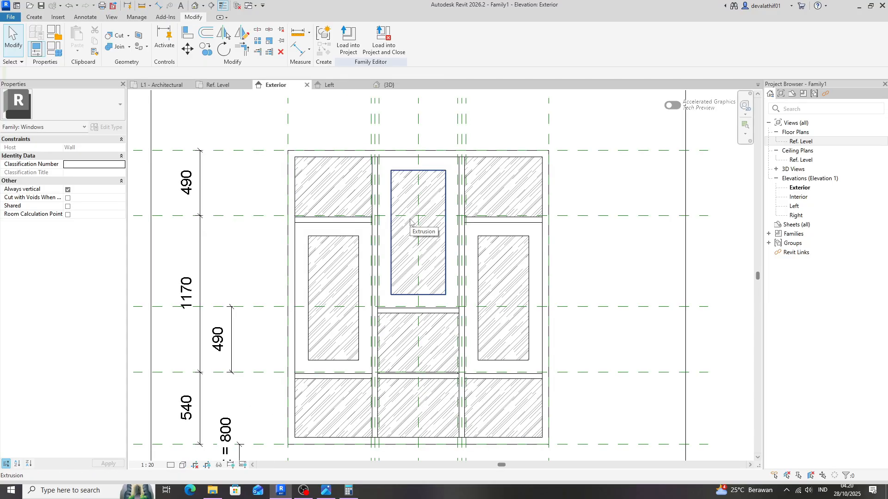
pyautogui.scroll(1, 396, 168)
pyautogui.scroll(-1, 406, 154)
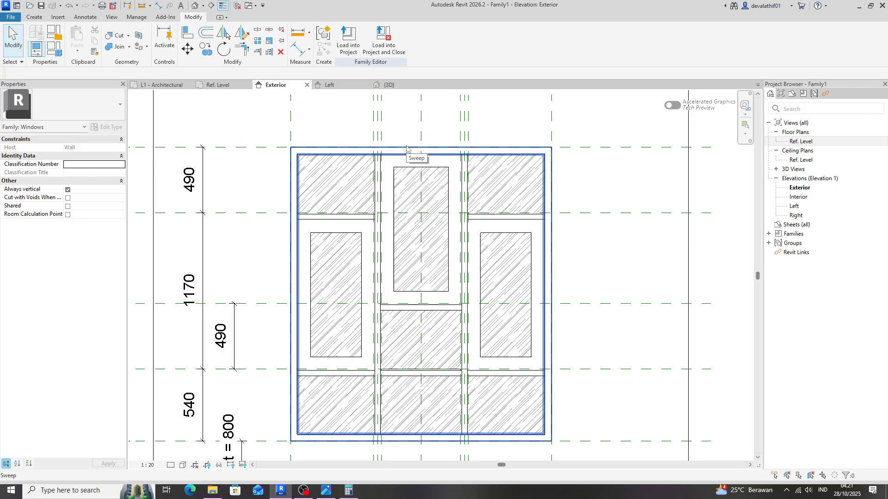
pyautogui.click(92, 21)
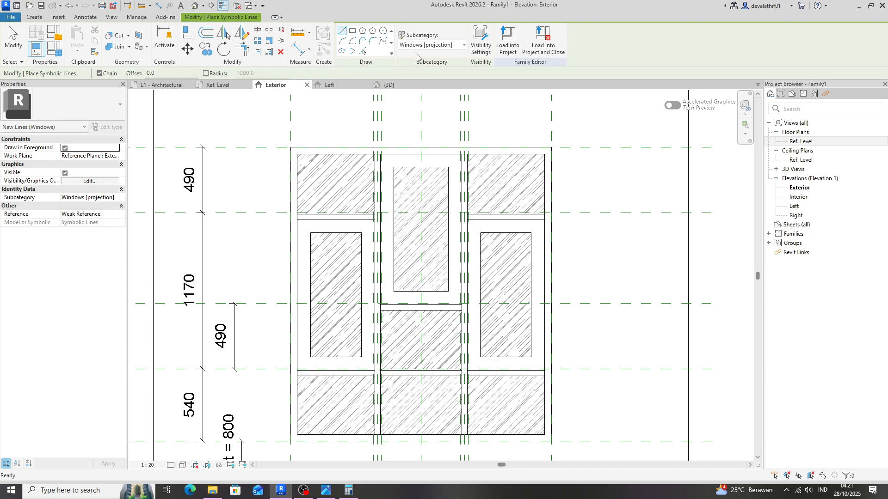
pyautogui.click(419, 45)
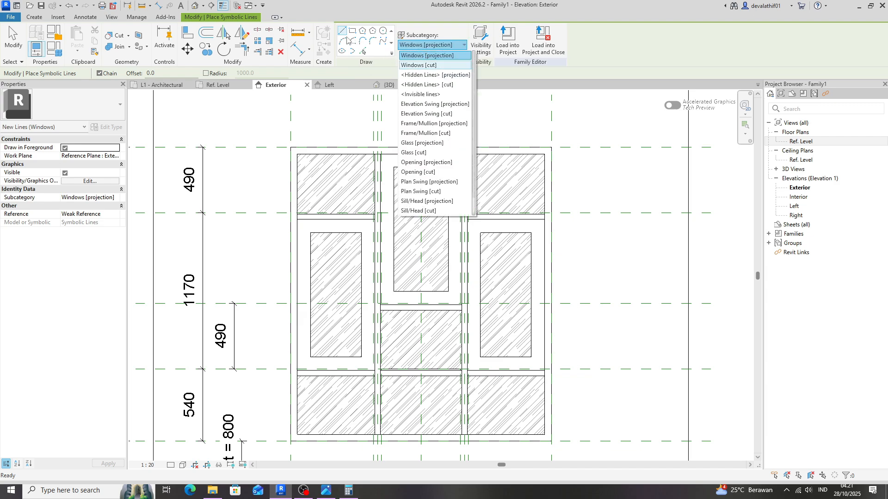
pyautogui.click(373, 74)
pyautogui.scroll(4, 416, 151)
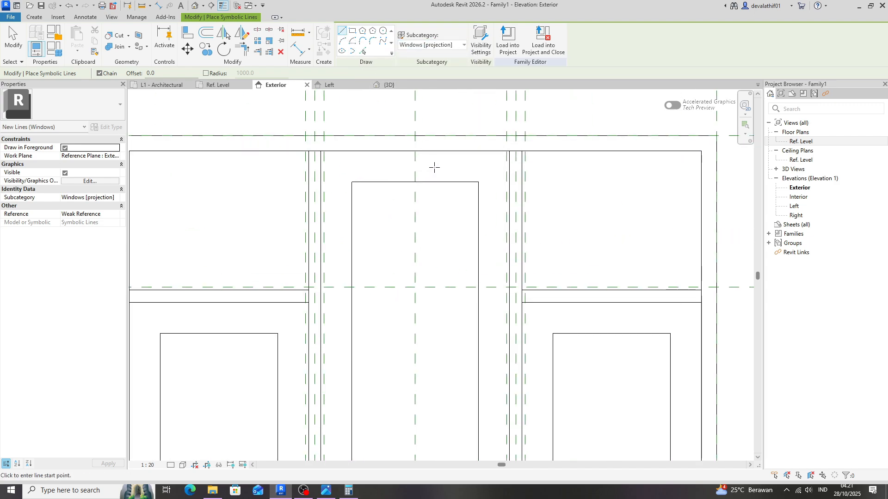
pyautogui.click(415, 151)
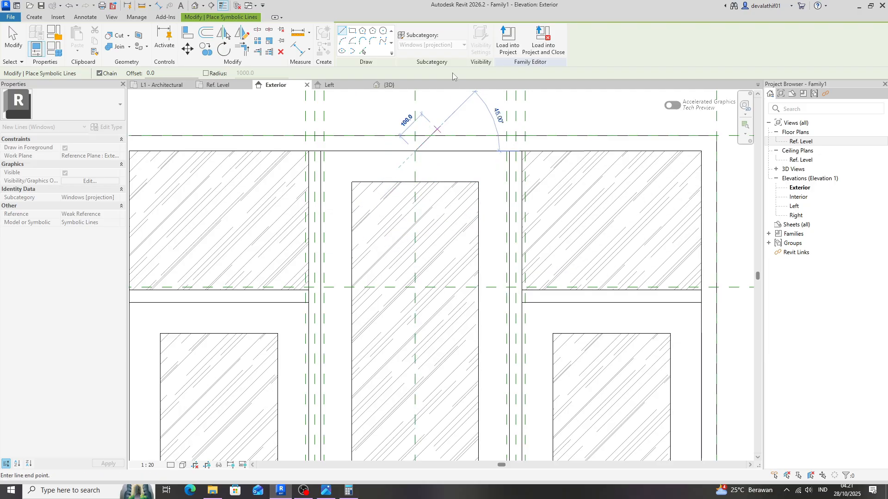
pyautogui.scroll(-3, 422, 139)
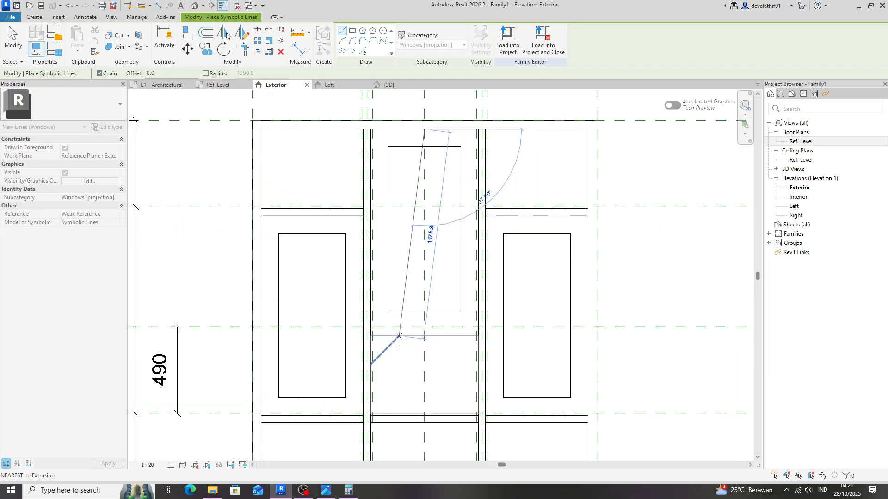
pyautogui.scroll(3, 397, 343)
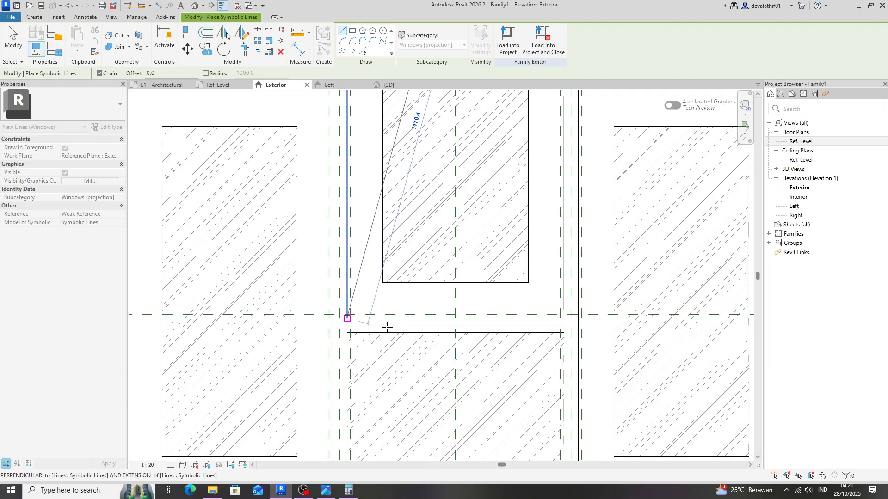
pyautogui.press('Escape')
pyautogui.press('Escape')
pyautogui.moveTo(406, 200); pyautogui.dragTo(341, 337, button='middle')
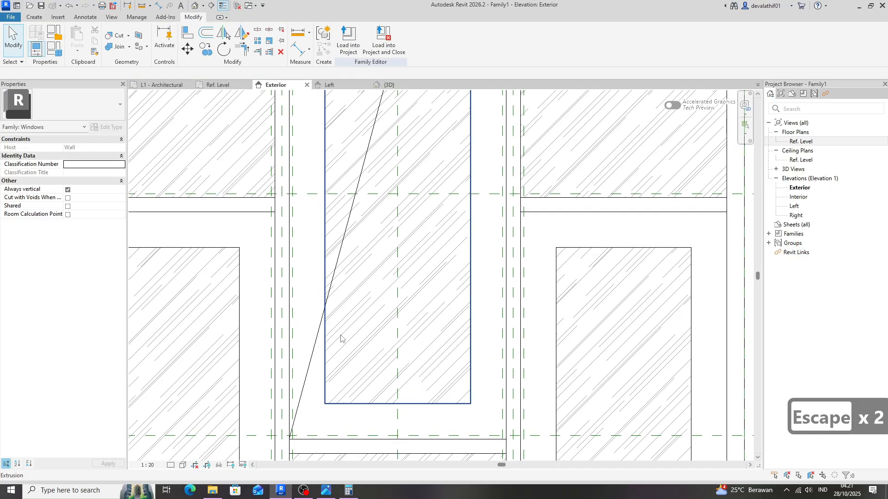
# Step: Set the diagonal symbolic line's subcategory to Elevation Swing [projection] after trying Windows [cut] and Elevation Swing [cut]
pyautogui.click(316, 345)
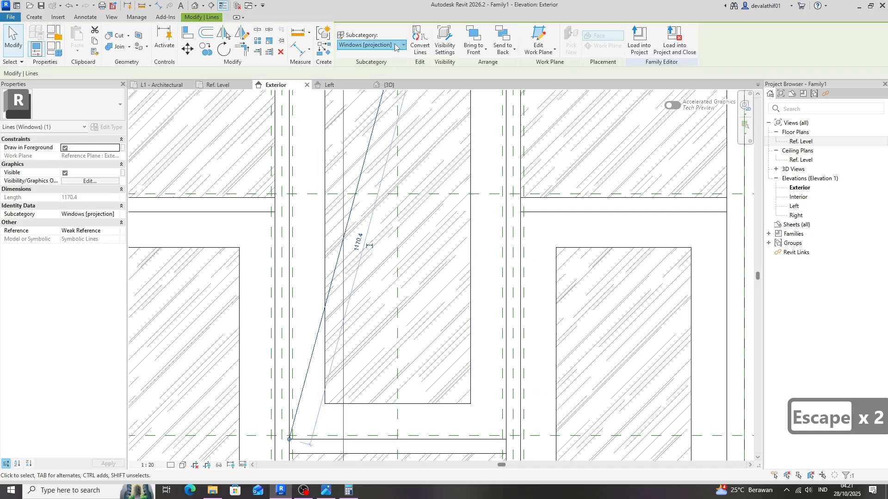
pyautogui.click(395, 44)
pyautogui.click(386, 121)
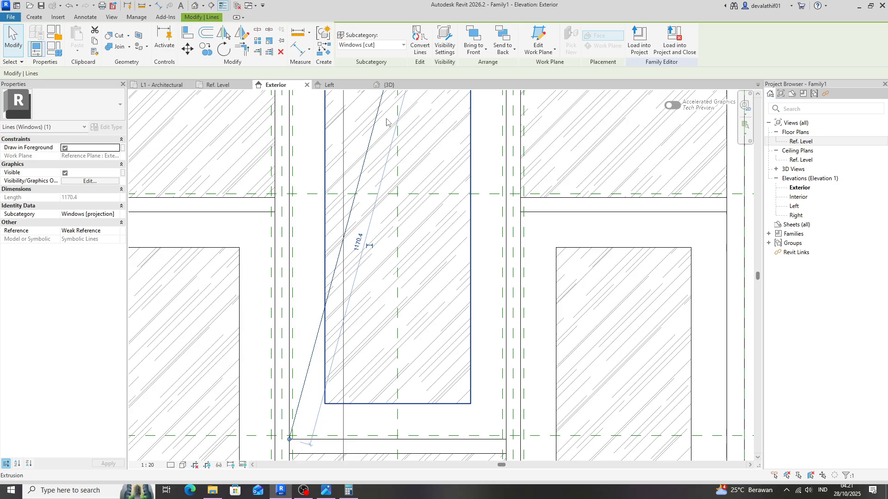
pyautogui.click(377, 45)
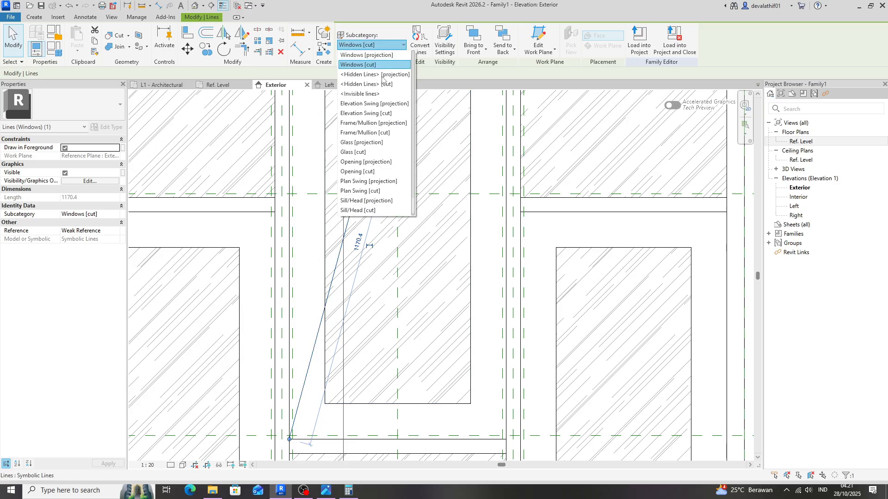
pyautogui.click(380, 113)
pyautogui.scroll(-2, 383, 161)
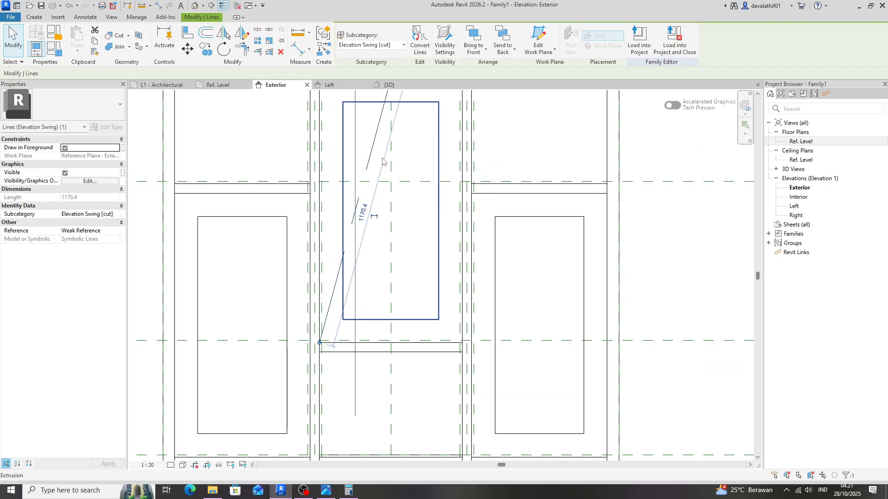
pyautogui.moveTo(382, 161); pyautogui.dragTo(352, 235, button='middle')
pyautogui.click(376, 46)
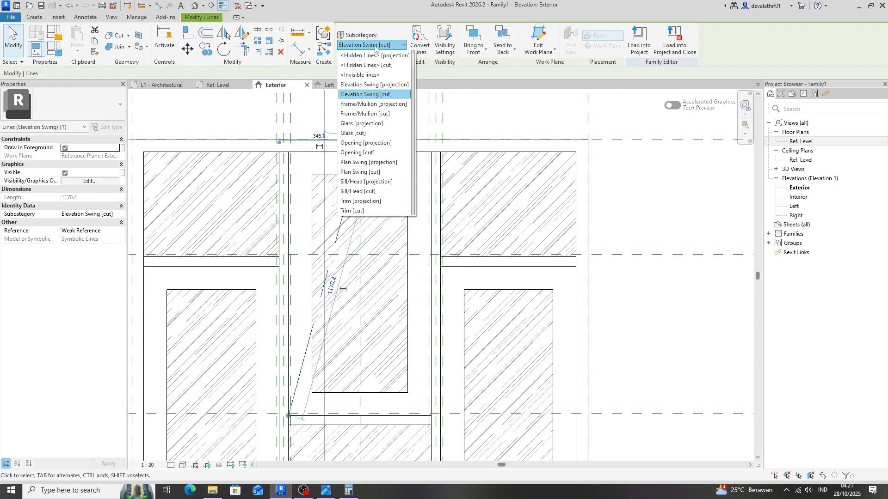
pyautogui.click(375, 84)
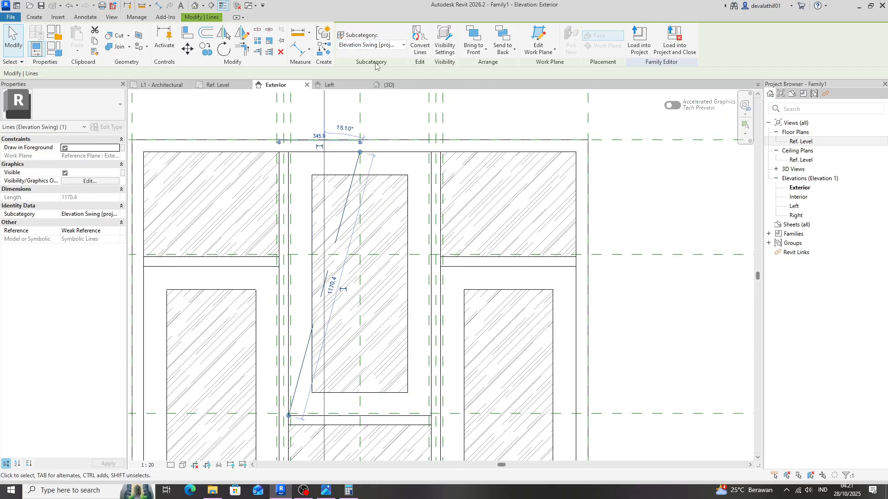
# Step: Try the Glass [cut], Sill/Head [projection] and Trim [projection] subcategories on the diagonal line, returning it to Elevation Swing [projection]
pyautogui.click(375, 46)
pyautogui.click(370, 133)
pyautogui.click(372, 45)
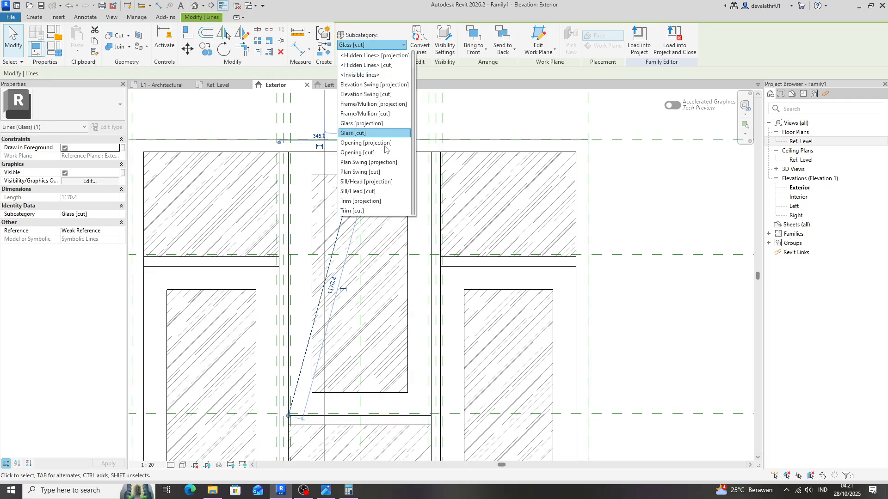
pyautogui.click(387, 182)
pyautogui.click(373, 45)
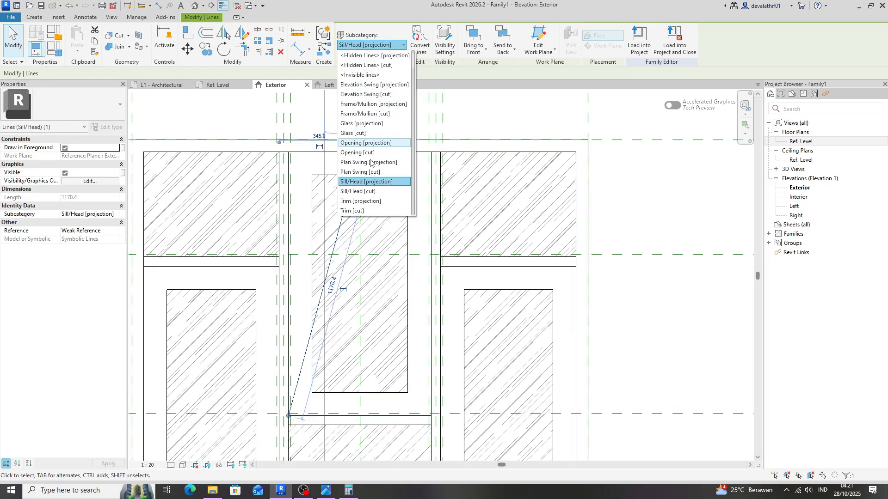
pyautogui.click(383, 200)
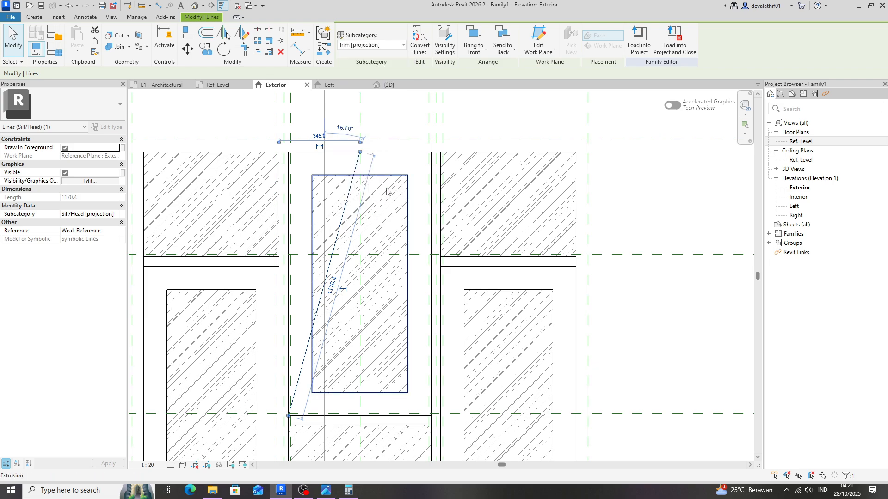
pyautogui.click(376, 48)
pyautogui.scroll(1, 378, 111)
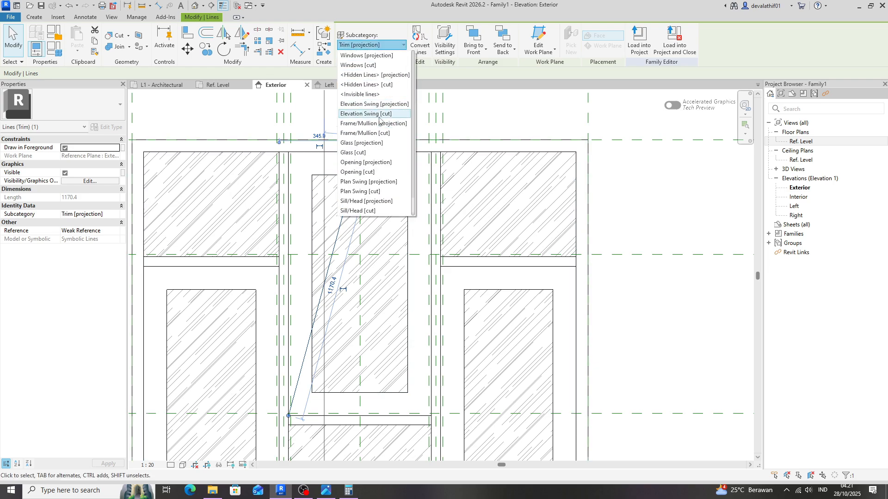
pyautogui.click(379, 105)
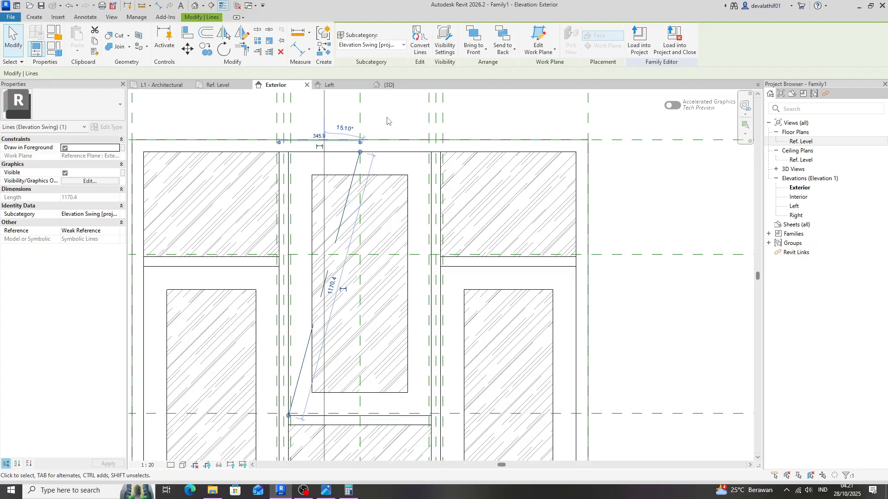
# Step: Clear the line selection, try a 1:100 view scale on the Exterior elevation and return it to 1:20
pyautogui.click(387, 121)
pyautogui.scroll(-2, 386, 246)
pyautogui.click(161, 462)
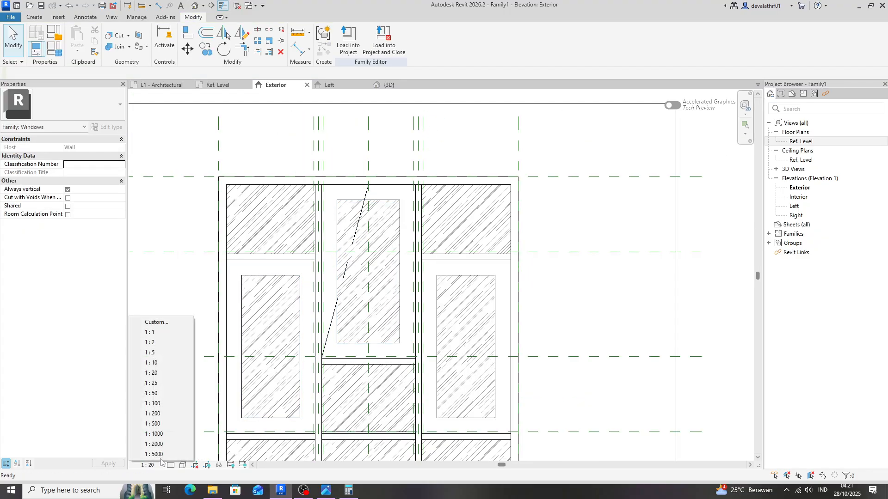
pyautogui.click(183, 404)
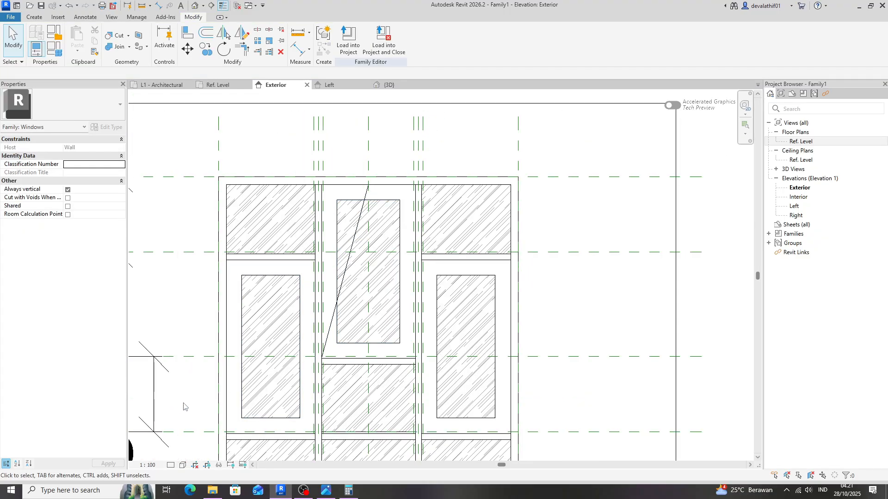
pyautogui.click(158, 464)
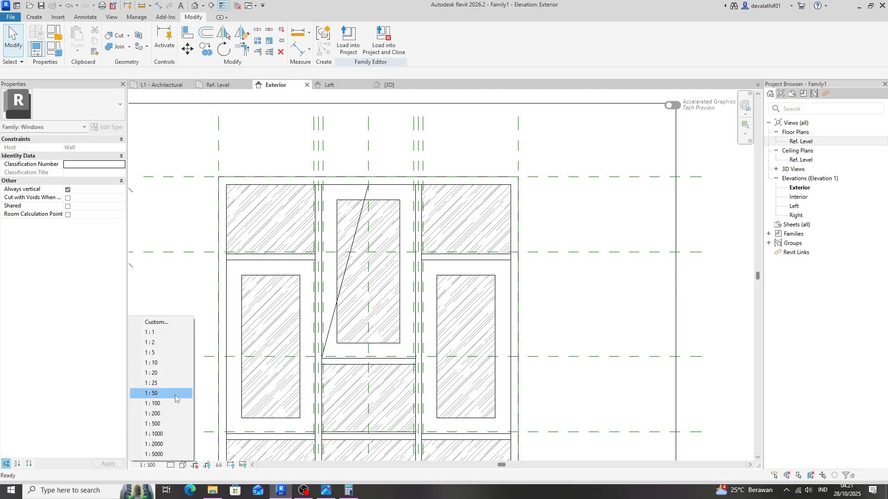
pyautogui.click(171, 373)
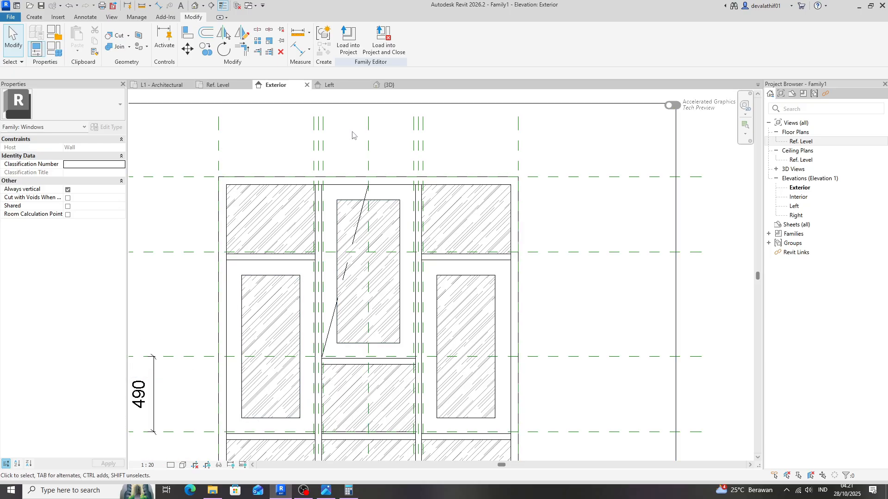
# Step: Open the family's Object Styles and examine the line patterns of the Windows subcategories, including Elevation Swing, Glass and Opening
pyautogui.click(35, 17)
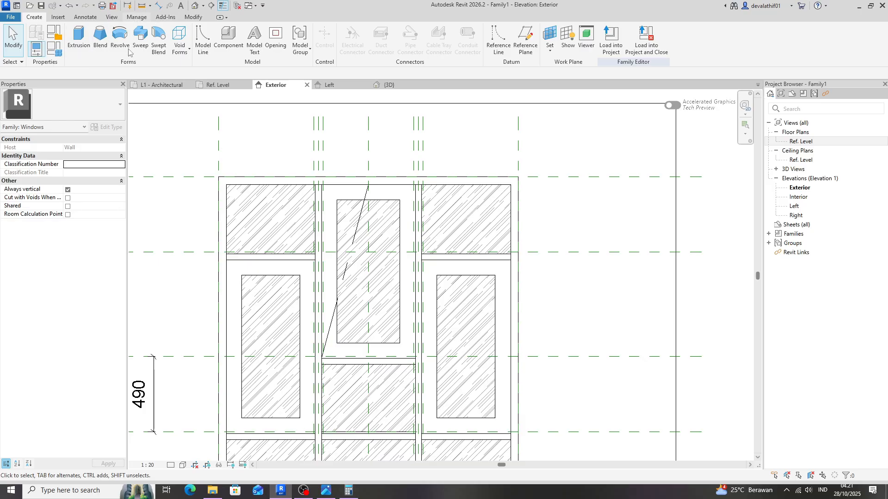
pyautogui.click(56, 48)
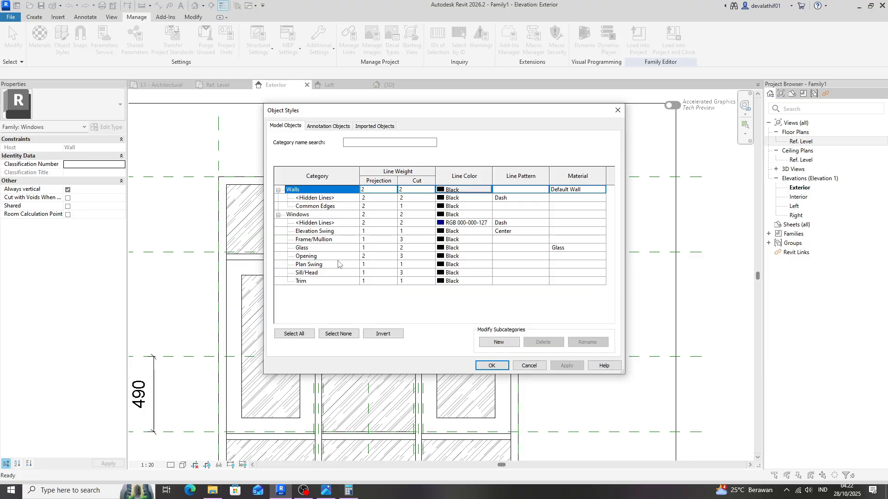
pyautogui.click(521, 250)
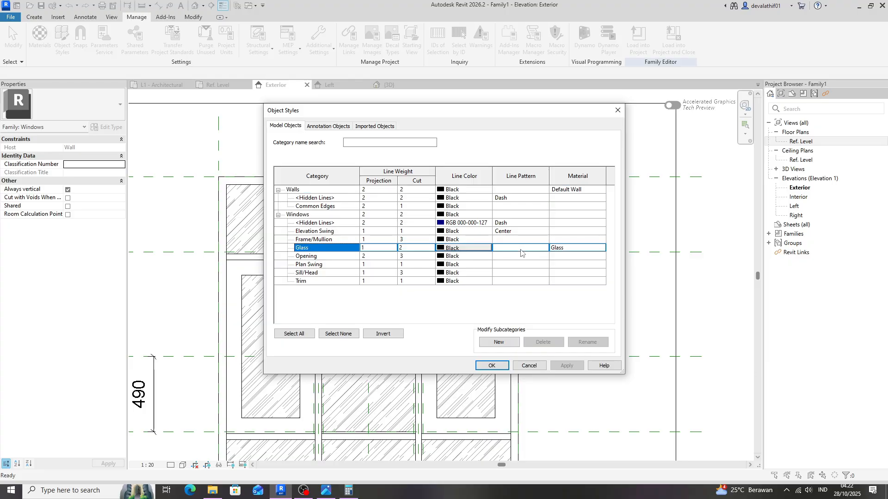
pyautogui.click(318, 198)
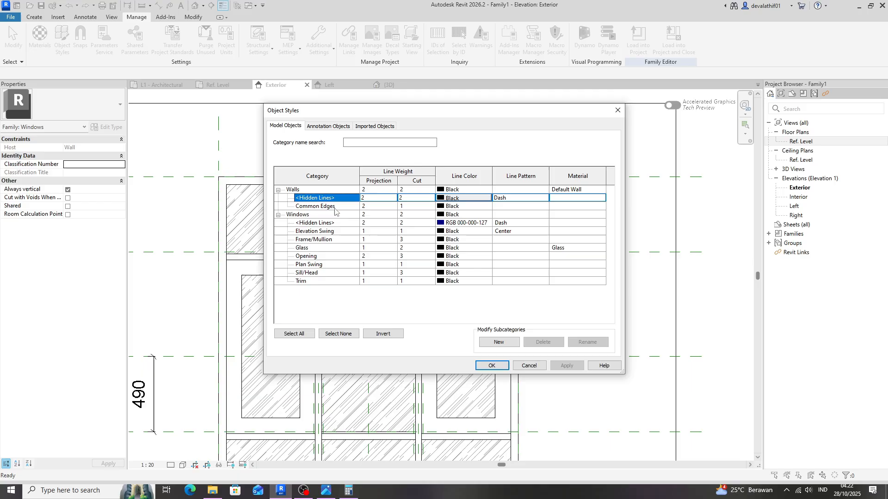
pyautogui.click(331, 231)
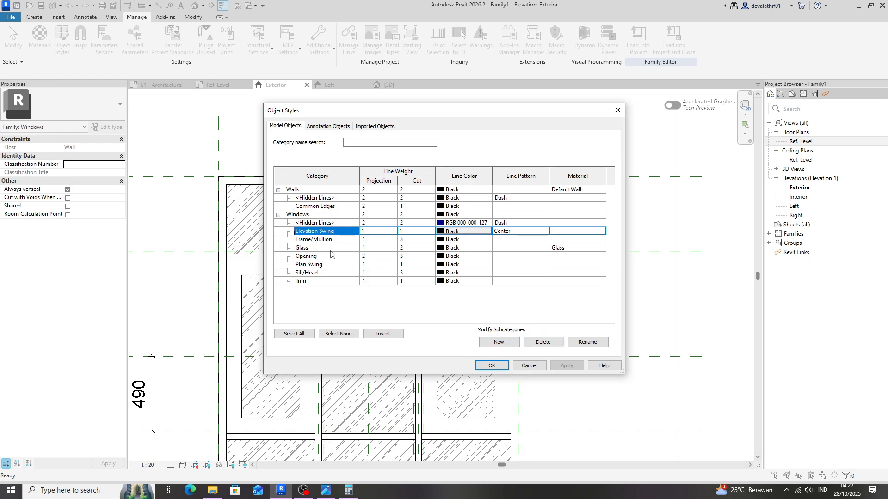
pyautogui.click(323, 257)
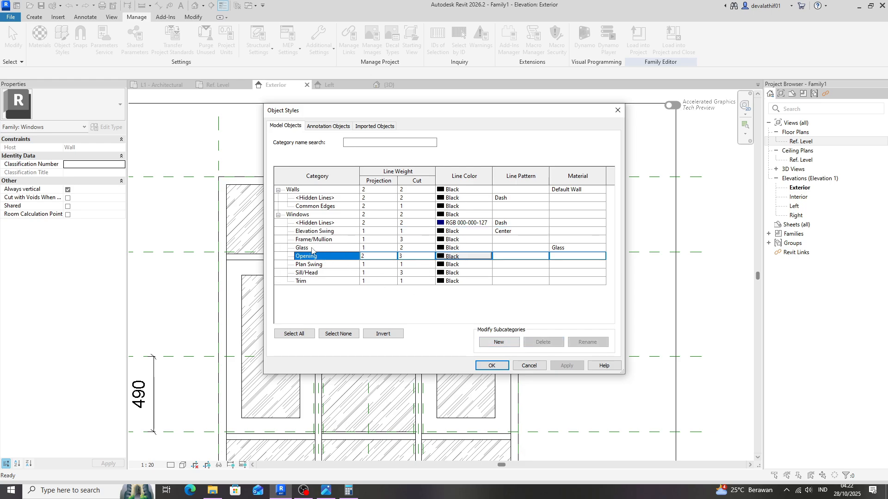
pyautogui.click(325, 233)
# Step: Create a new subcategory of Windows named Simbol Bukaan
pyautogui.click(498, 342)
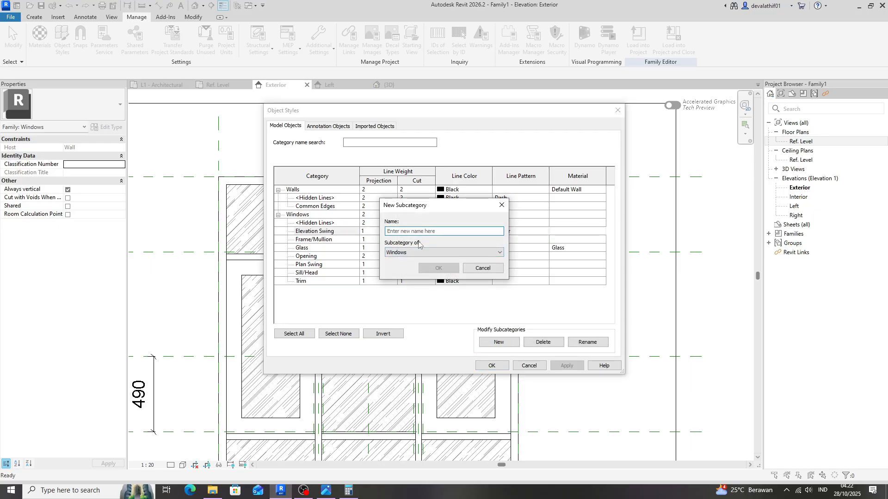
pyautogui.press('capslock')
pyautogui.write('Bu')
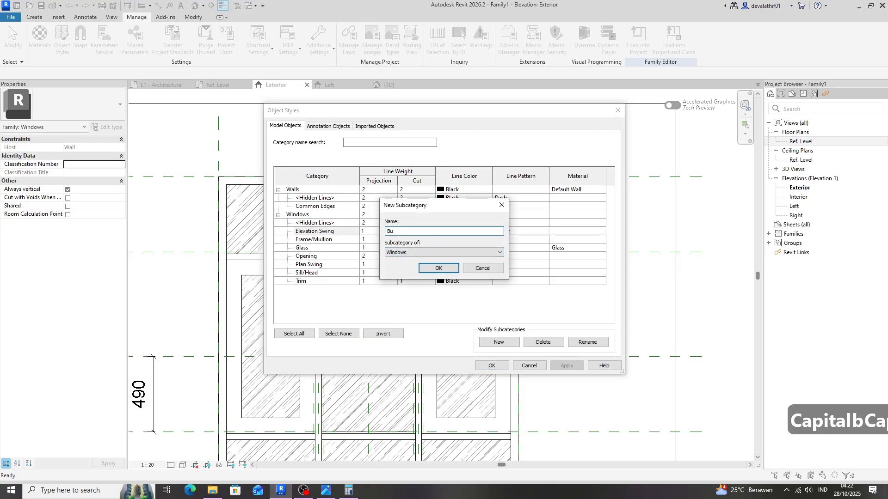
pyautogui.press('BackSpace')
pyautogui.press('BackSpace')
pyautogui.write('Si')
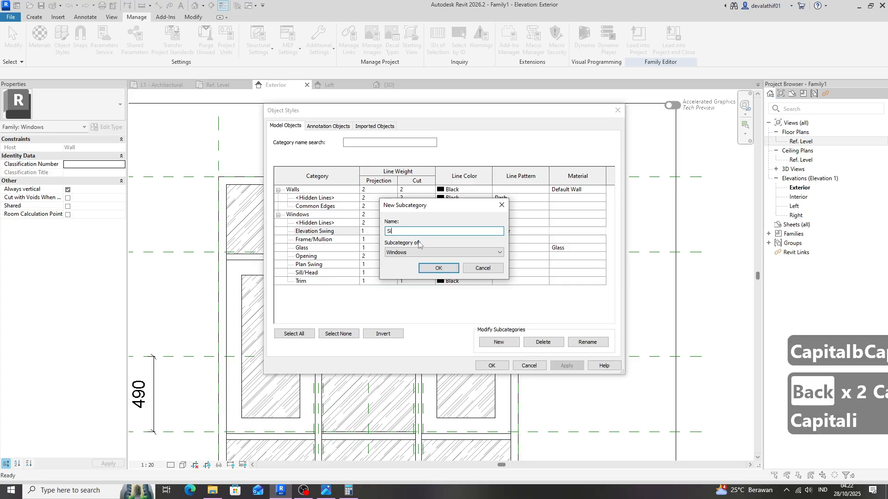
pyautogui.write('mbol Bukaan')
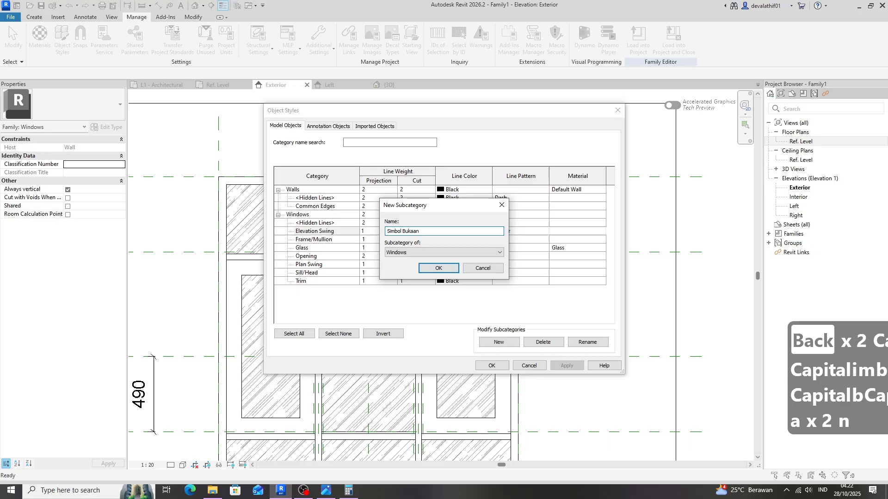
pyautogui.click(439, 269)
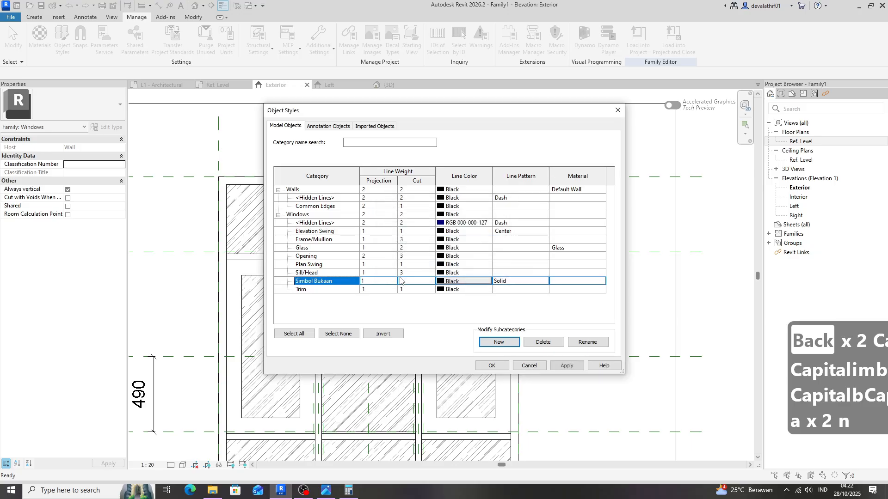
# Step: Set the Simbol Bukaan line pattern to Dash after trying Dash dot, and accept the object styles
pyautogui.click(545, 283)
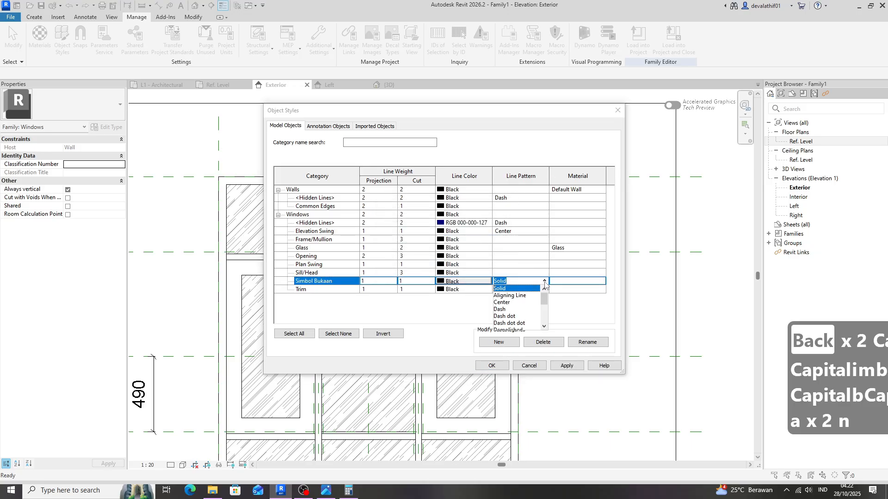
pyautogui.scroll(-3, 522, 317)
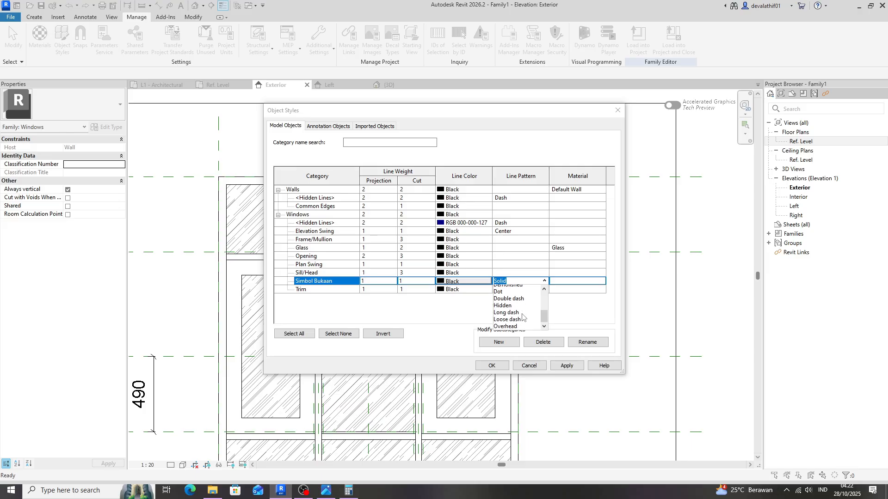
pyautogui.scroll(3, 522, 316)
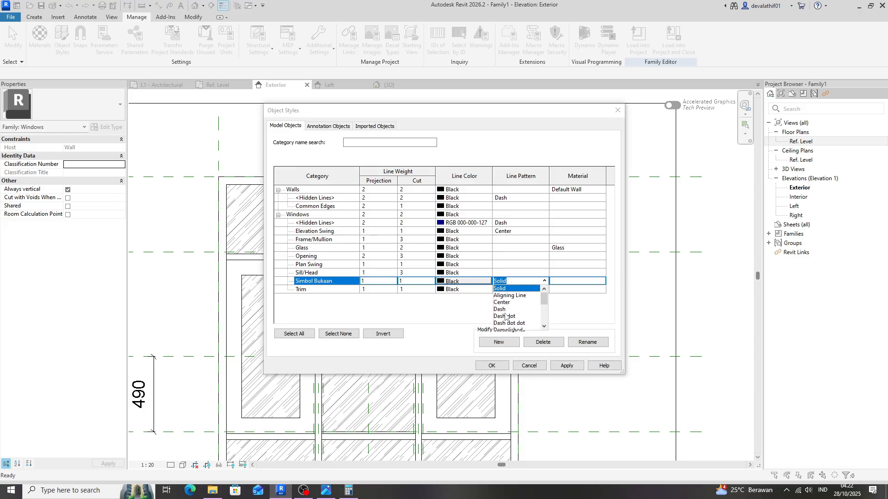
pyautogui.click(505, 317)
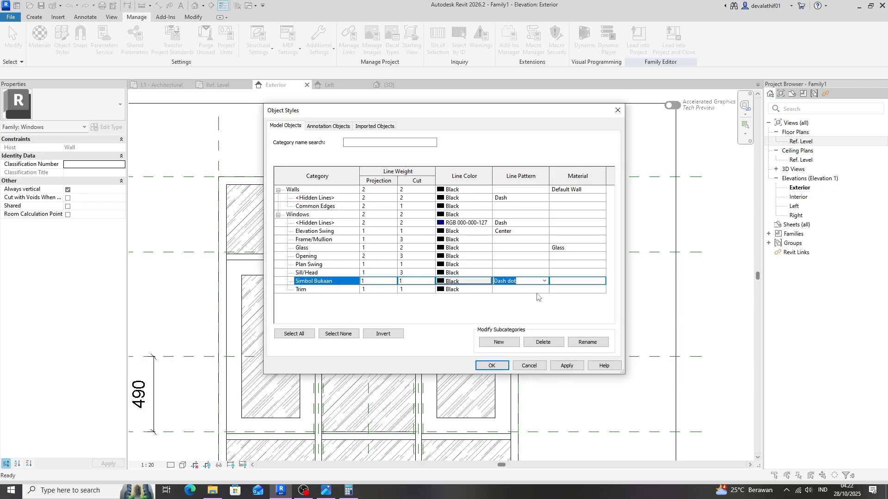
pyautogui.click(544, 281)
pyautogui.click(509, 309)
pyautogui.click(491, 366)
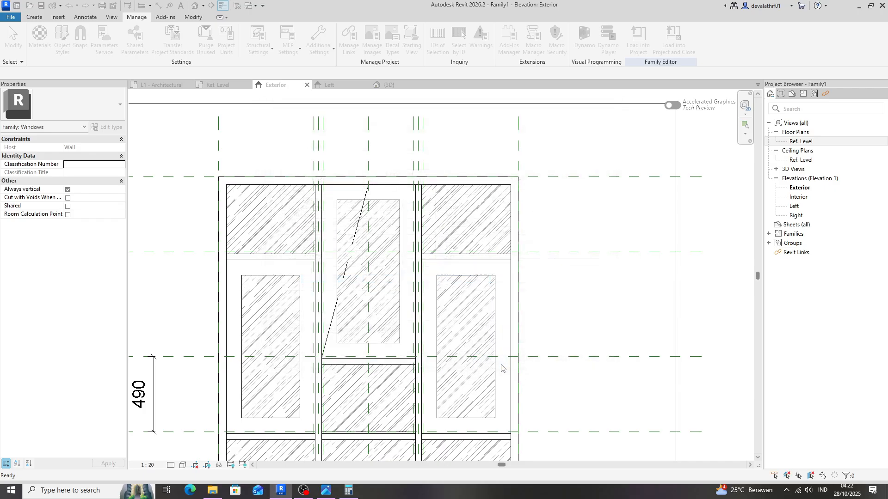
# Step: Assign the diagonal symbolic line in the middle sash to the Simbol Bukaan [projection] subcategory
pyautogui.click(362, 273)
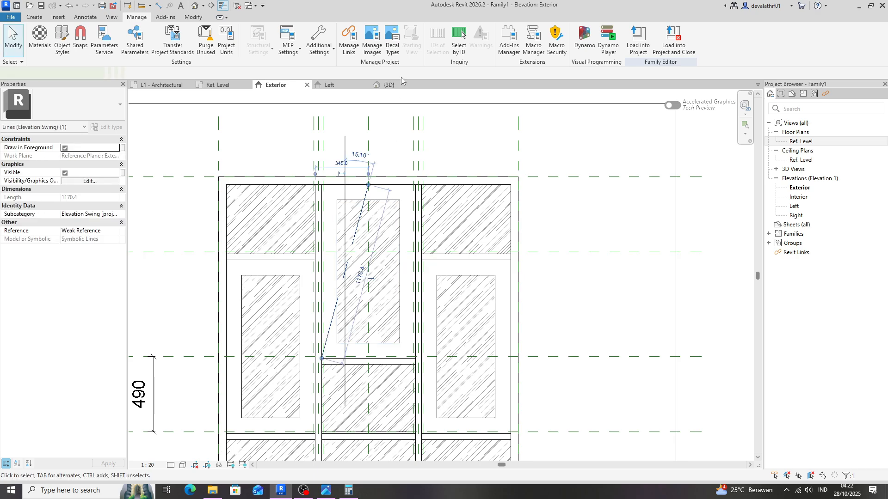
pyautogui.click(386, 45)
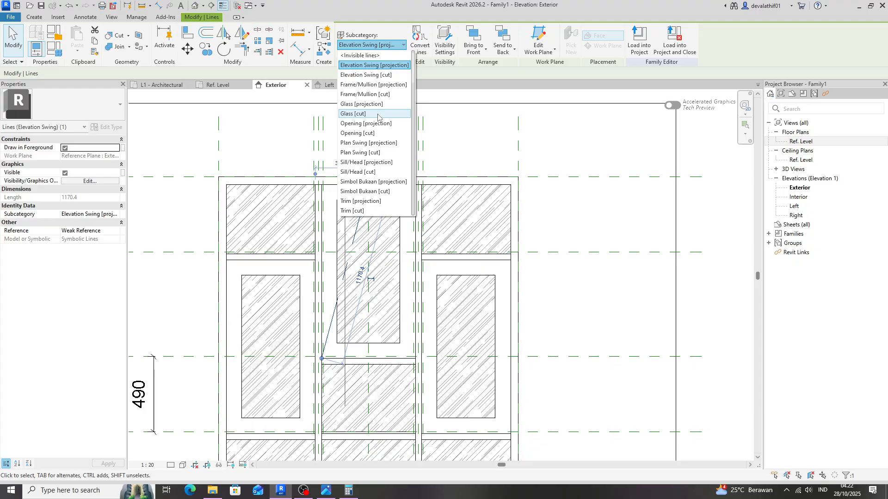
pyautogui.click(373, 185)
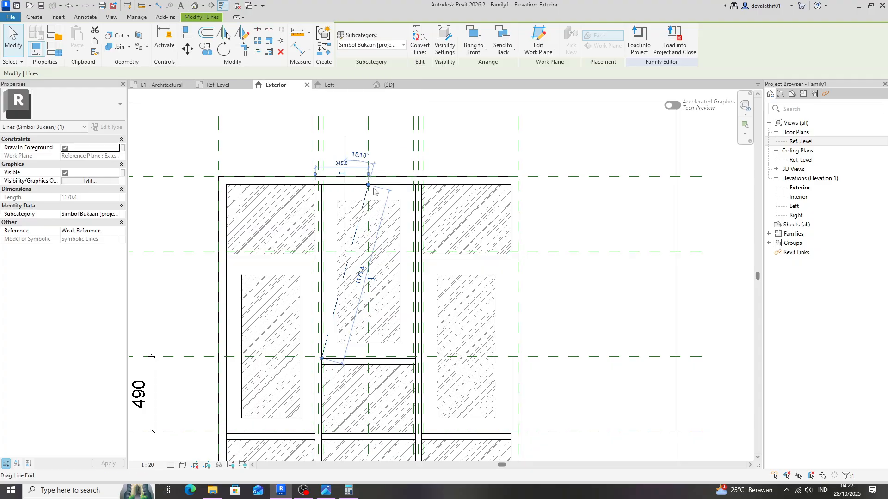
pyautogui.press('Escape')
# Step: Draw a matching Simbol Bukaan symbolic line from the middle sash's top midpoint to its lower-right corner
pyautogui.scroll(2, 359, 235)
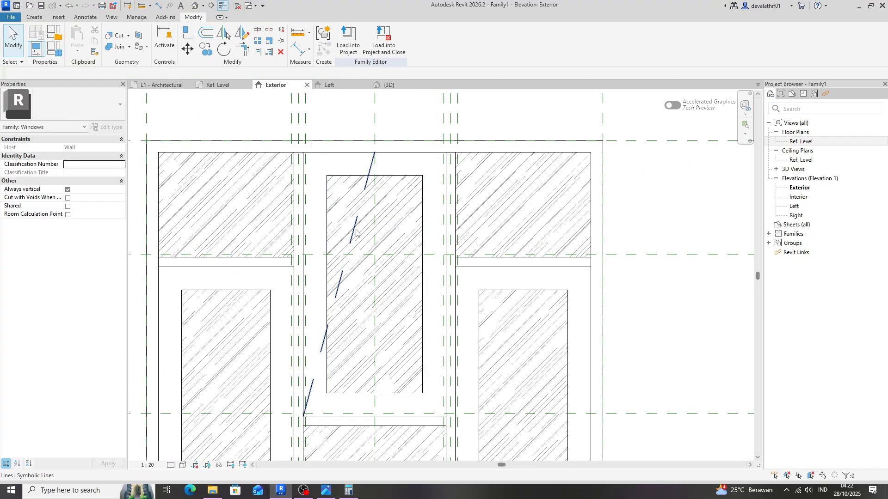
pyautogui.click(355, 231)
pyautogui.press('c')
pyautogui.press('s')
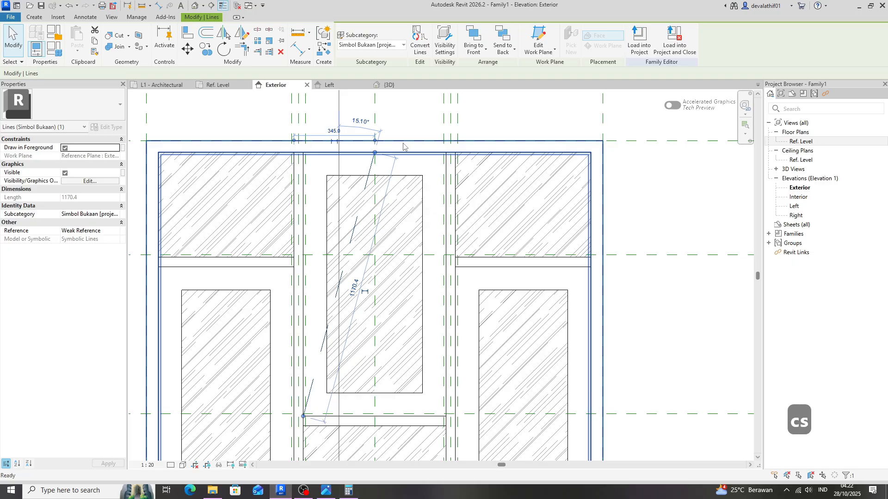
pyautogui.click(374, 153)
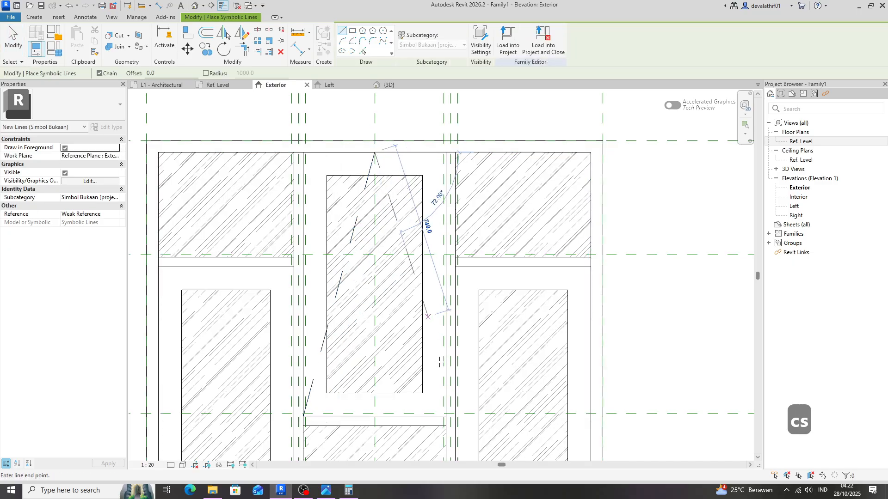
pyautogui.click(446, 415)
pyautogui.scroll(5, 445, 415)
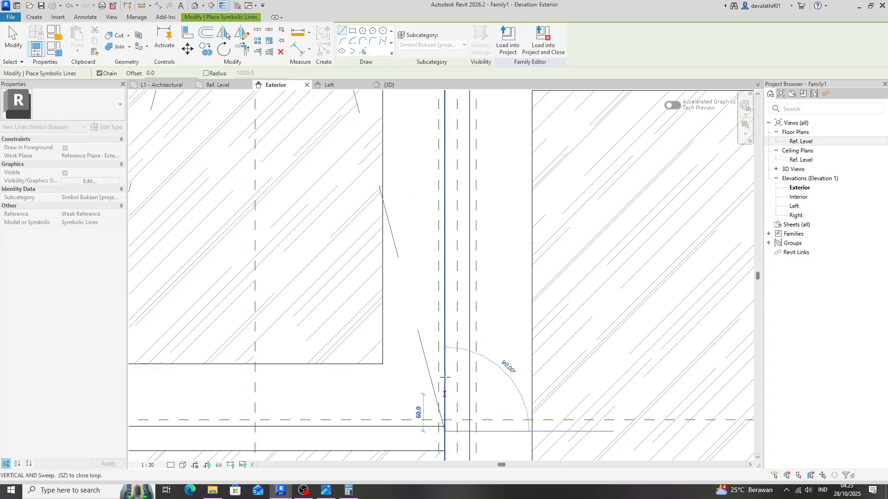
pyautogui.scroll(-5, 424, 370)
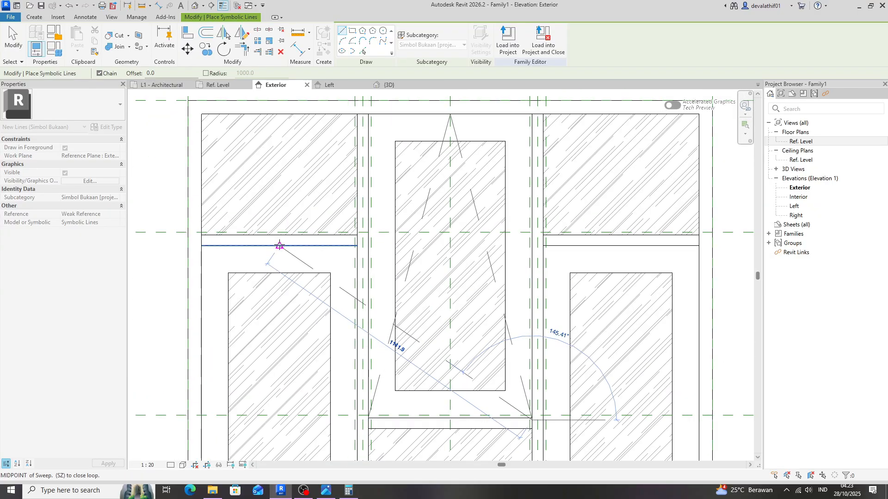
pyautogui.press('Escape')
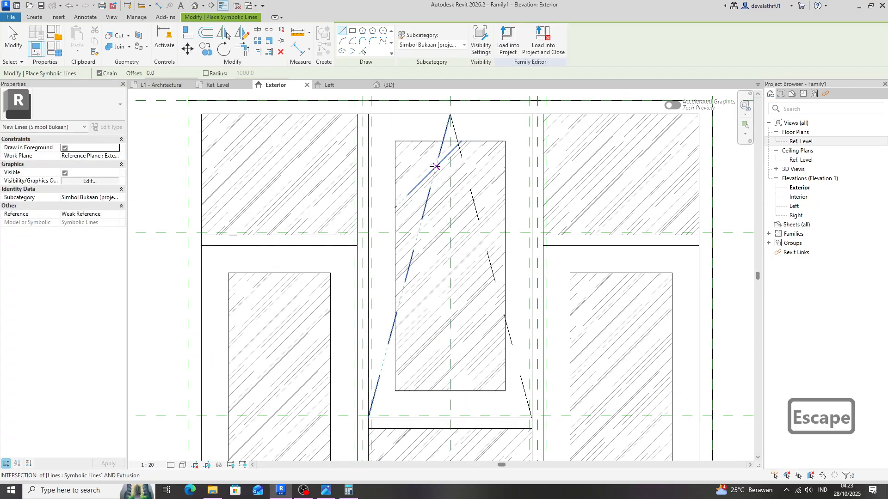
pyautogui.press('Escape')
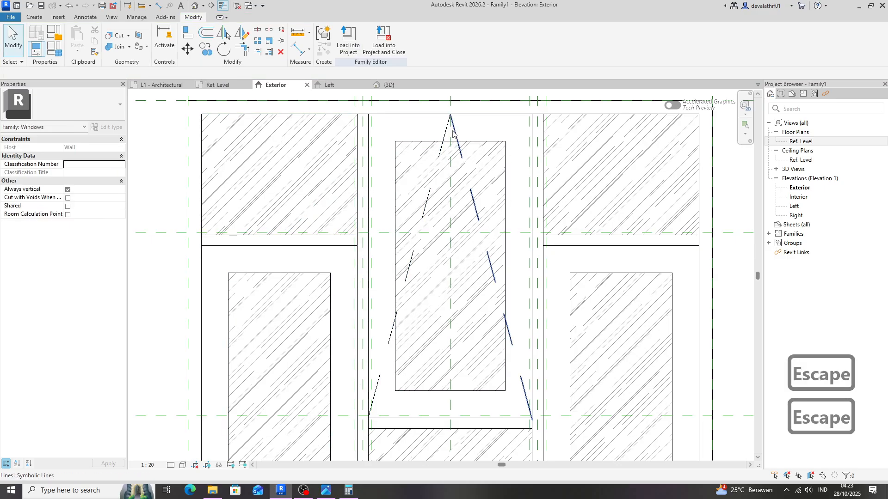
# Step: Draw a Simbol Bukaan symbolic line about 1170 mm long from the left sash's top midpoint to its lower-left corner, and turn off Chain
pyautogui.click(446, 134)
pyautogui.press('c')
pyautogui.press('s')
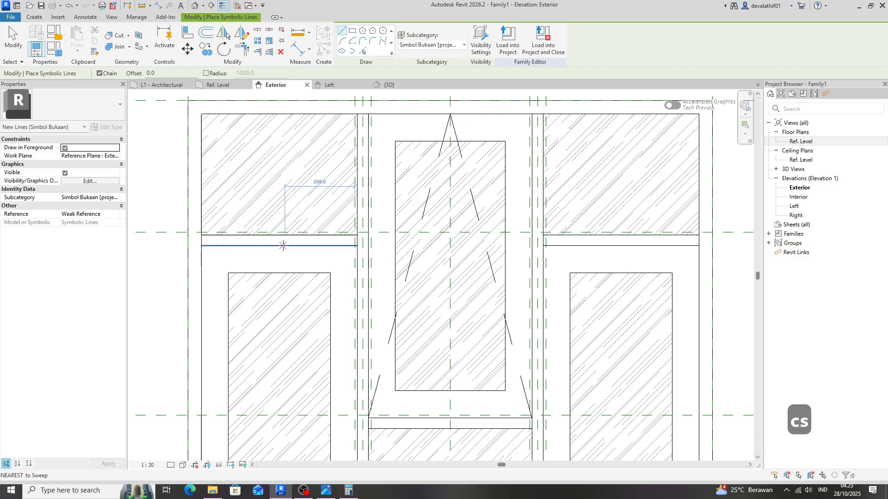
pyautogui.click(280, 245)
pyautogui.scroll(-3, 322, 253)
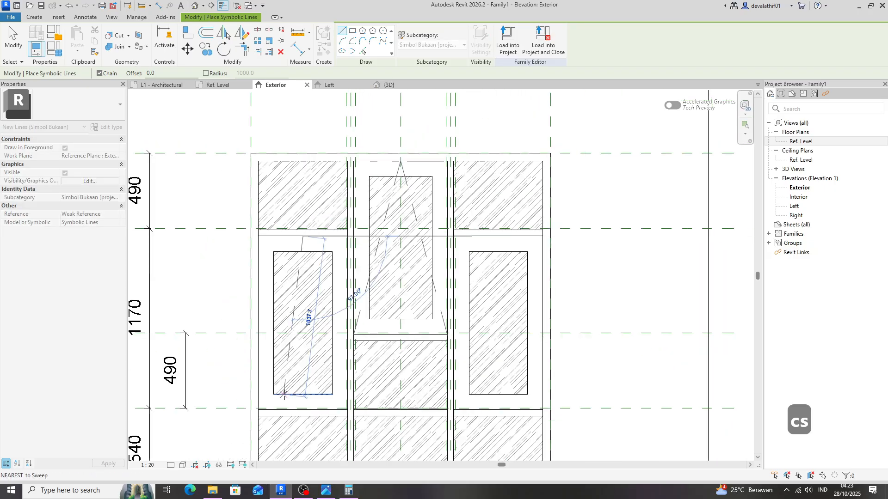
pyautogui.scroll(5, 284, 396)
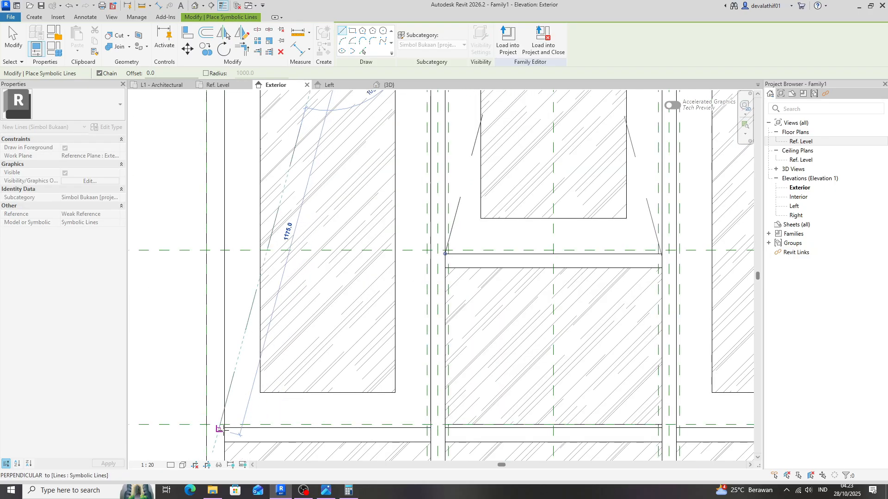
pyautogui.click(224, 427)
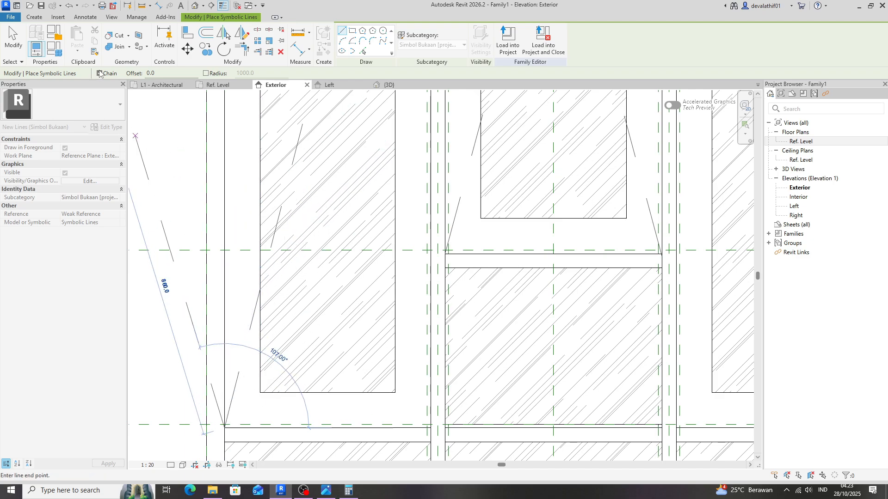
pyautogui.press('Escape')
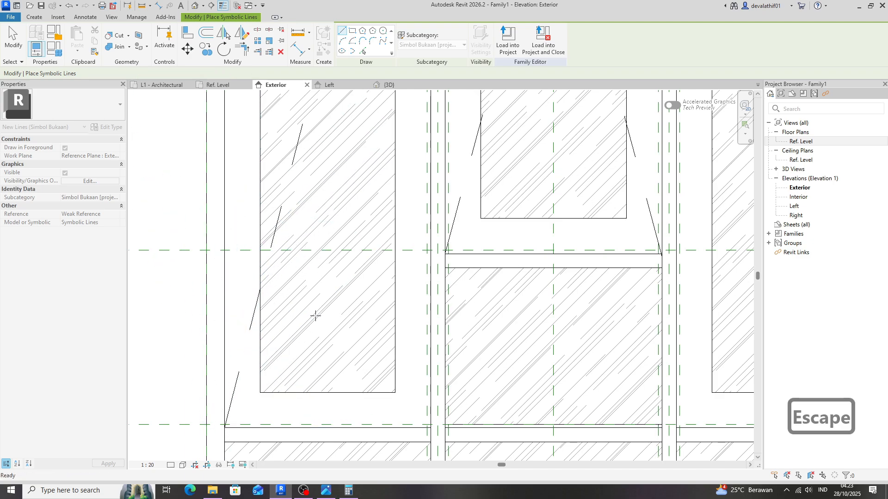
# Step: Draw a second symbolic line about 1167 mm long from the left sash's top midpoint to its lower-right corner
pyautogui.scroll(-2, 313, 314)
pyautogui.moveTo(330, 184); pyautogui.dragTo(300, 260, button='middle')
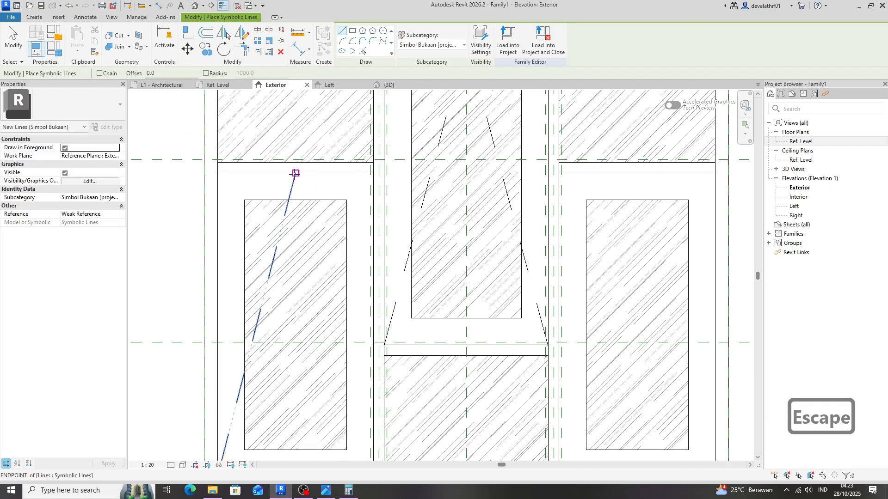
pyautogui.click(296, 173)
pyautogui.scroll(-2, 297, 185)
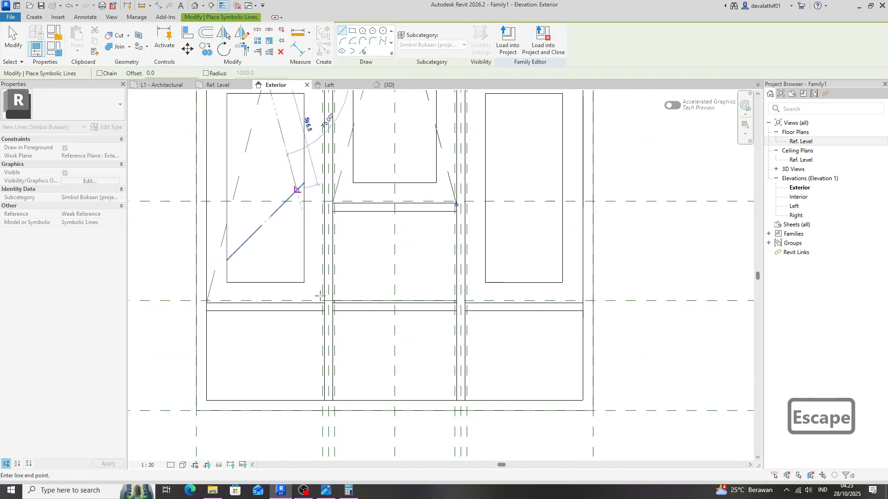
pyautogui.scroll(3, 323, 302)
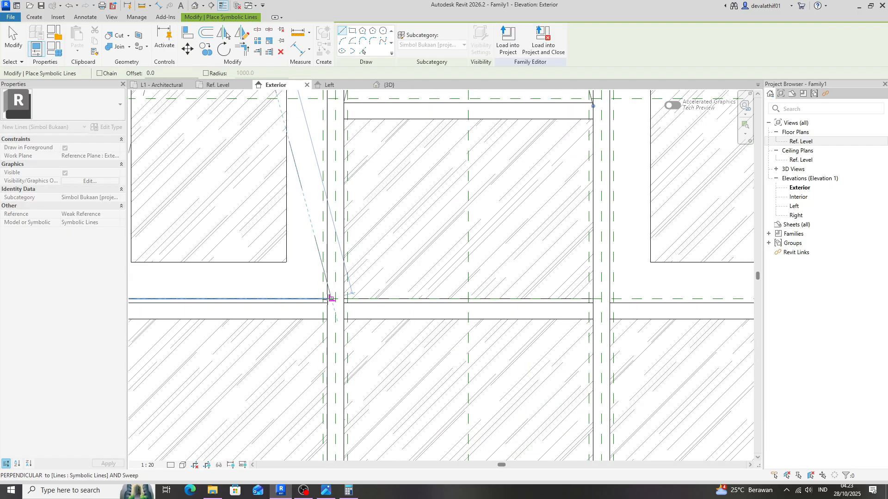
pyautogui.click(327, 302)
pyautogui.scroll(-2, 334, 403)
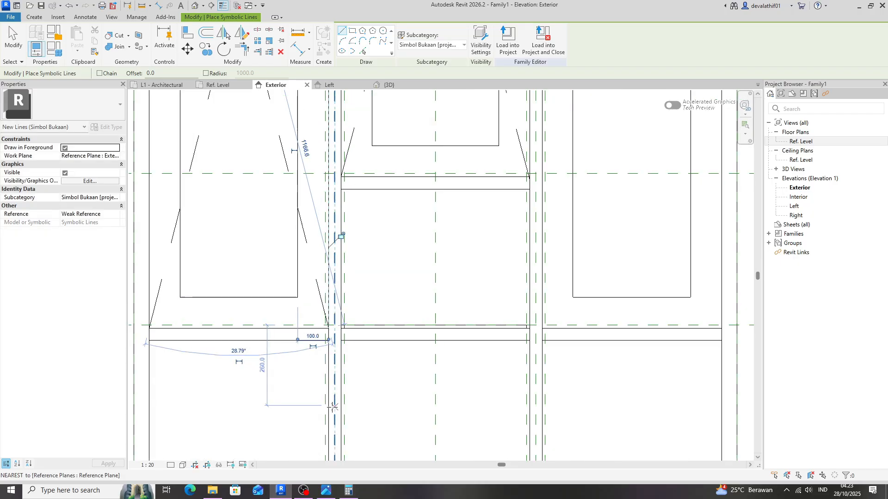
# Step: Draw a Simbol Bukaan symbolic line from the right sash's top midpoint to its lower-left corner
pyautogui.press('Escape')
pyautogui.moveTo(548, 345); pyautogui.dragTo(462, 424, button='middle')
pyautogui.press('Escape')
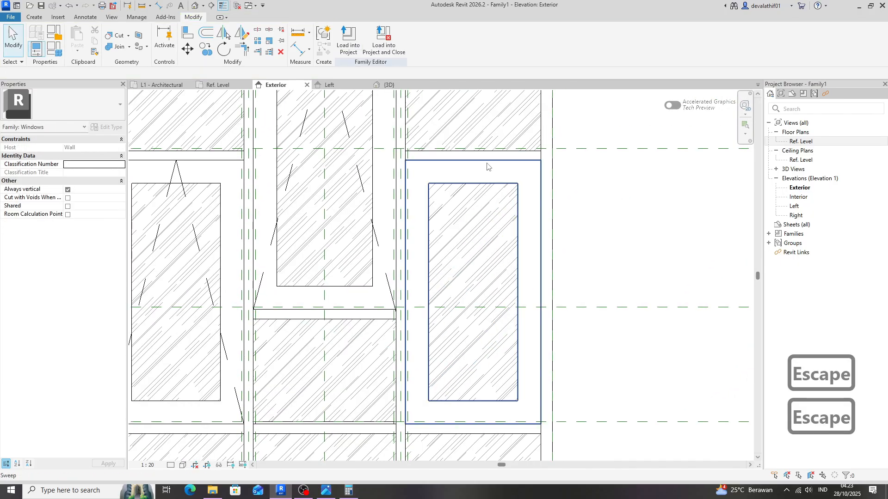
pyautogui.click(300, 179)
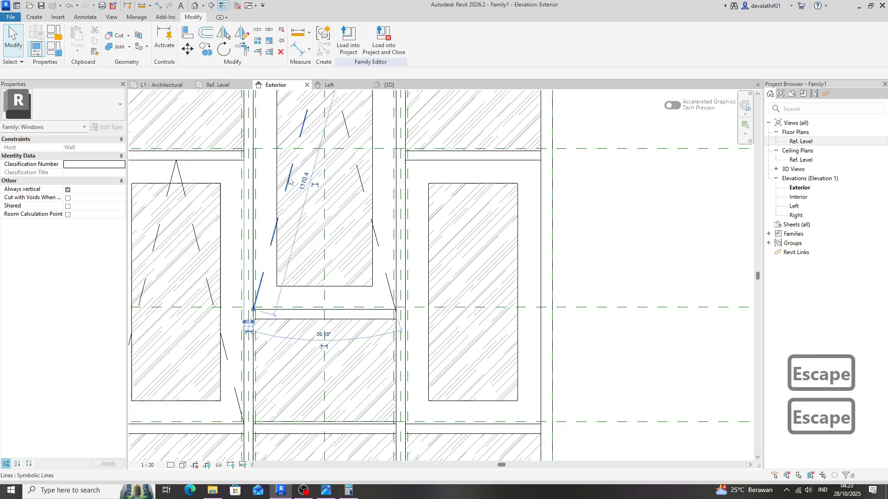
pyautogui.press('c')
pyautogui.press('s')
pyautogui.click(473, 160)
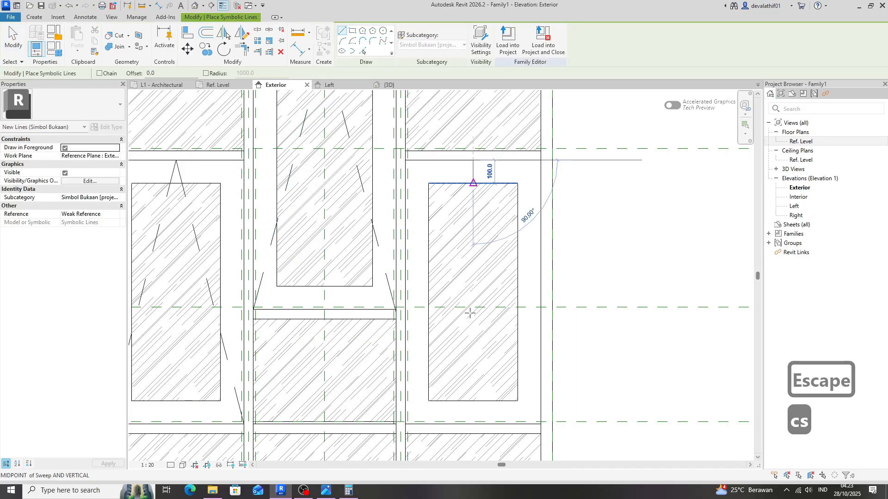
pyautogui.scroll(2, 417, 428)
pyautogui.scroll(3, 417, 429)
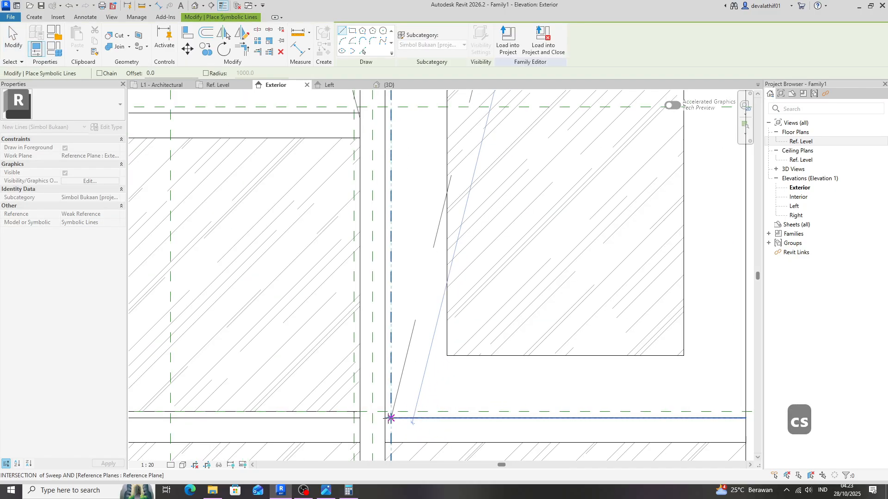
pyautogui.scroll(-4, 448, 434)
pyautogui.press('Escape')
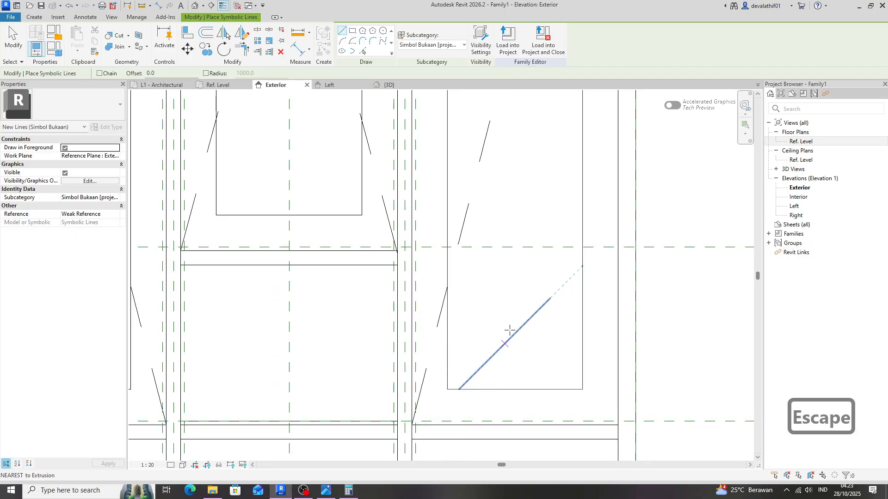
# Step: Draw a second Simbol Bukaan line about 1167 mm long from the right sash's top midpoint to its lower-right corner
pyautogui.moveTo(530, 308); pyautogui.dragTo(446, 399, button='middle')
pyautogui.click(430, 115)
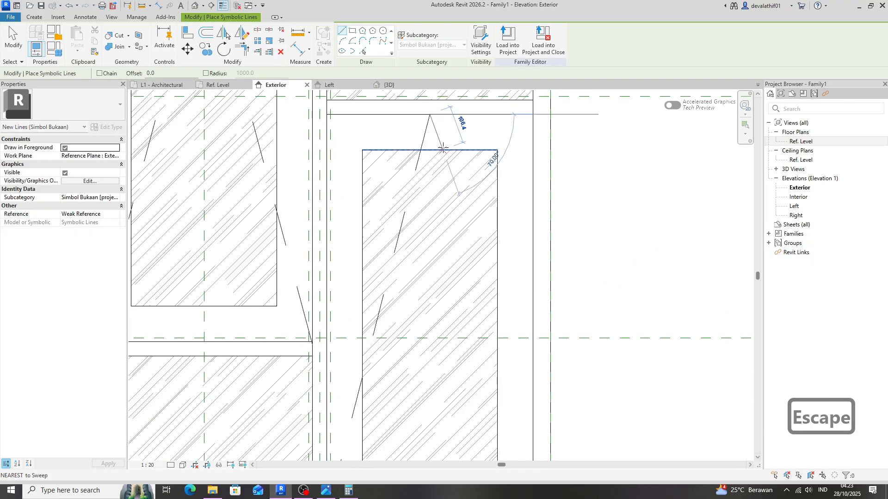
pyautogui.scroll(-2, 457, 123)
pyautogui.scroll(2, 489, 365)
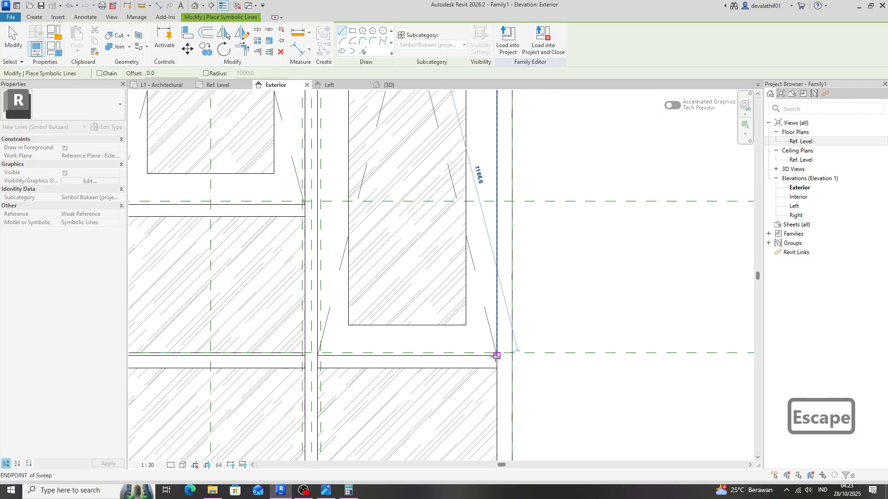
pyautogui.press('Escape')
pyautogui.scroll(-5, 511, 376)
pyautogui.press('Escape')
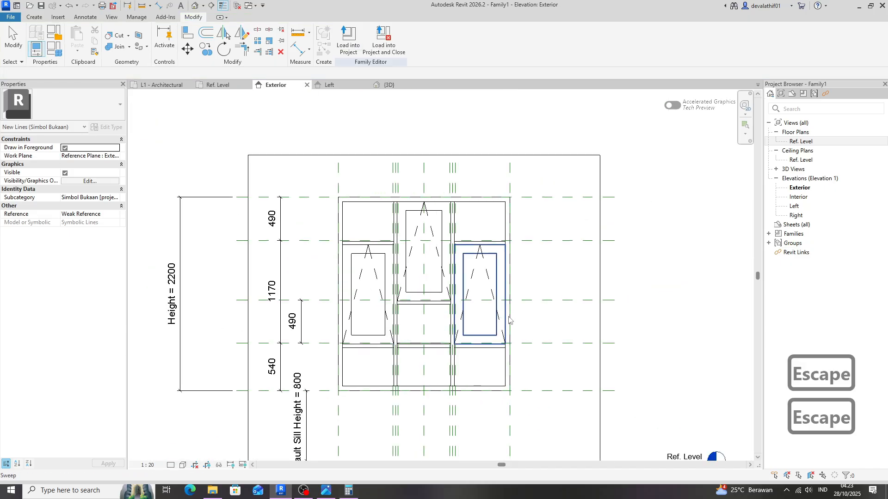
# Step: Start saving the window family and browse to the Family folder as its destination
pyautogui.hotkey('ctrl', 's')
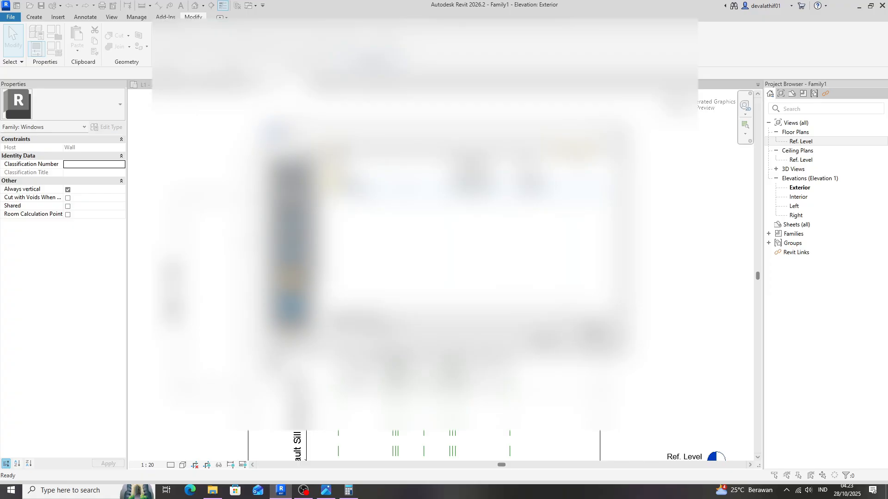
pyautogui.click(462, 150)
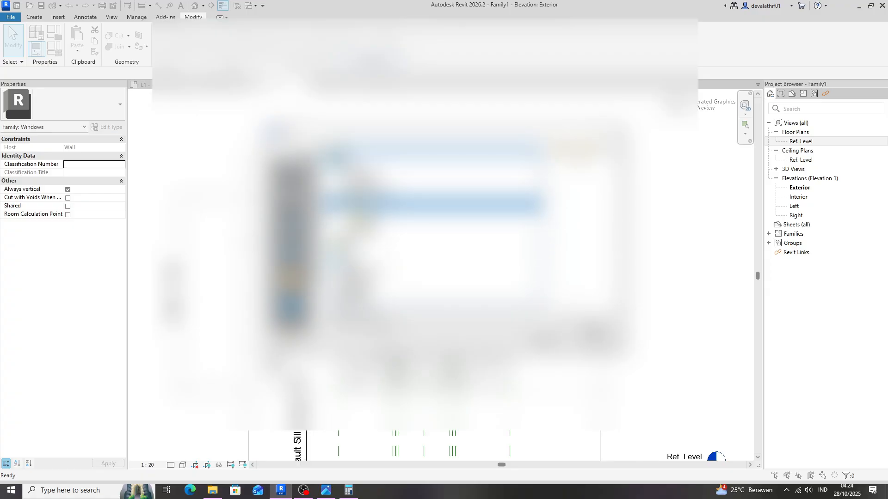
pyautogui.click(416, 203)
pyautogui.doubleClick(379, 217)
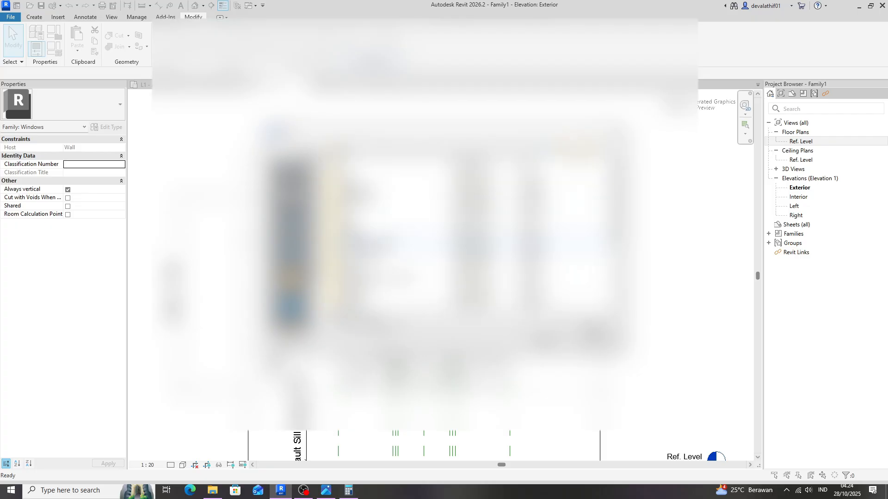
pyautogui.scroll(-2, 393, 199)
pyautogui.doubleClick(379, 285)
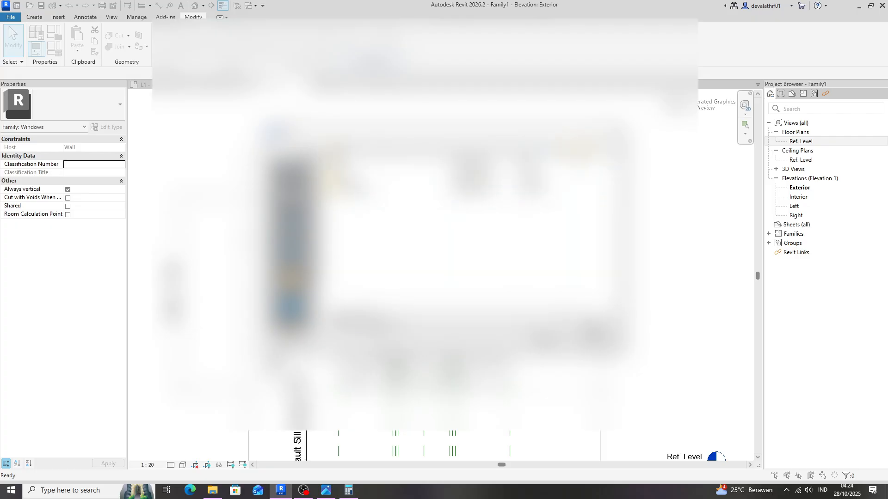
pyautogui.click(542, 148)
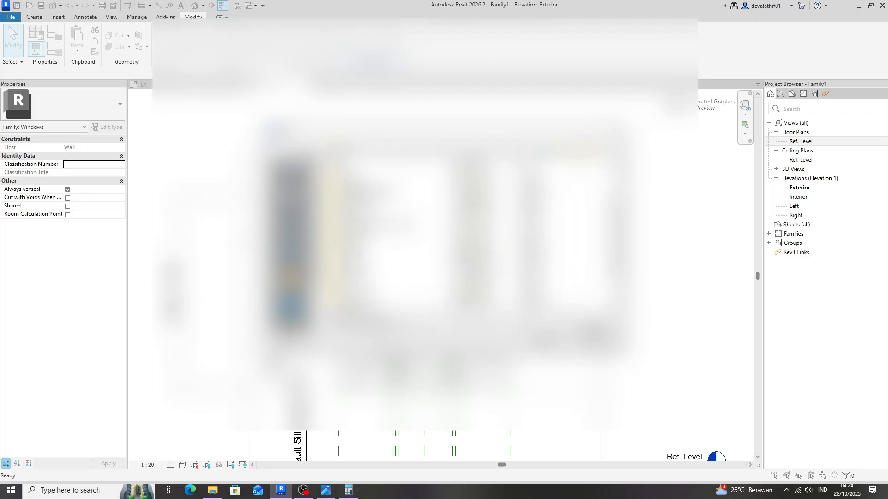
pyautogui.click(542, 148)
pyautogui.doubleClick(385, 292)
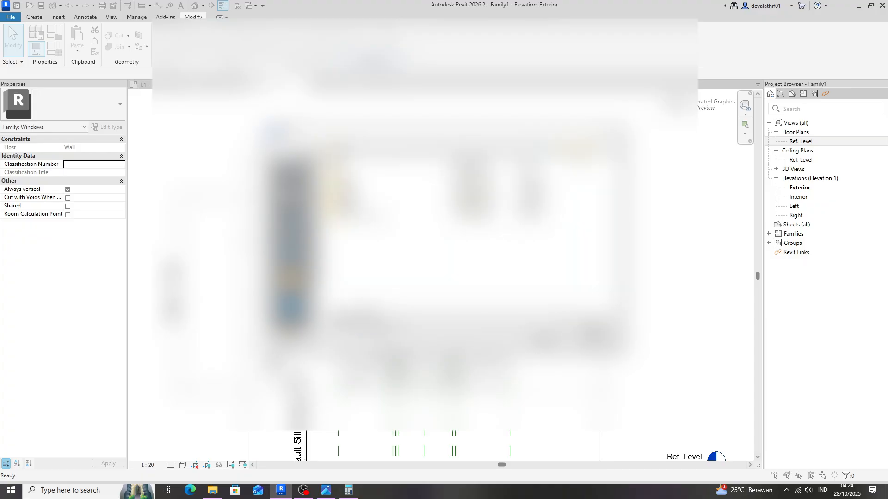
pyautogui.doubleClick(373, 217)
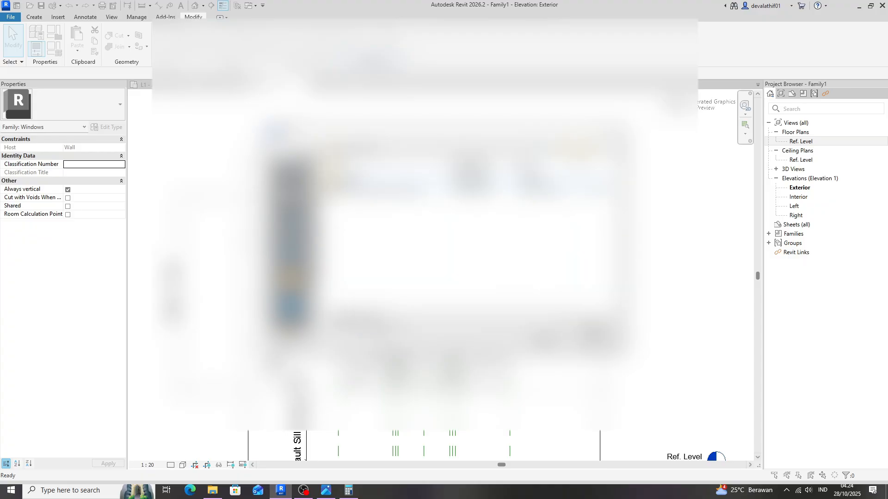
pyautogui.doubleClick(368, 175)
pyautogui.click(545, 147)
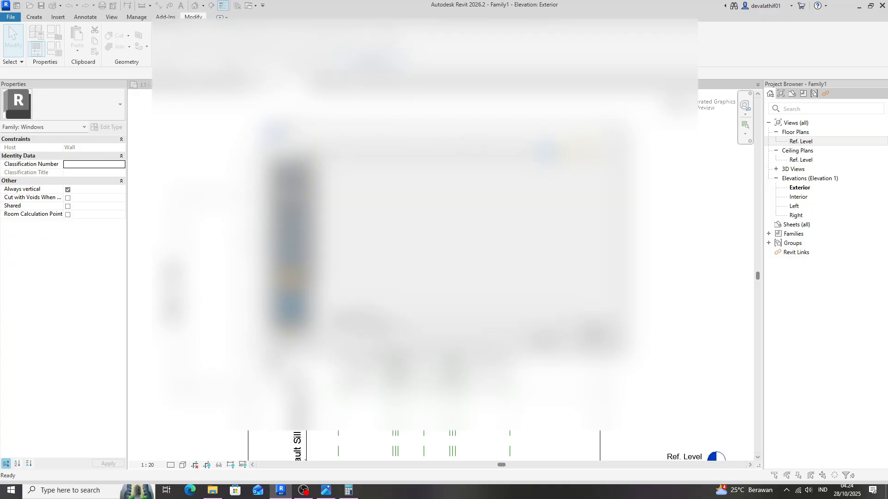
pyautogui.doubleClick(384, 182)
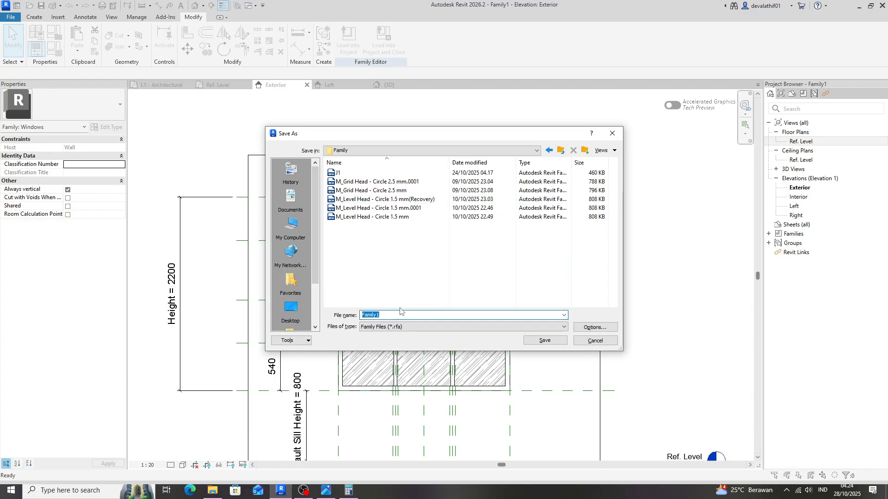
# Step: Save the family as Jendela 1 with the maximum number of backups set to 1
pyautogui.press('capslock')
pyautogui.write('J')
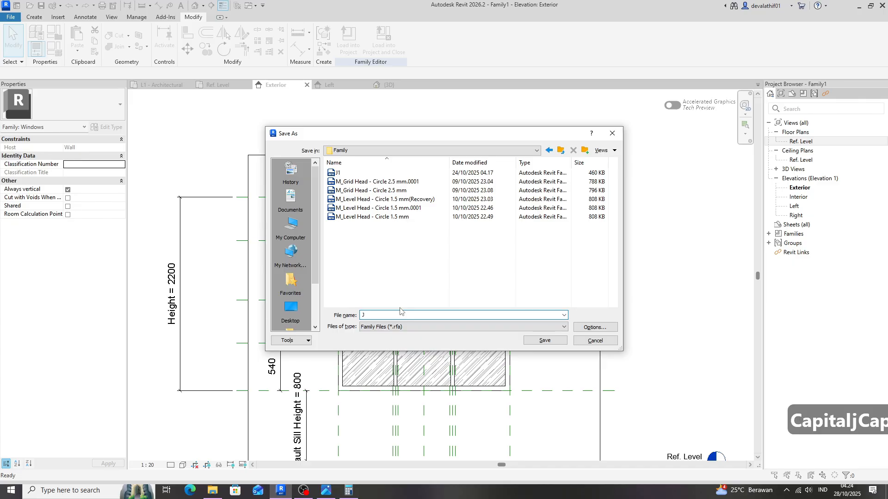
pyautogui.write('endela')
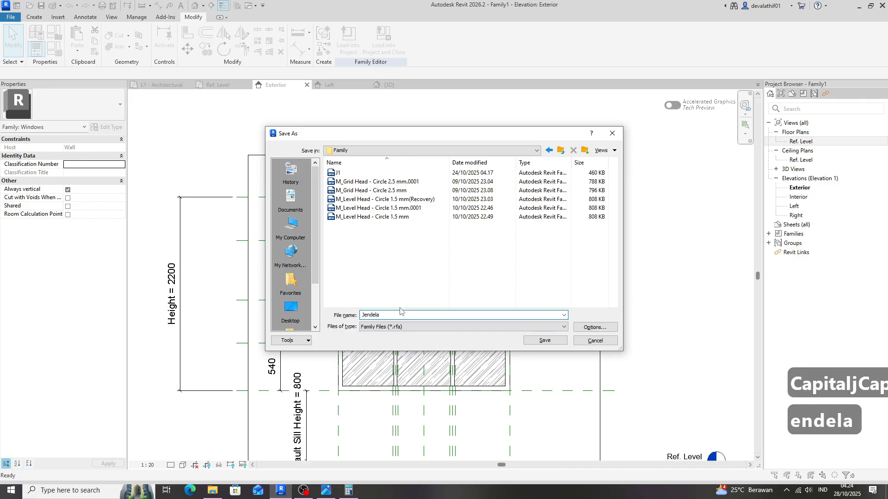
pyautogui.write(' 1')
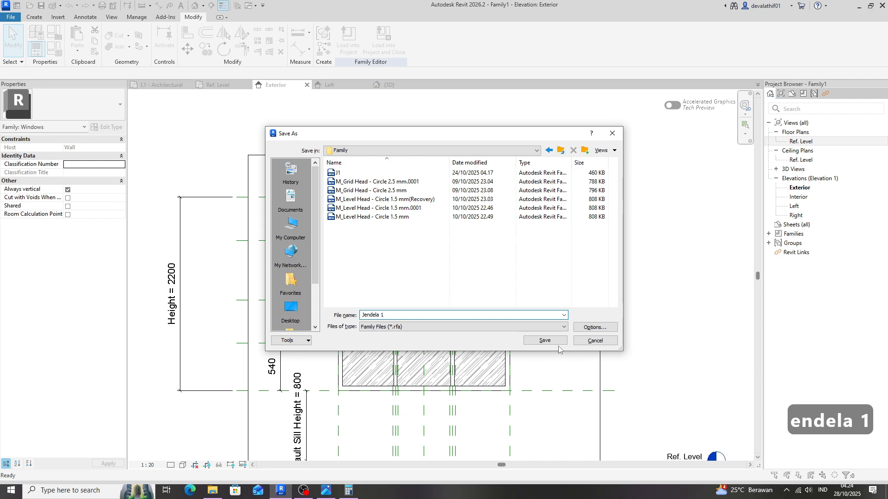
pyautogui.click(601, 327)
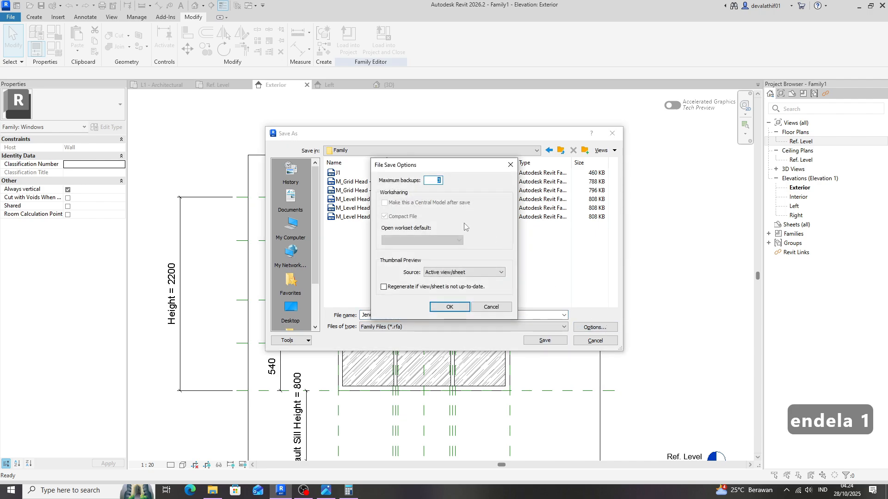
pyautogui.write('1')
pyautogui.click(449, 307)
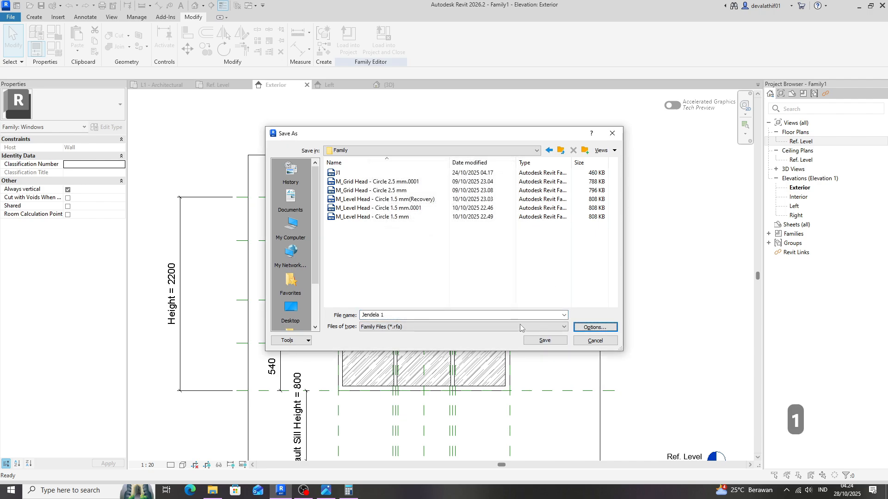
pyautogui.click(531, 342)
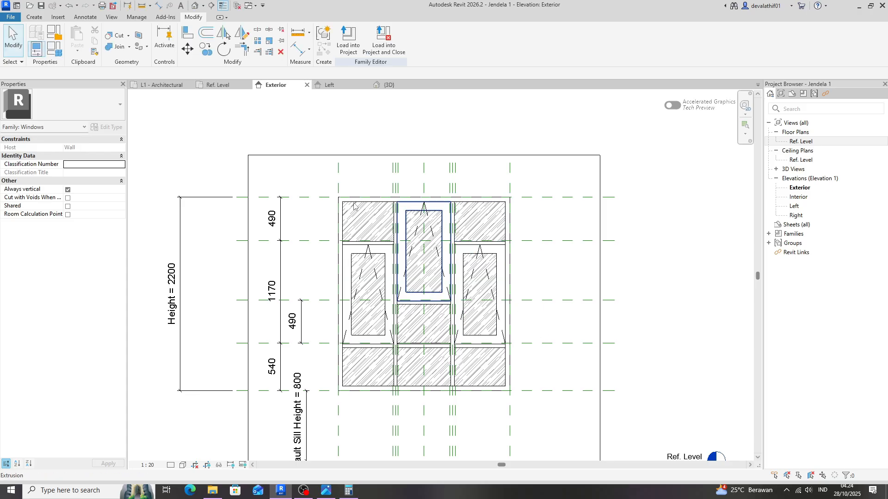
# Step: Load the Jendela 1 family into the Rumah 6x12 project and place it in the grid 5 wall between grids A and B
pyautogui.click(348, 41)
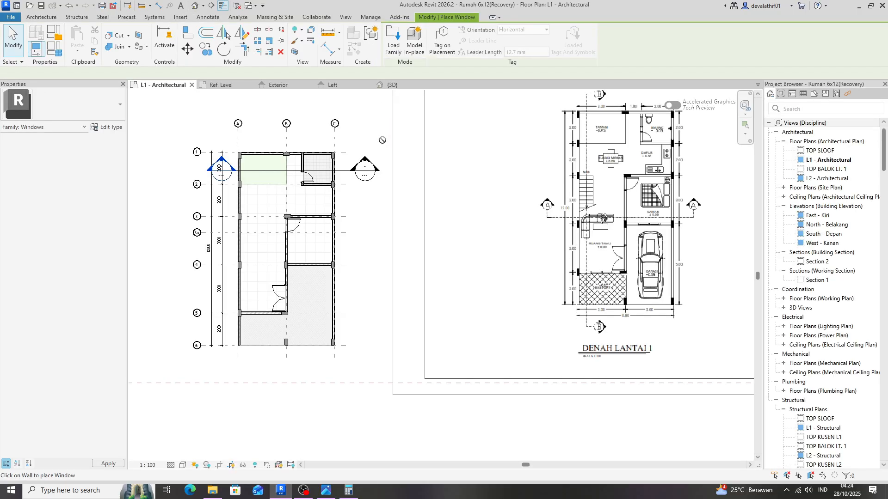
pyautogui.scroll(7, 255, 316)
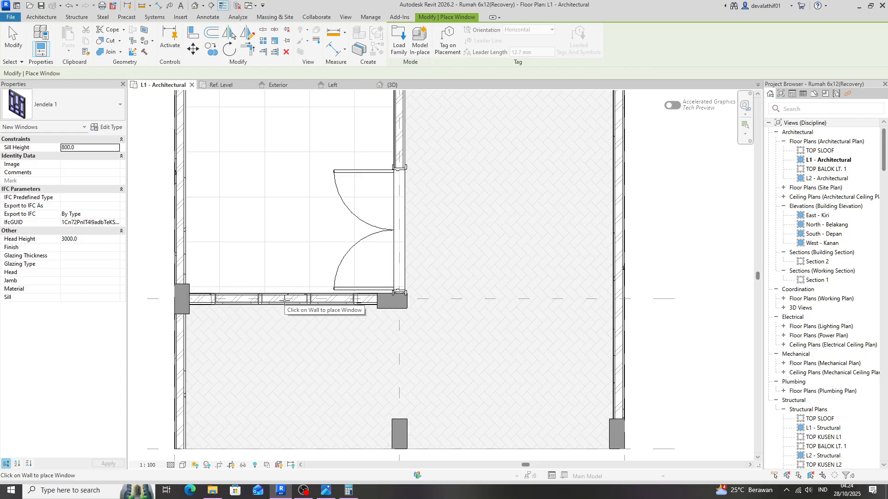
pyautogui.click(286, 300)
pyautogui.scroll(2, 282, 268)
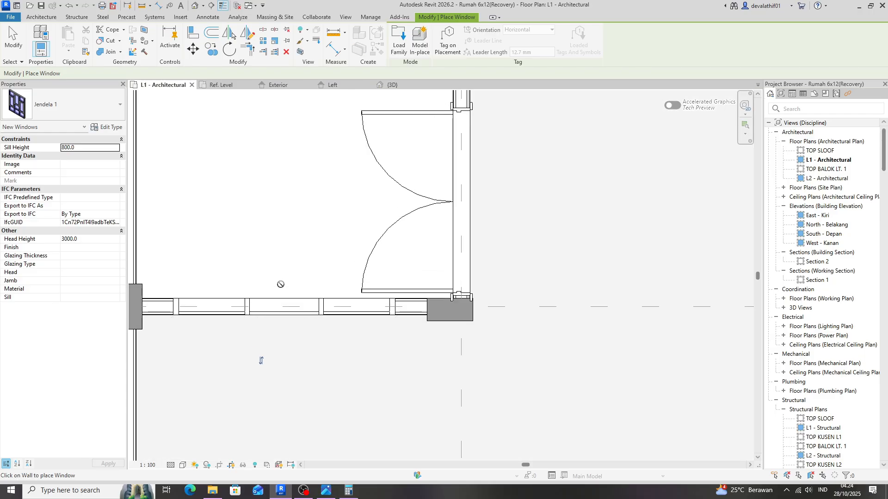
pyautogui.press('Escape')
pyautogui.press('Escape')
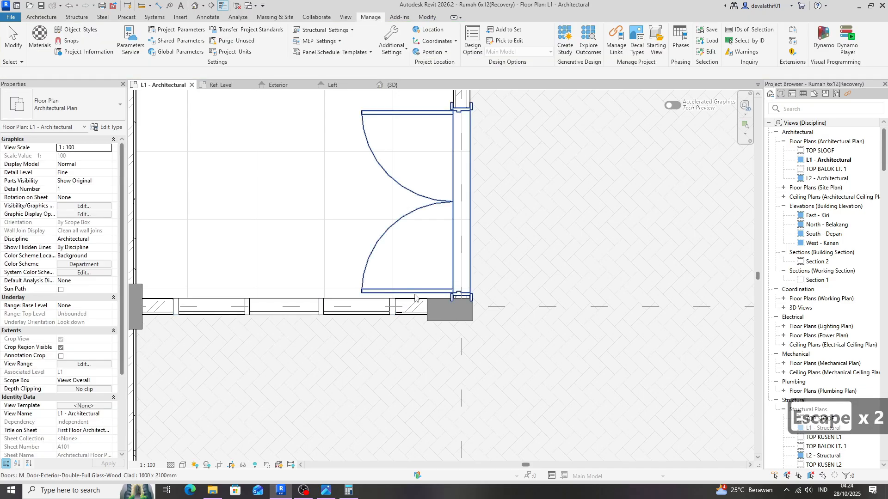
# Step: Open the South - Depan elevation and examine the placed window's glass hatch and opening symbols
pyautogui.scroll(-3, 430, 301)
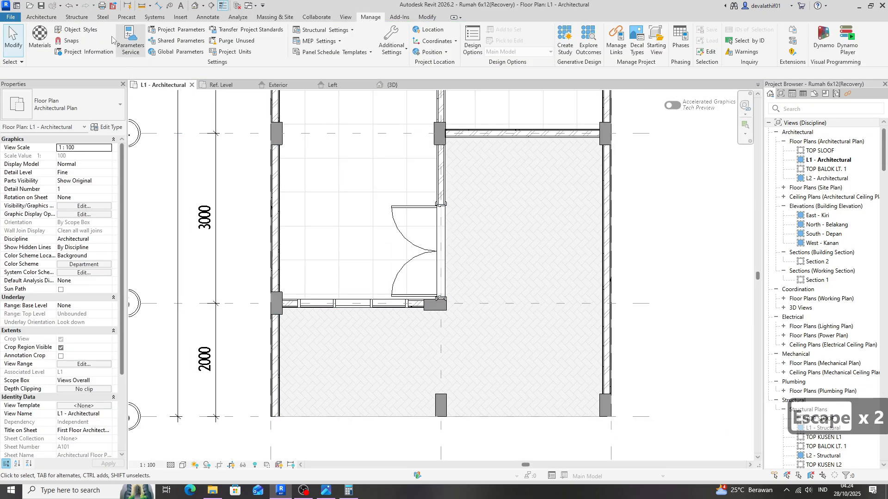
pyautogui.doubleClick(824, 234)
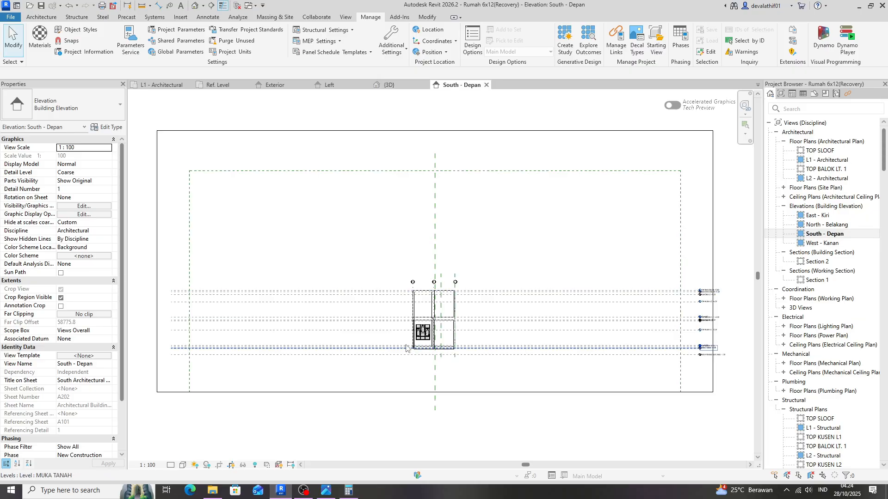
pyautogui.scroll(8, 421, 341)
pyautogui.scroll(1, 508, 370)
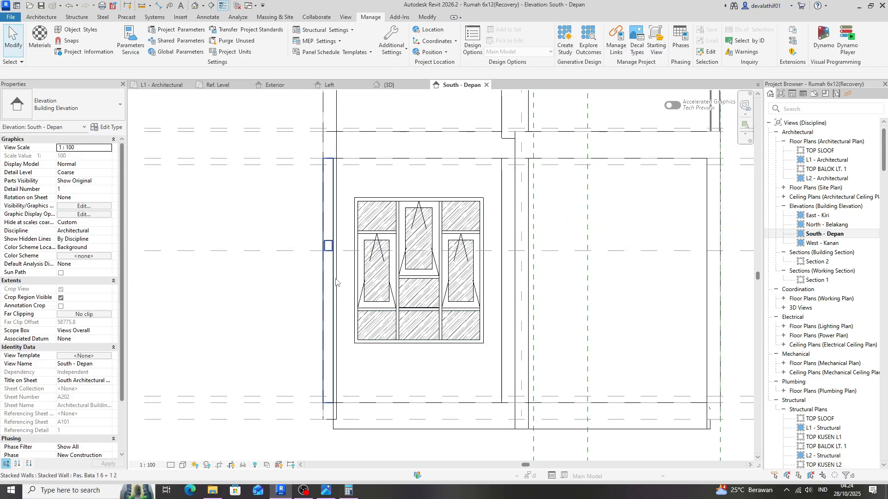
pyautogui.scroll(-2, 270, 252)
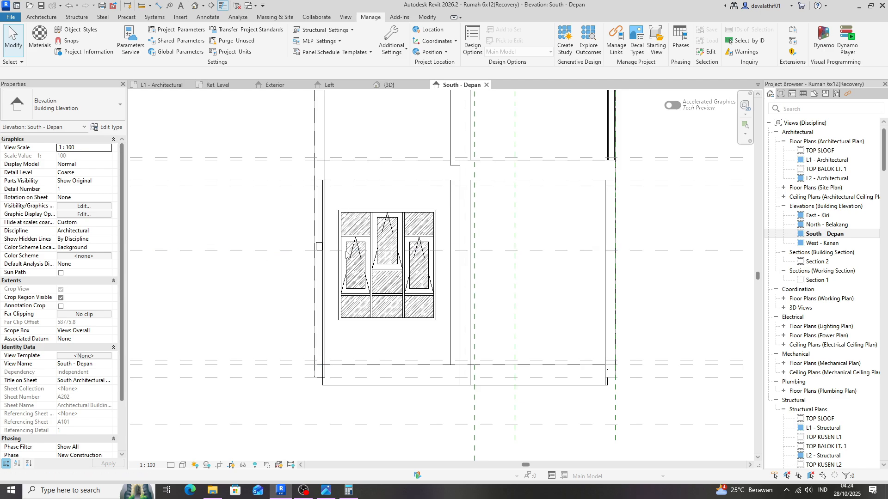
pyautogui.scroll(-2, 296, 282)
pyautogui.scroll(1, 240, 300)
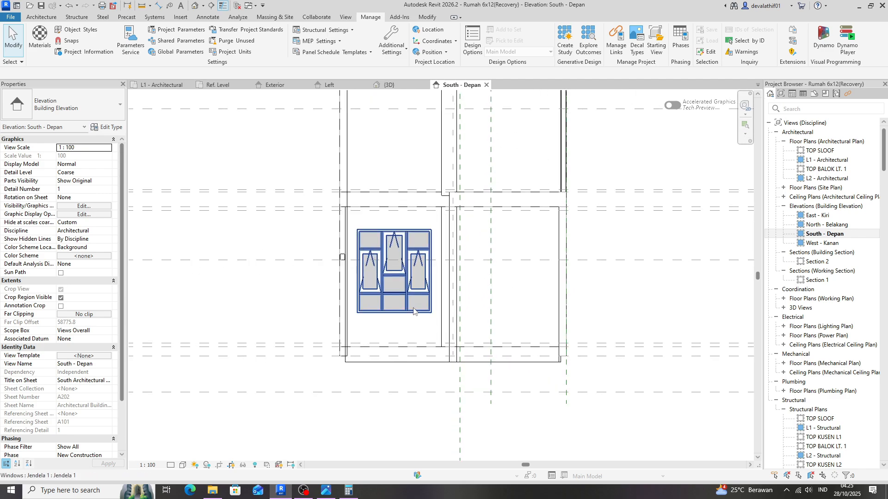
# Step: Set the import scale of the Kaca material's PATE test.dwg-2 foreground surface pattern to 0.5 and check the window's hatch
pyautogui.click(40, 39)
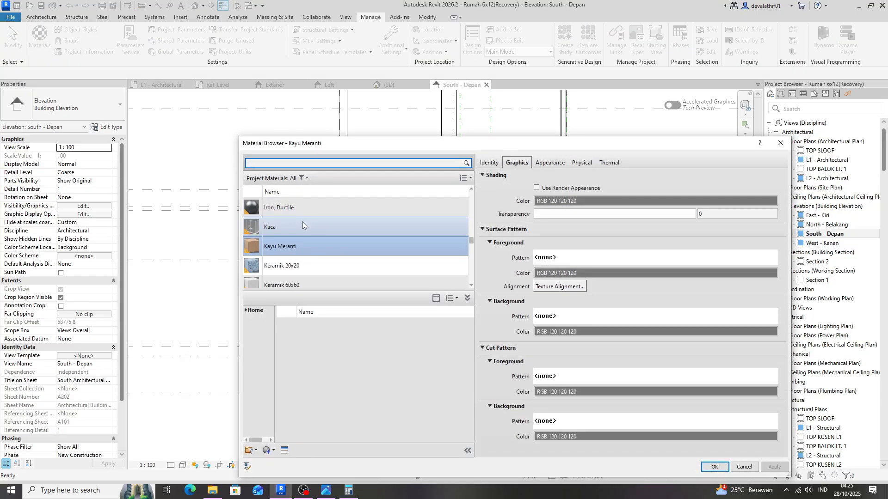
pyautogui.click(303, 225)
pyautogui.click(662, 260)
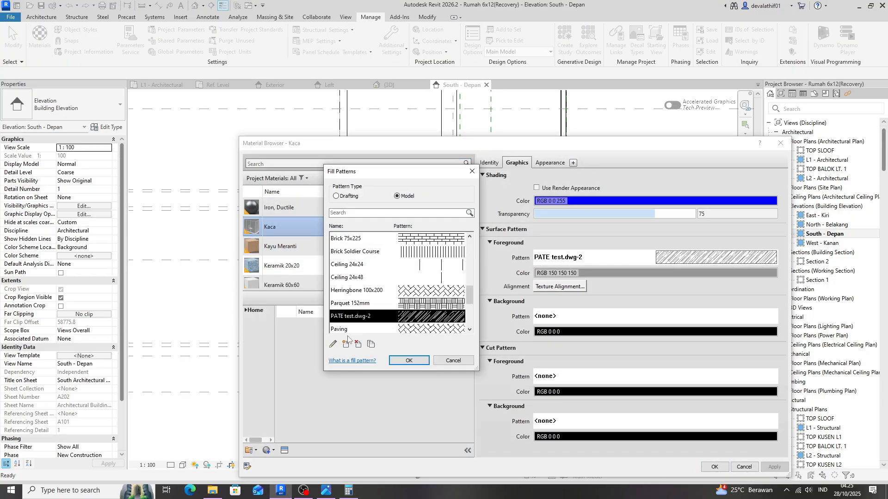
pyautogui.click(332, 344)
pyautogui.moveTo(523, 379); pyautogui.dragTo(531, 378)
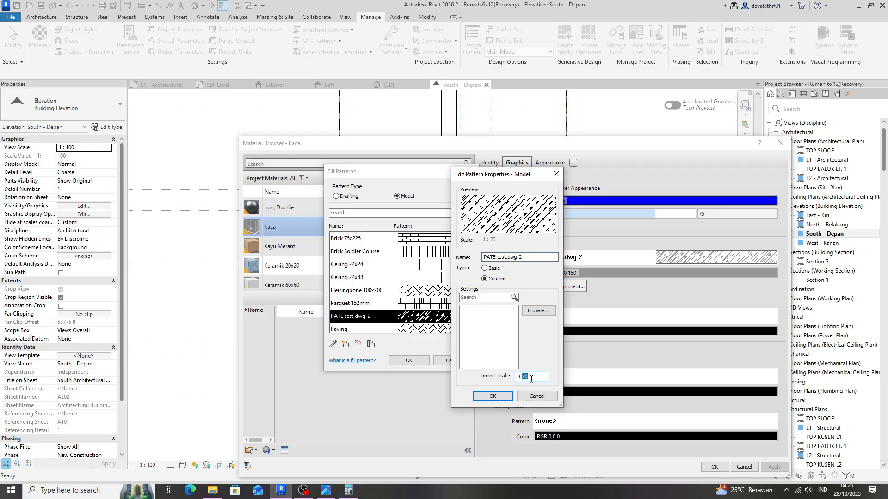
pyautogui.write('5')
pyautogui.click(537, 396)
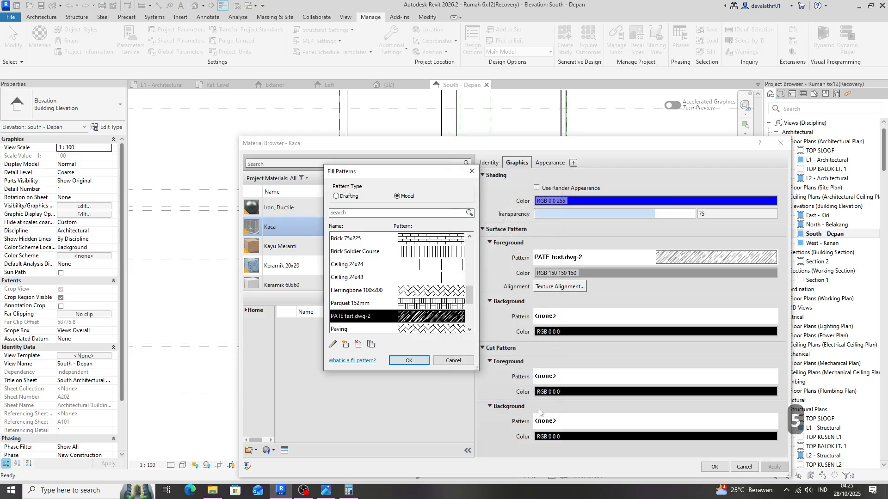
pyautogui.click(410, 360)
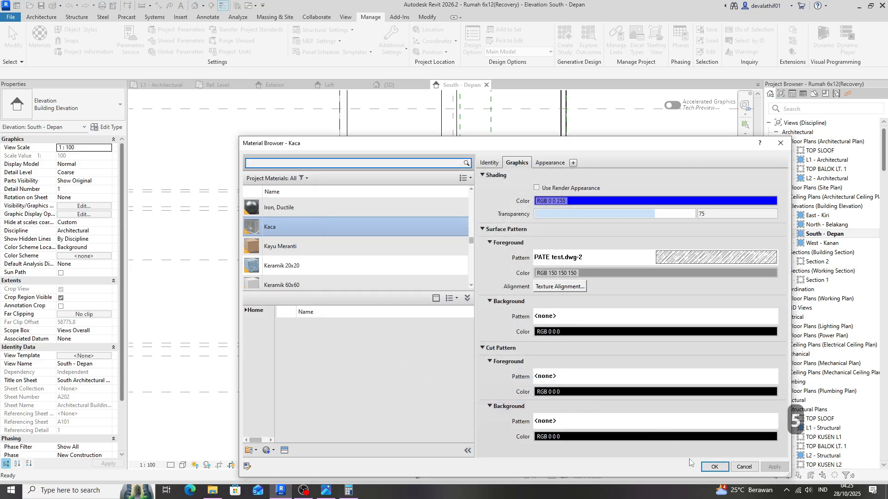
pyautogui.click(714, 467)
pyautogui.scroll(2, 517, 337)
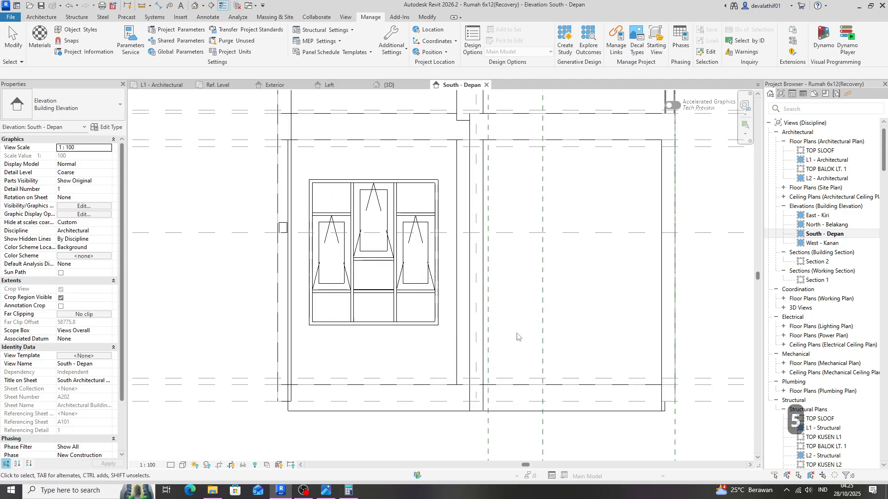
pyautogui.scroll(2, 552, 238)
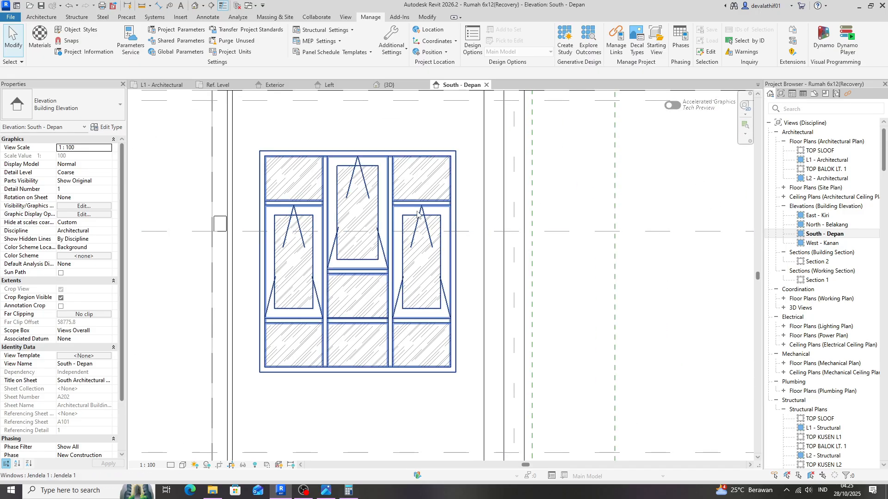
pyautogui.scroll(-1, 406, 244)
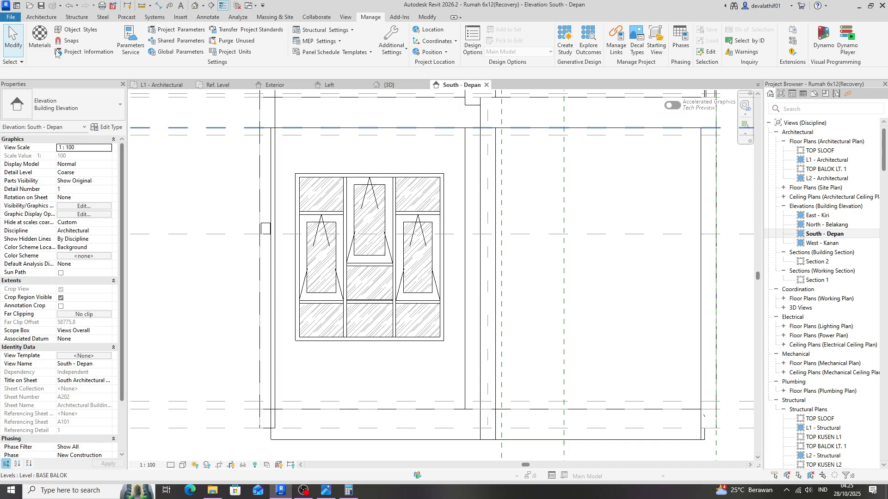
# Step: Examine the project's annotation object styles down to the Window Tags category and close them without changes
pyautogui.click(77, 30)
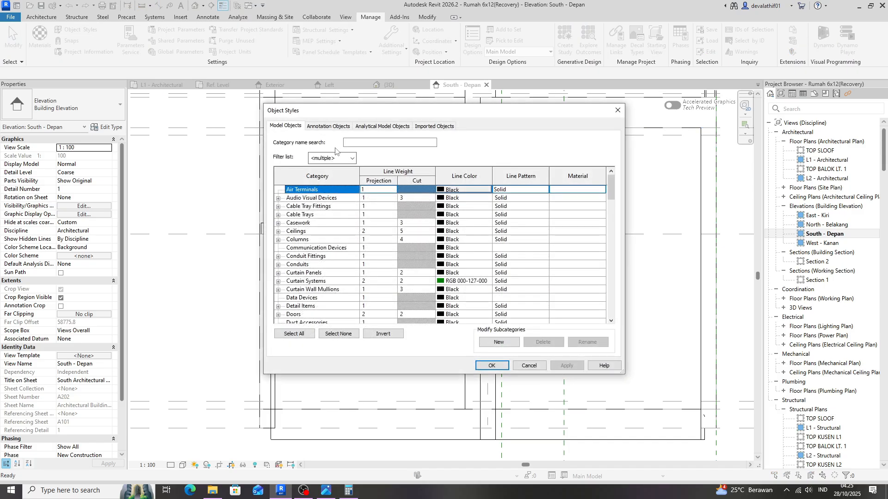
pyautogui.click(326, 128)
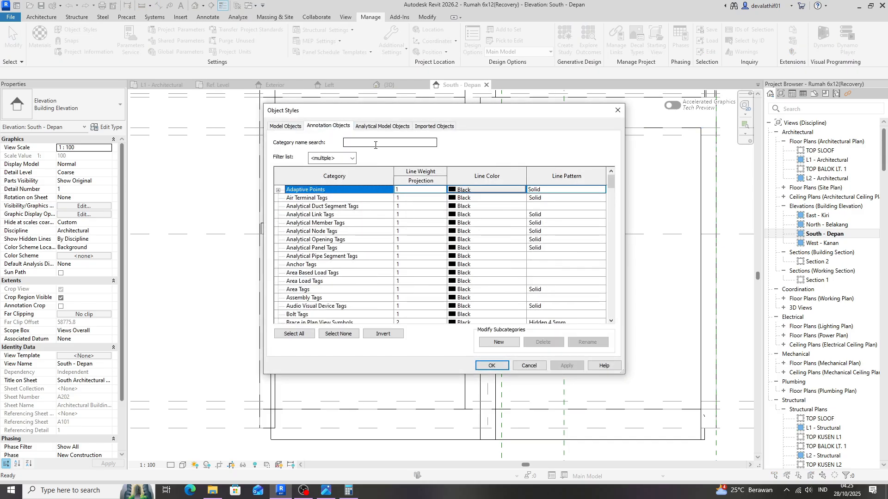
pyautogui.scroll(-10, 364, 264)
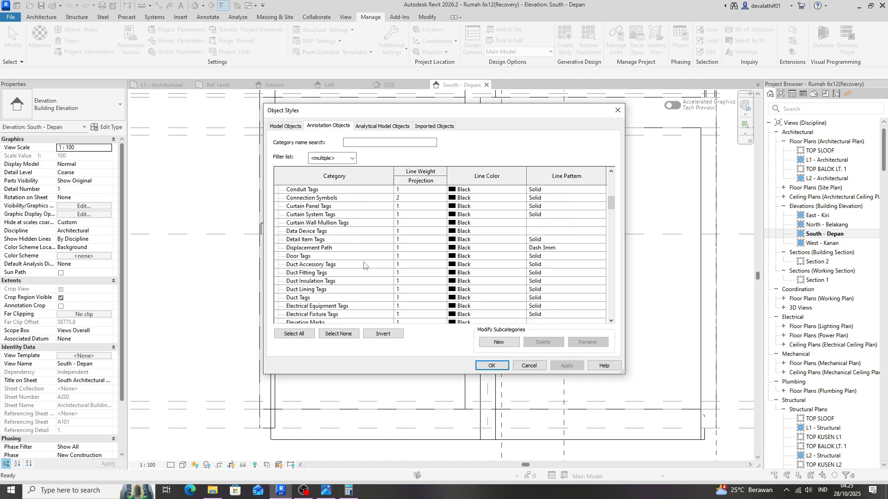
pyautogui.scroll(-10, 365, 269)
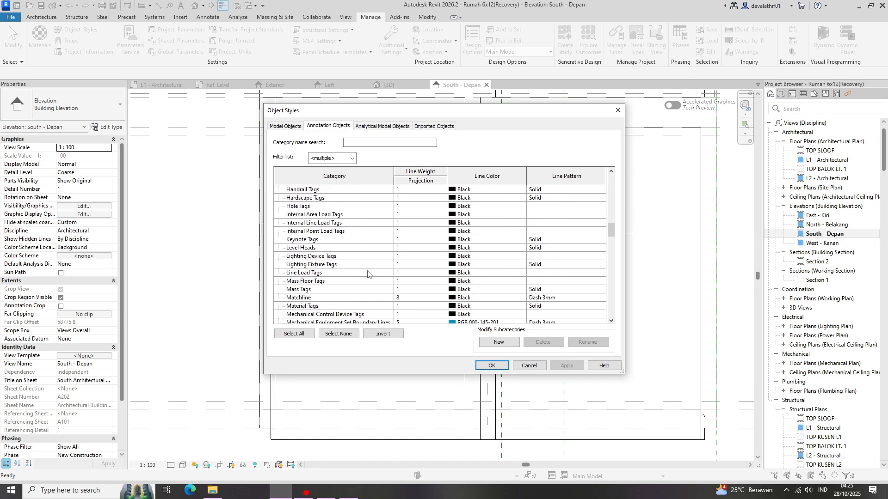
pyautogui.scroll(-10, 367, 274)
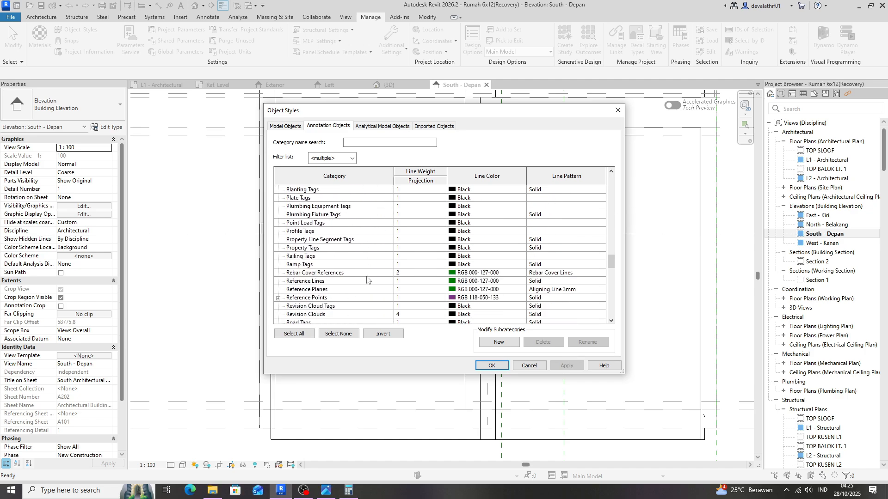
pyautogui.scroll(-10, 367, 279)
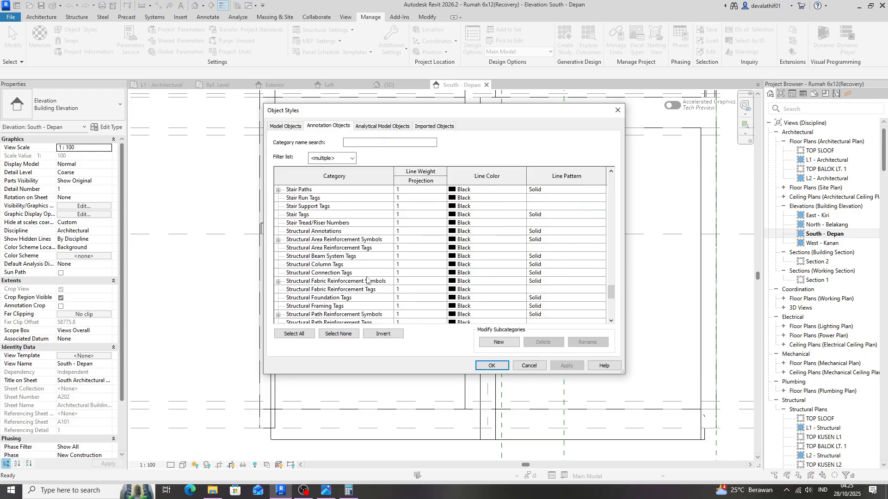
pyautogui.scroll(-7, 366, 279)
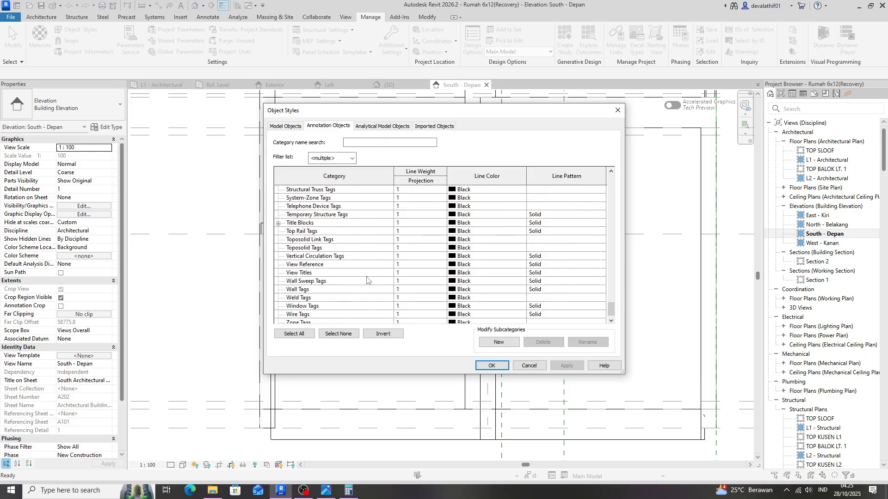
pyautogui.scroll(-1, 367, 280)
pyautogui.click(368, 298)
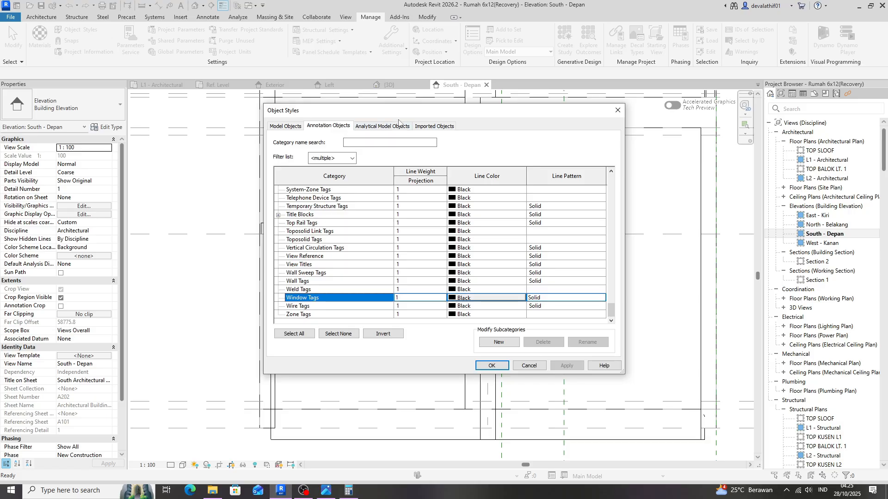
pyautogui.click(617, 111)
pyautogui.scroll(-2, 407, 201)
pyautogui.scroll(2, 408, 200)
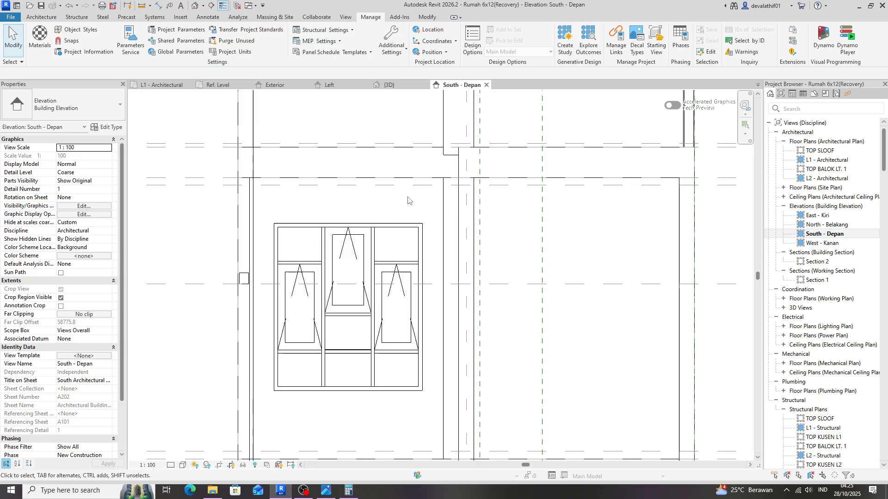
pyautogui.scroll(-1, 407, 250)
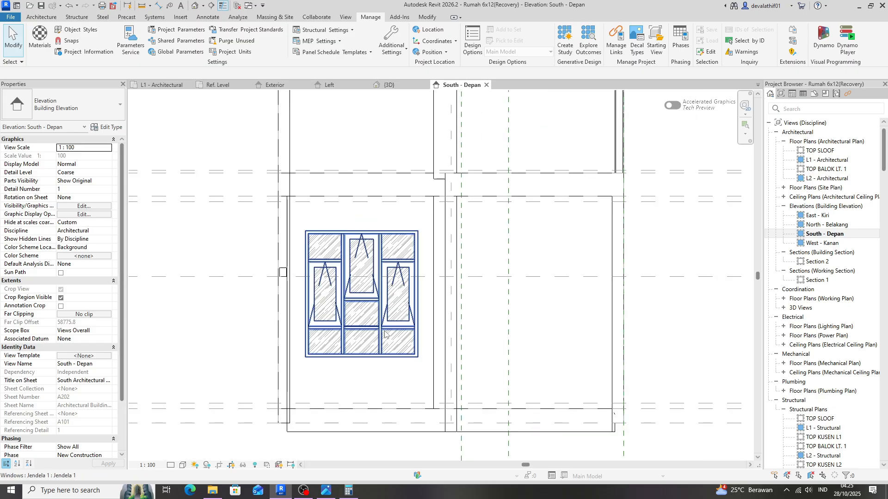
pyautogui.scroll(-1, 383, 330)
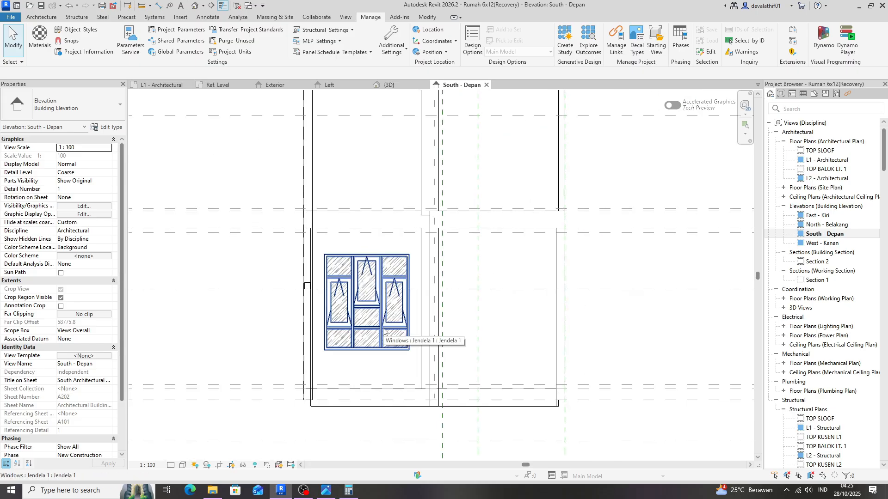